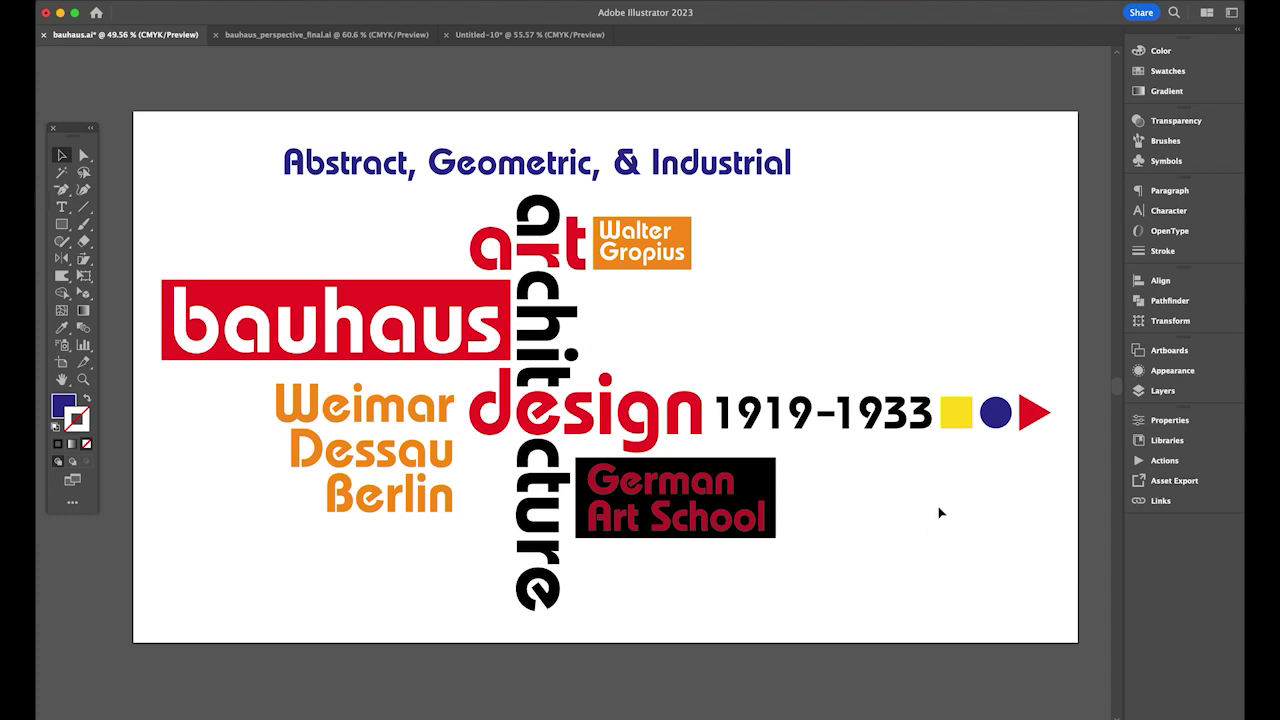
View the finished perspective artwork in bauhaus_perspective_final.ai, then switch to Adobe Animate and play the bauhaus.fla animation.
left_click(353, 37)
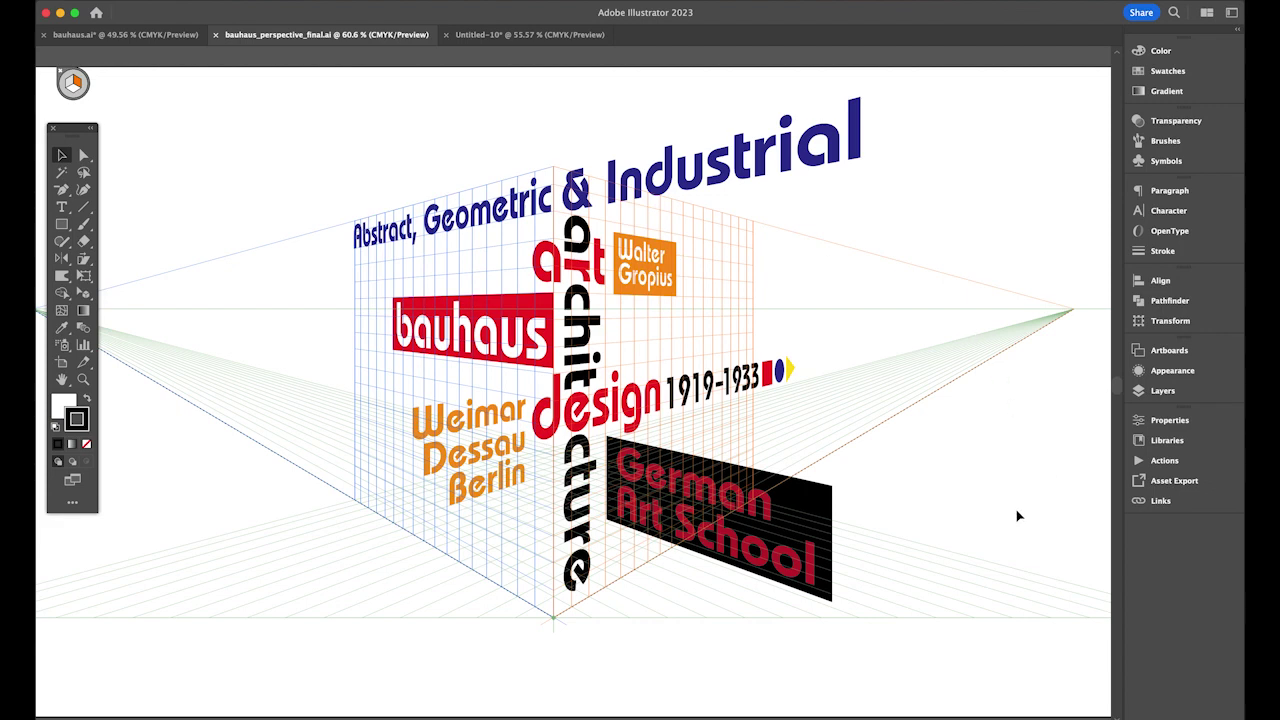
mouse_move(372, 708)
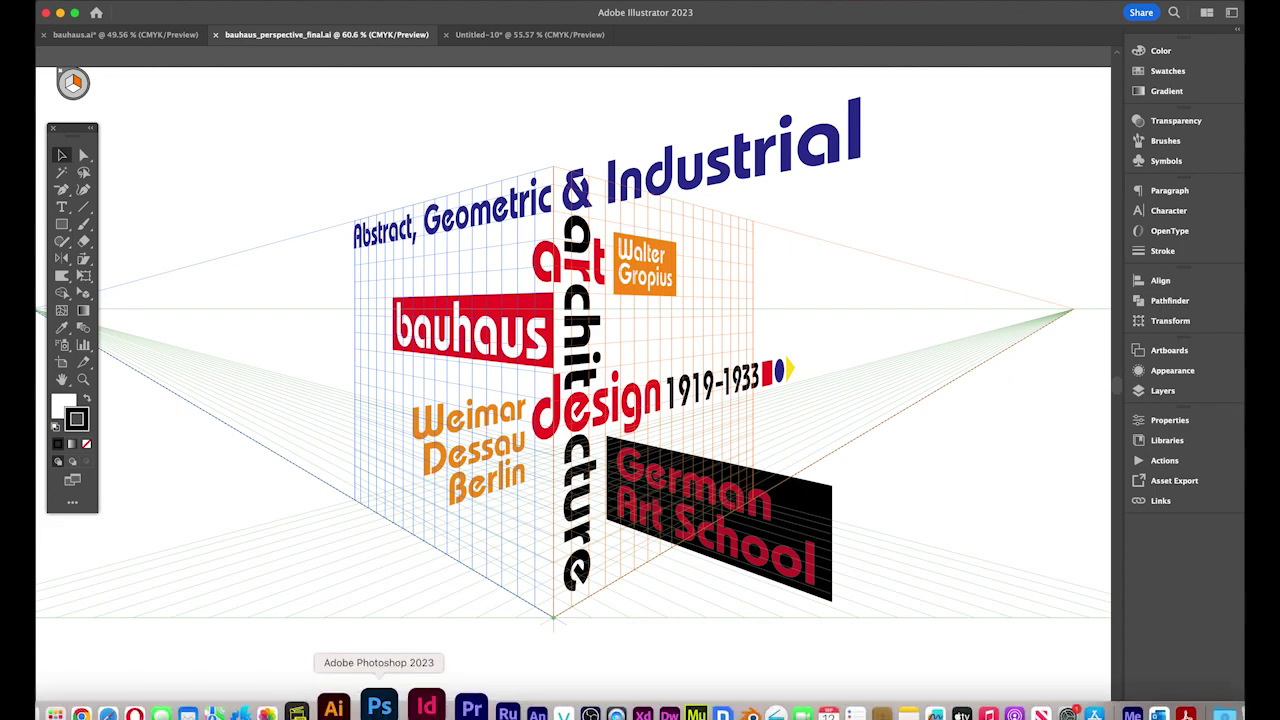
left_click(499, 706)
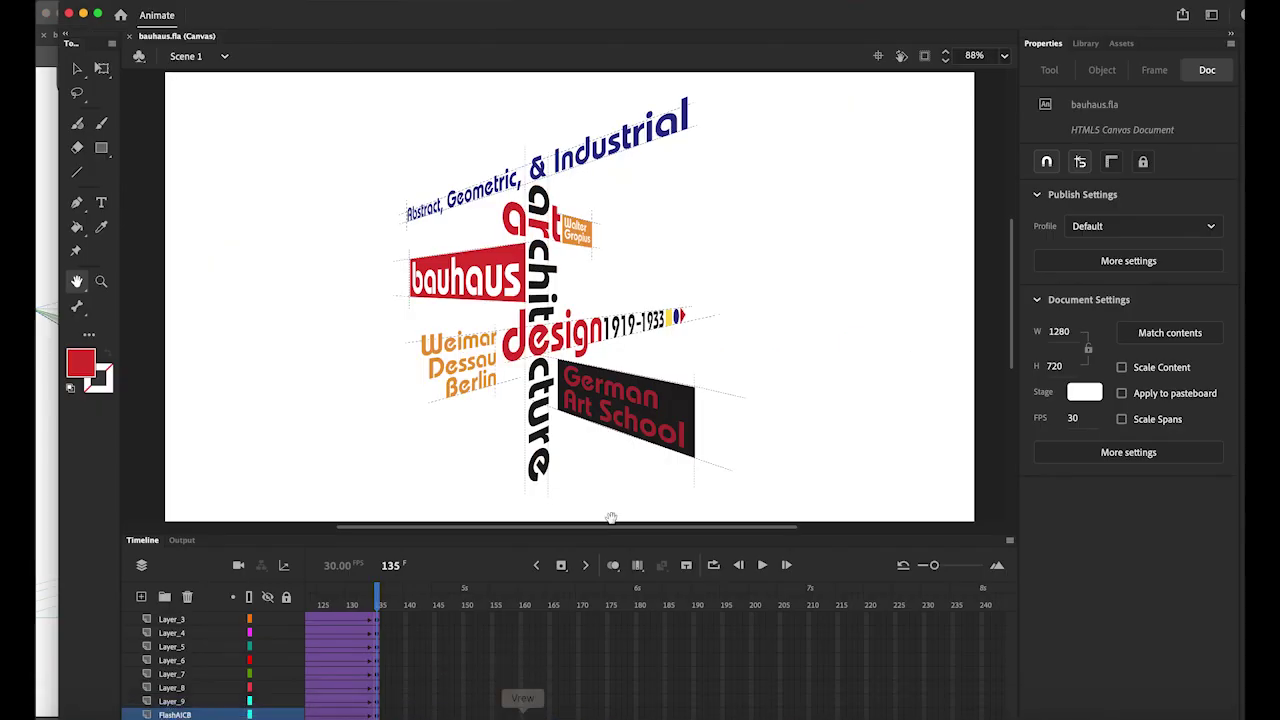
left_click(763, 566)
left_click(758, 567)
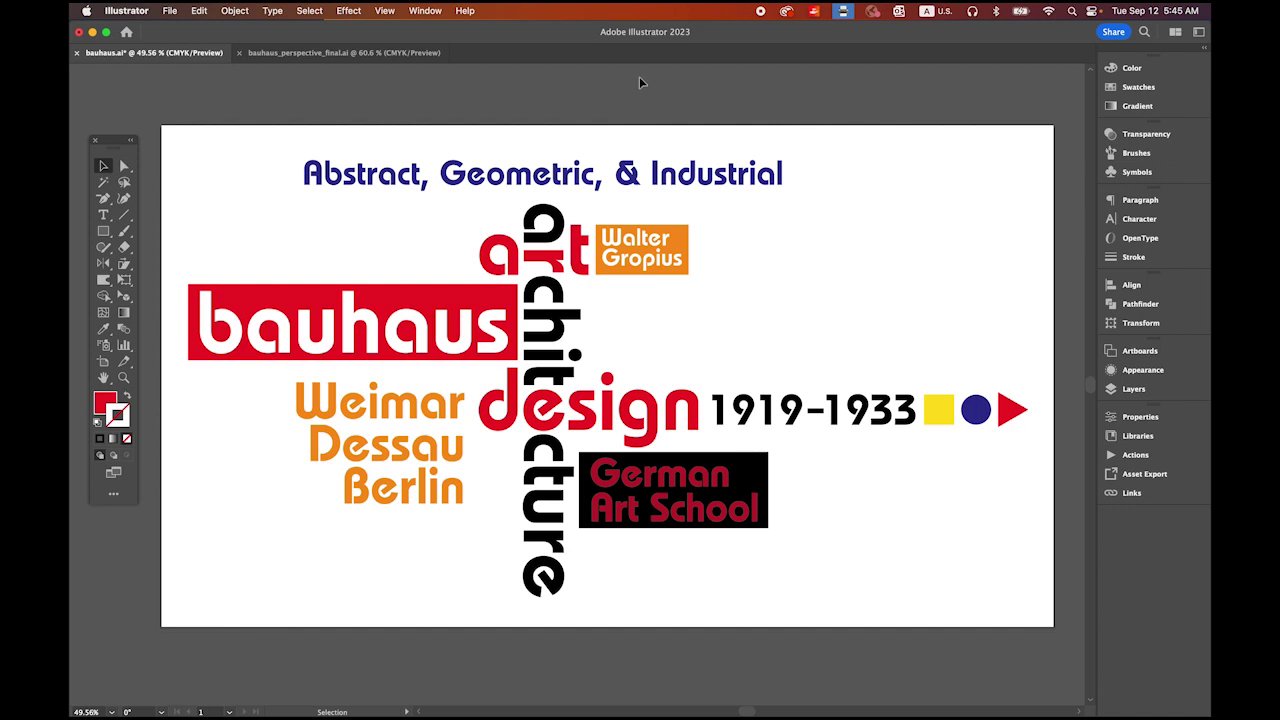
Create a new landscape document 1280 px wide and 720 px high in CMYK color mode.
left_click(169, 10)
left_click(176, 35)
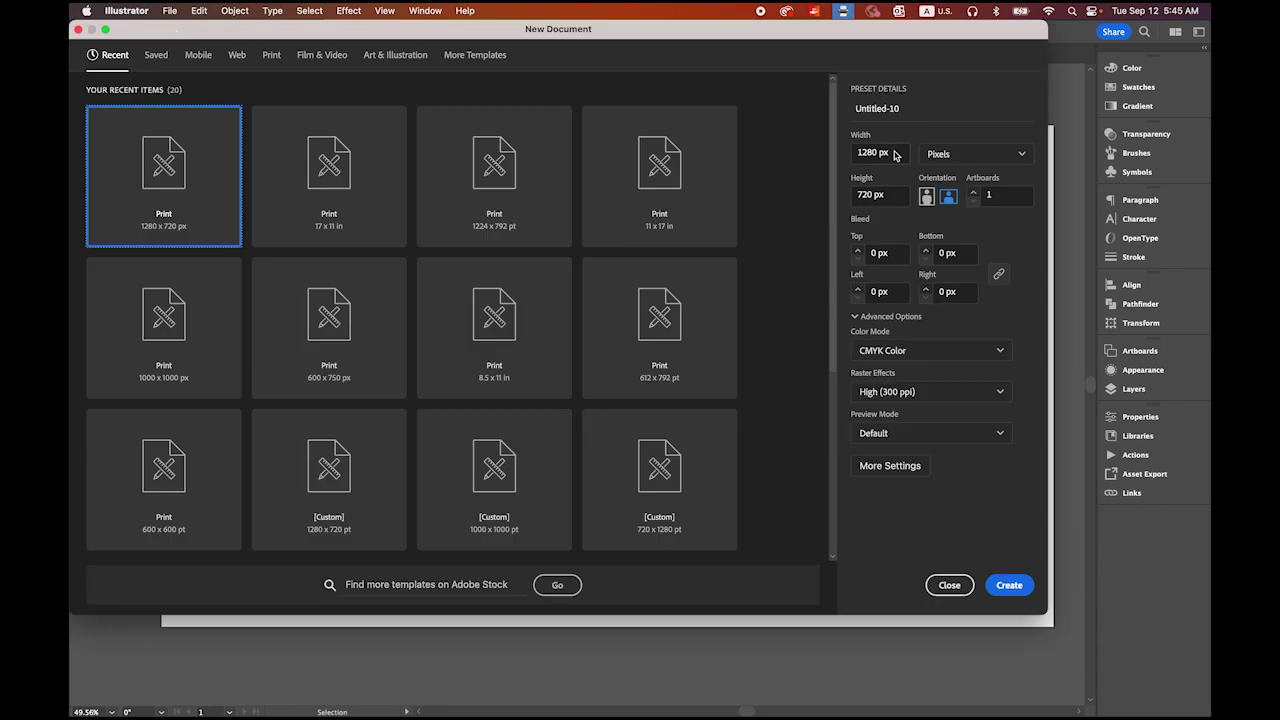
left_click(896, 154)
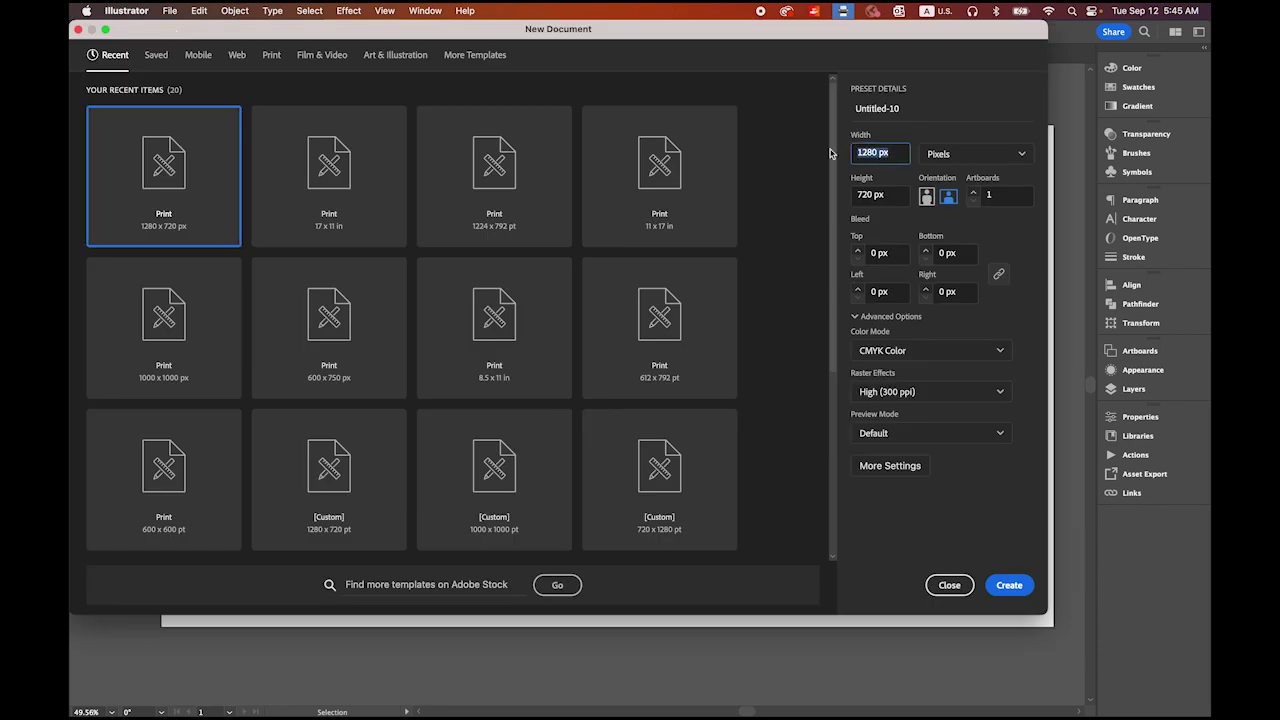
left_click(896, 199)
left_click(1013, 588)
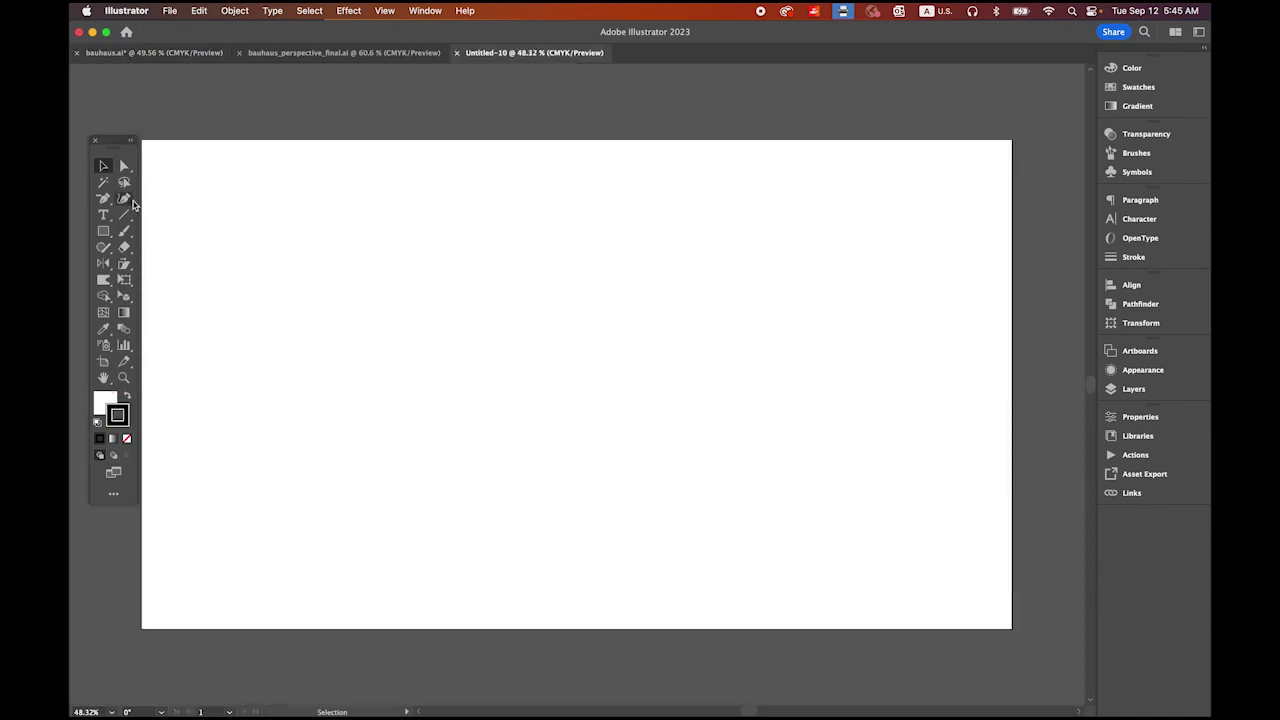
Move the floating toolbox off the artboard and show the two-point perspective grid with the Perspective Grid tool.
left_click_drag(116, 147, 106, 148)
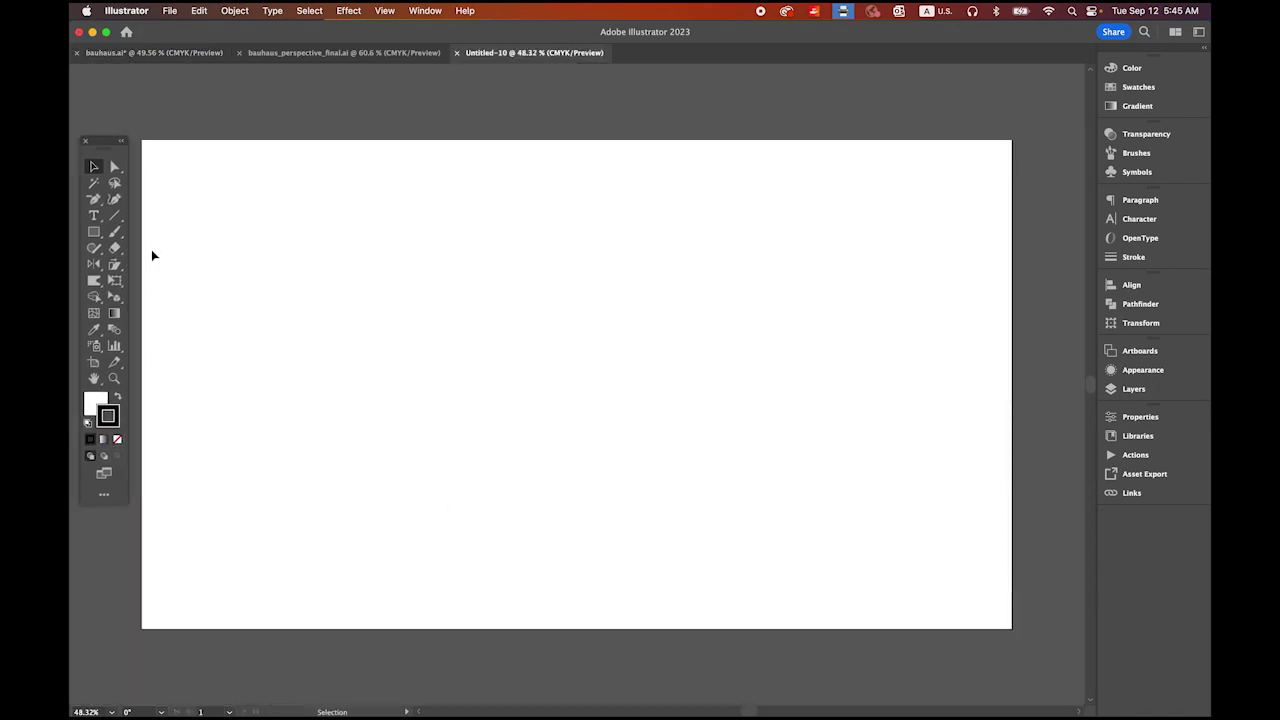
left_click(114, 297)
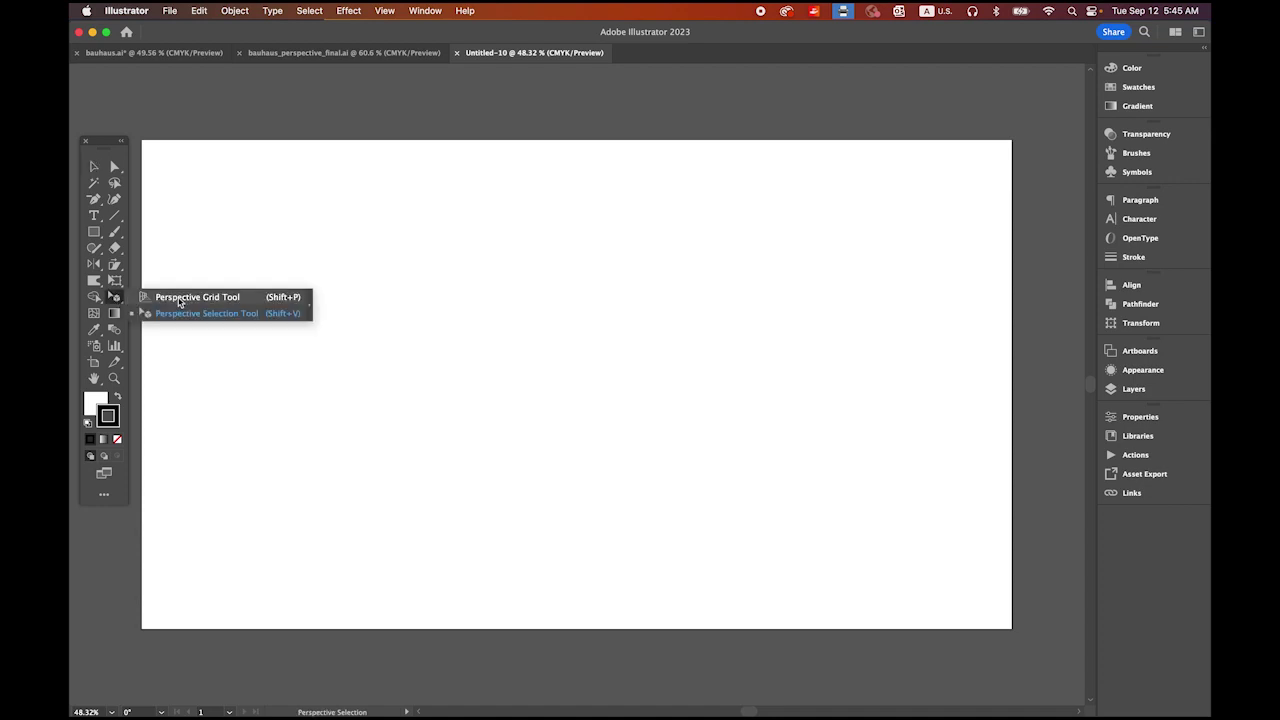
left_click(179, 300)
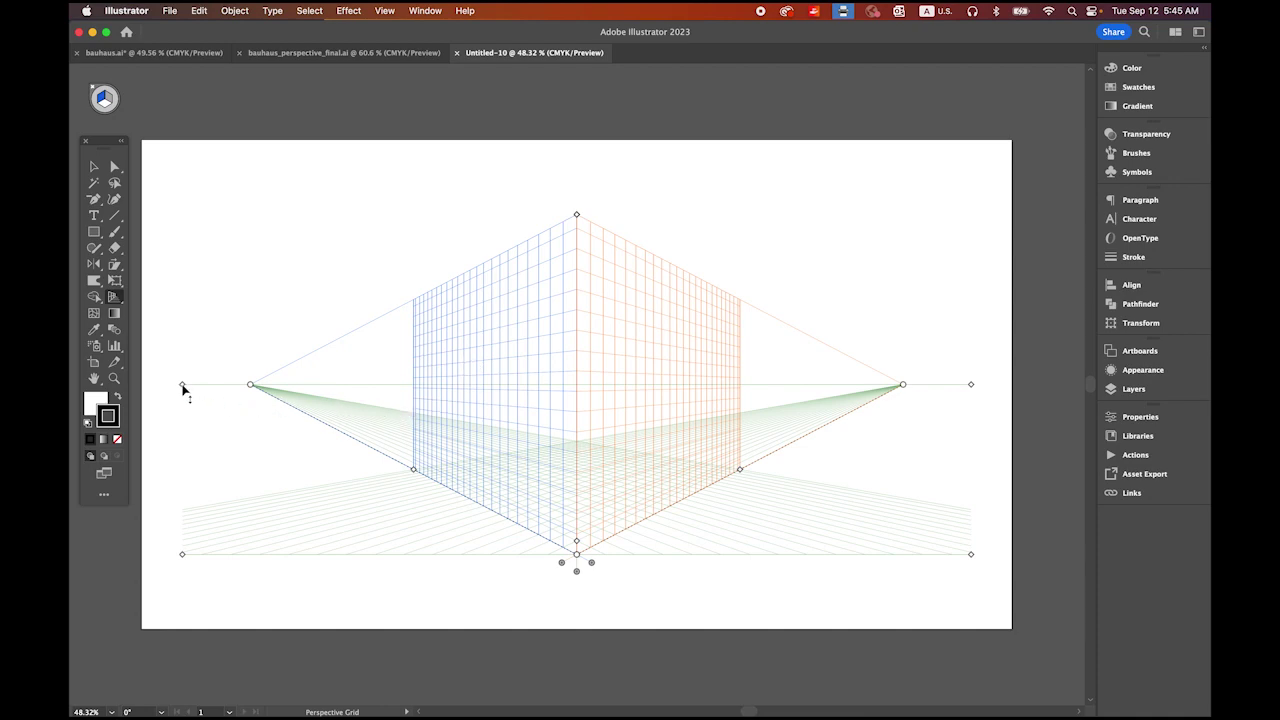
Raise the perspective grid's horizon line and move the left and right vanishing points outward toward the artboard's edges.
left_click_drag(184, 383, 184, 346)
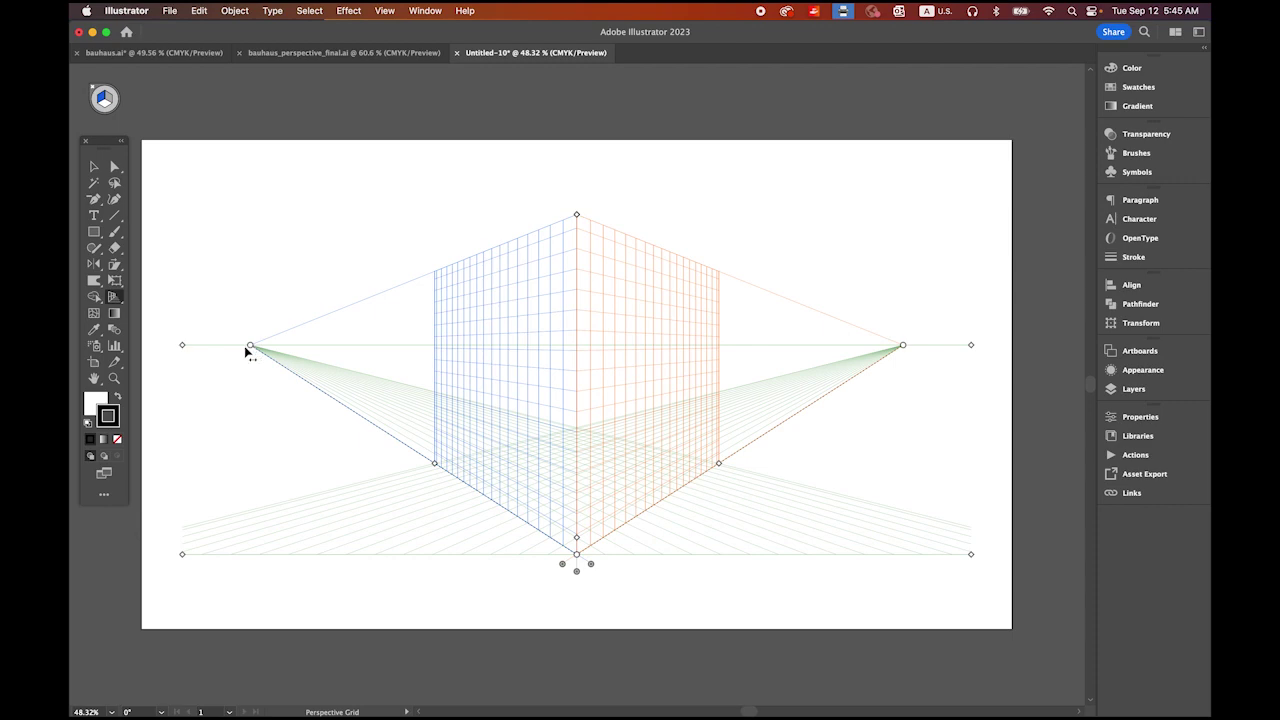
left_click_drag(246, 348, 184, 353)
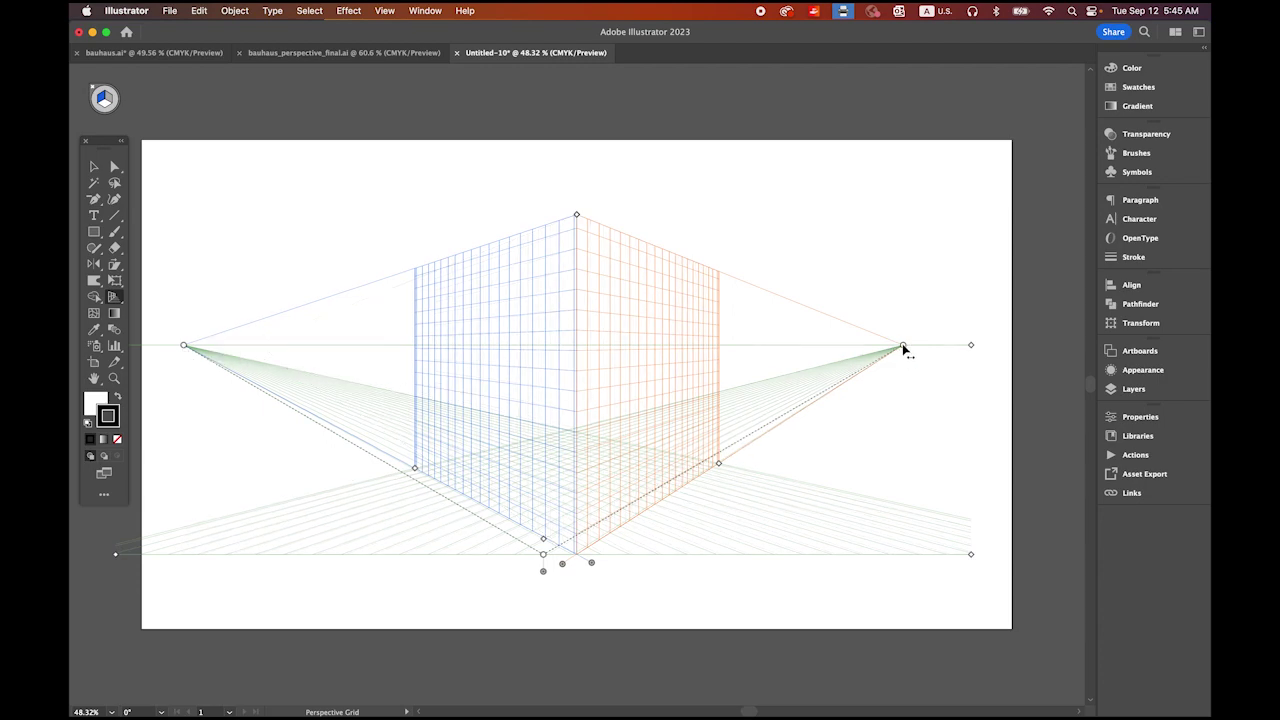
left_click_drag(903, 349, 973, 351)
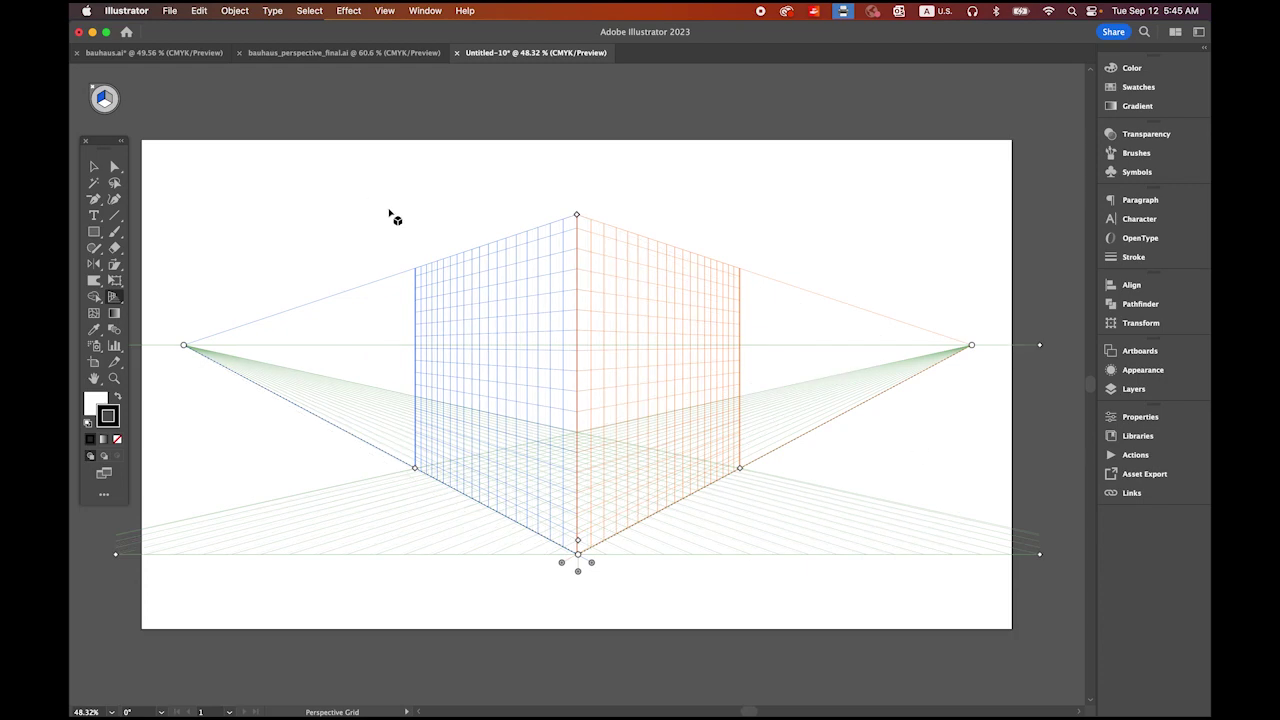
Copy the red bauhaus block from bauhaus.ai and paste it into the new perspective grid document.
left_click(154, 53)
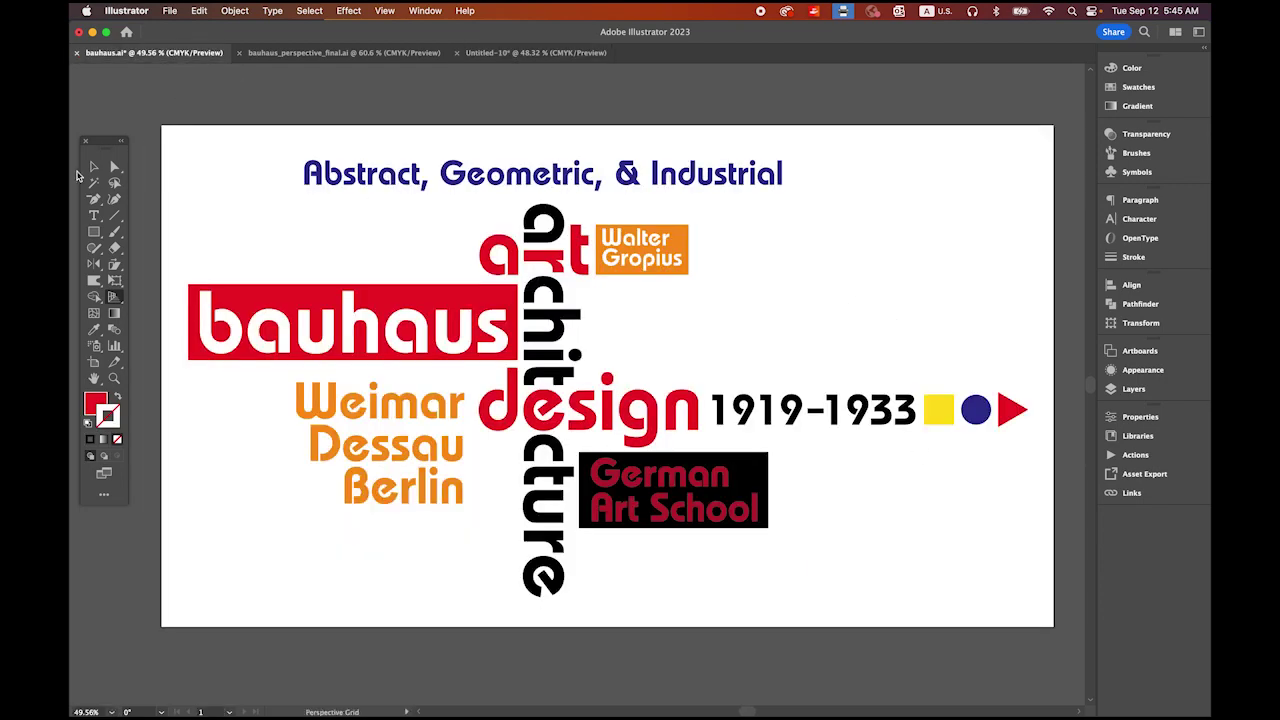
left_click(388, 299)
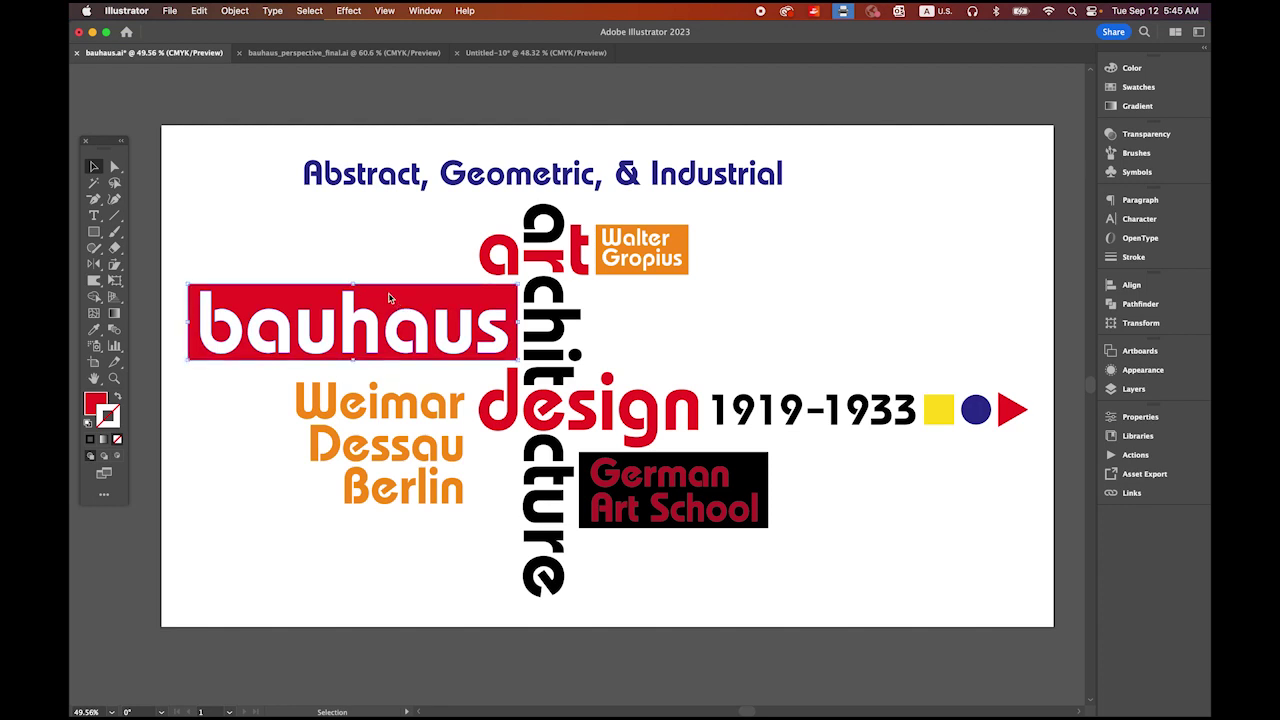
right_click(390, 300)
left_click(404, 84)
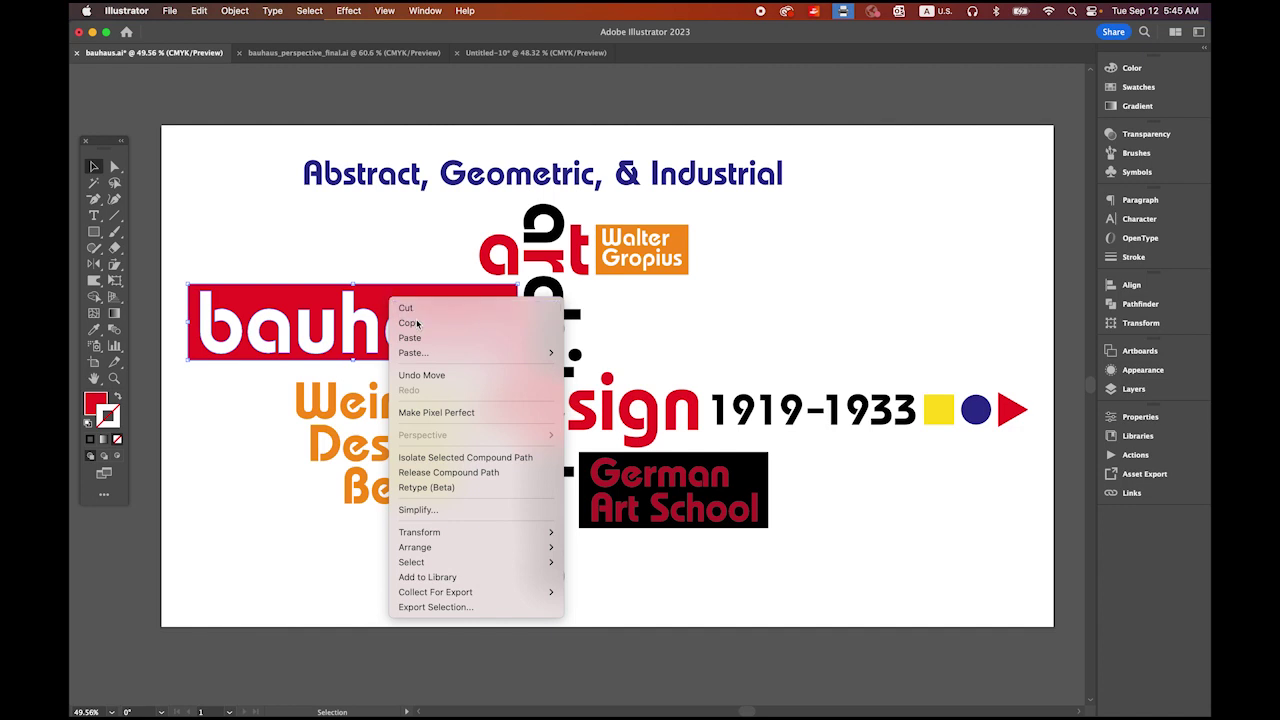
left_click(535, 53)
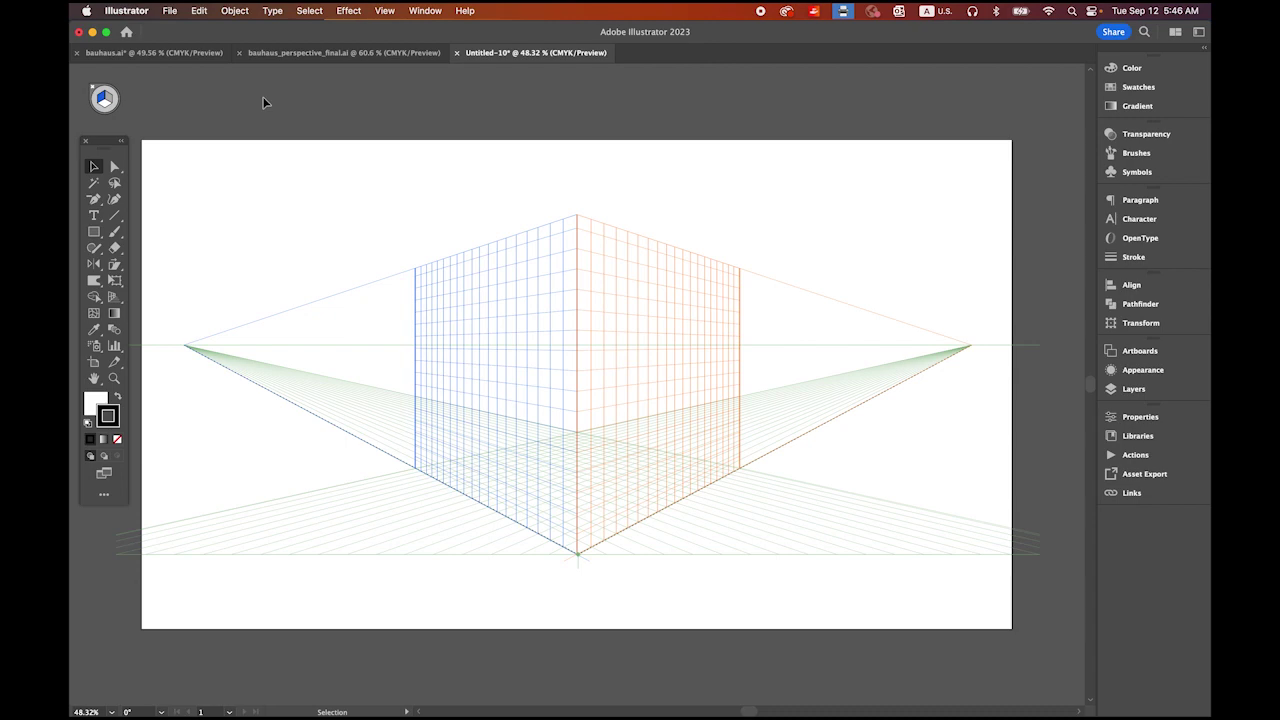
right_click(364, 224)
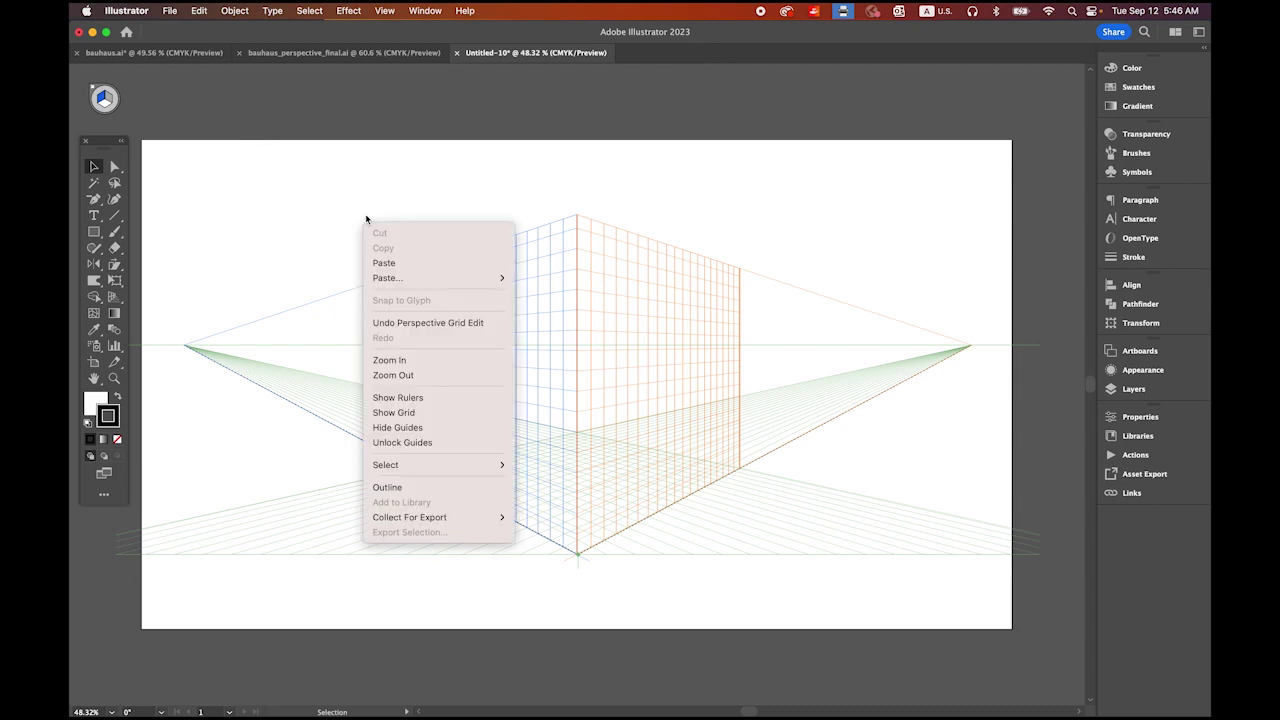
left_click(412, 261)
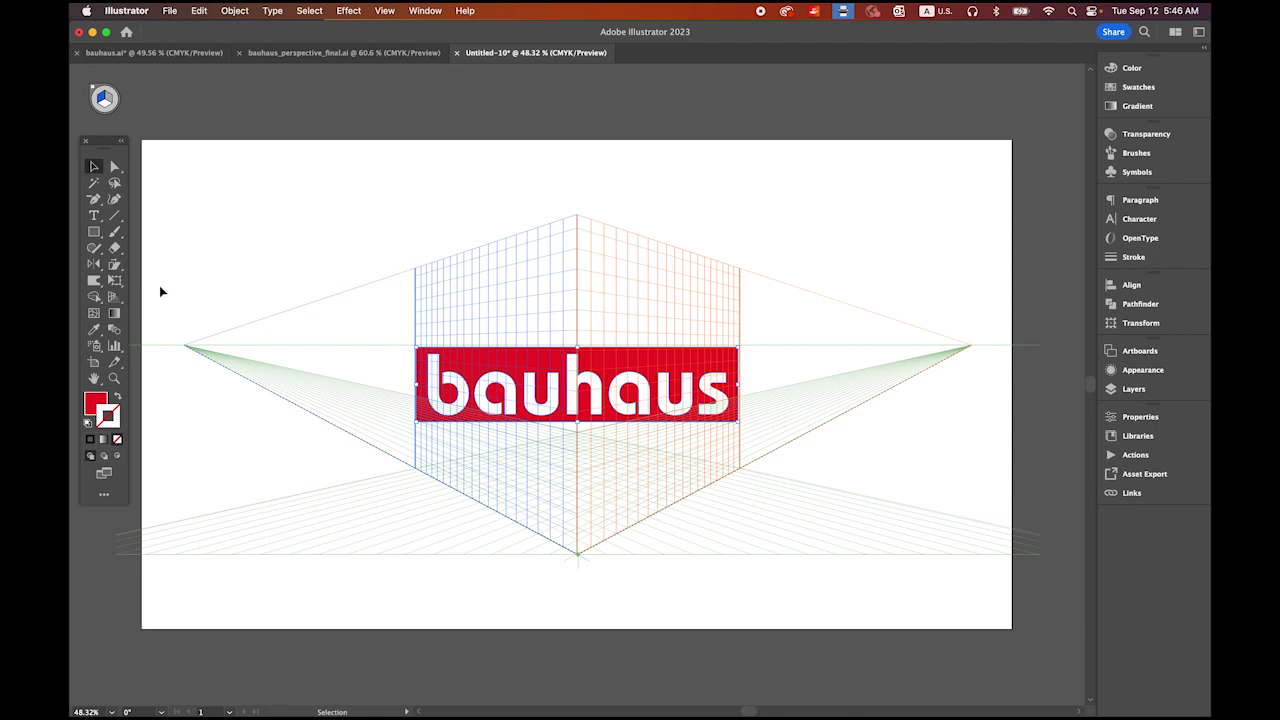
Attach the bauhaus block to the left grid plane with the Perspective Selection tool, its right edge on the center corner and slightly below the first placement.
left_click(116, 298)
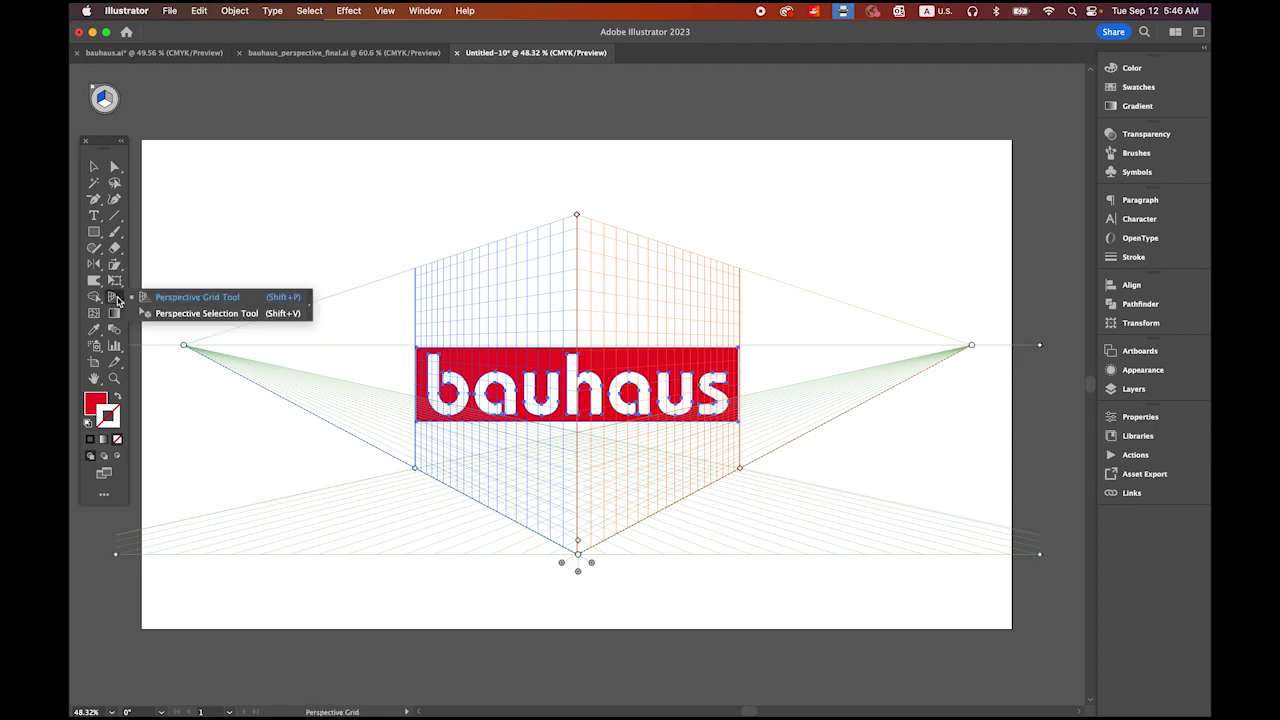
left_click_drag(117, 299, 181, 320)
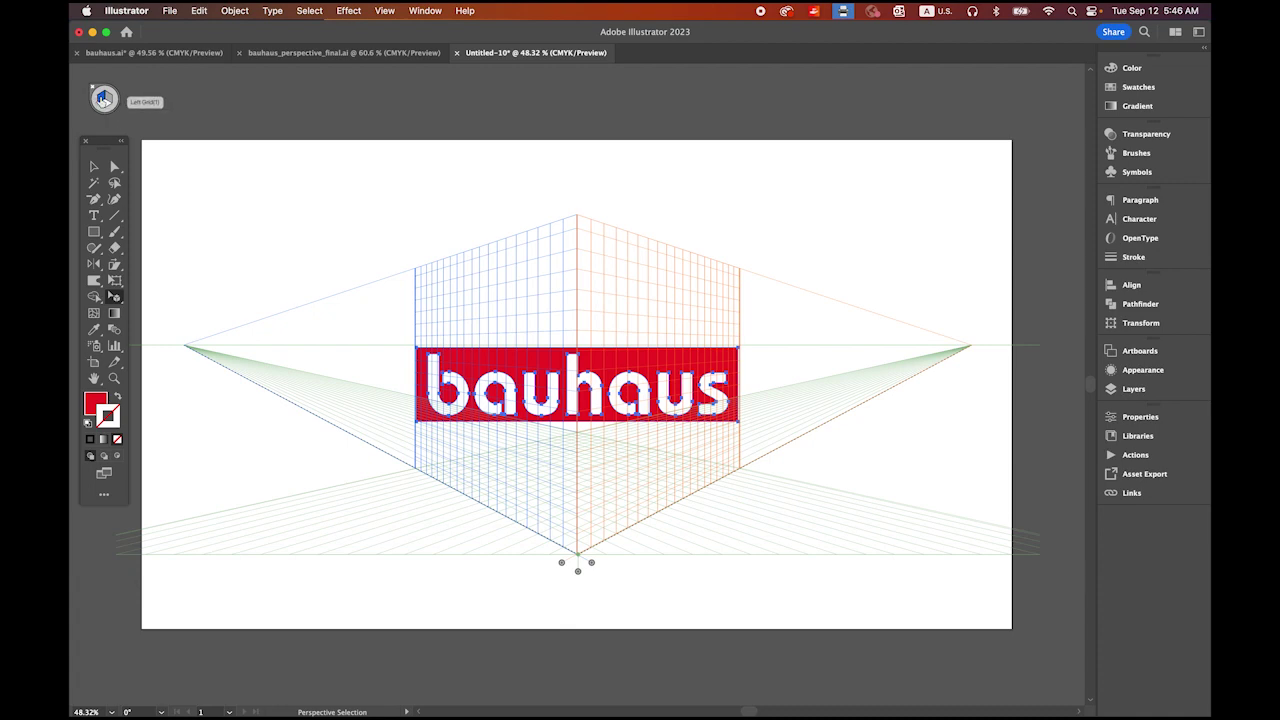
left_click(103, 99)
left_click_drag(654, 357, 528, 296)
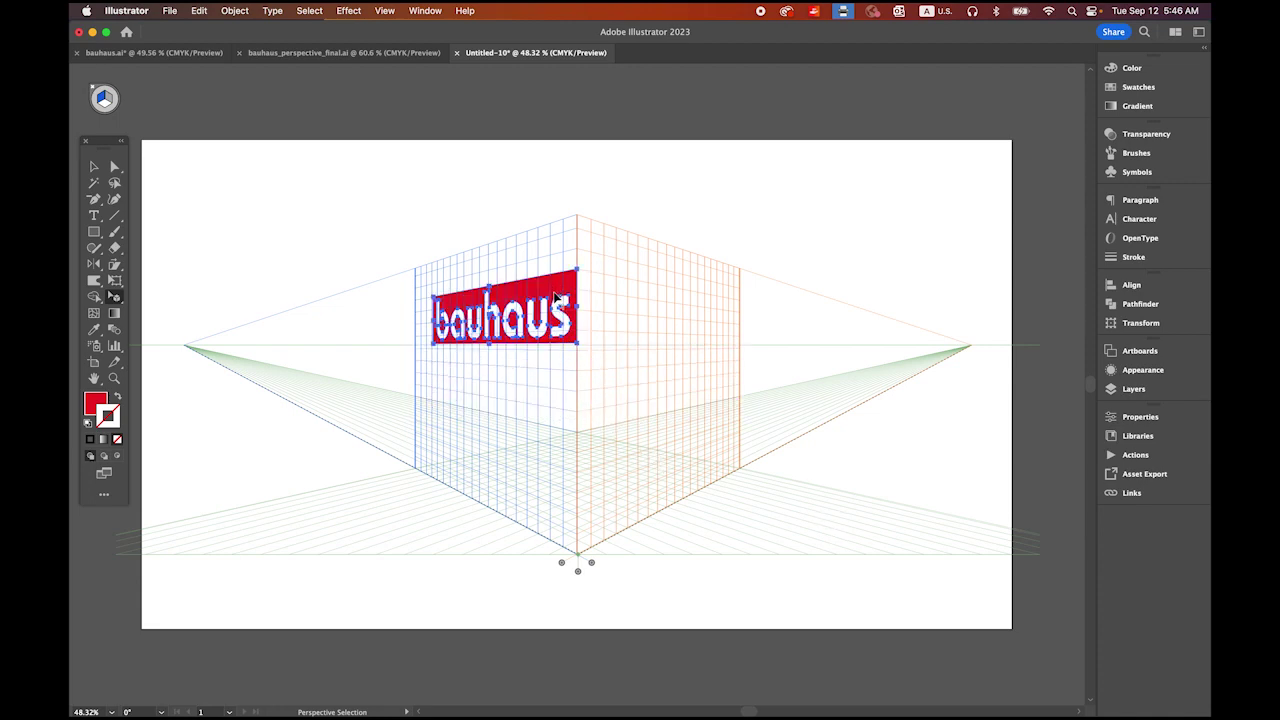
left_click_drag(556, 298, 557, 317)
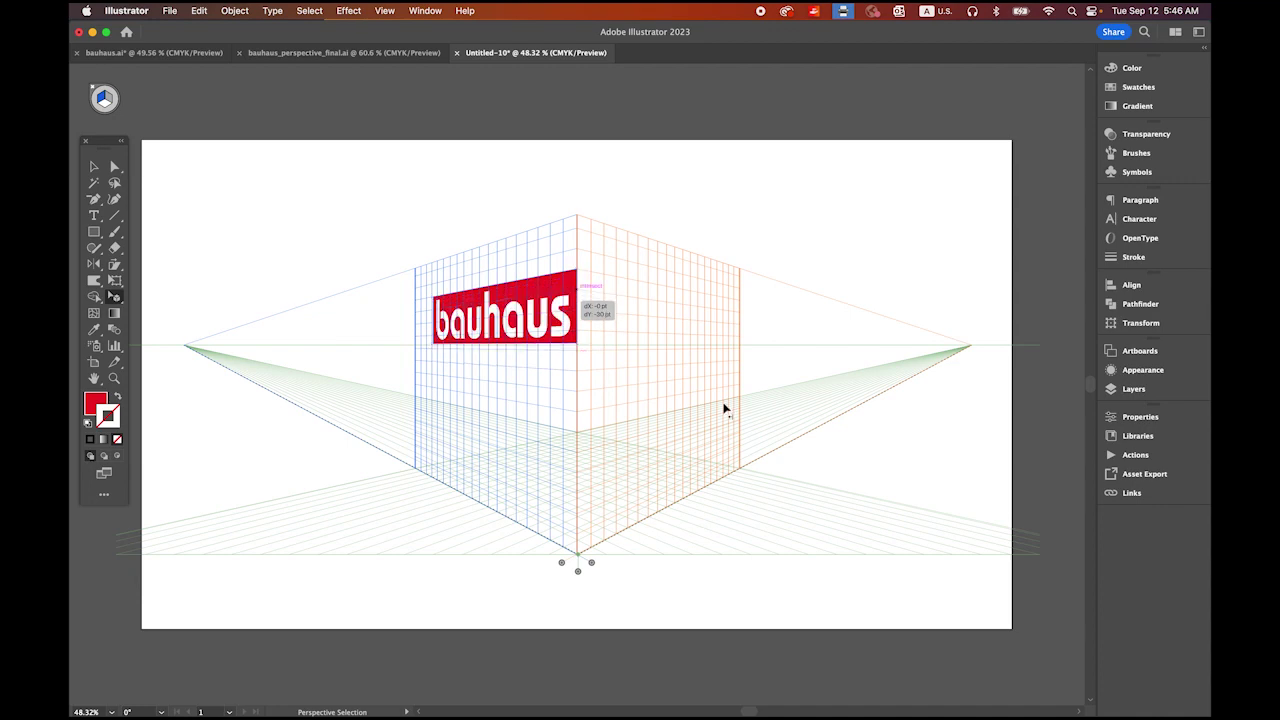
Copy the grouped art, architecture and design lettering from bauhaus.ai and paste it into the perspective grid document.
left_click(170, 53)
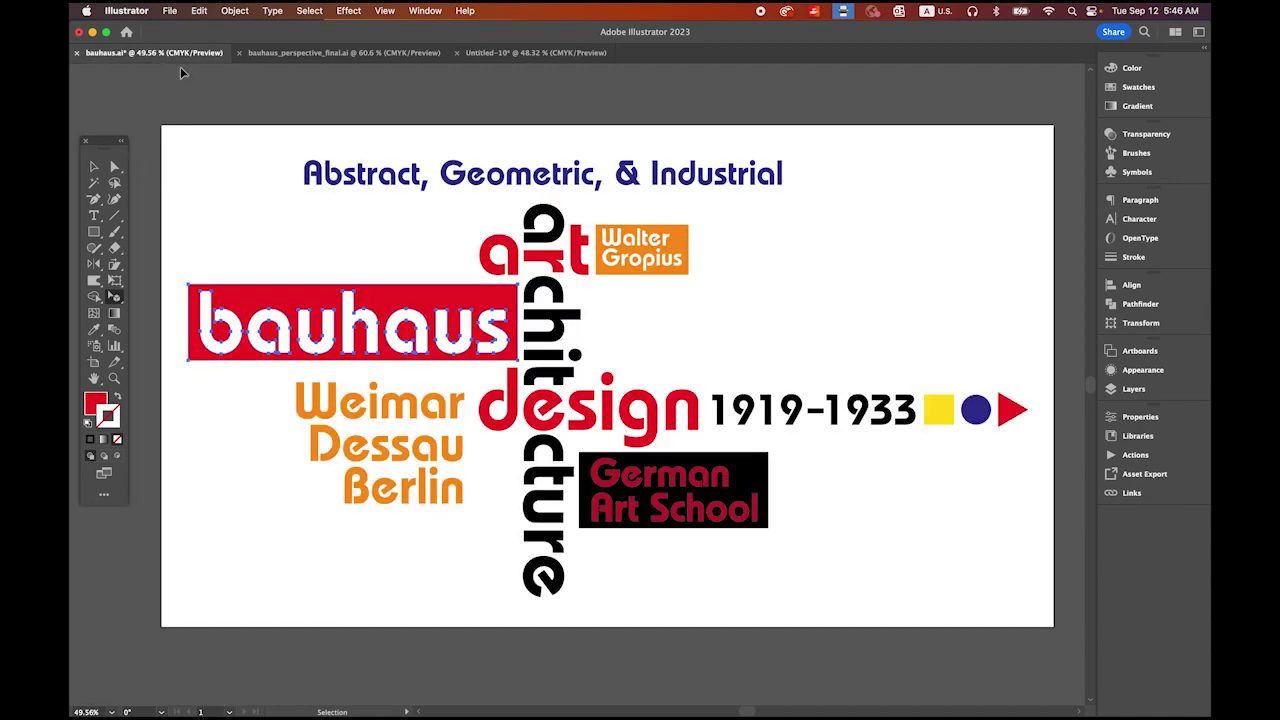
left_click(528, 248)
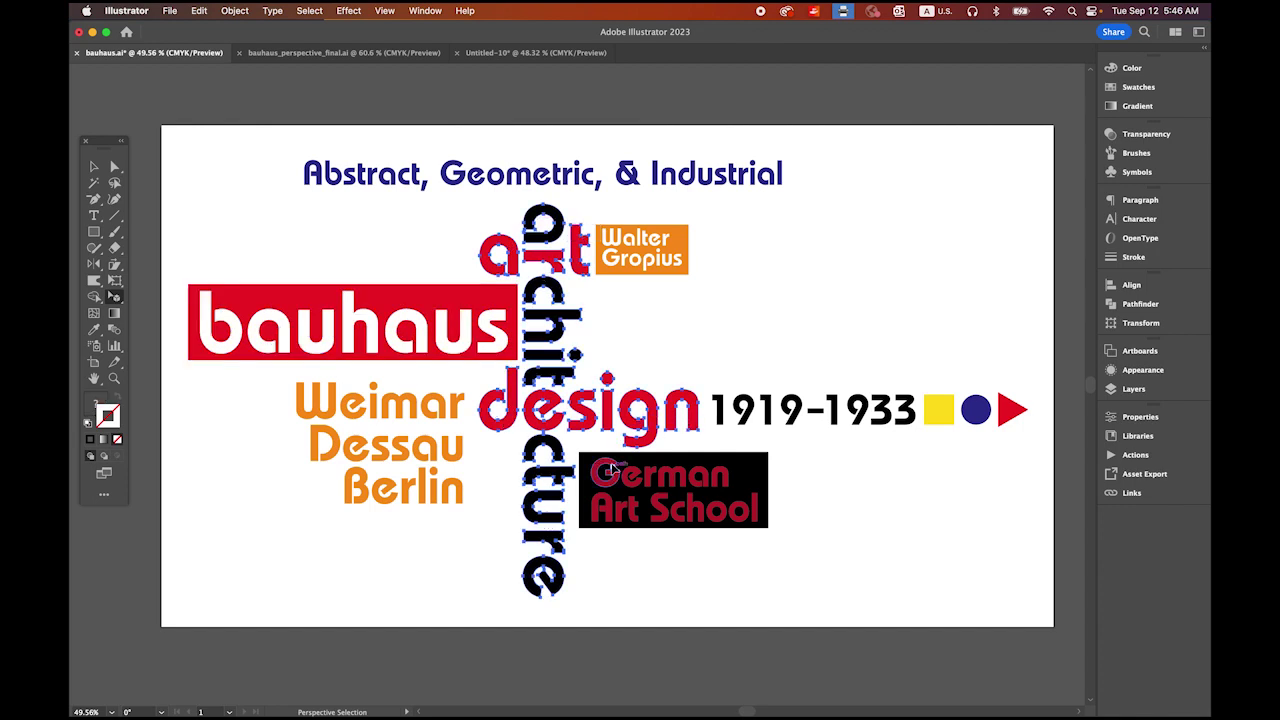
right_click(547, 317)
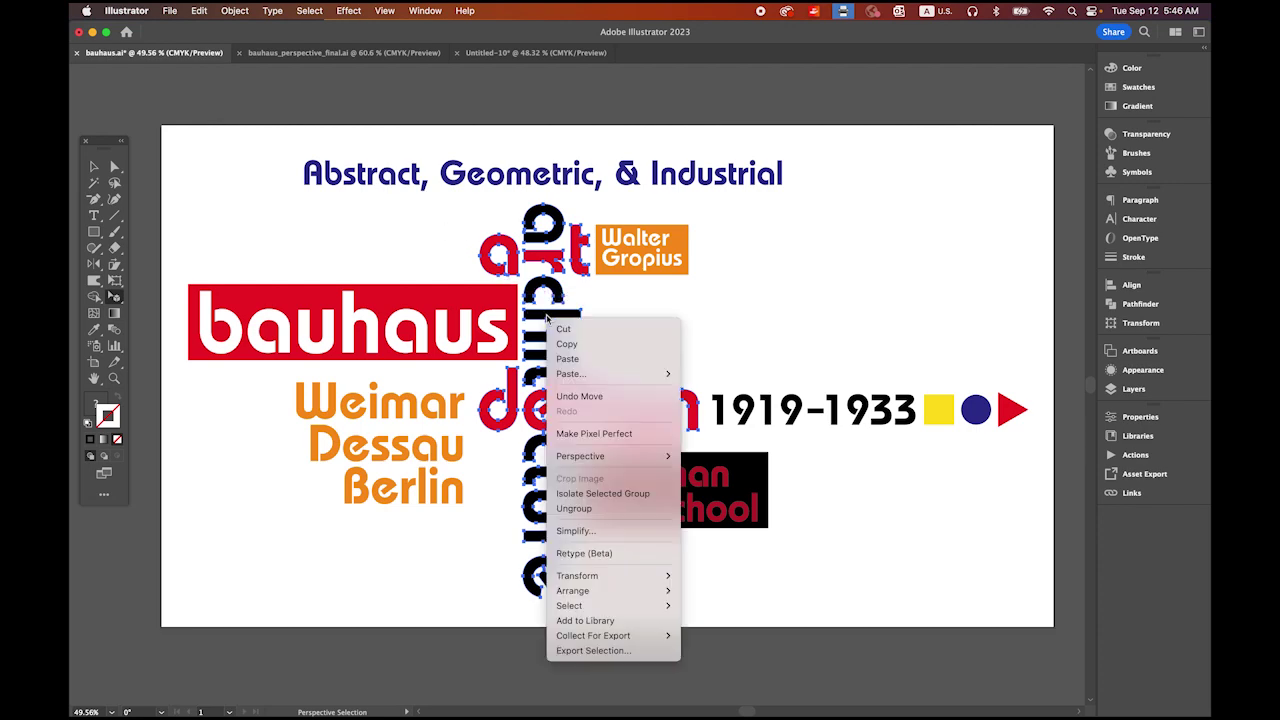
key("Escape")
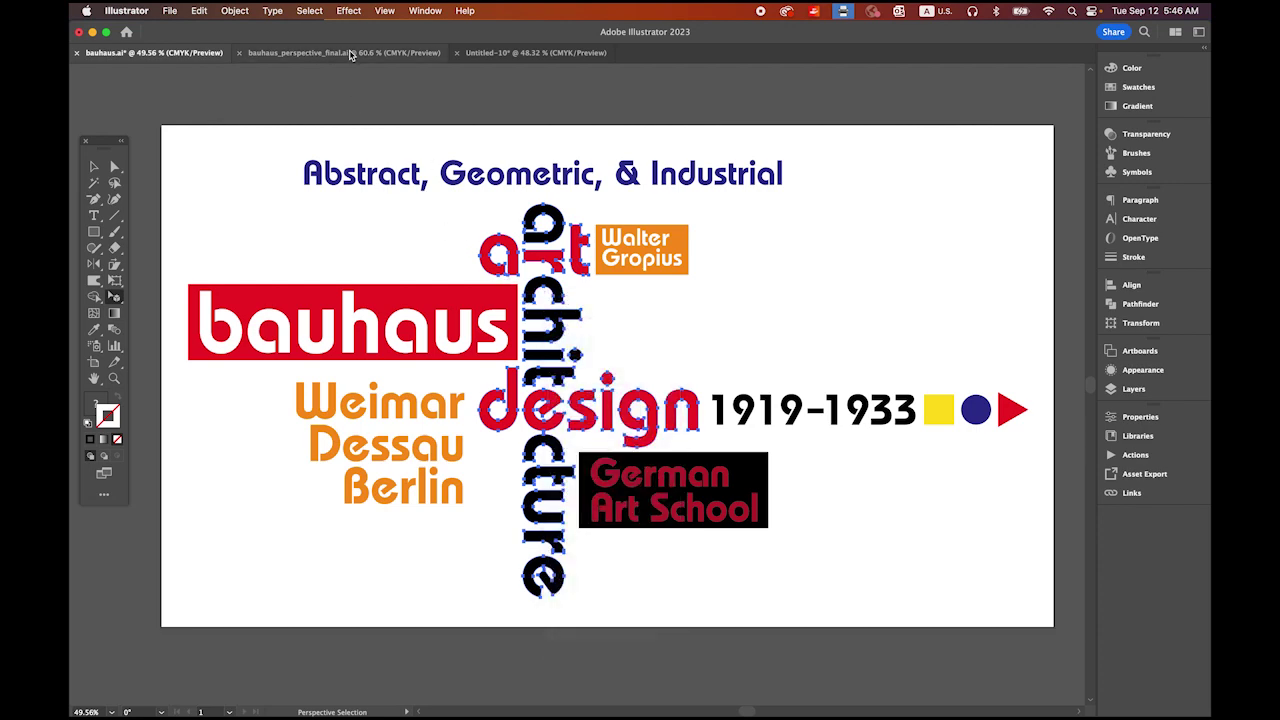
left_click(350, 55)
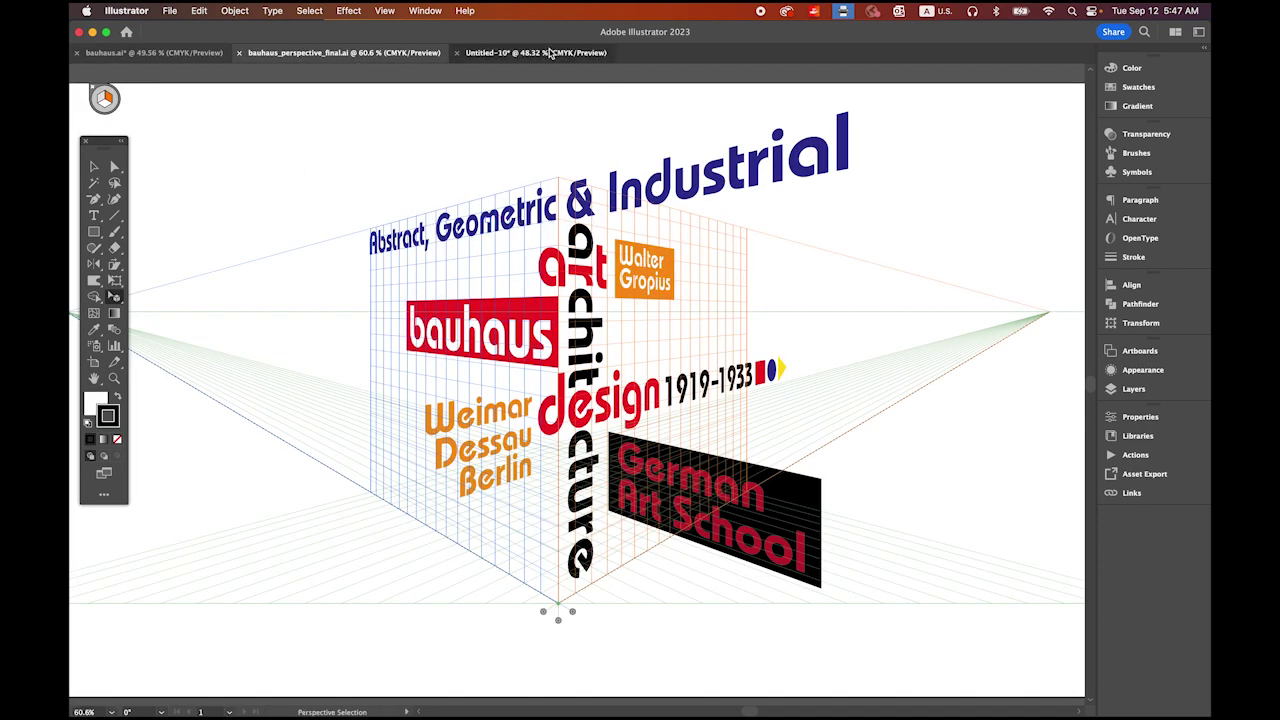
left_click(549, 53)
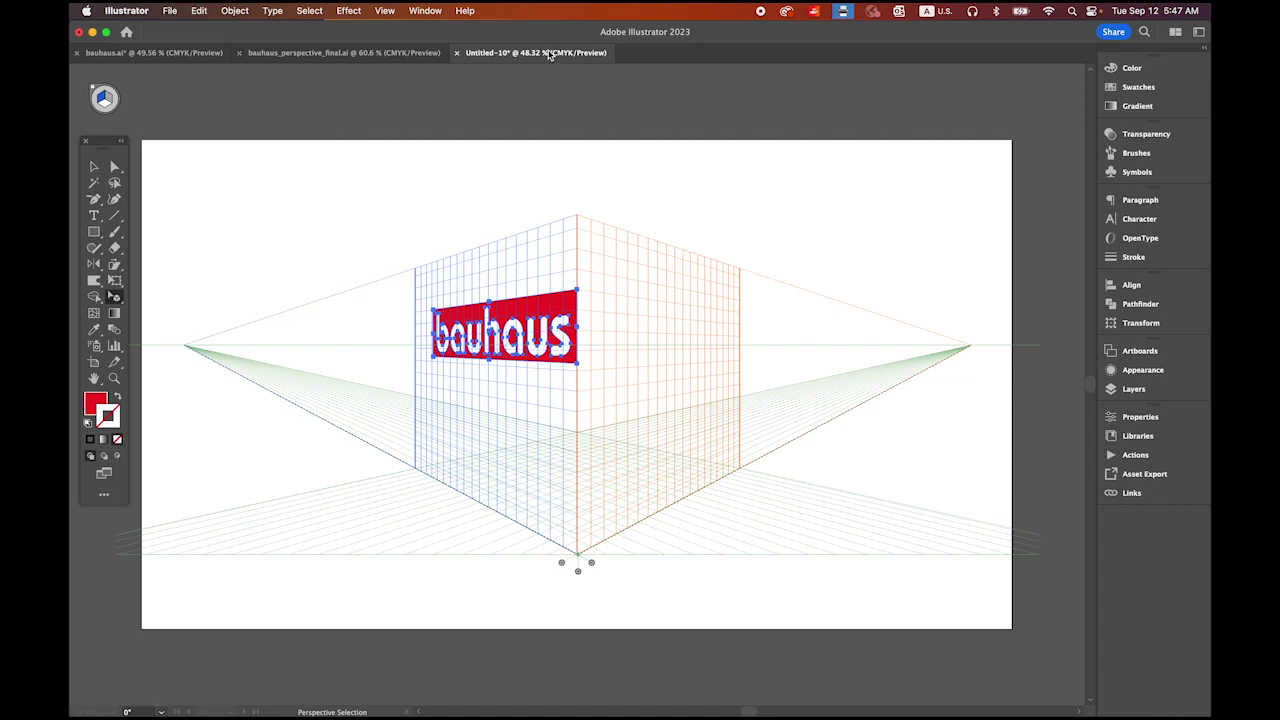
right_click(620, 267)
left_click(650, 303)
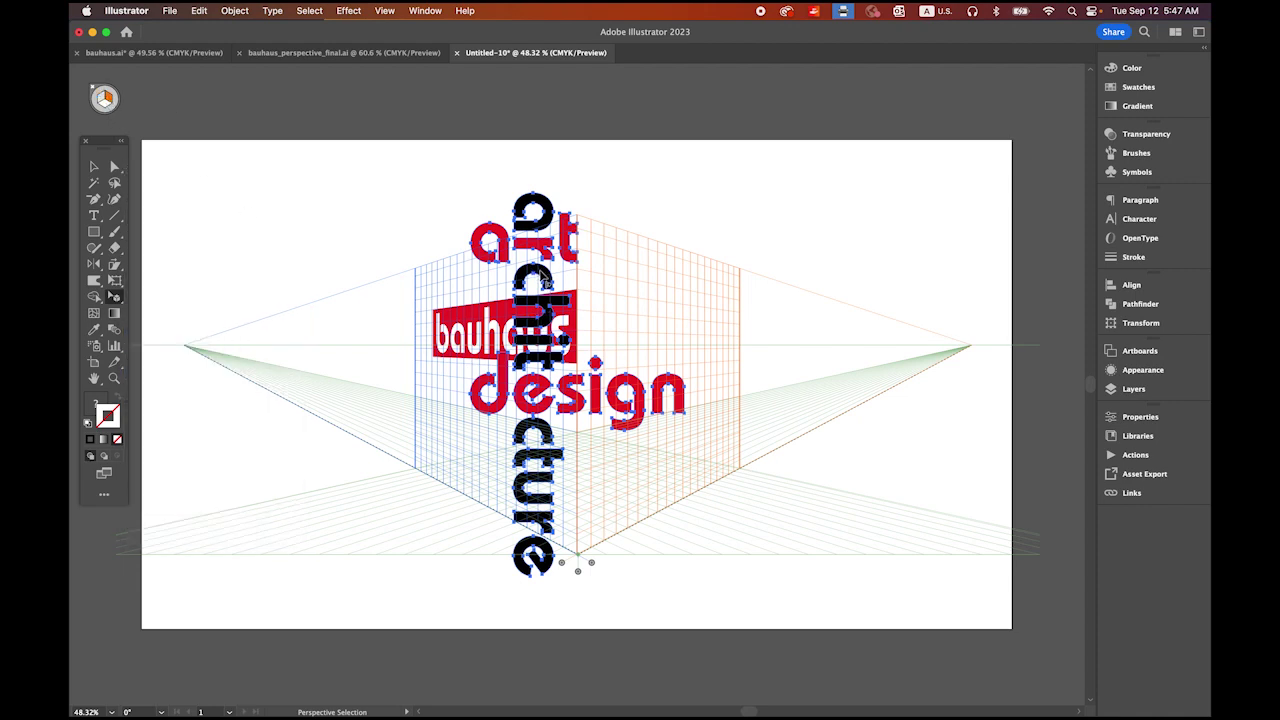
Attach the art, architecture and design group to the right grid plane, with the vertical word just right of the center corner beside the bauhaus block.
left_click_drag(545, 283, 602, 300)
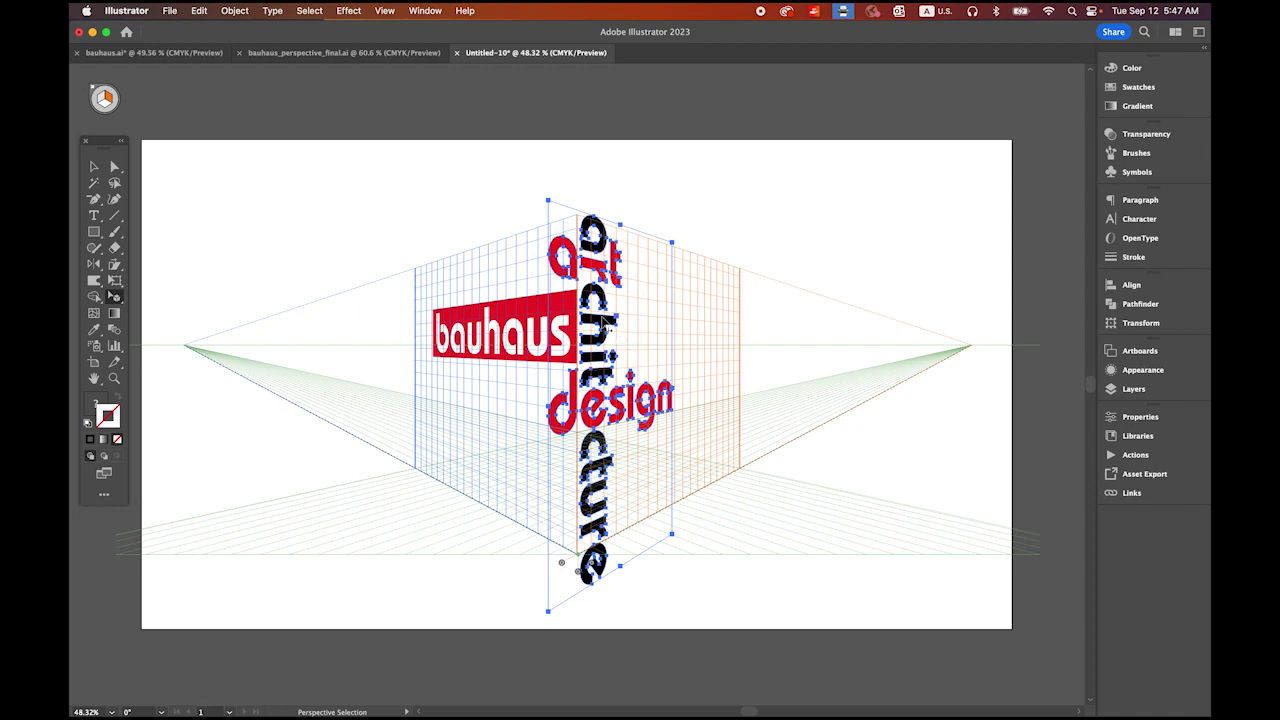
scroll(622, 317, "up", 3)
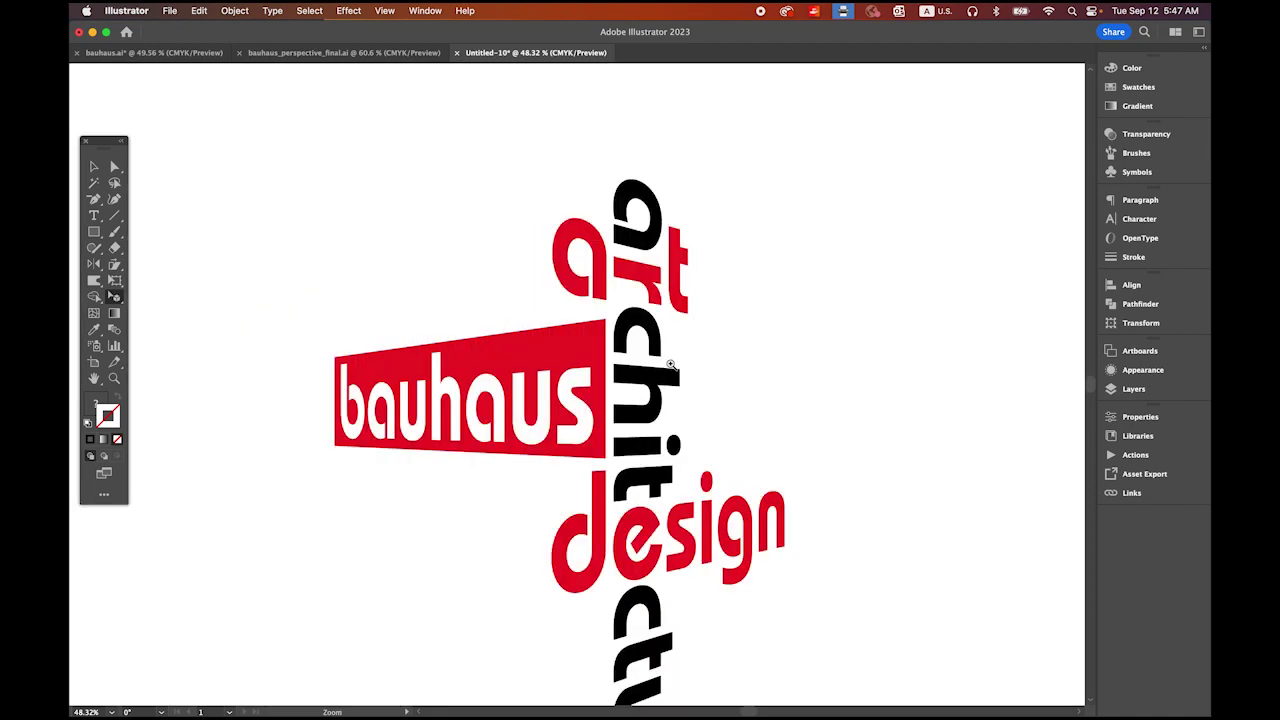
key("shift+v")
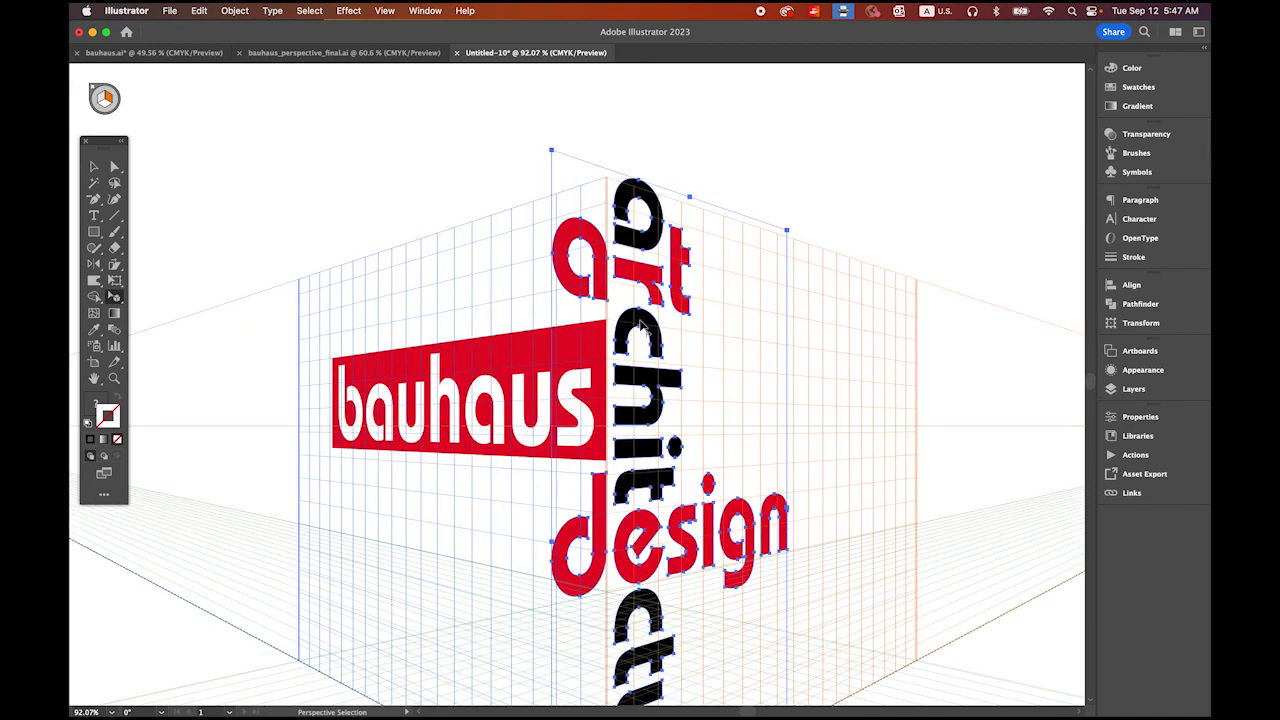
left_click_drag(640, 328, 642, 331)
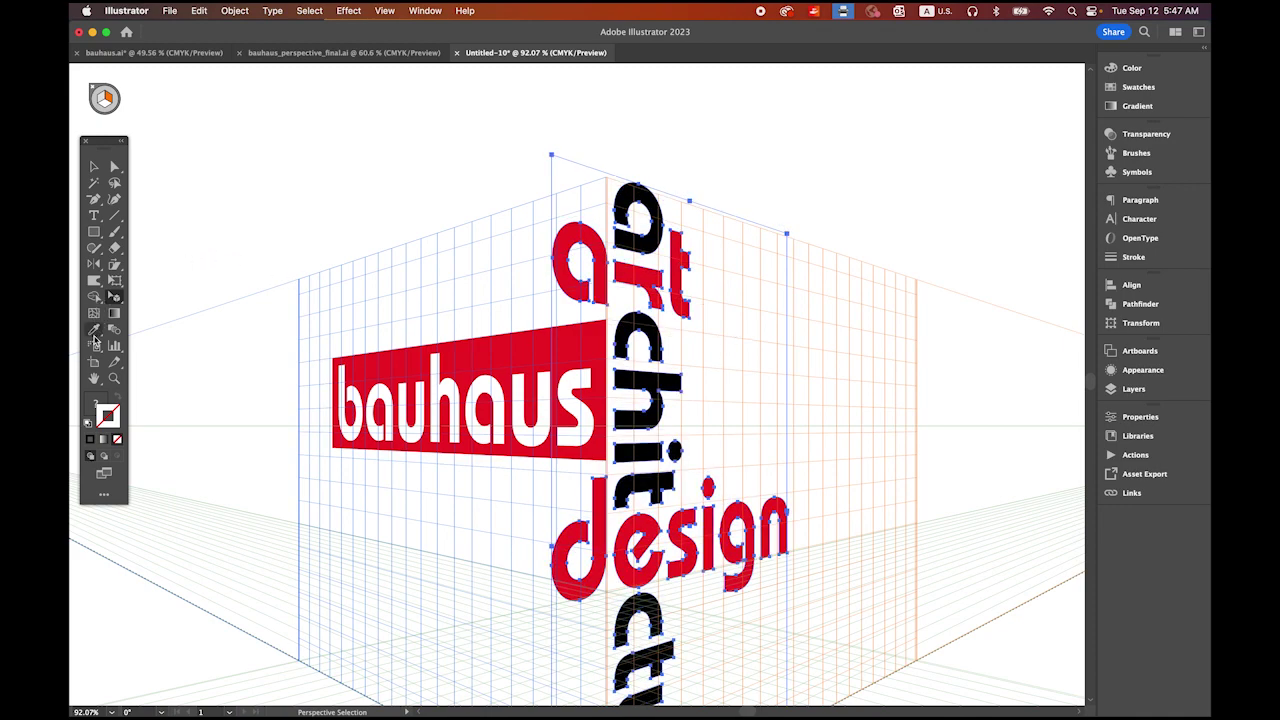
double_click(94, 379)
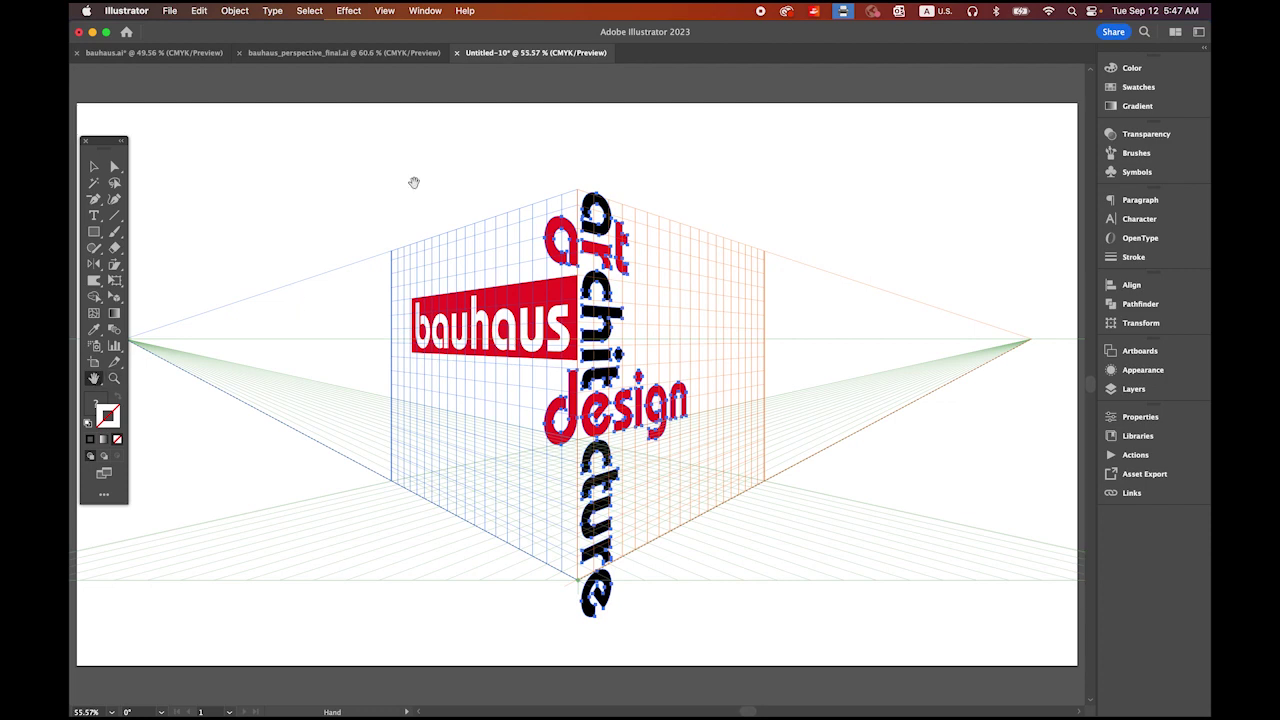
Copy the 1919-1933 dates with the yellow square, blue circle and red triangle from bauhaus.ai and paste them into the perspective grid document.
left_click(152, 55)
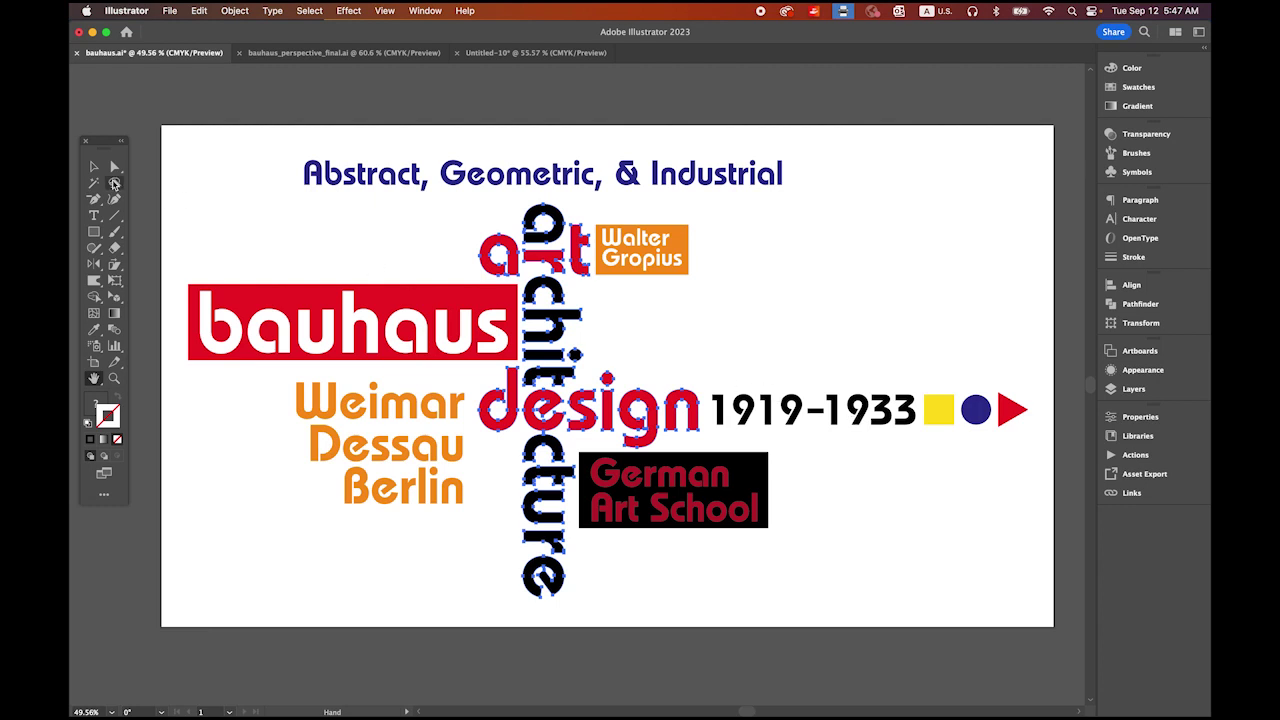
left_click(92, 166)
left_click(939, 410)
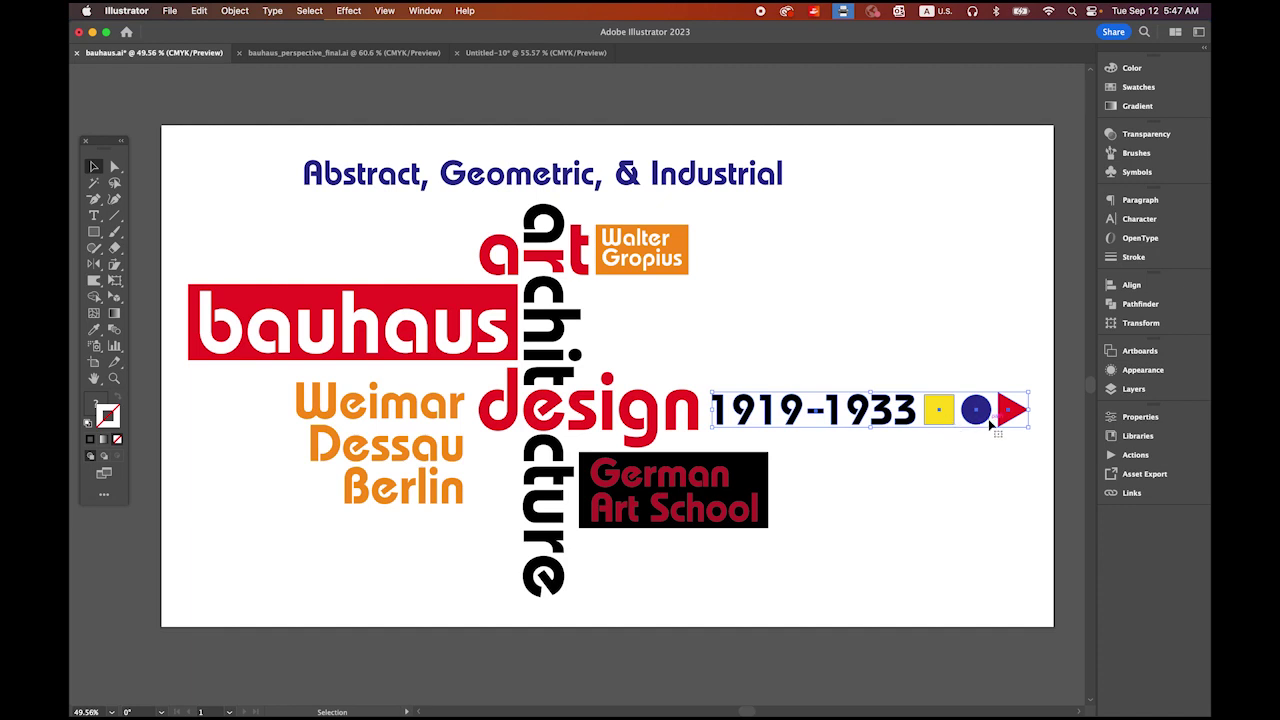
right_click(935, 412)
left_click(665, 130)
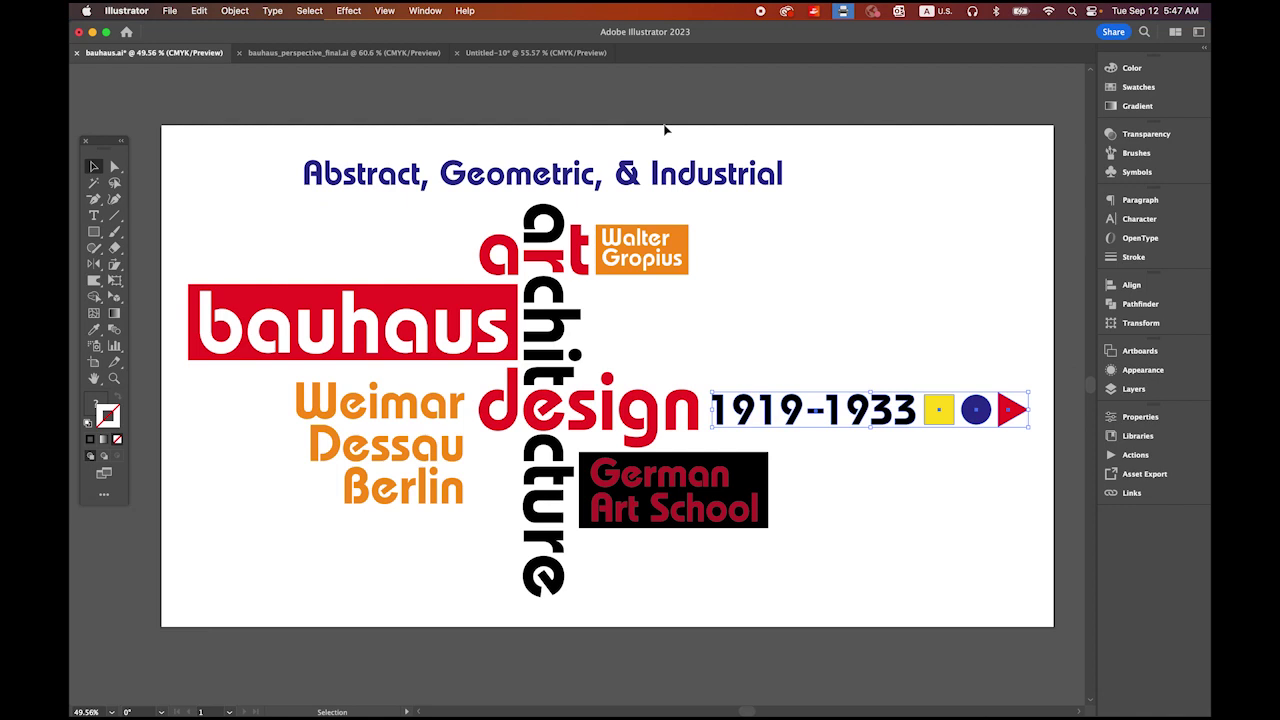
left_click(535, 52)
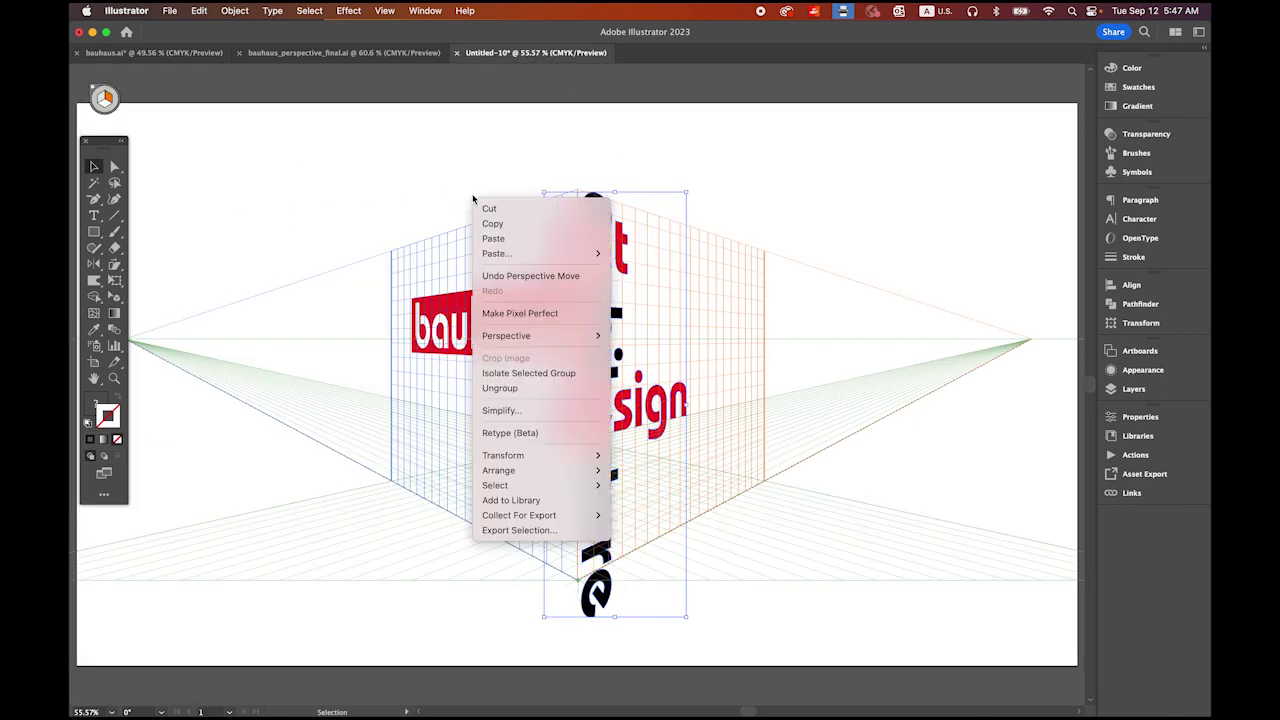
right_click(476, 201)
left_click(494, 238)
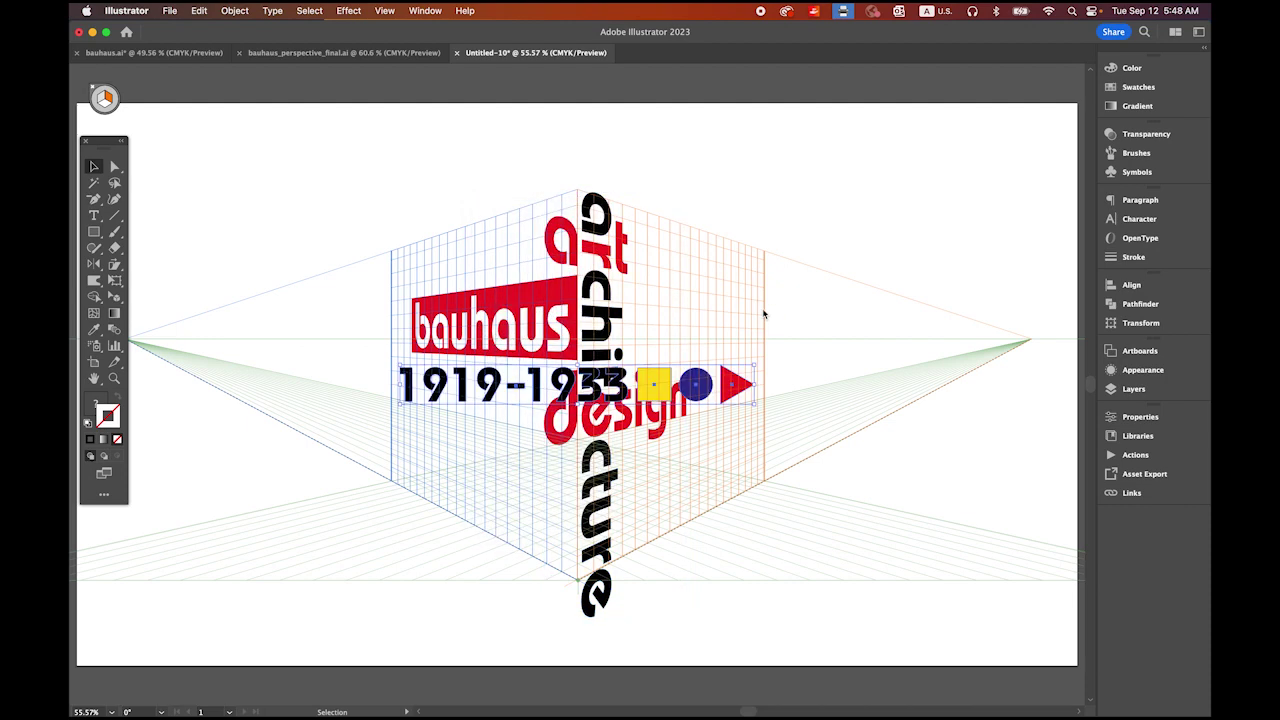
Attach the 1919-1933 dates group to the right grid plane with the Perspective Selection tool, directly after the word design, and clear the selection.
left_click(114, 297)
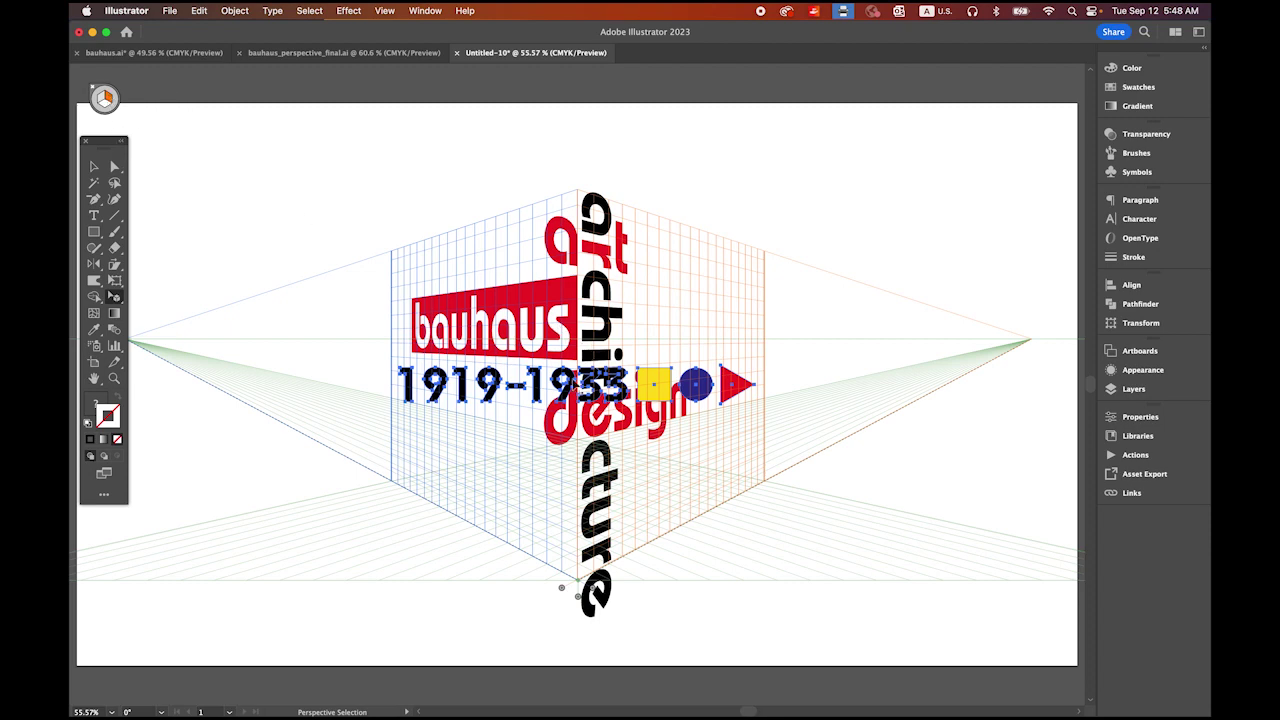
left_click_drag(466, 397, 712, 402)
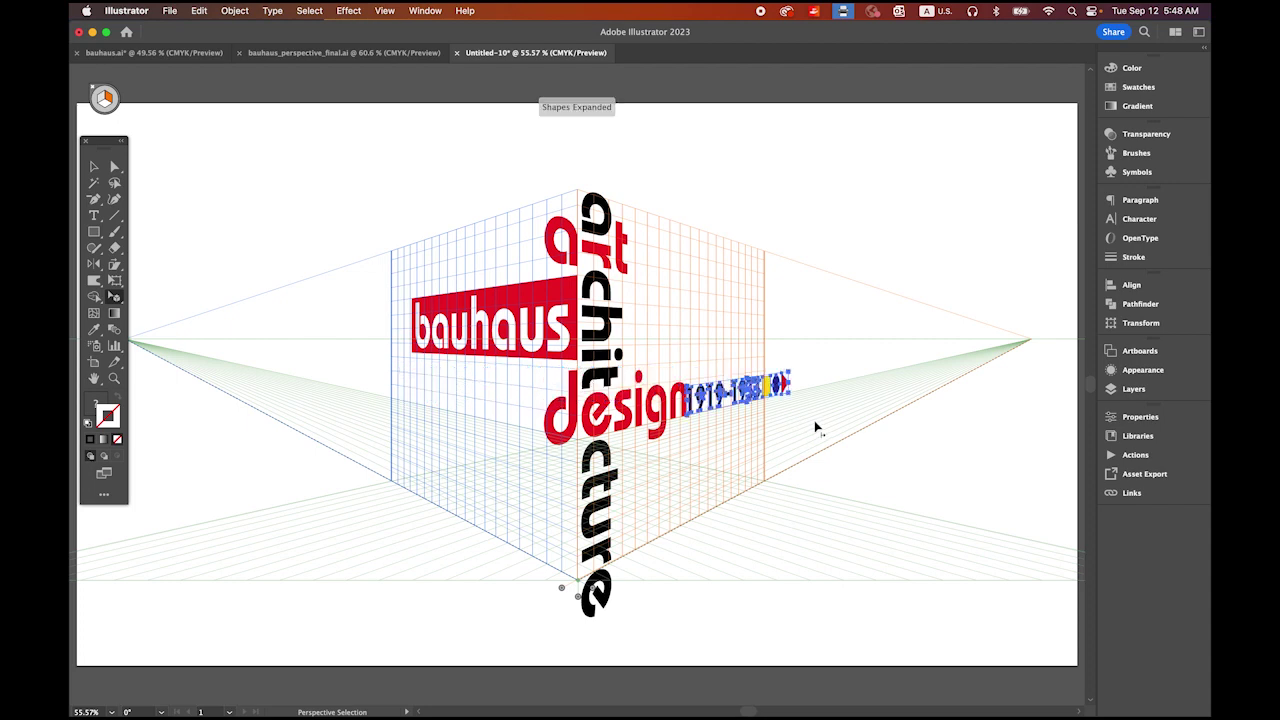
key("v")
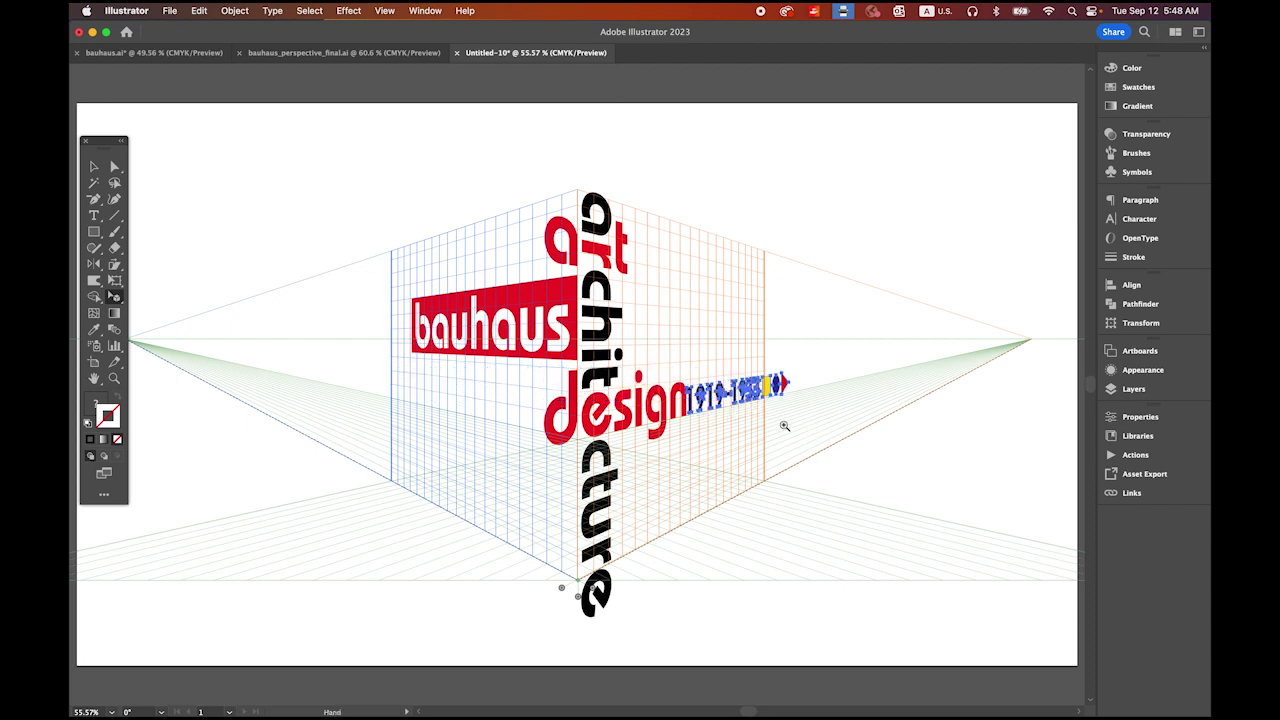
key("shift+p")
key("super+a")
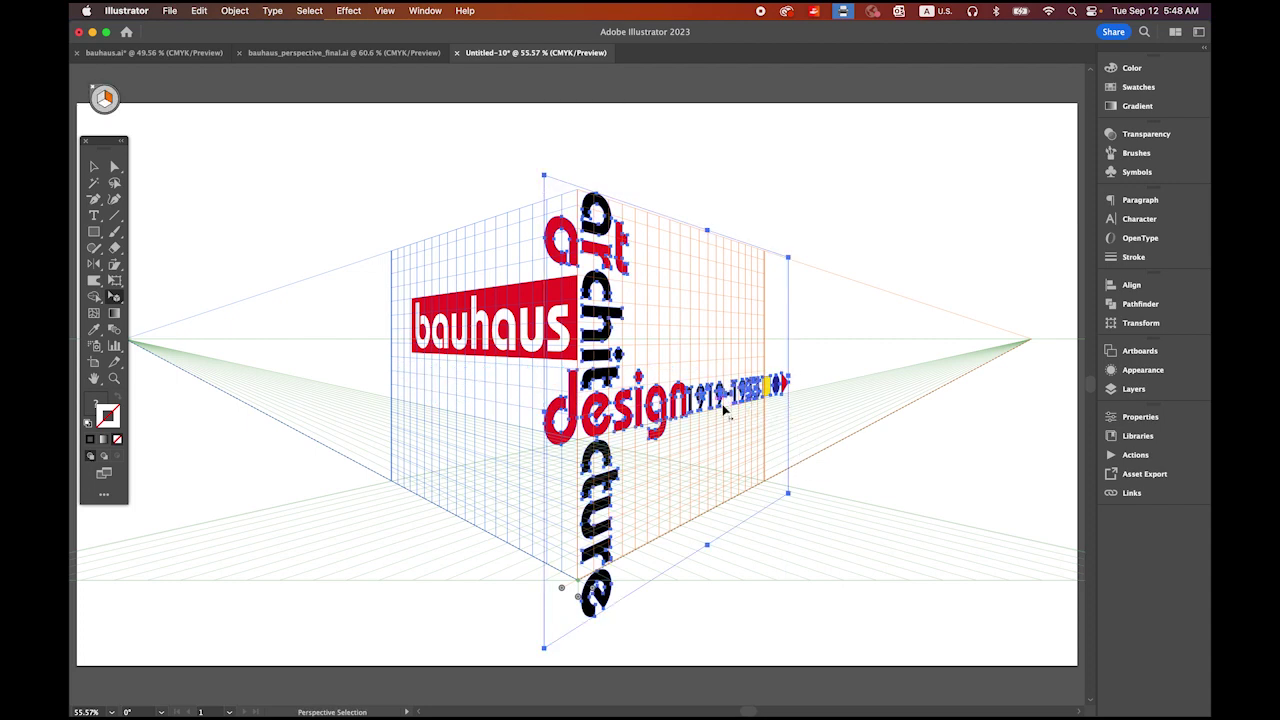
key("z")
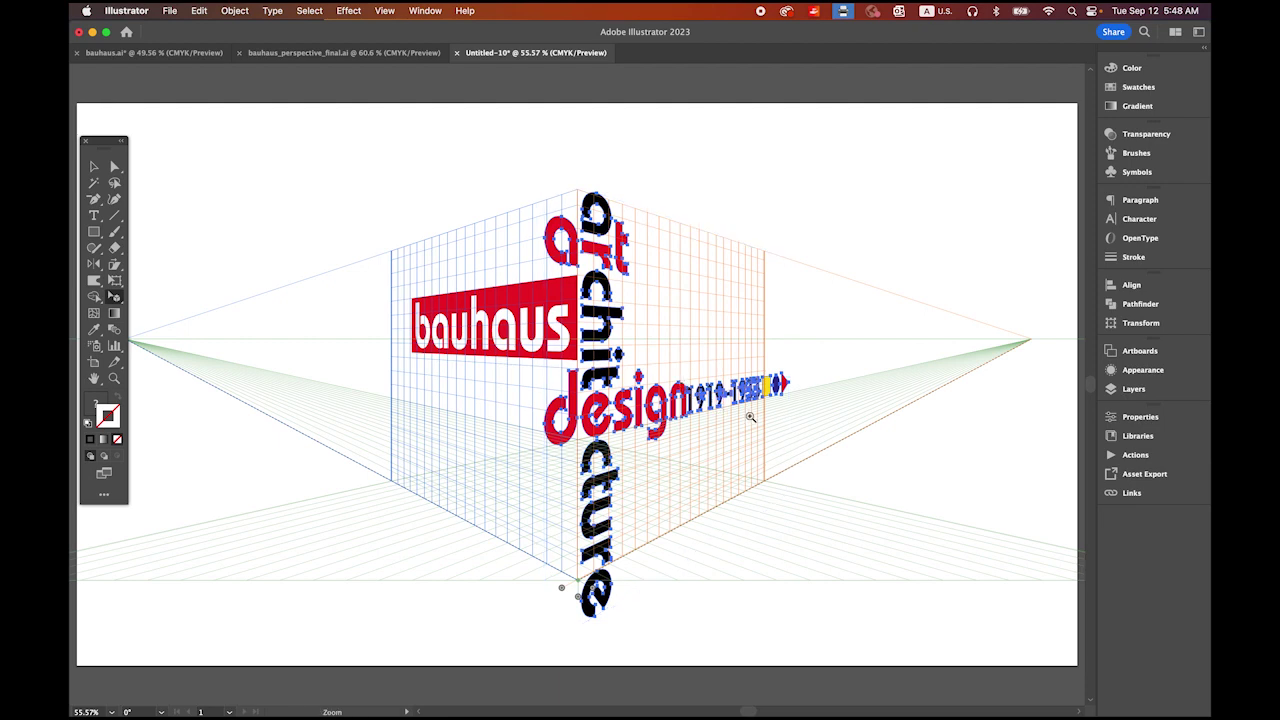
key("shift+super+a")
Shift the dates group slightly along the right plane to leave a small gap after the n of design.
left_click(677, 457)
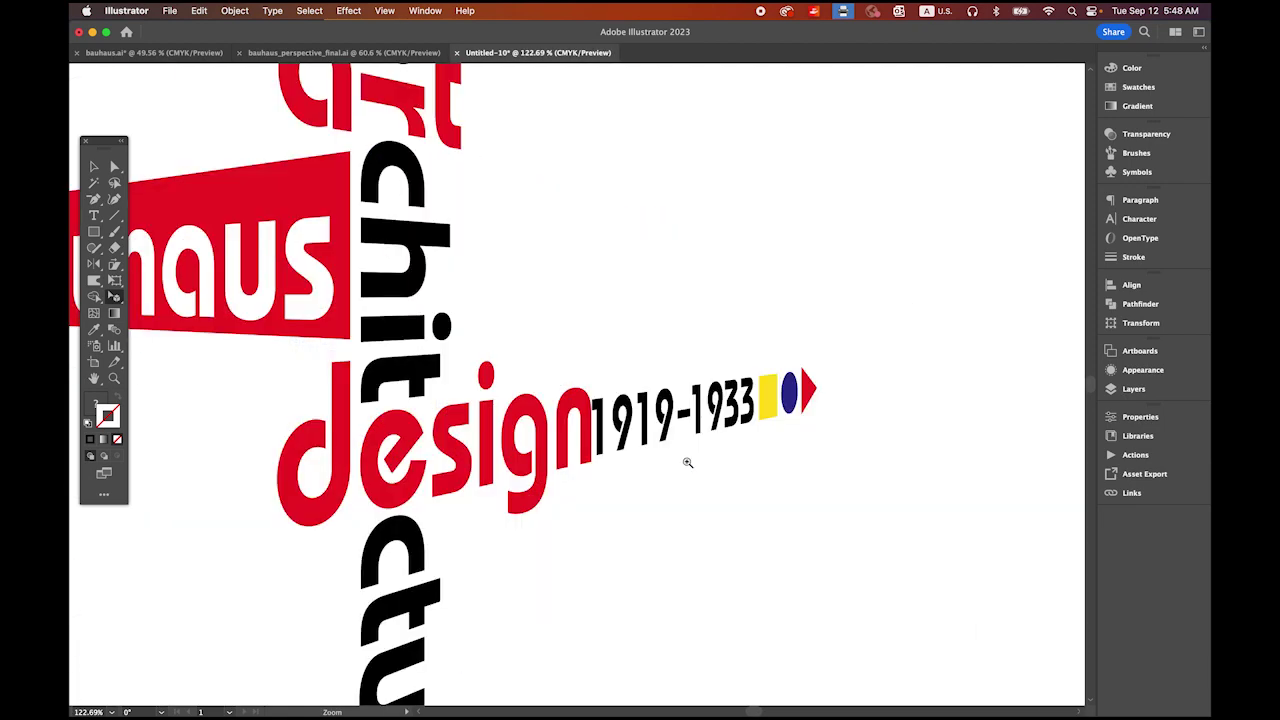
key("shift+p")
key("super+a")
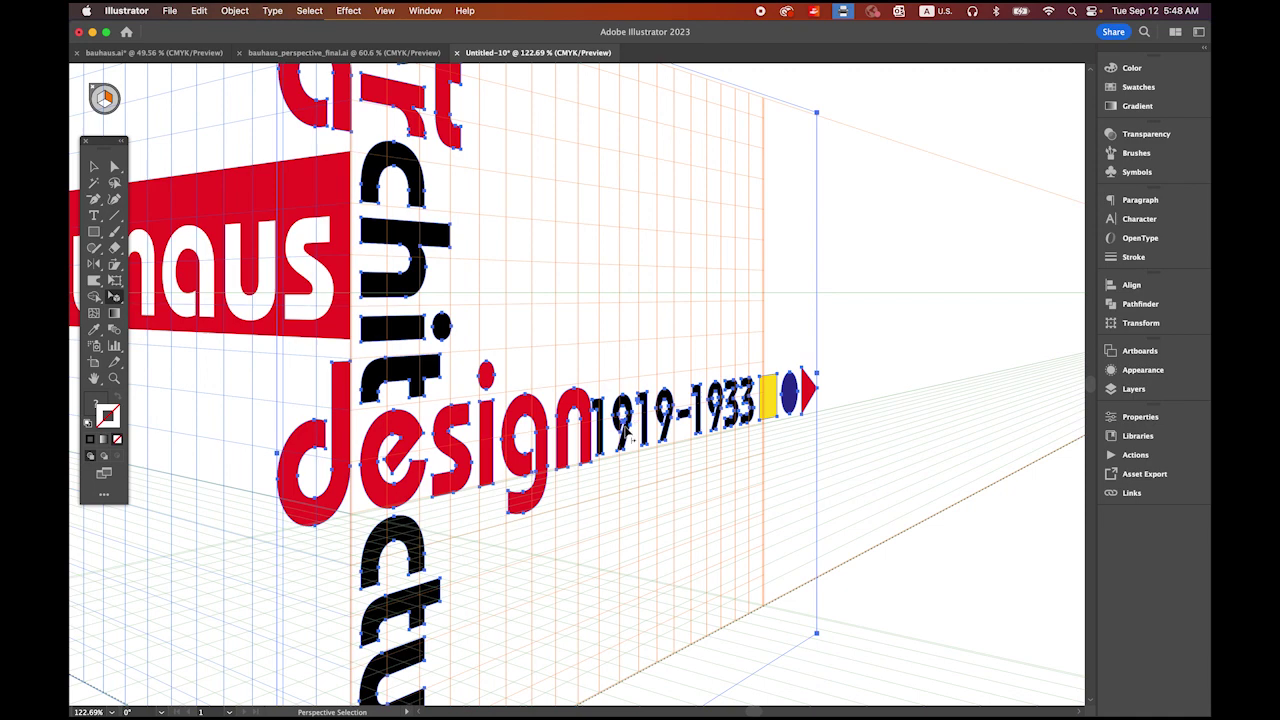
left_click(717, 421)
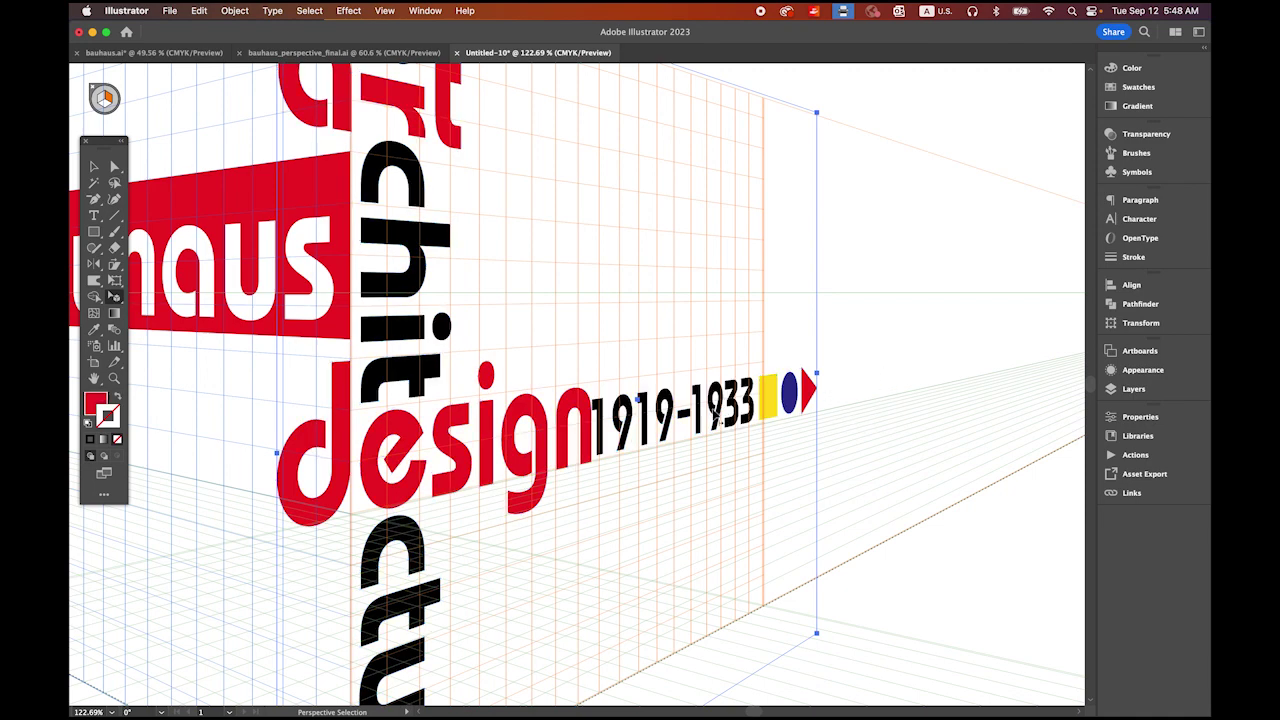
left_click(717, 421)
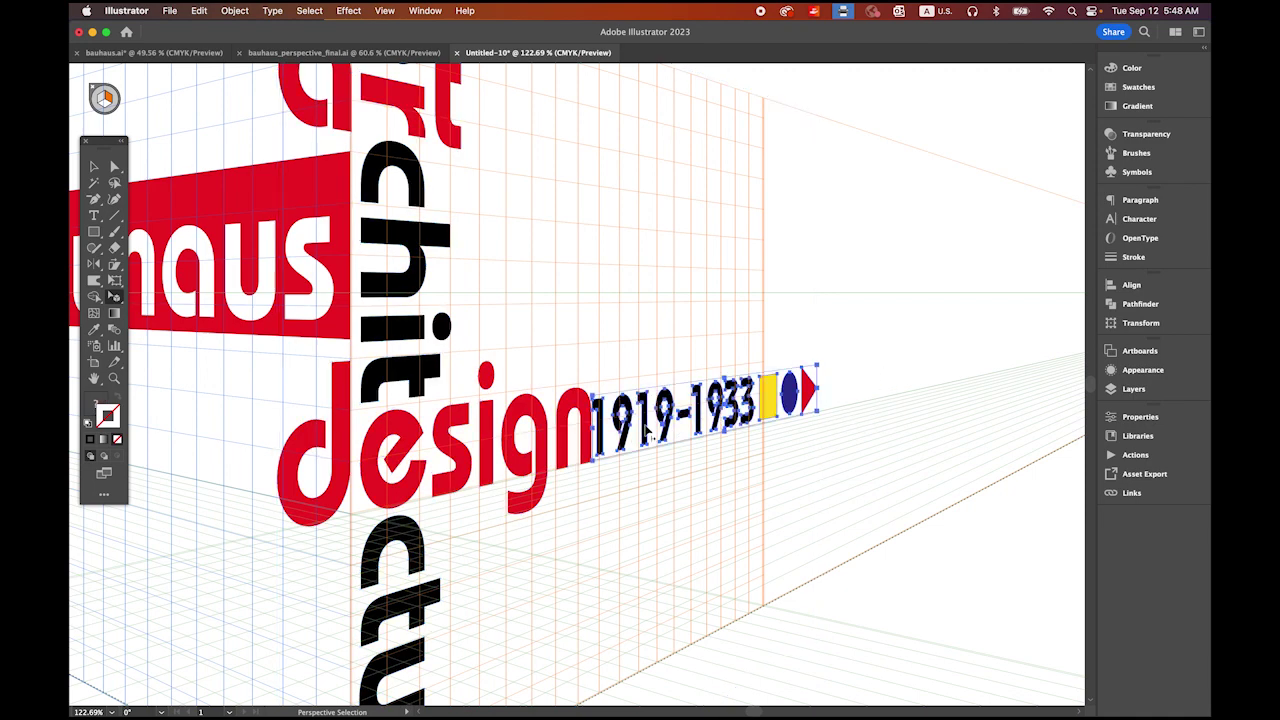
left_click_drag(651, 430, 657, 430)
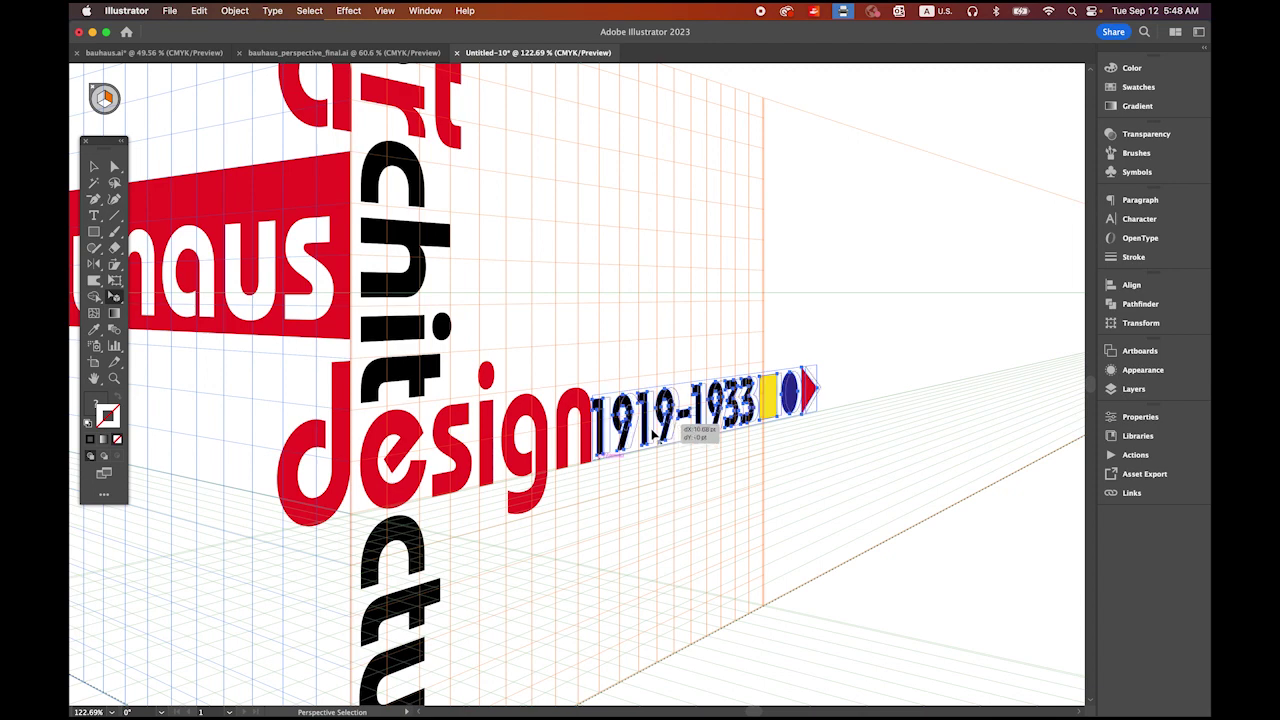
left_click_drag(656, 432, 662, 432)
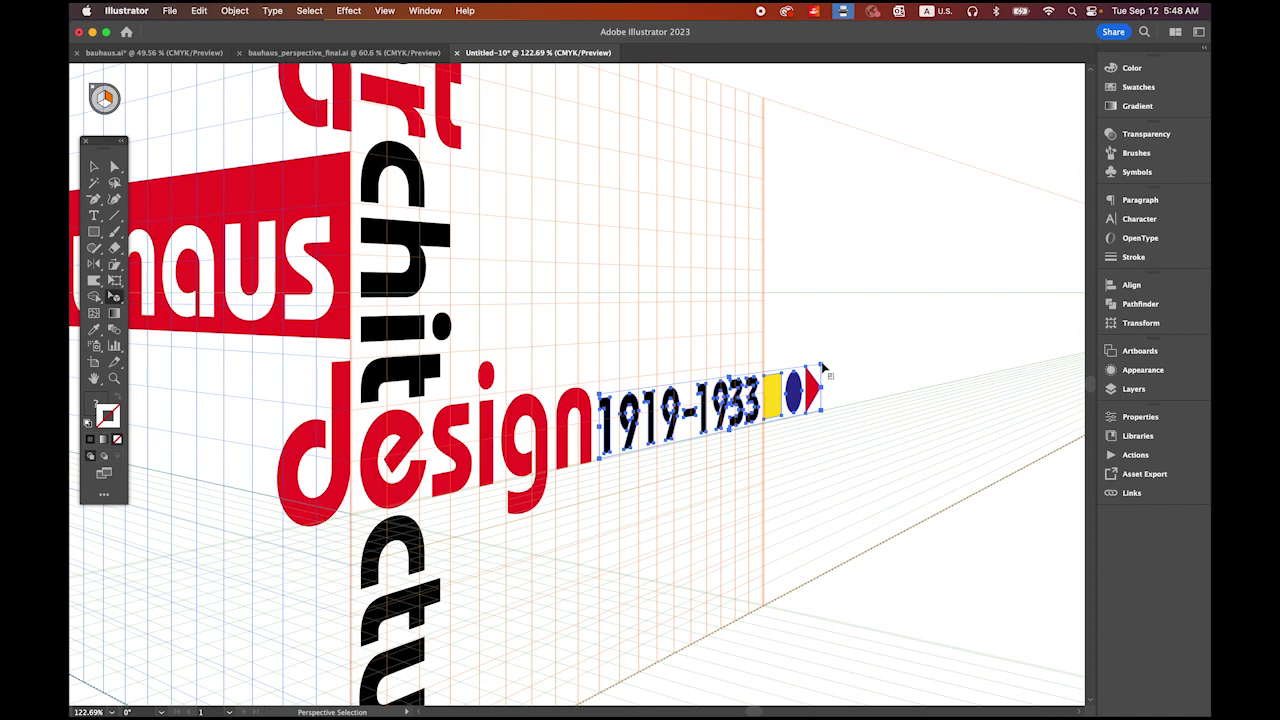
Enlarge the dates group in perspective so it extends slightly taller and farther along the right plane, and fit the artboard in view.
left_click_drag(828, 366, 847, 354)
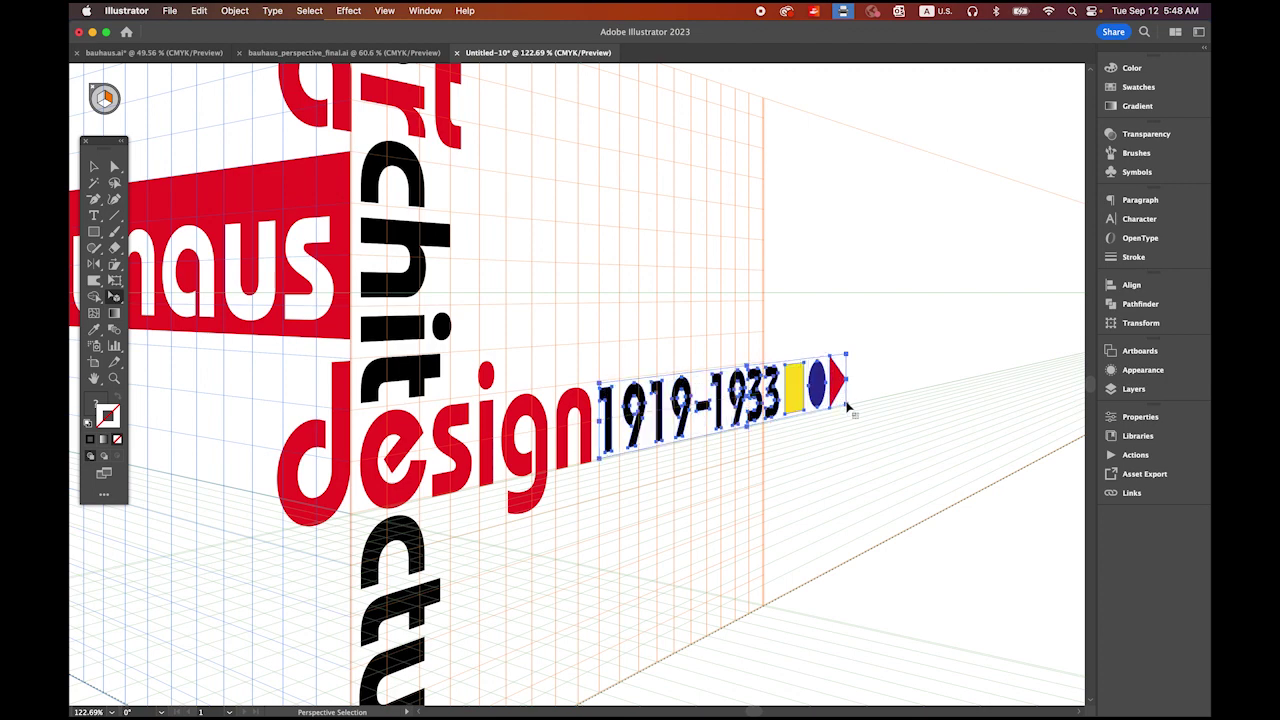
left_click_drag(848, 406, 858, 412)
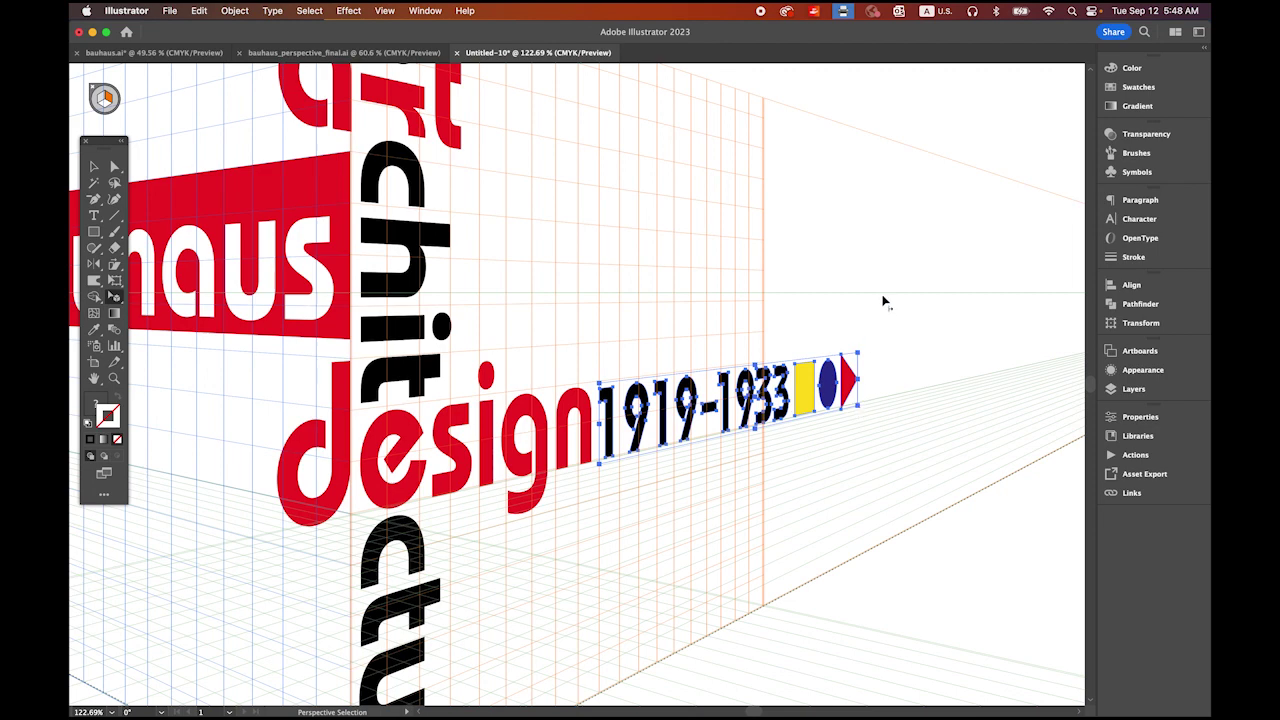
left_click(950, 353)
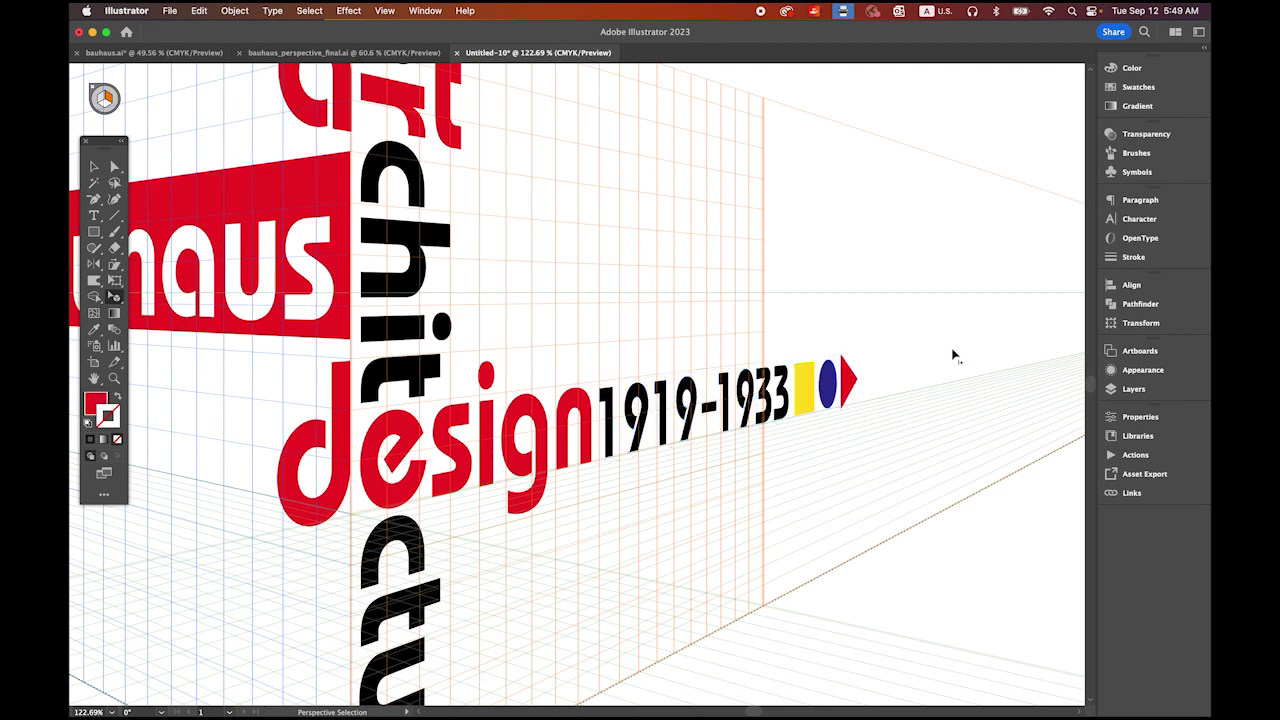
left_click(94, 379)
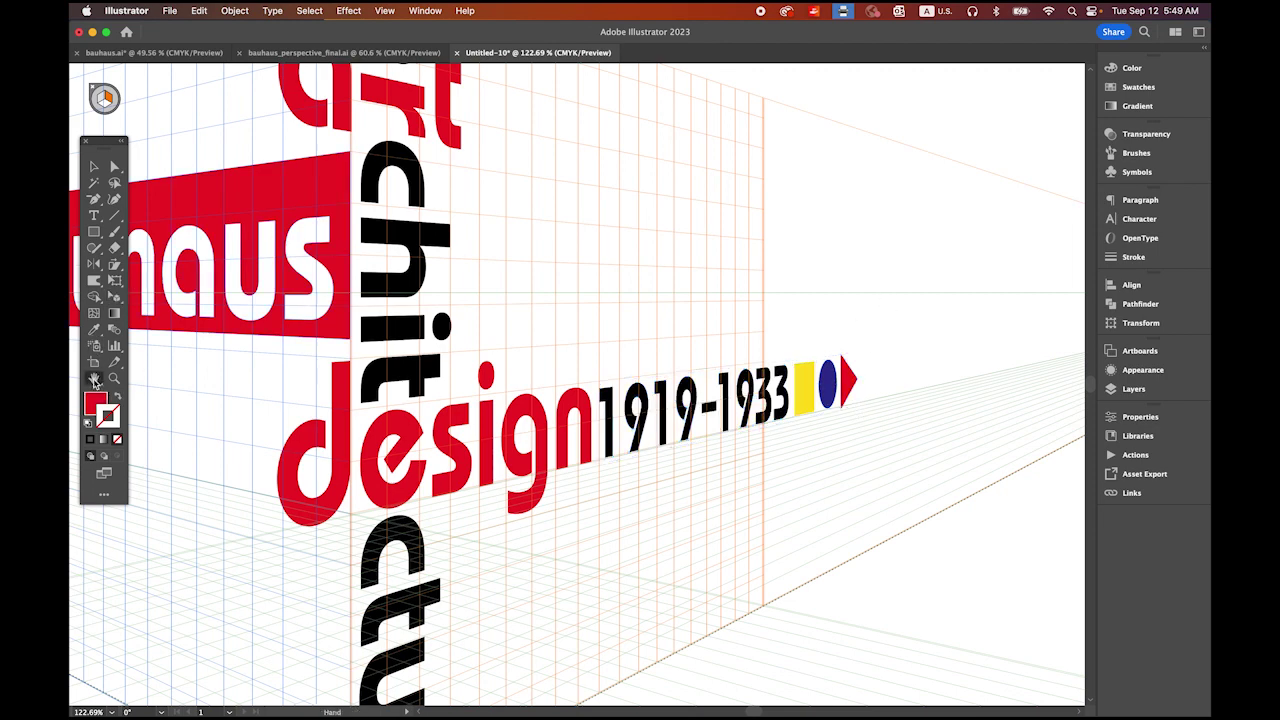
double_click(94, 379)
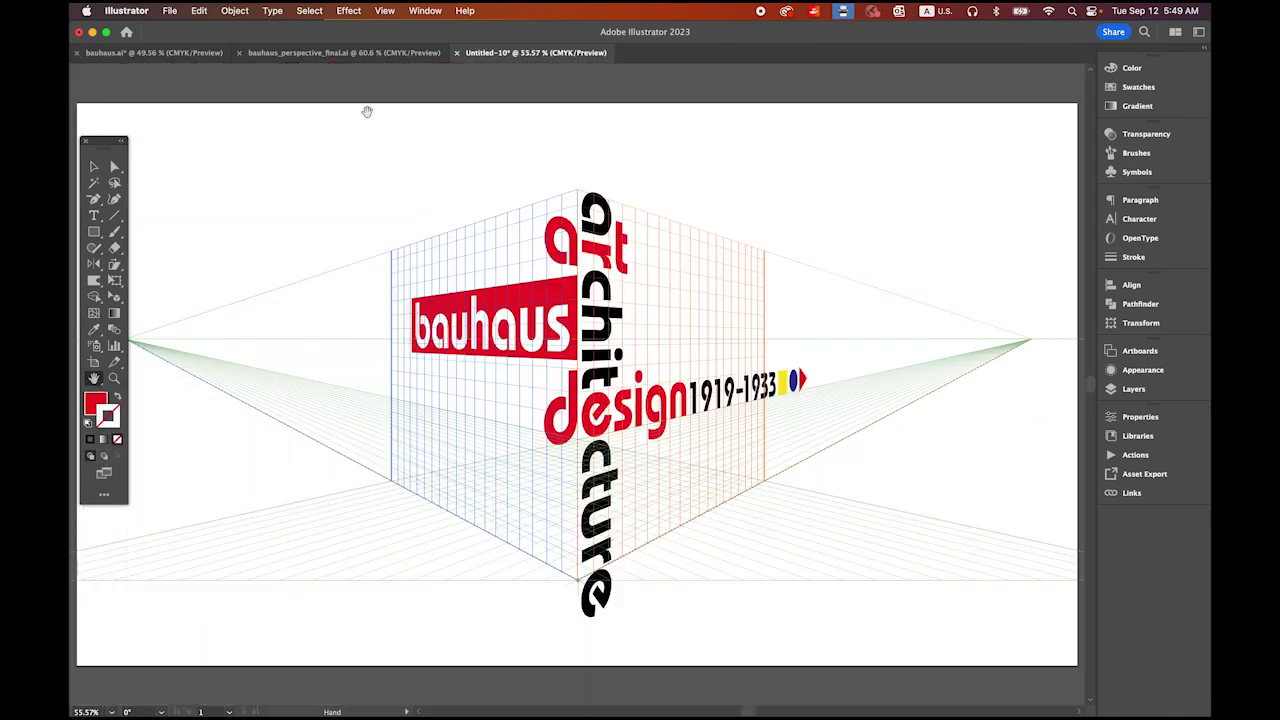
Copy the orange Weimar, Dessau, Berlin text from bauhaus.ai and paste it into the perspective grid document.
left_click(160, 53)
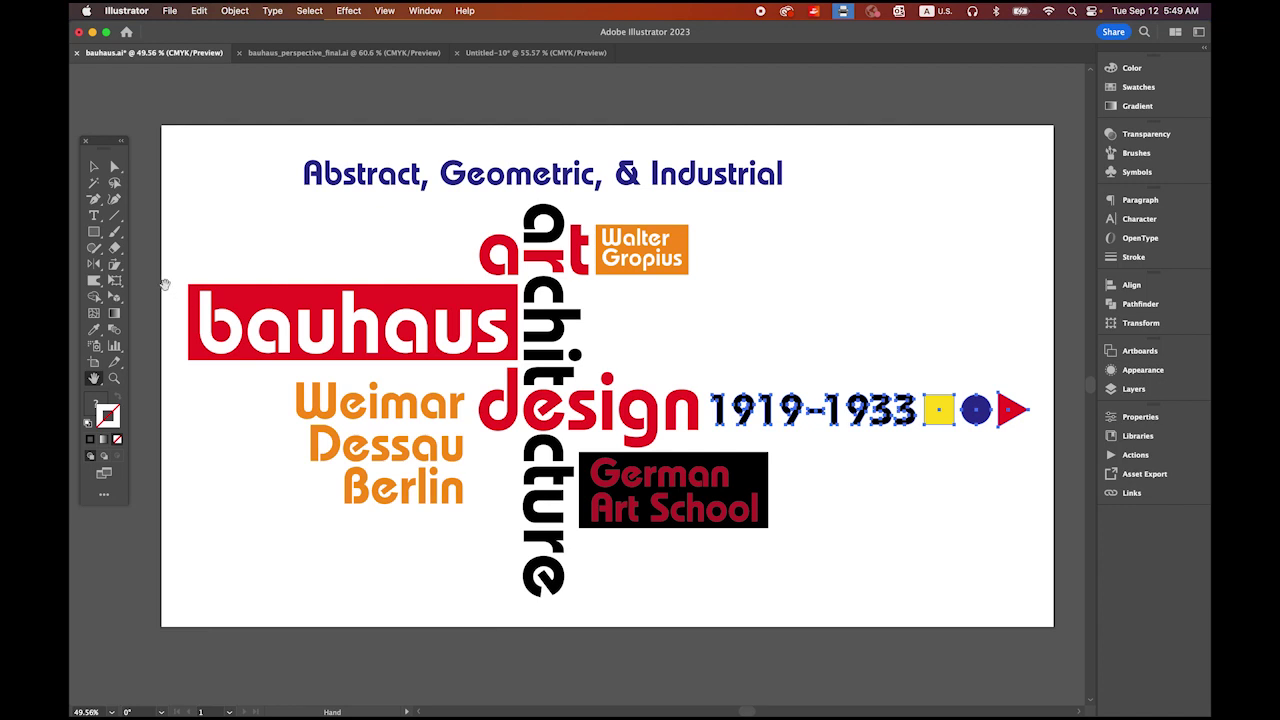
left_click(93, 166)
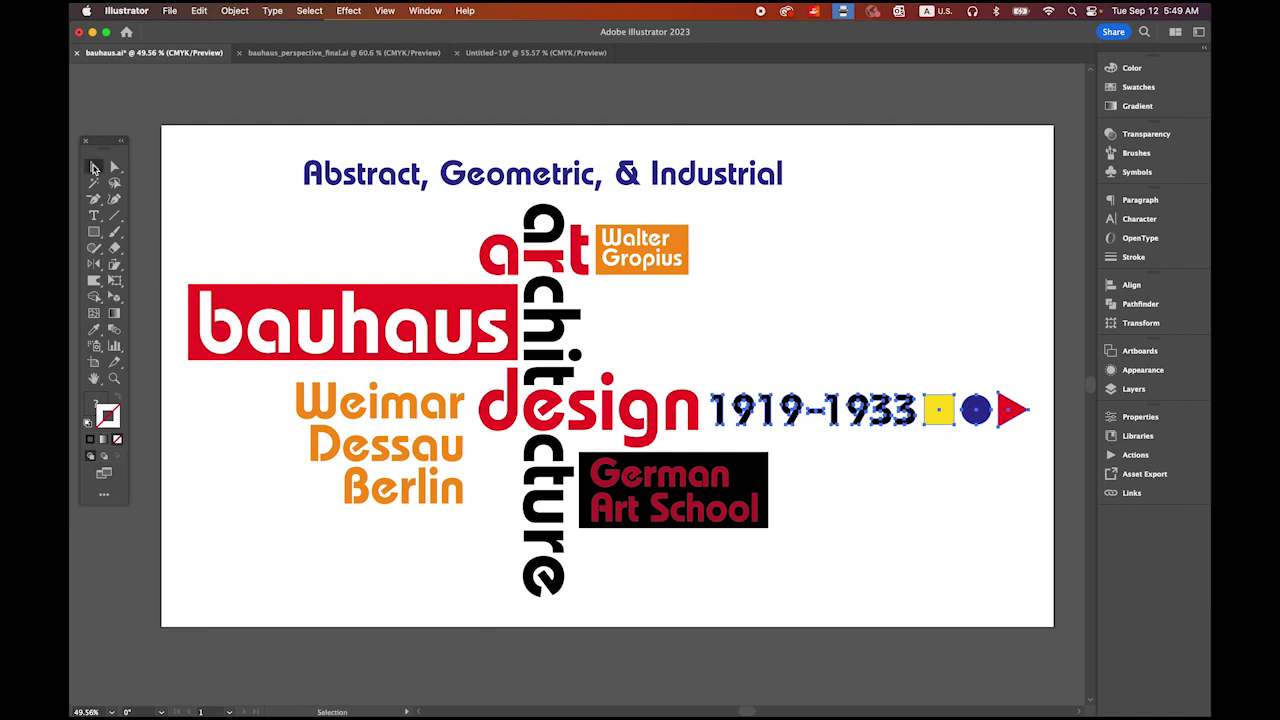
left_click(333, 416)
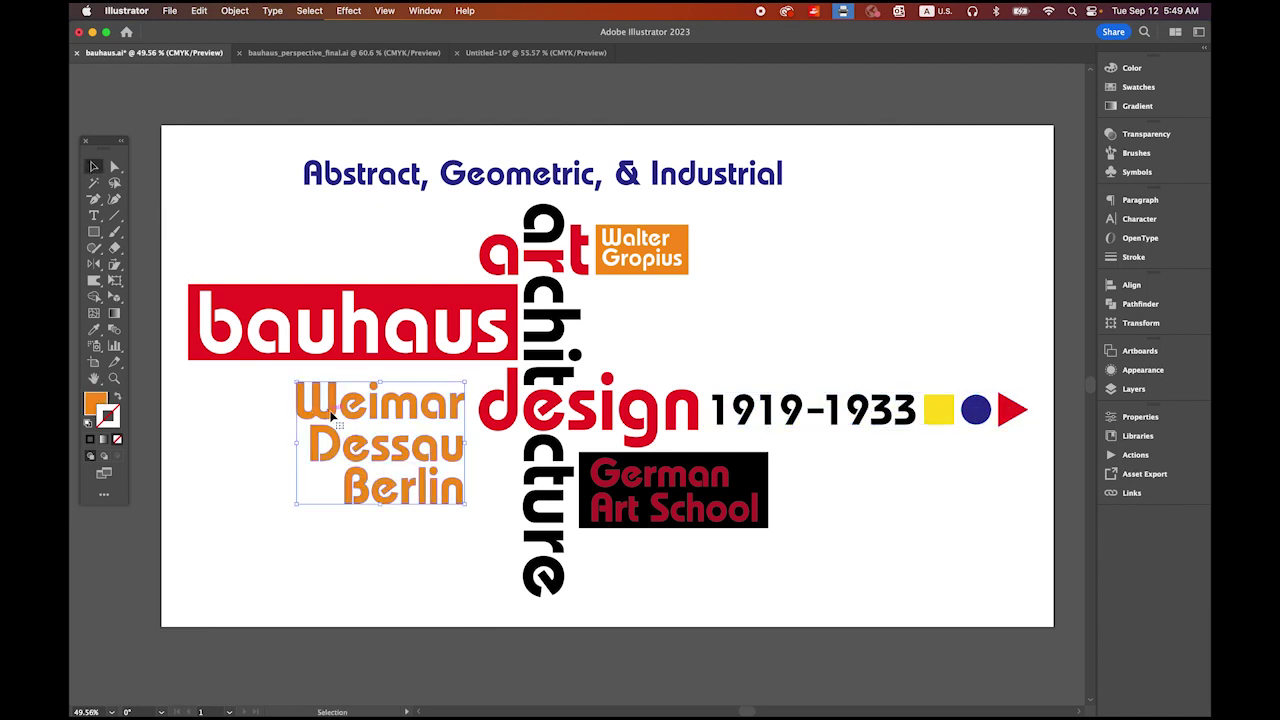
right_click(416, 421)
left_click(440, 396)
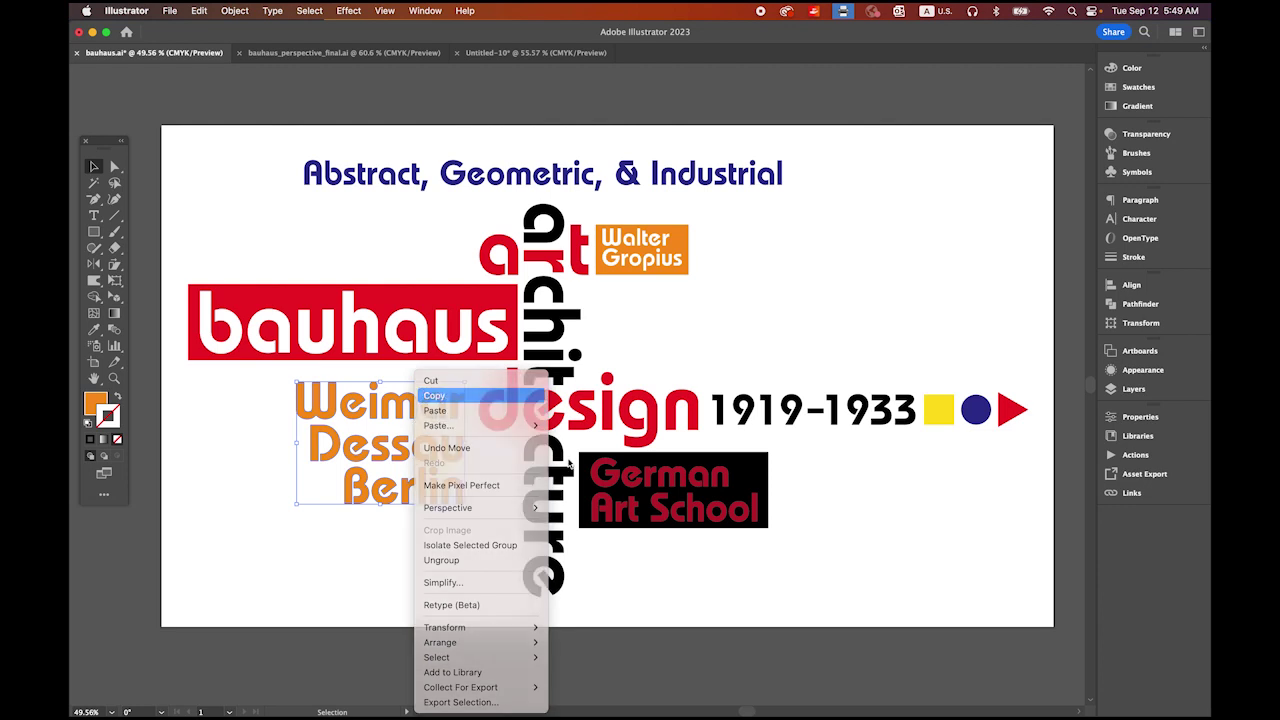
left_click(537, 53)
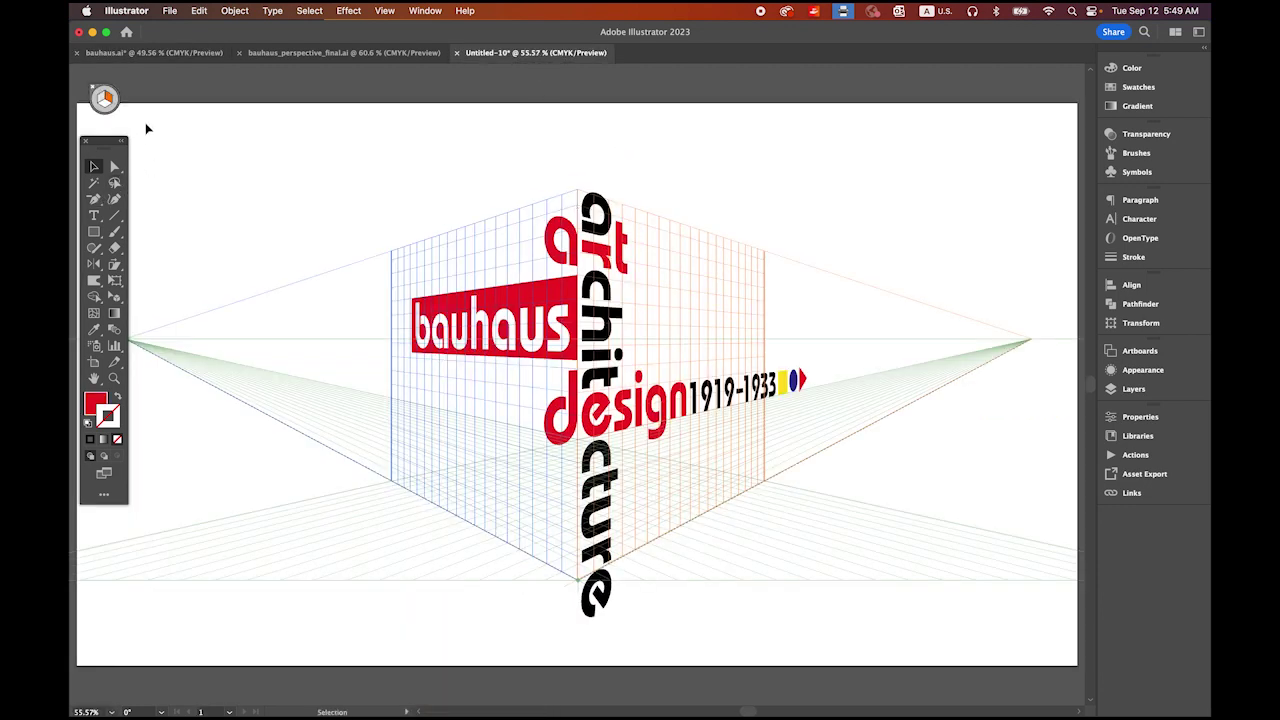
right_click(293, 137)
left_click(347, 177)
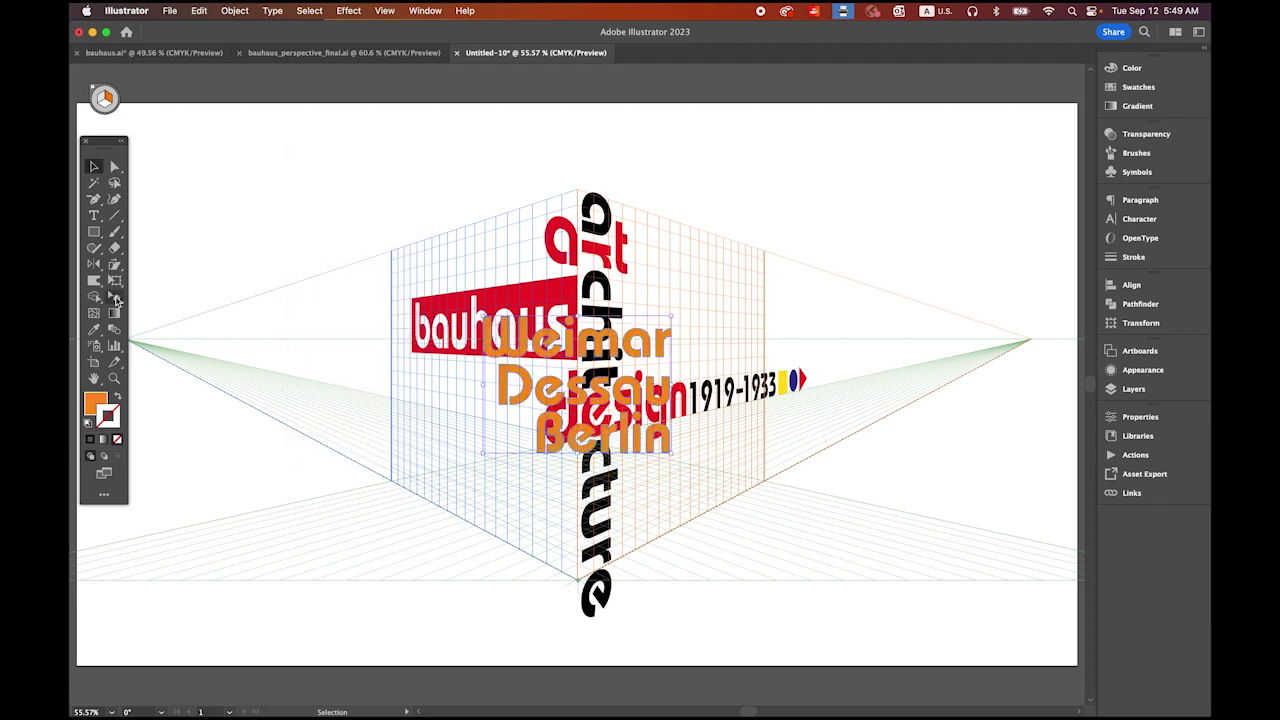
Attach the Weimar, Dessau, Berlin text to the left grid plane below the bauhaus block, beside the d of design, and scale it down to fit.
left_click(115, 300)
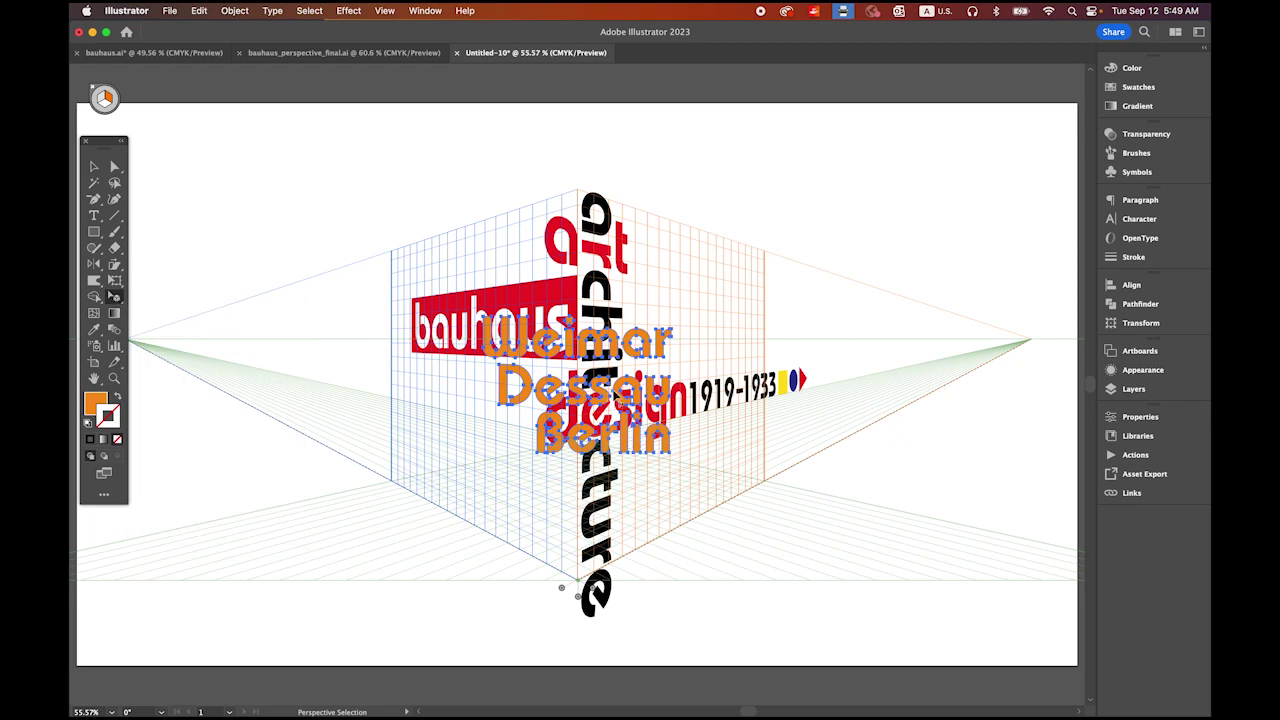
left_click_drag(634, 388, 511, 437)
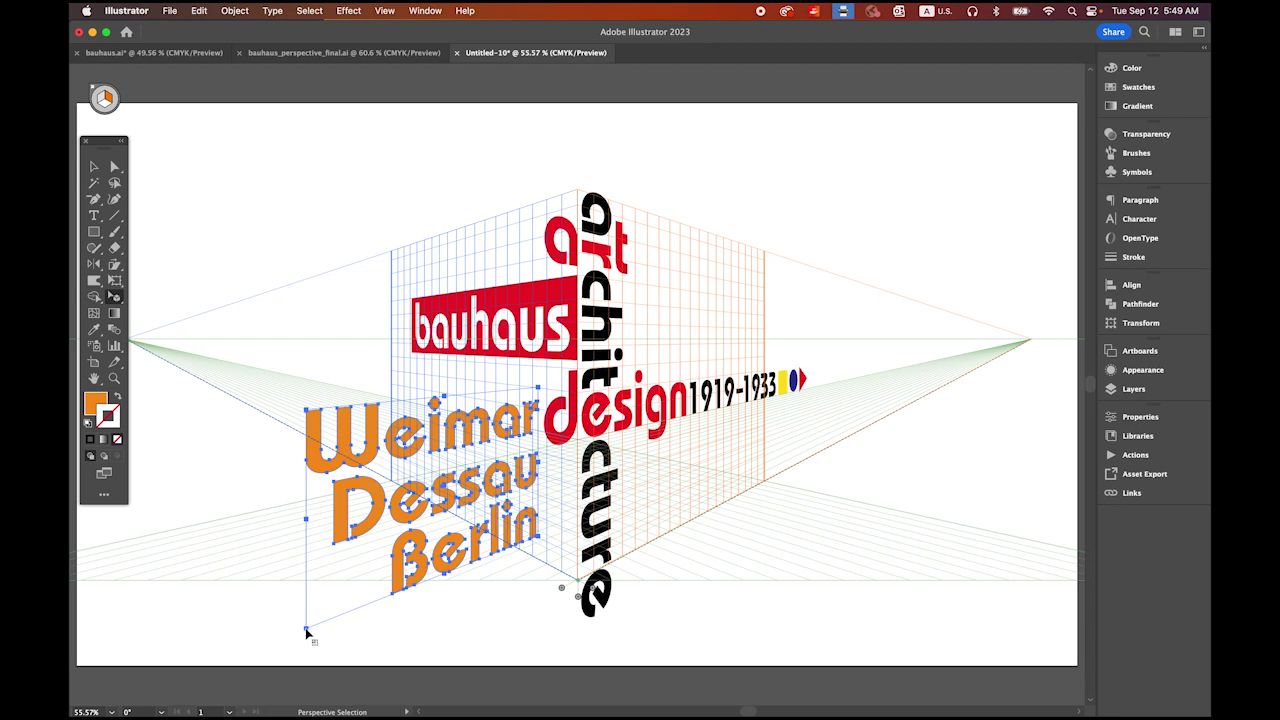
left_click_drag(307, 632, 436, 557)
left_click(955, 467)
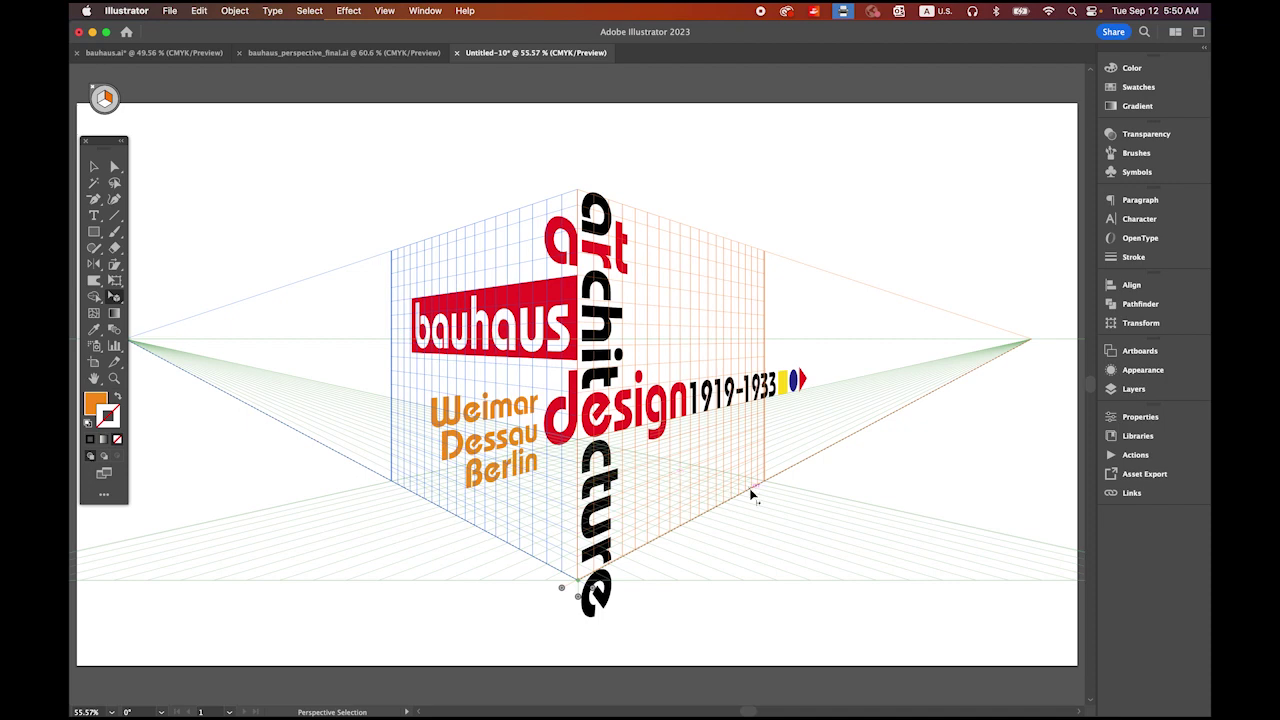
Copy the orange Walter Gropius block from bauhaus.ai and paste it into the perspective grid document.
left_click(140, 52)
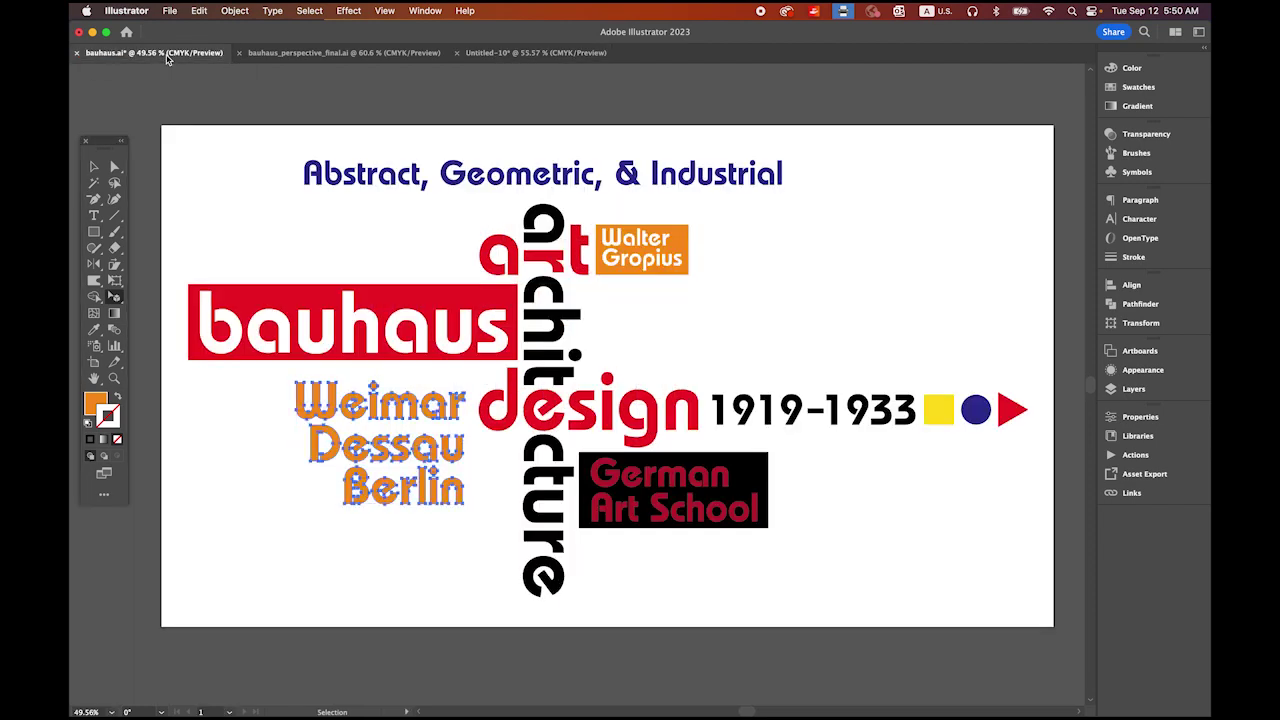
left_click(680, 253)
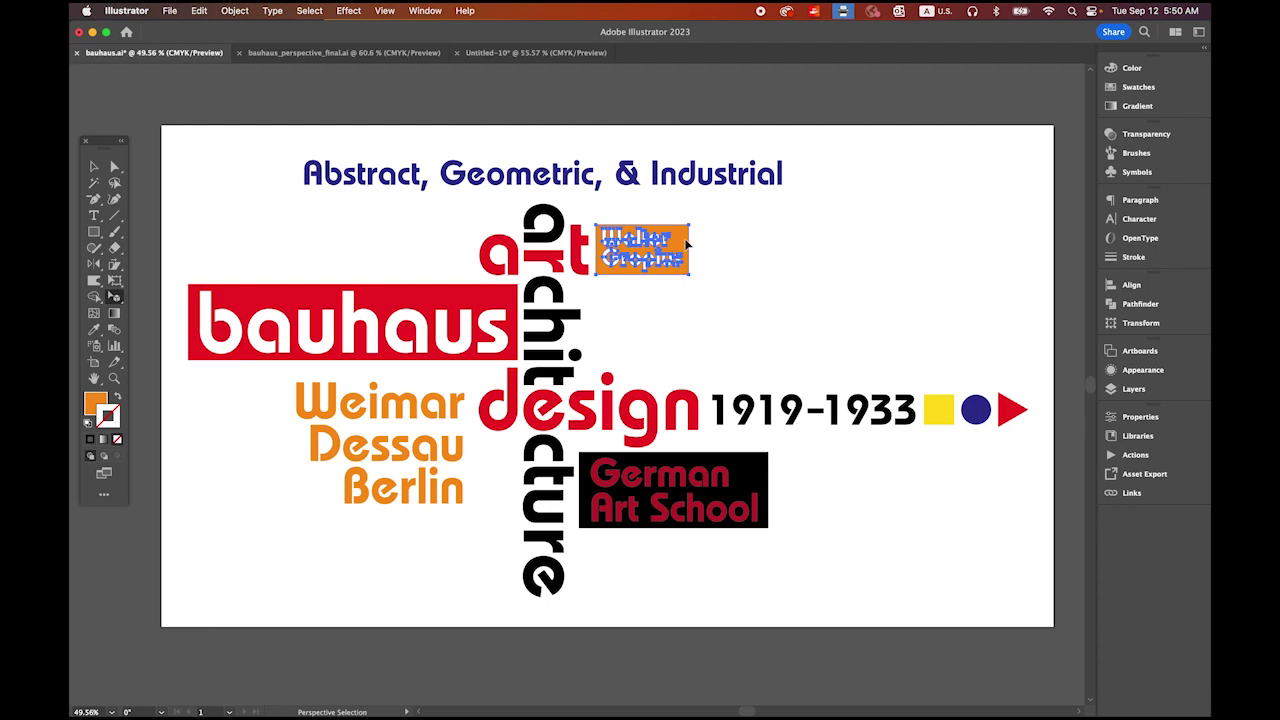
right_click(686, 242)
left_click(705, 270)
left_click(540, 53)
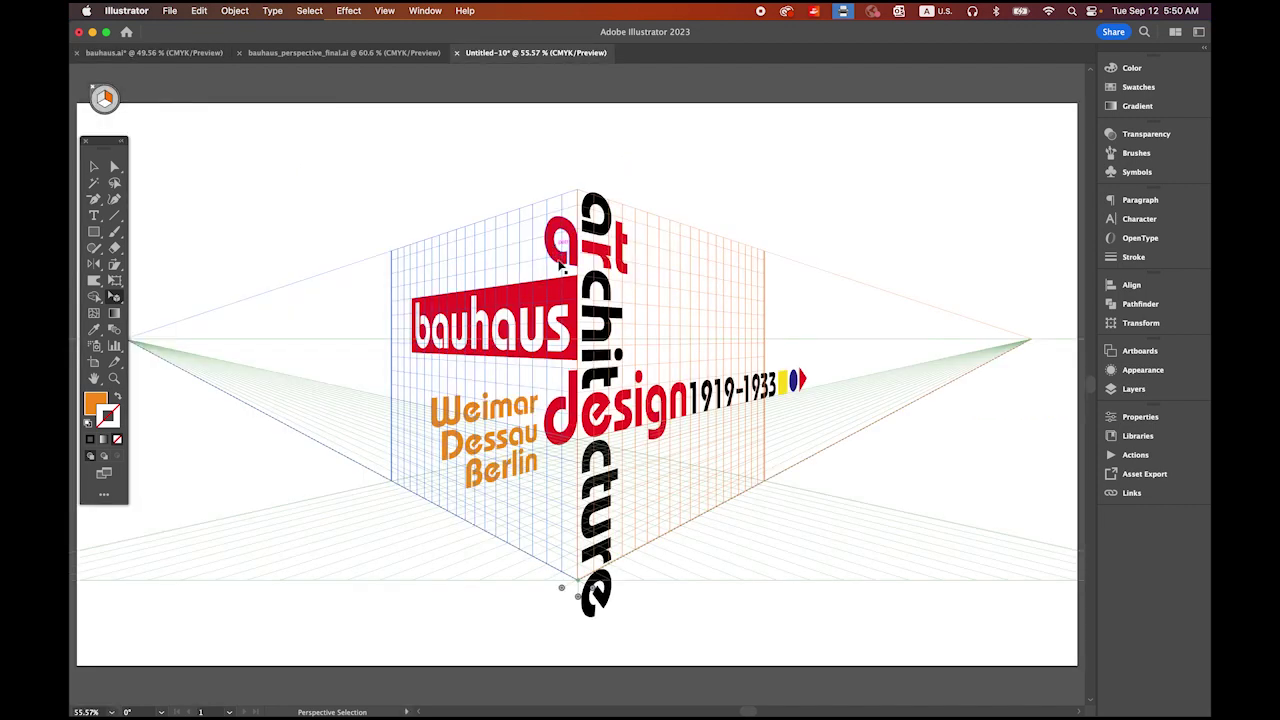
right_click(670, 258)
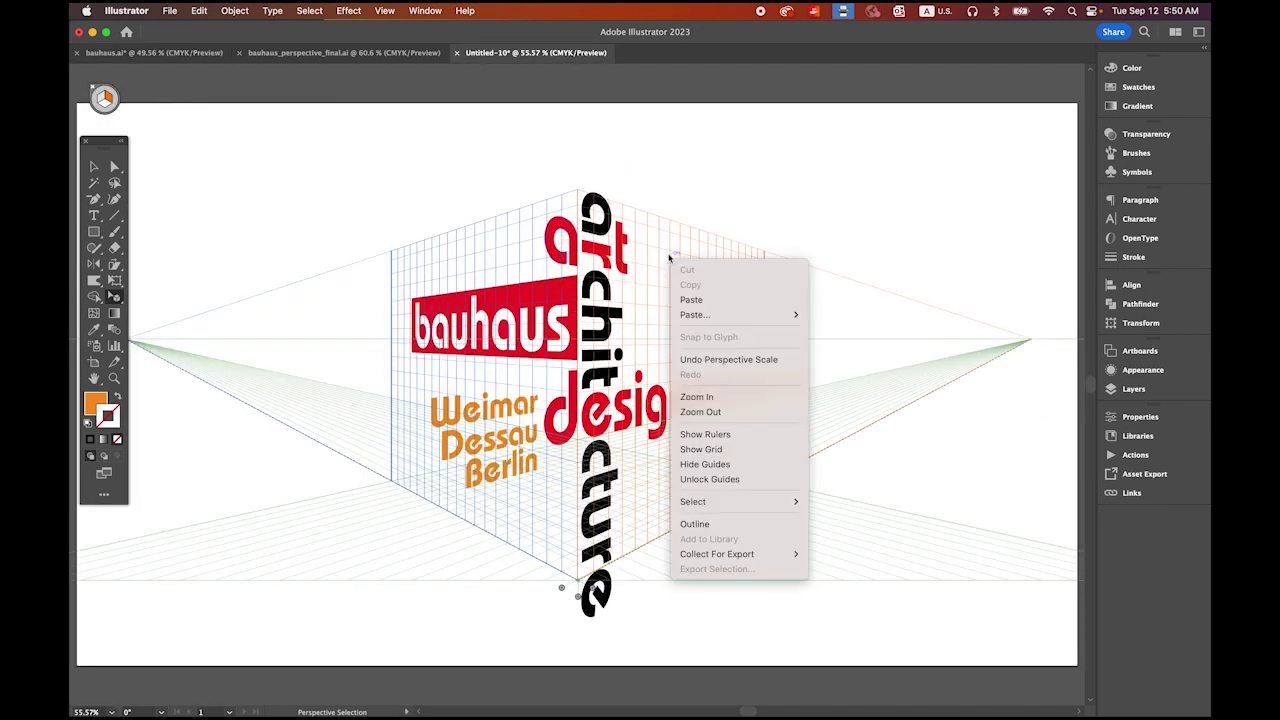
left_click(705, 299)
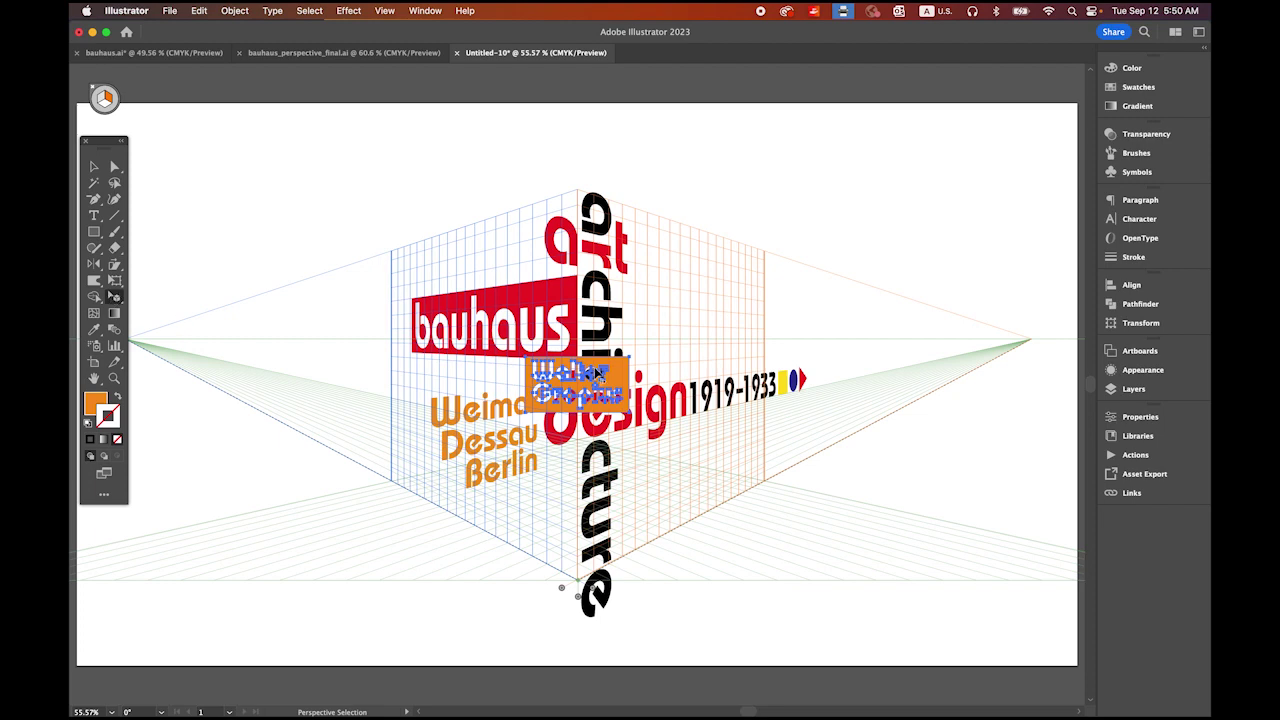
Attach the orange Walter Gropius block to the right grid plane beside the t of art, scale it down slightly, and deselect it.
left_click_drag(620, 378, 680, 261)
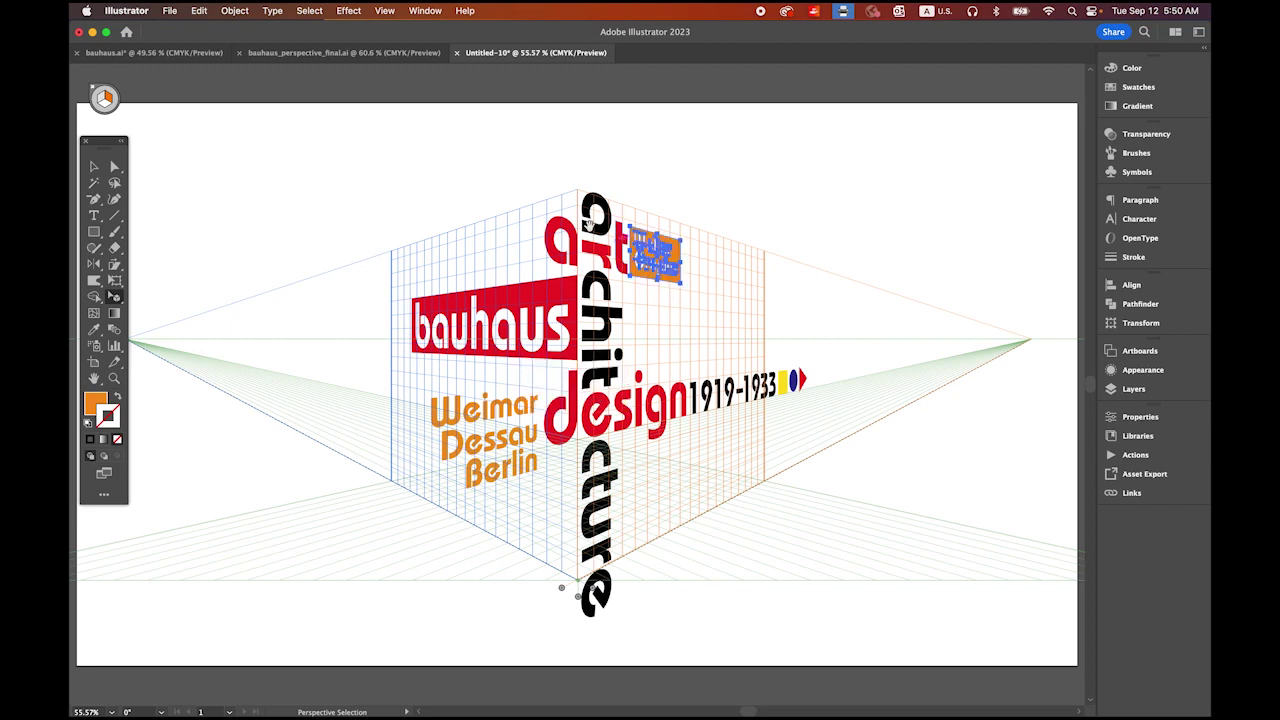
key("z")
left_click_drag(614, 223, 726, 312)
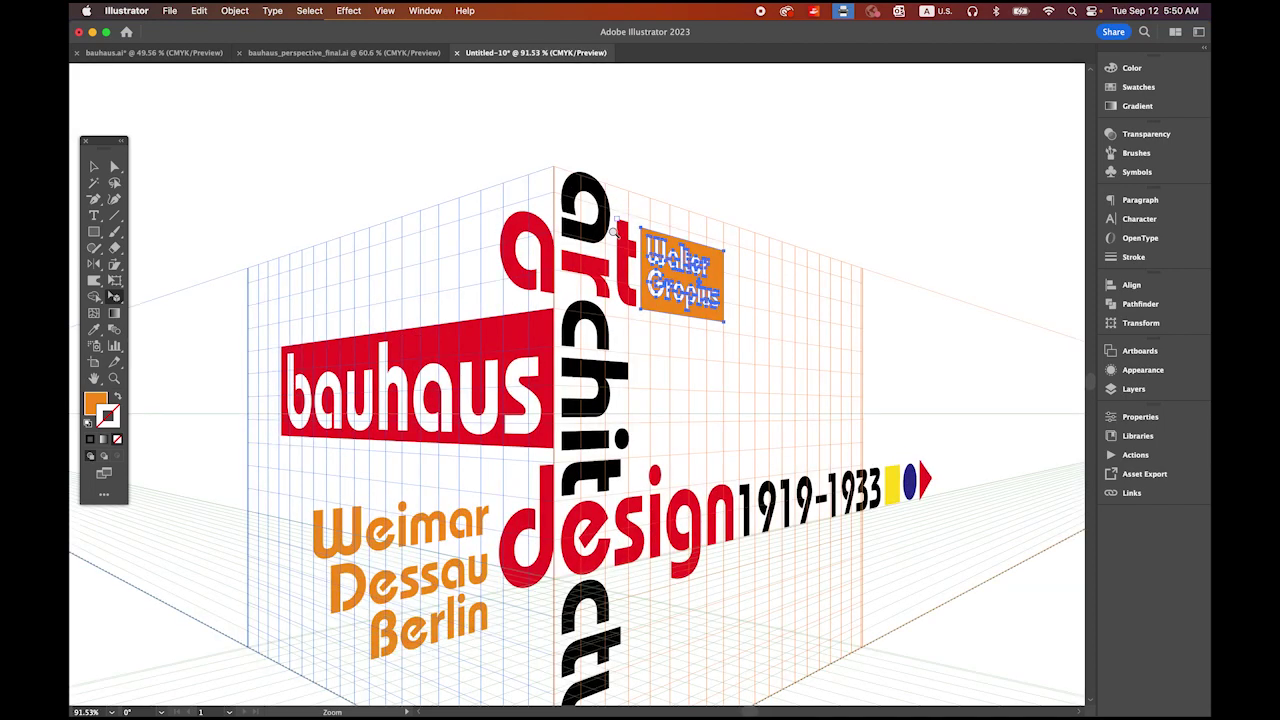
left_click(687, 369)
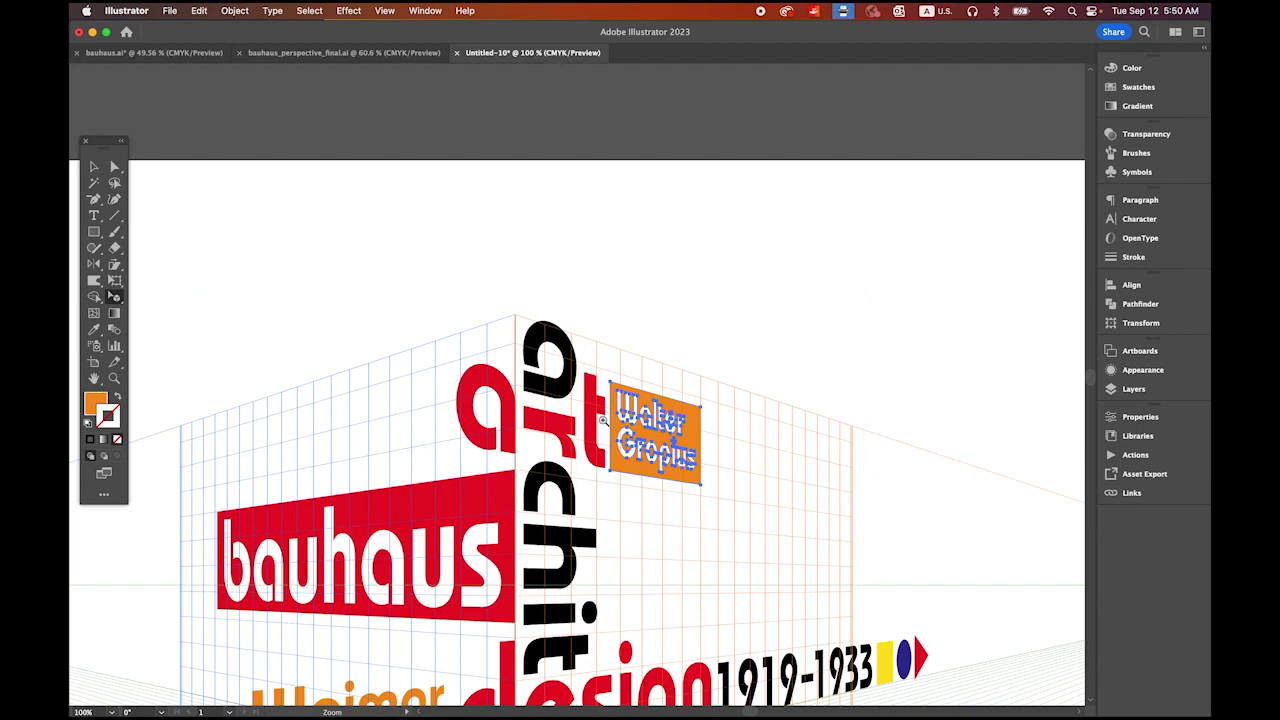
left_click(623, 443)
left_click(722, 444)
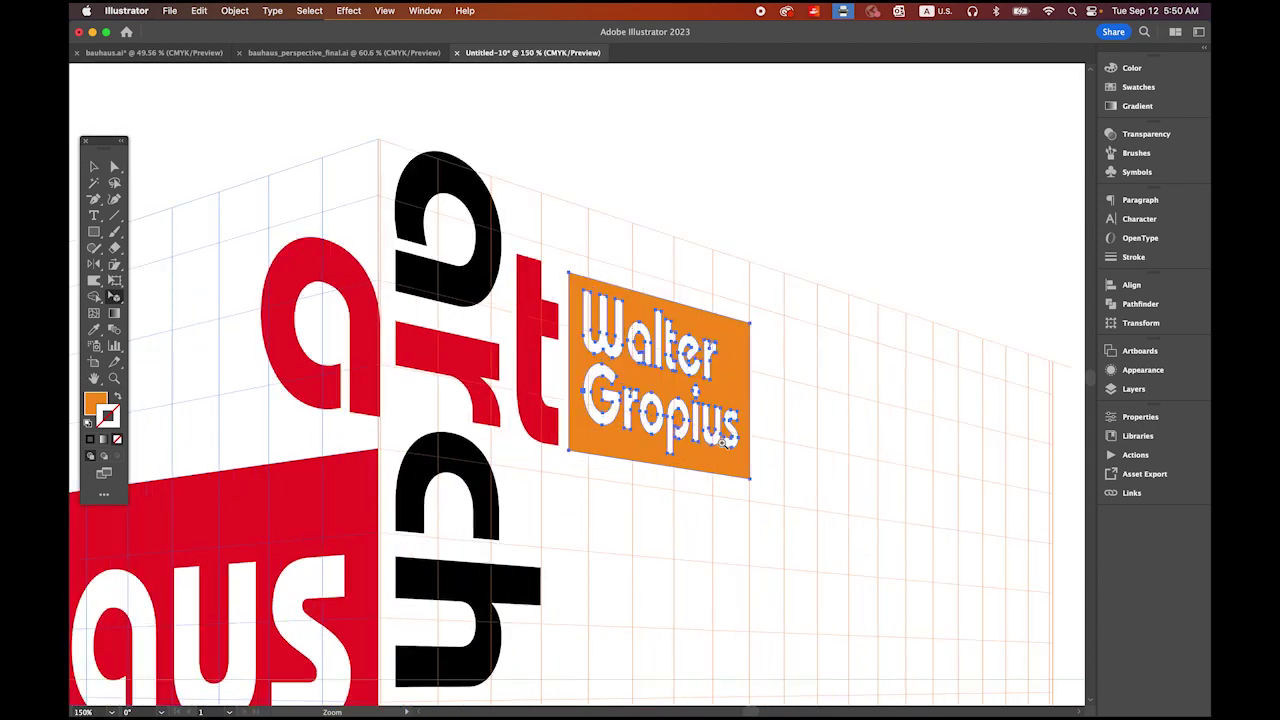
key("shift+v")
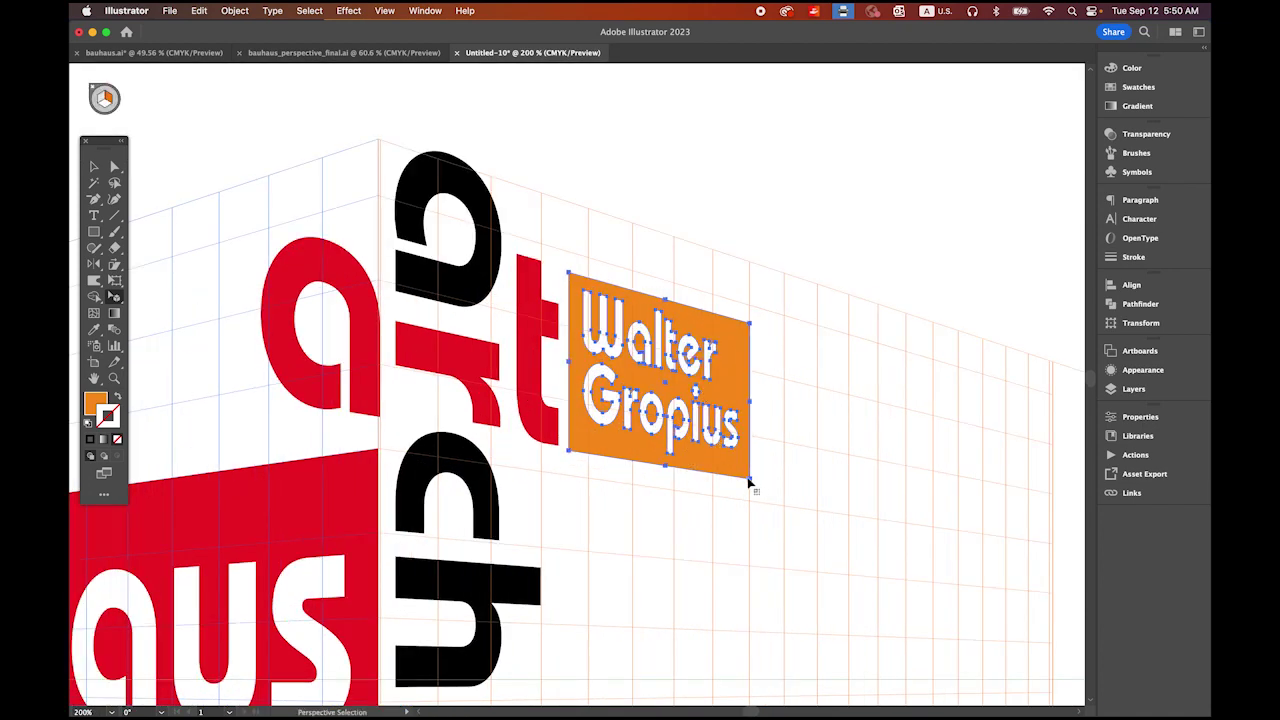
left_click(751, 326)
left_click_drag(751, 326, 722, 345)
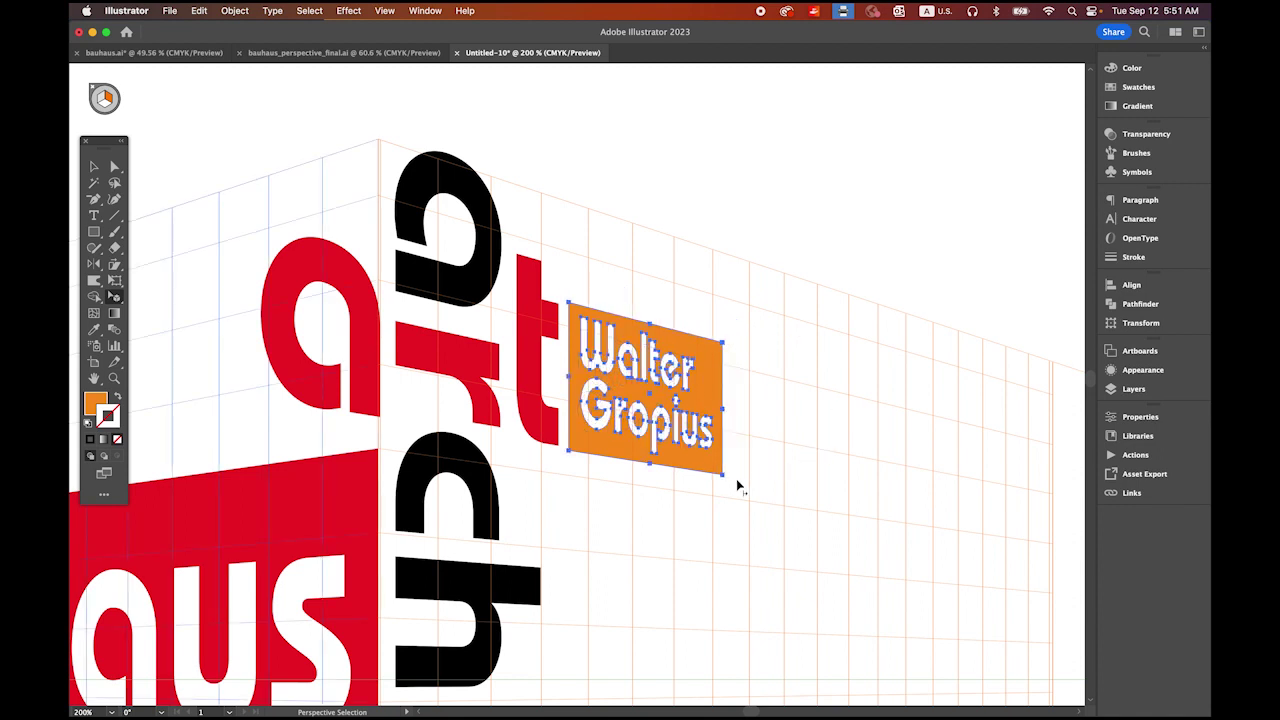
left_click_drag(723, 477, 721, 479)
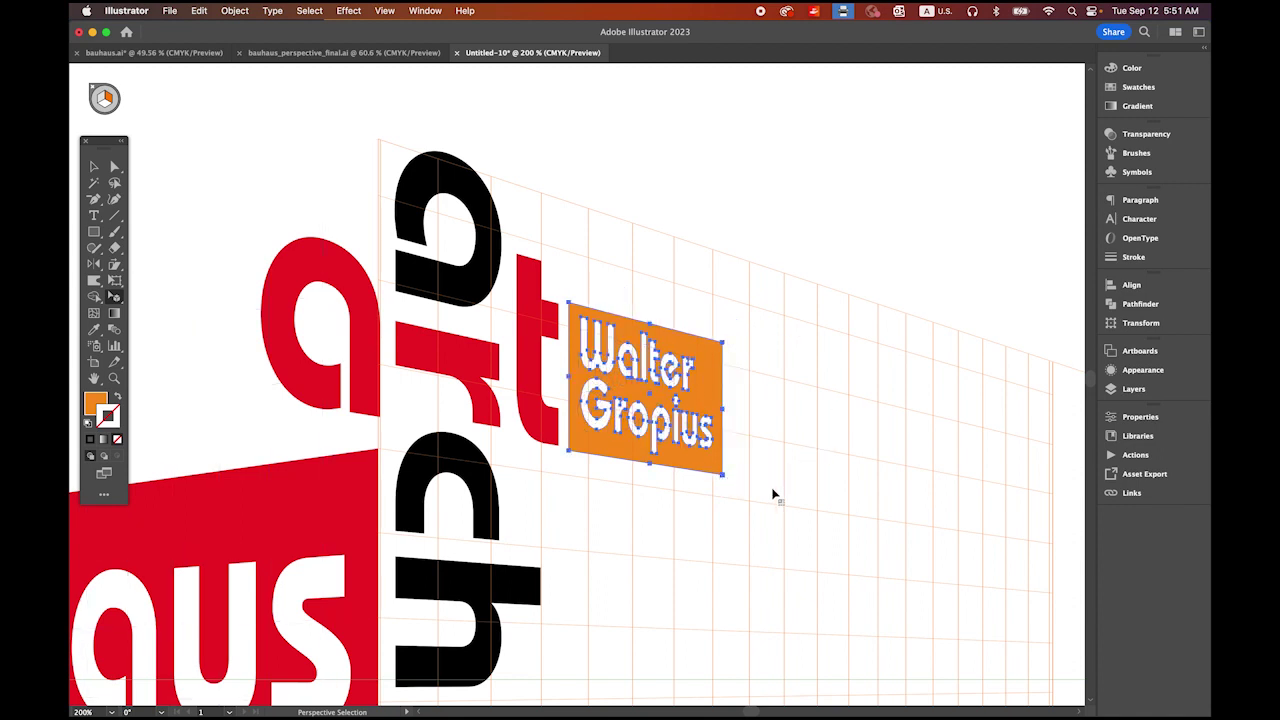
double_click(93, 379)
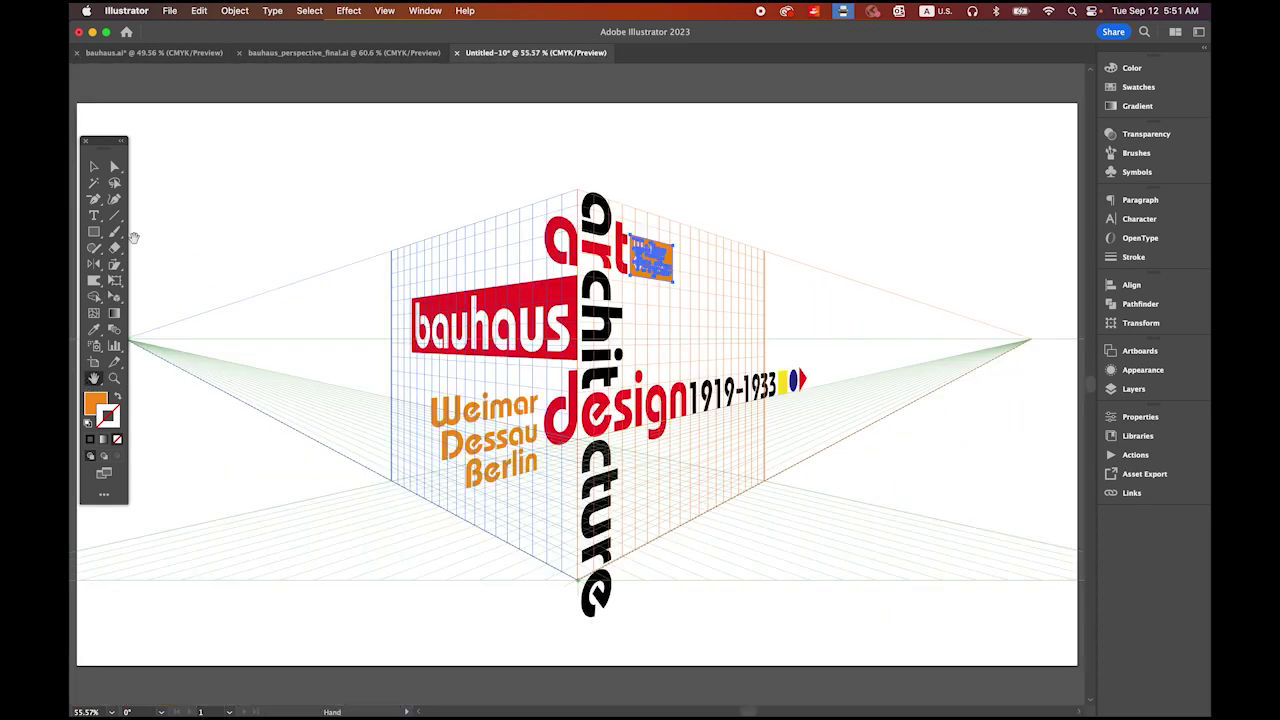
left_click(94, 168)
left_click(291, 170)
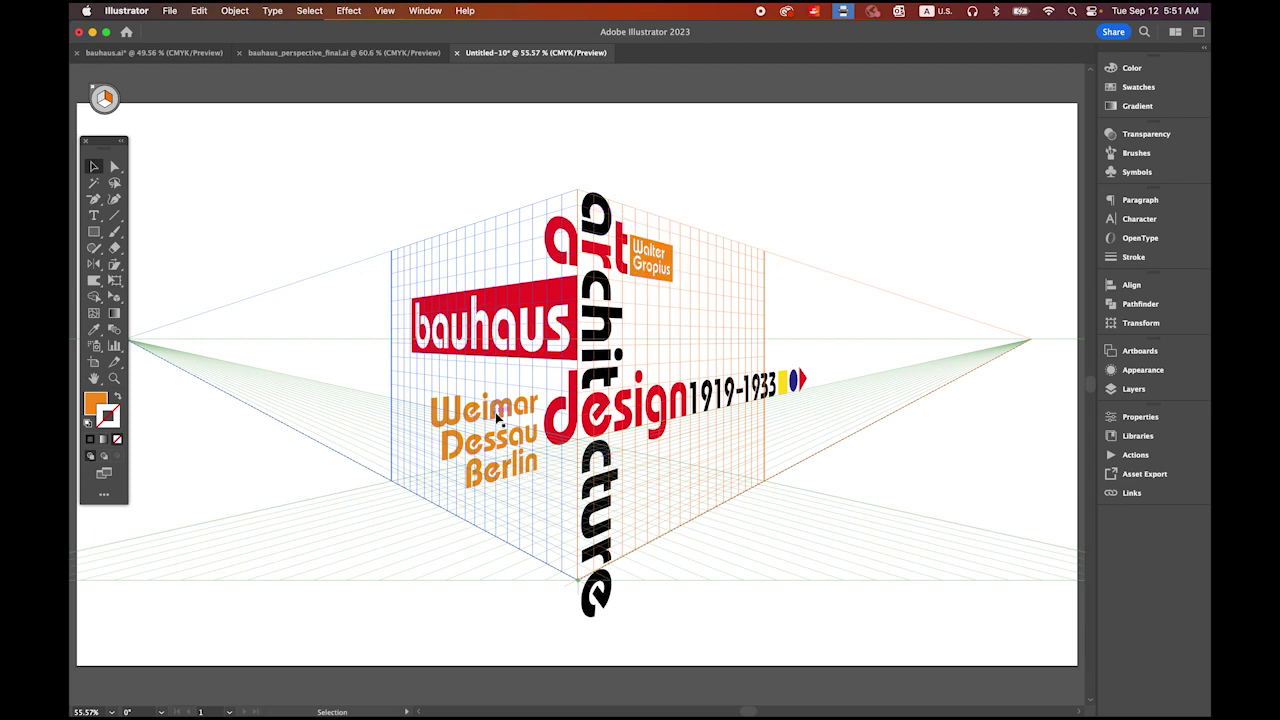
Copy the black German Art School block from bauhaus.ai and paste it into the perspective grid document.
left_click(155, 54)
left_click(714, 503)
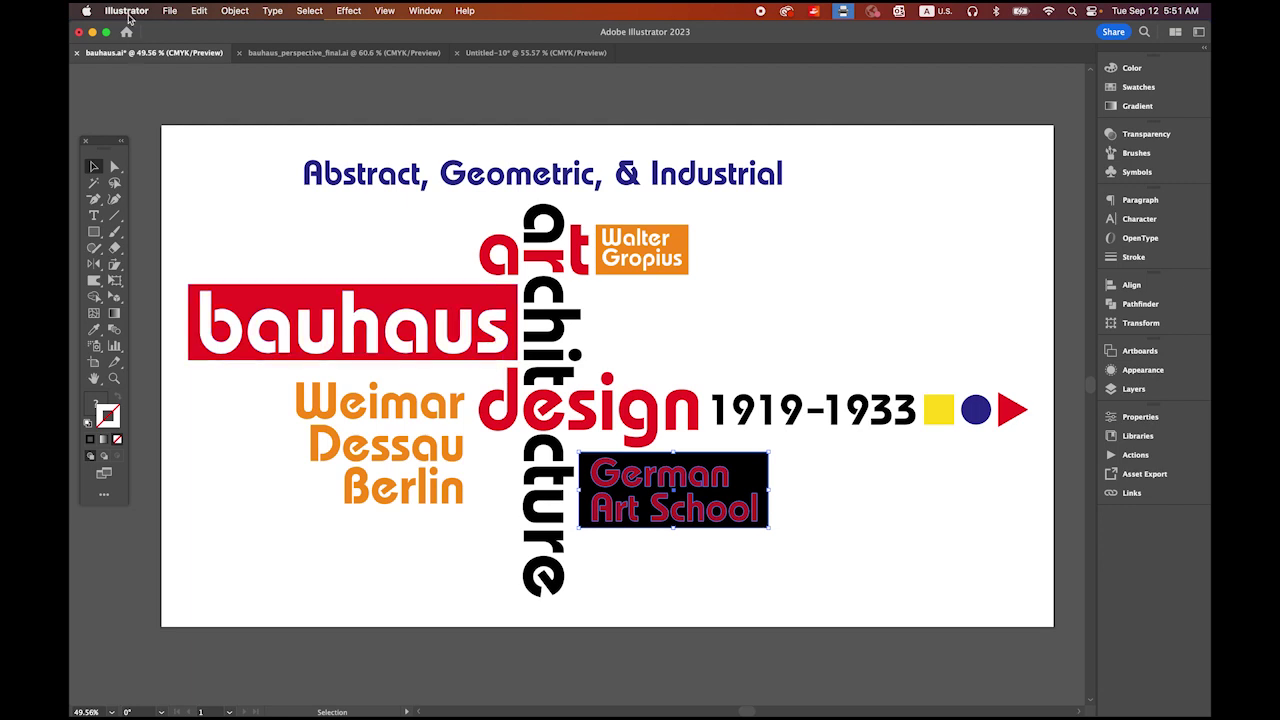
right_click(760, 471)
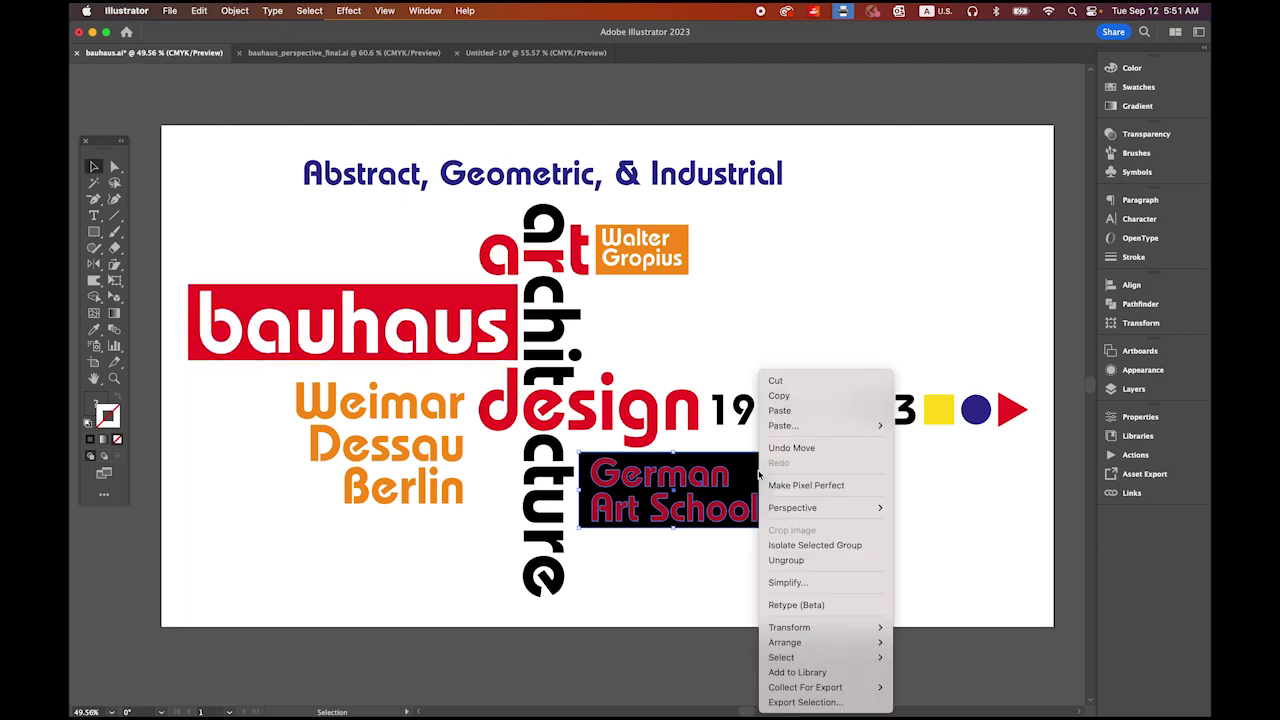
left_click(795, 391)
left_click(541, 53)
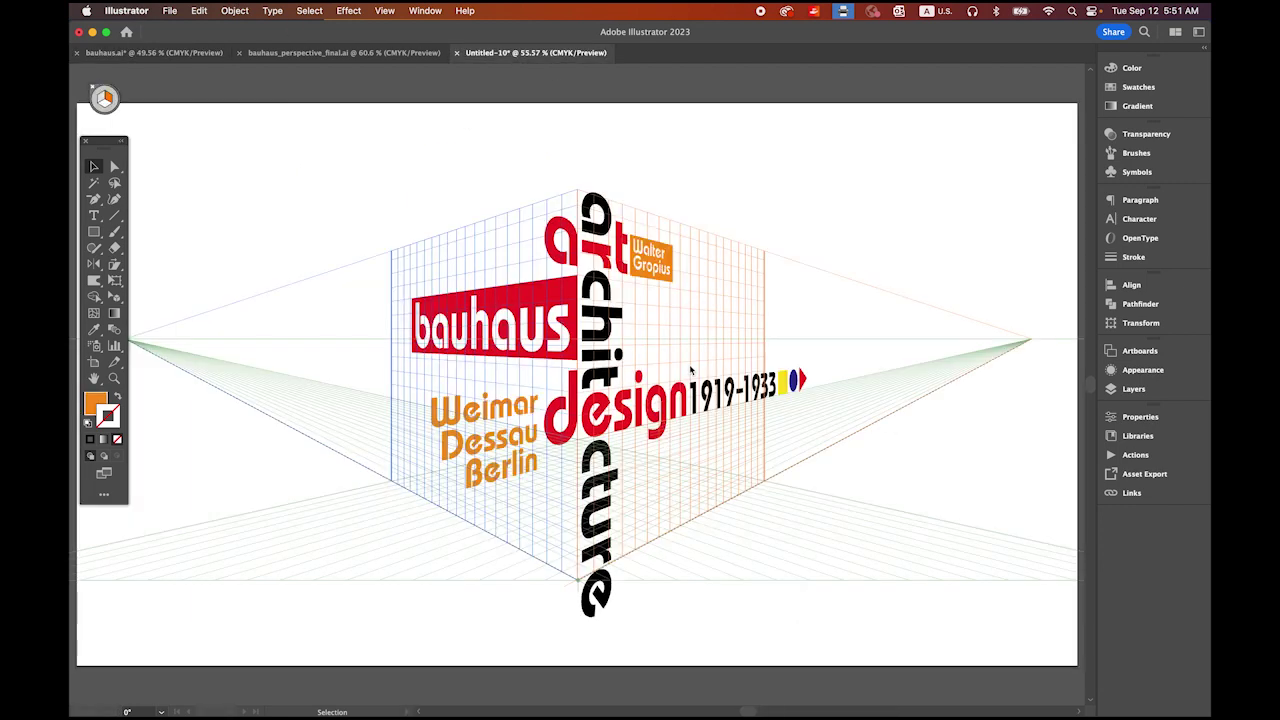
right_click(455, 200)
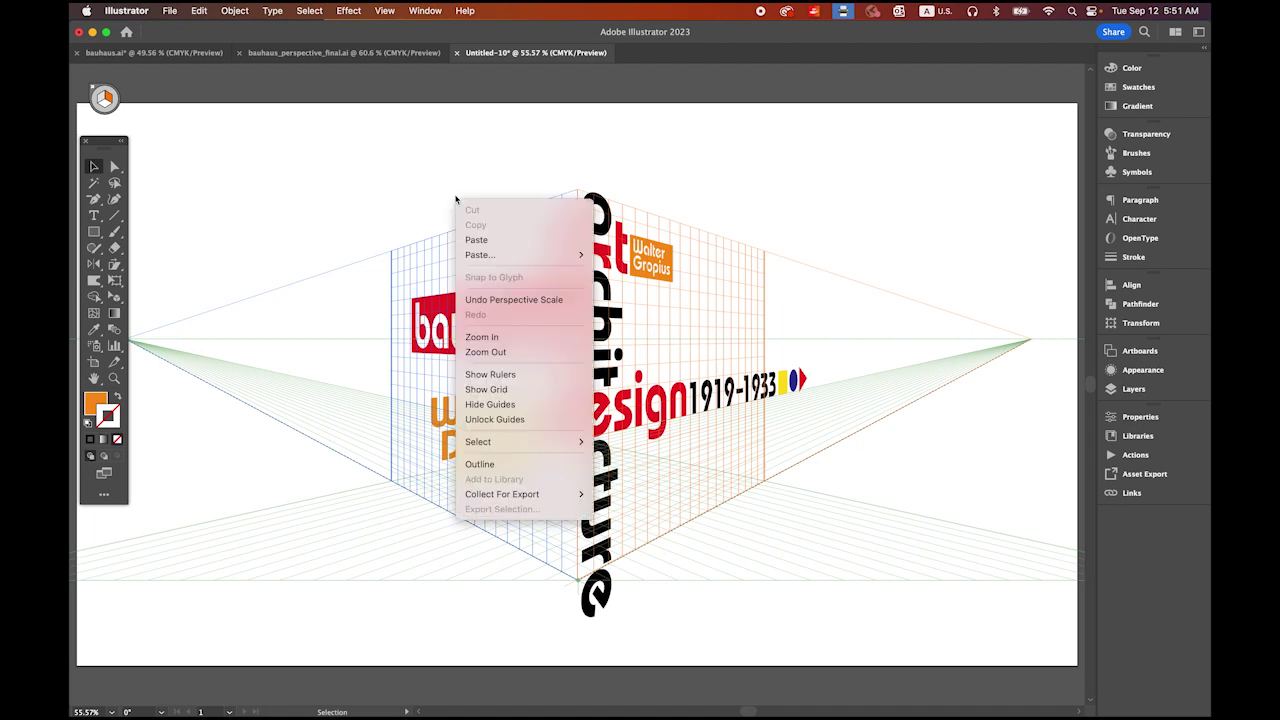
left_click(503, 241)
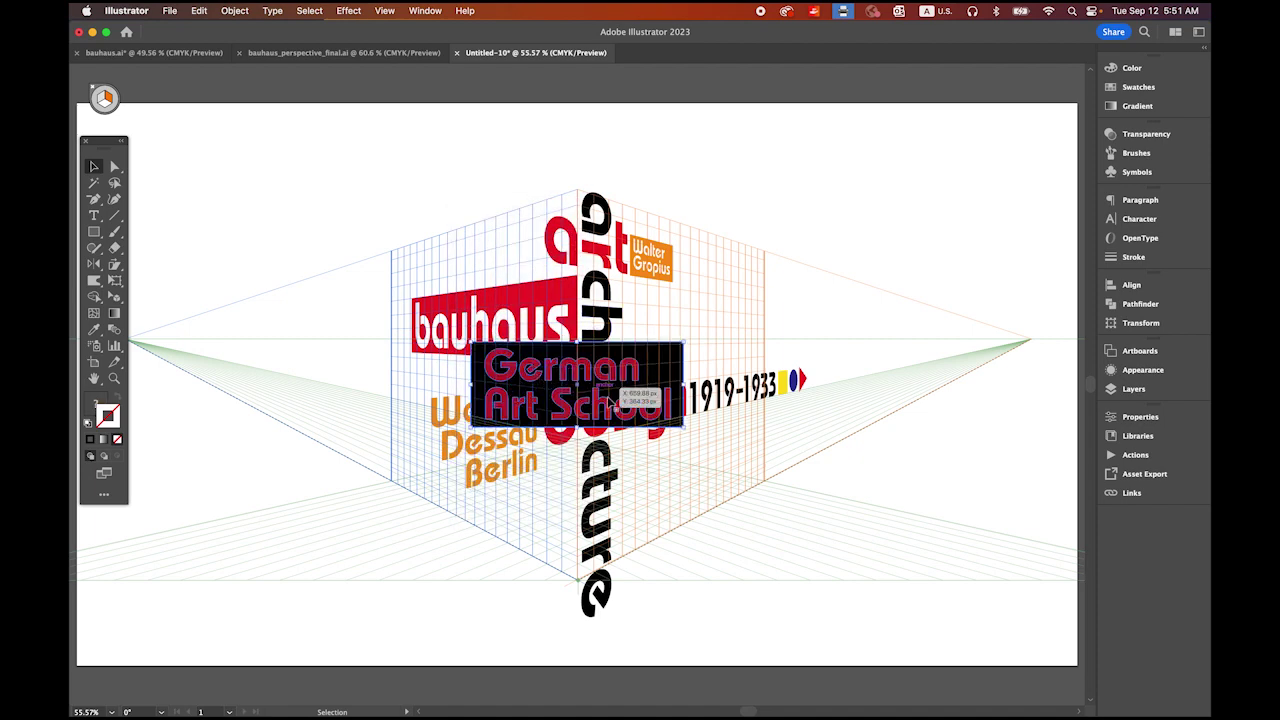
Attach the German Art School block to the left grid plane's perspective, below design and right of architecture, and scale it down.
left_click(103, 97)
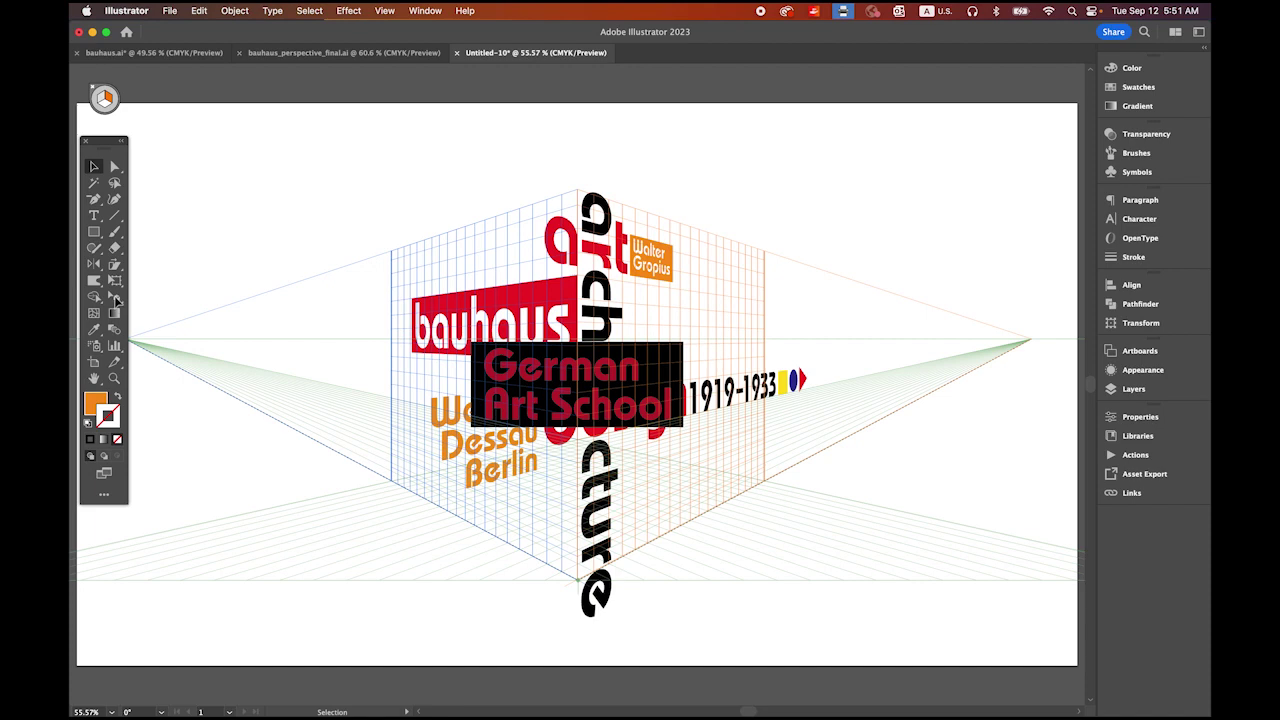
left_click(116, 299)
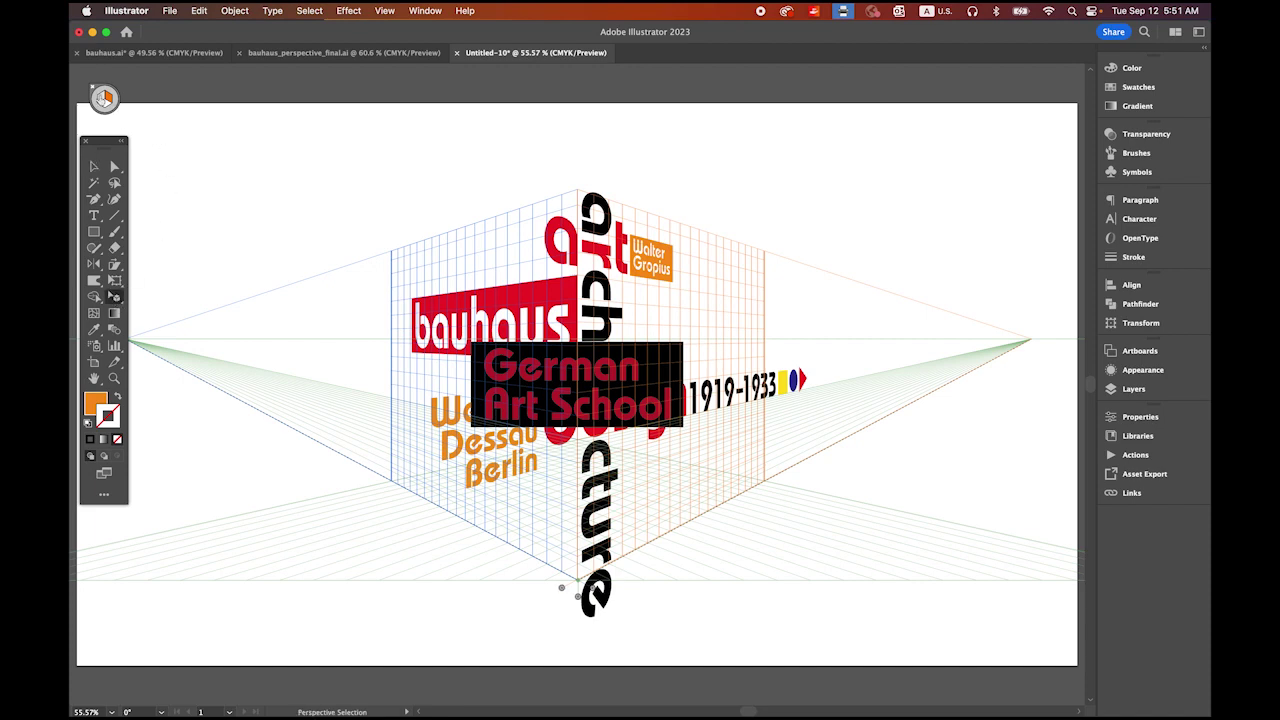
left_click(98, 100)
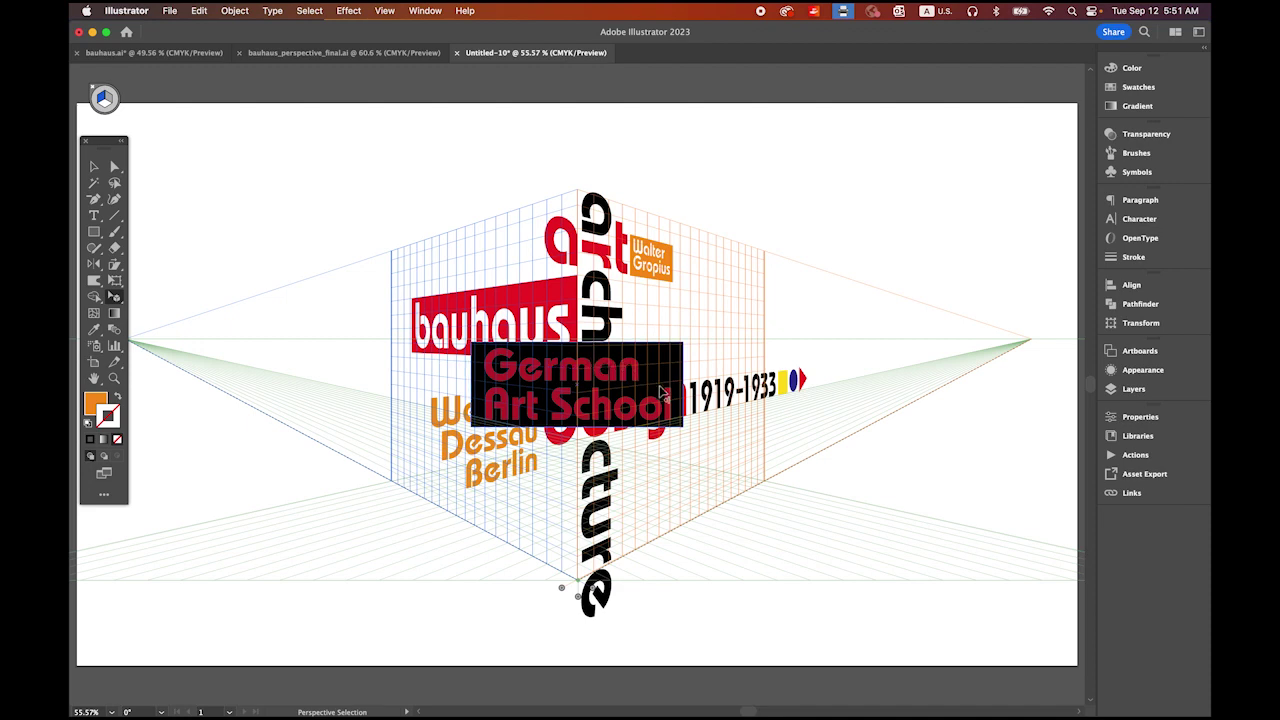
left_click_drag(660, 392, 757, 493)
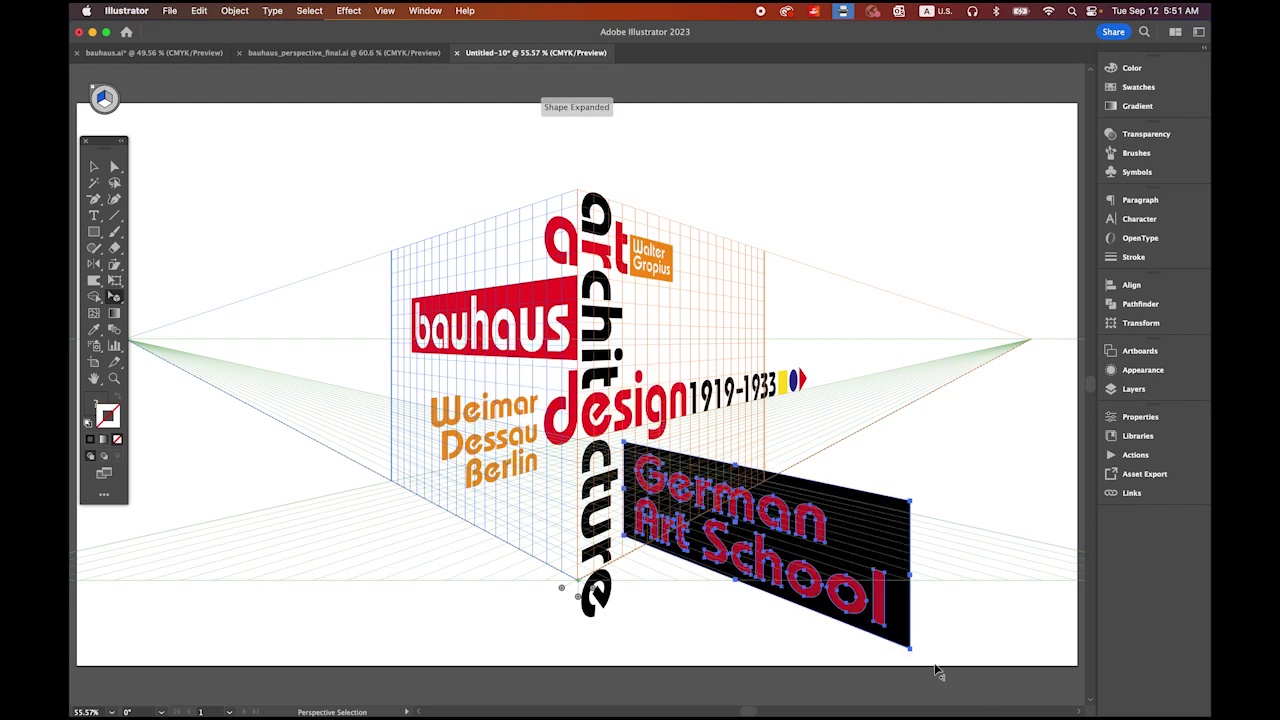
left_click_drag(910, 649, 820, 583)
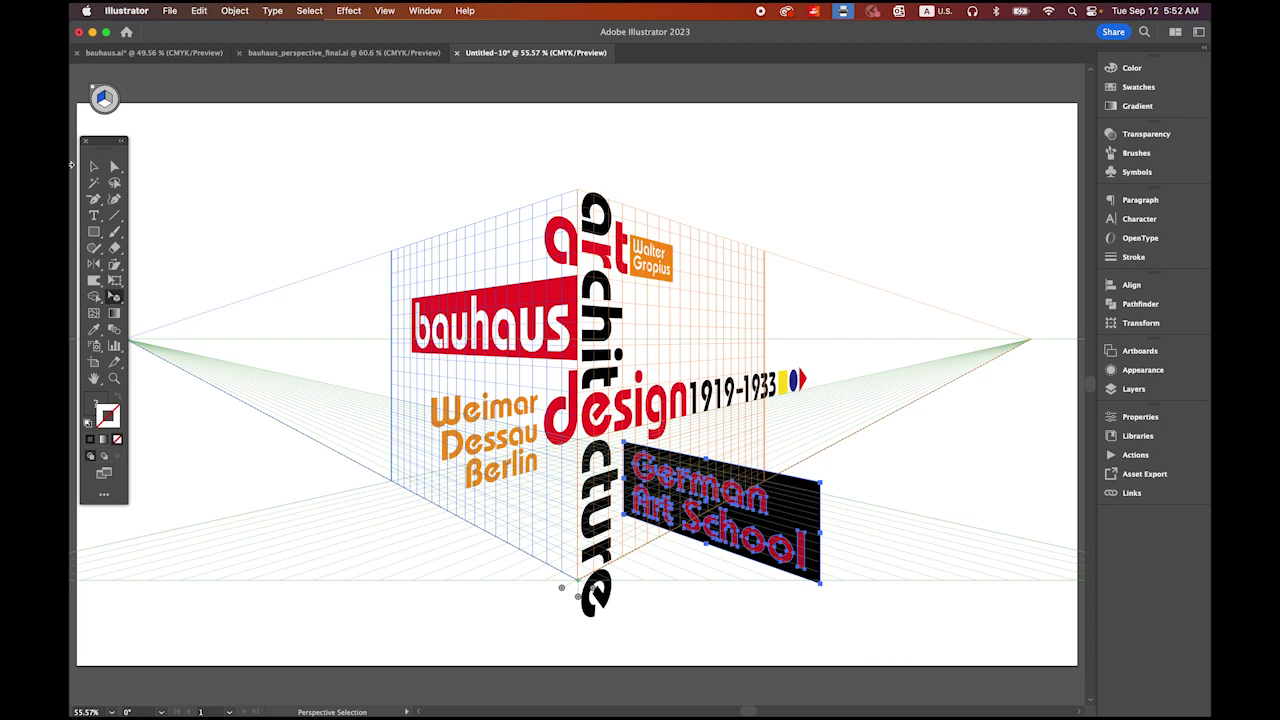
left_click(94, 166)
left_click(310, 222)
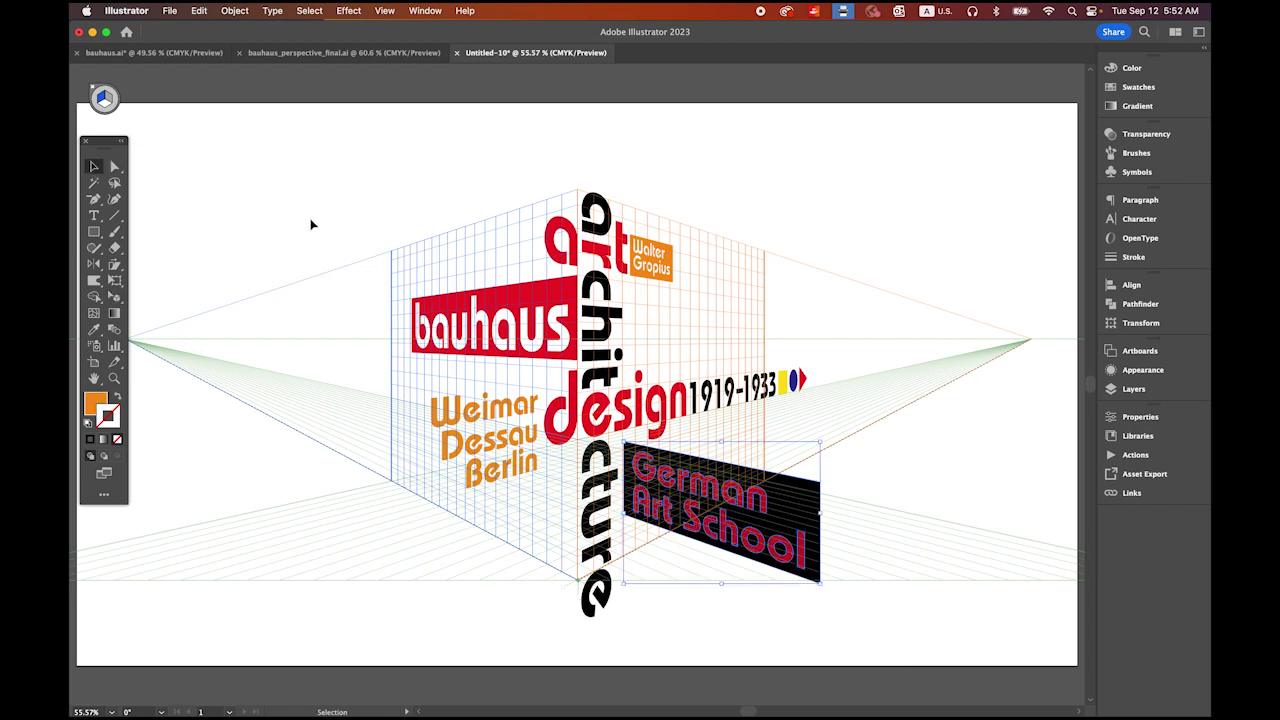
Copy the blue Abstract, Geometric, & Industrial text from bauhaus.ai and paste it into the perspective grid document.
left_click(160, 55)
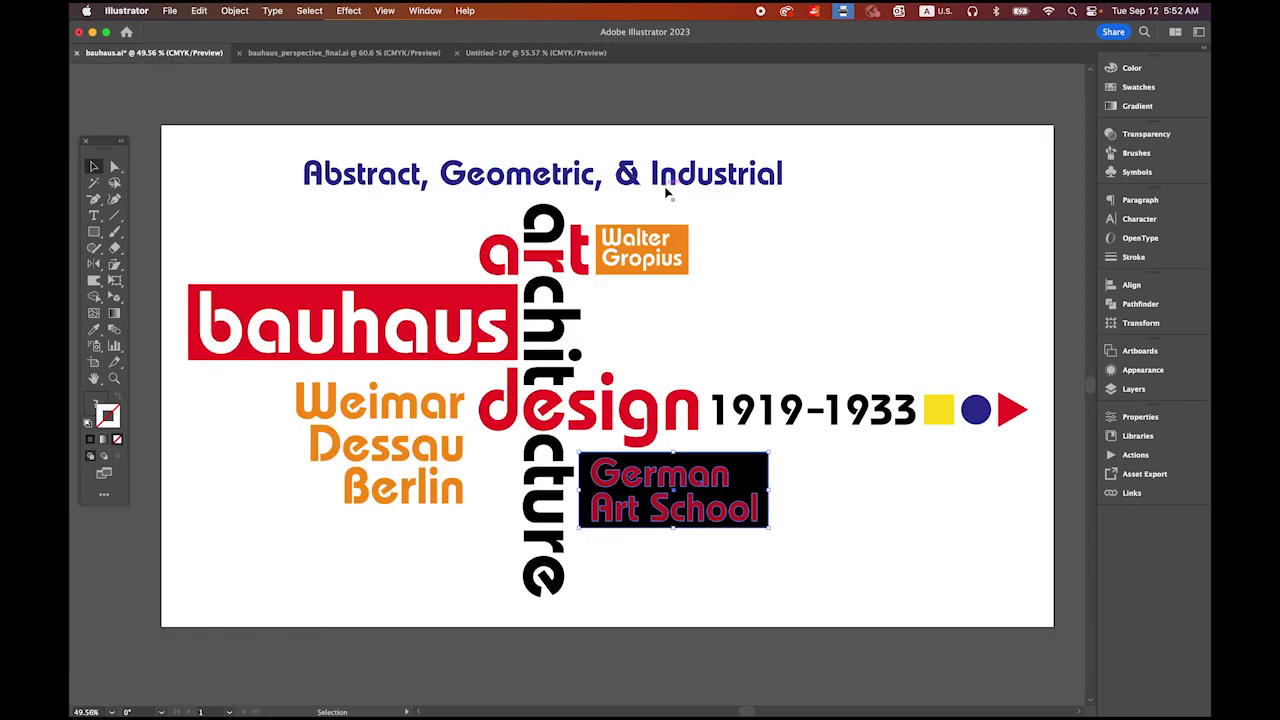
left_click(340, 172)
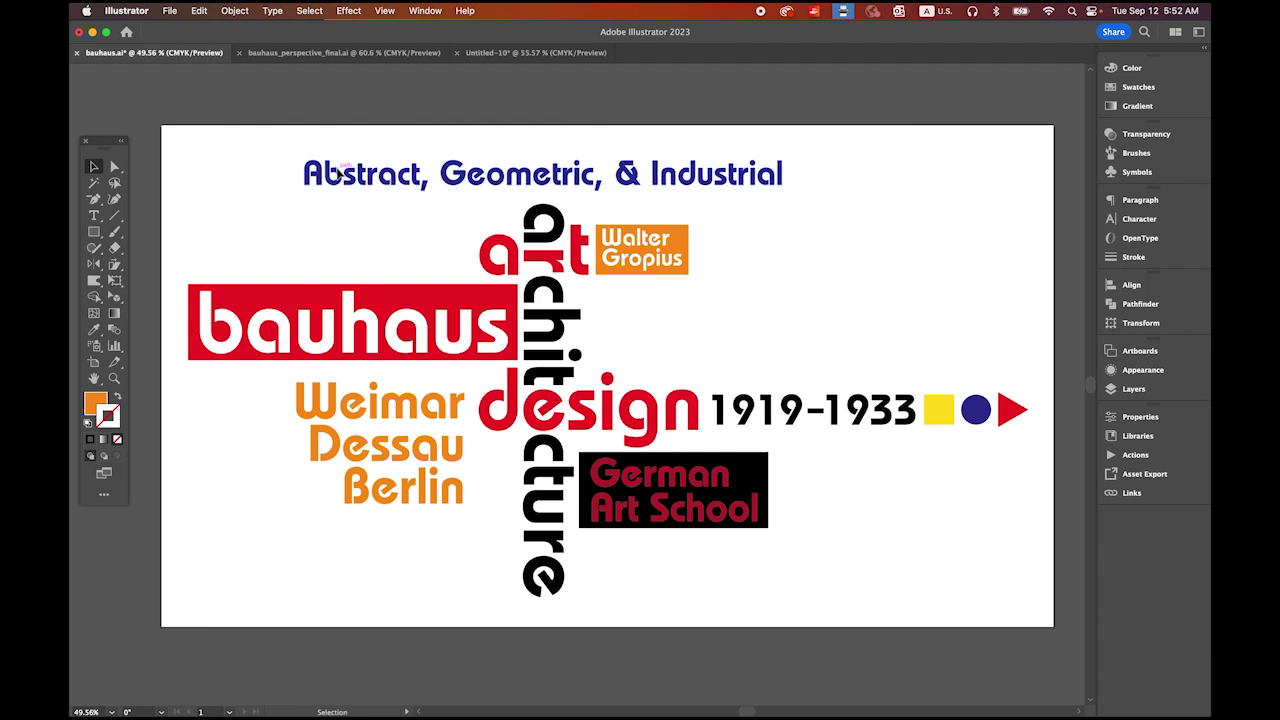
right_click(408, 180)
left_click(443, 205)
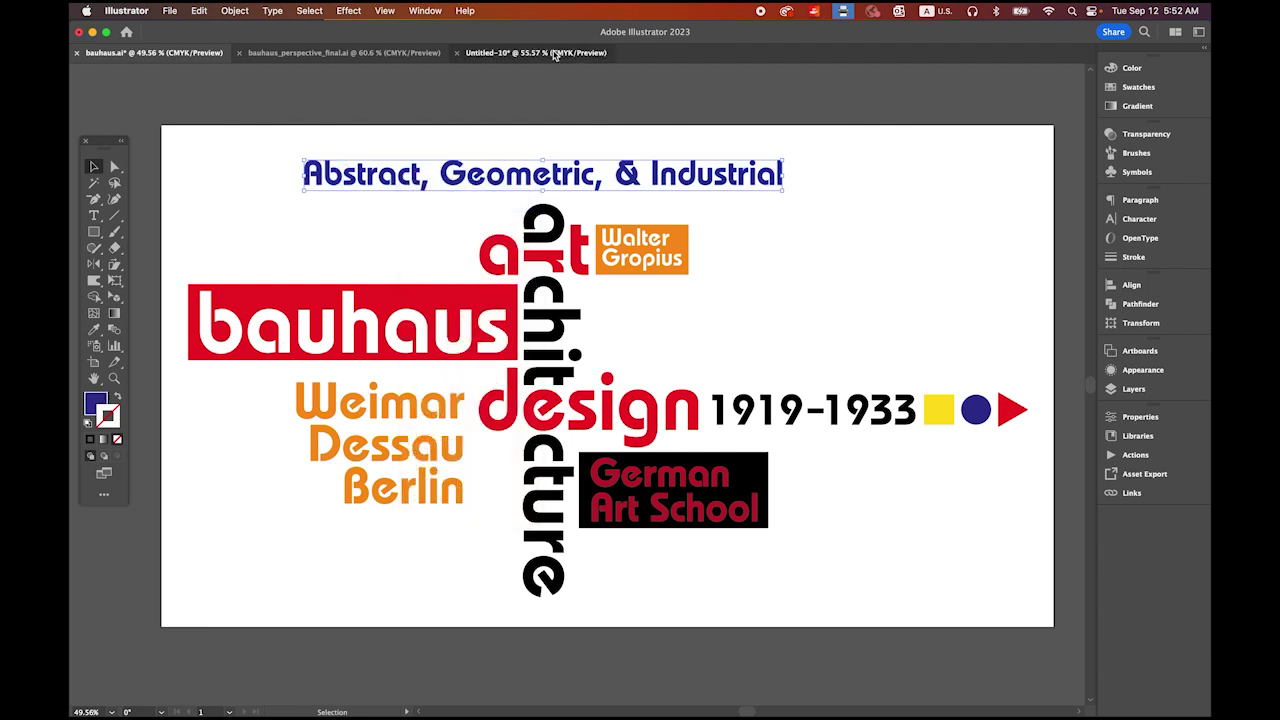
left_click(556, 53)
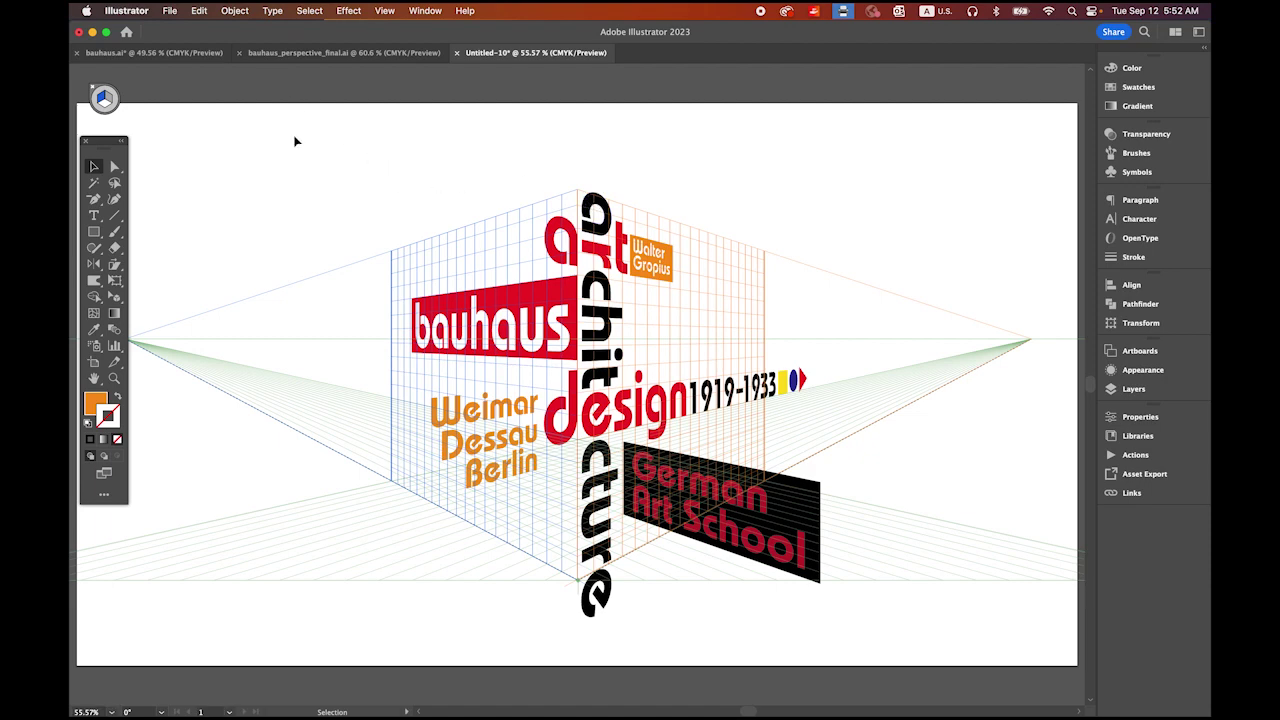
right_click(342, 162)
left_click(378, 202)
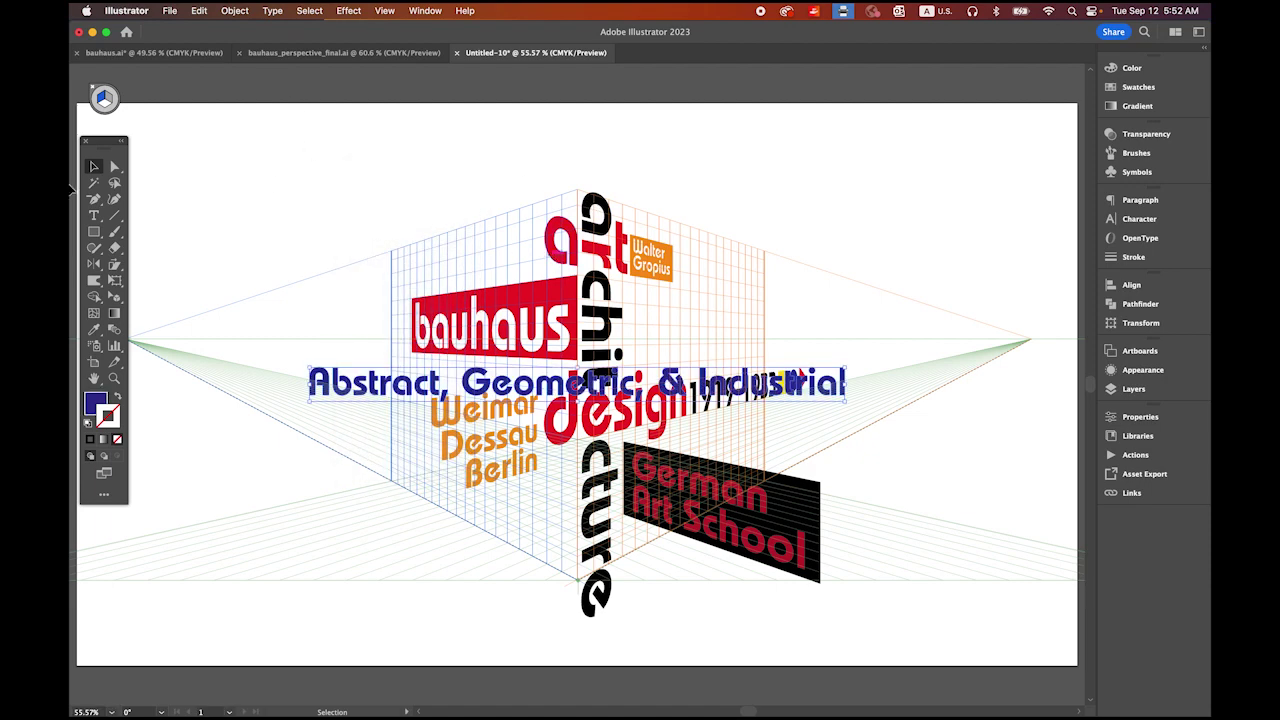
Attach the Abstract, Geometric, & Industrial text to the left grid plane above architecture, enlarge it slightly, and nudge it closer to the design.
left_click(115, 298)
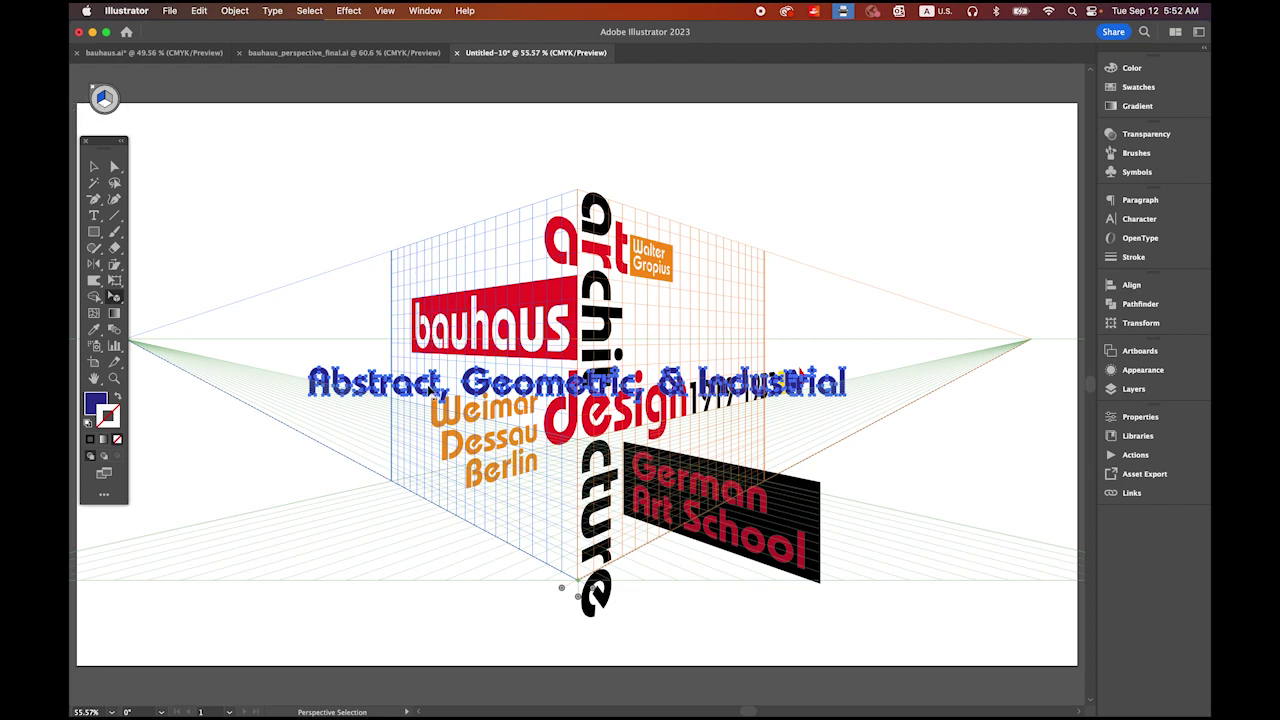
left_click_drag(430, 390, 458, 227)
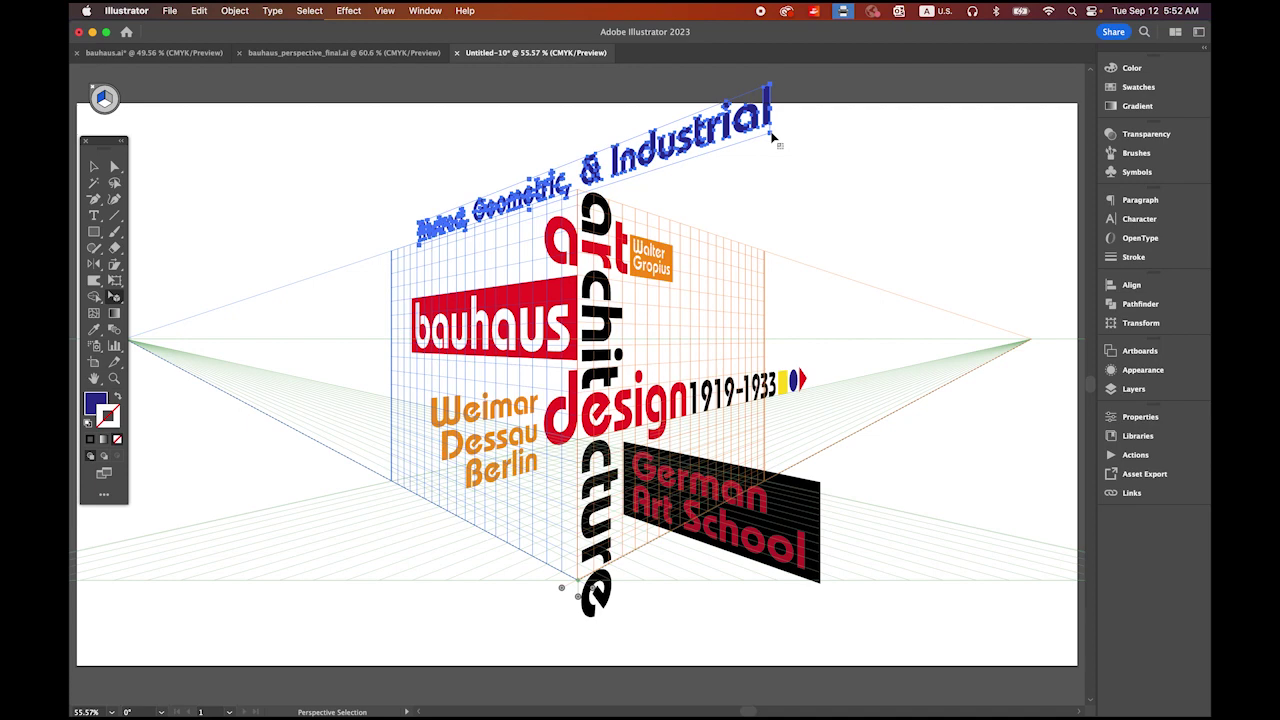
left_click_drag(772, 138, 815, 142)
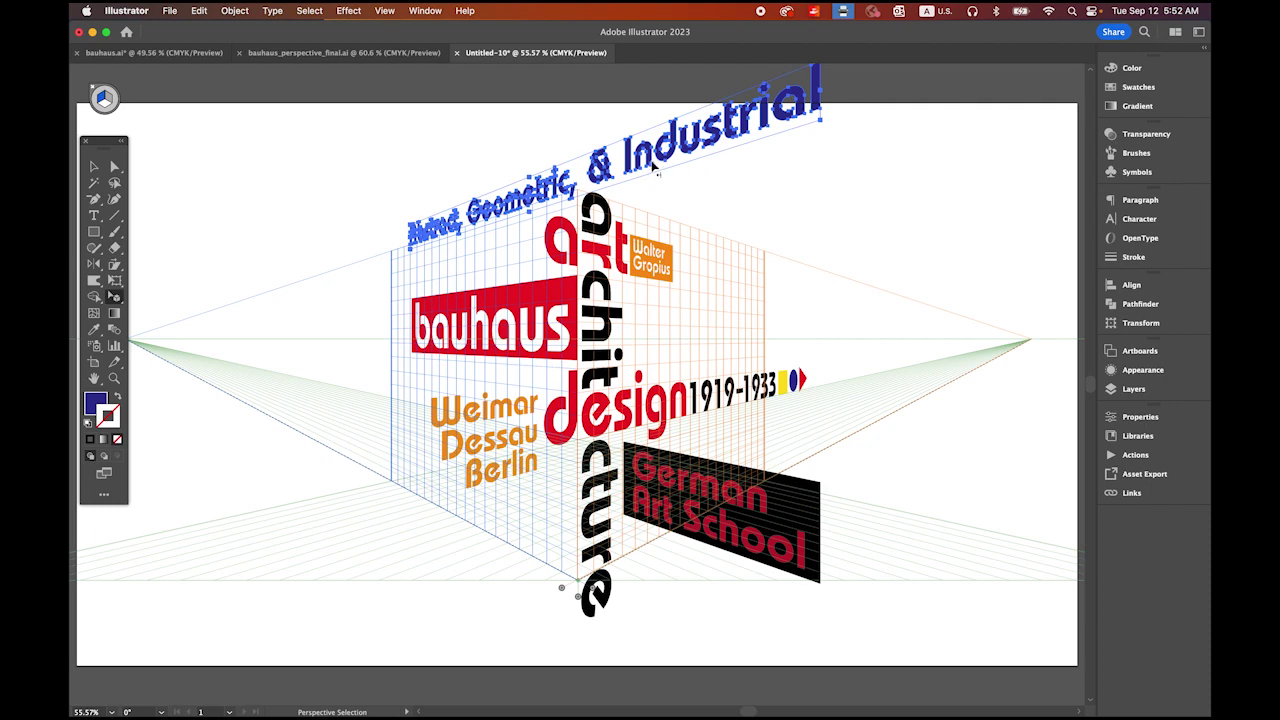
left_click_drag(648, 165, 640, 172)
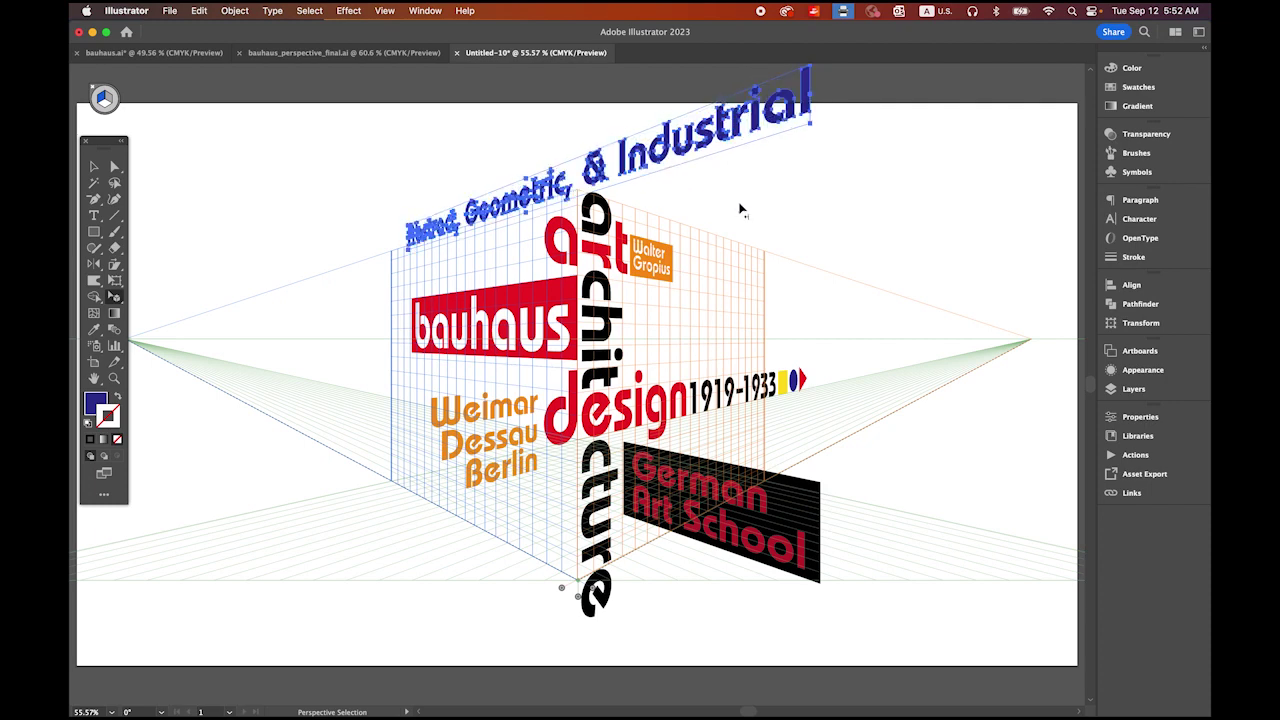
left_click(920, 229)
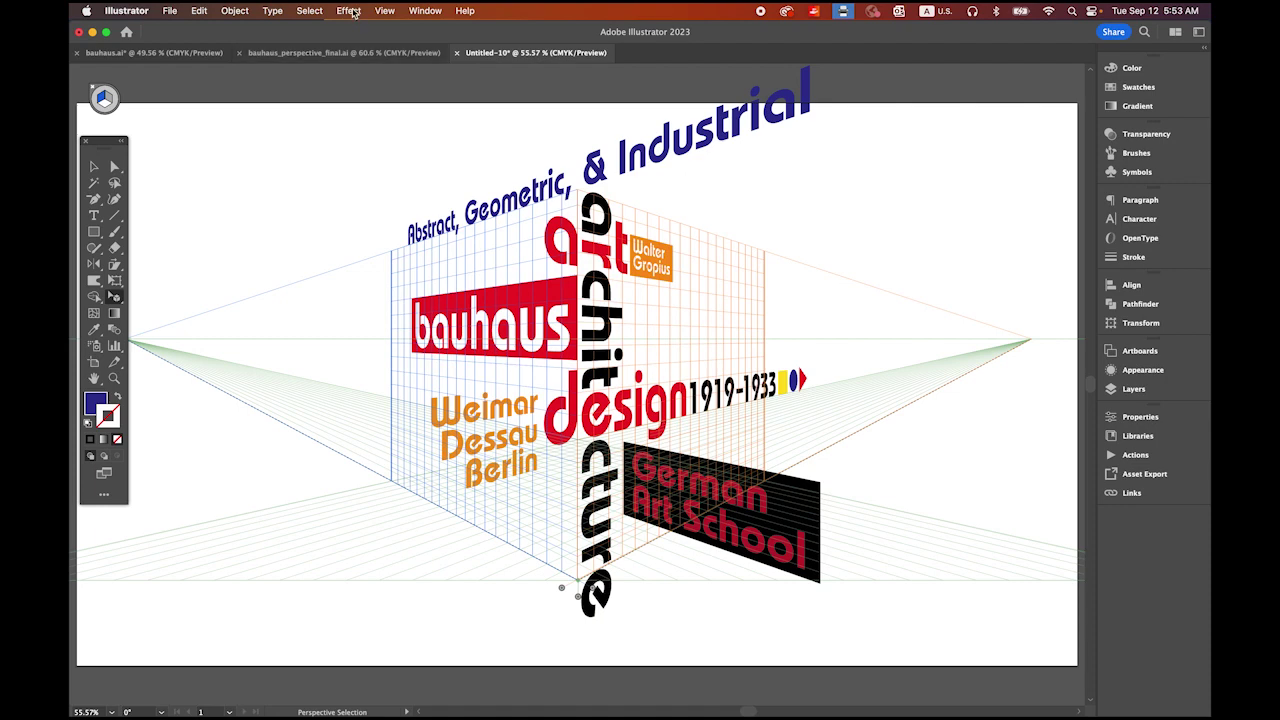
Hide the perspective grid to view the finished artwork on its own.
left_click(388, 10)
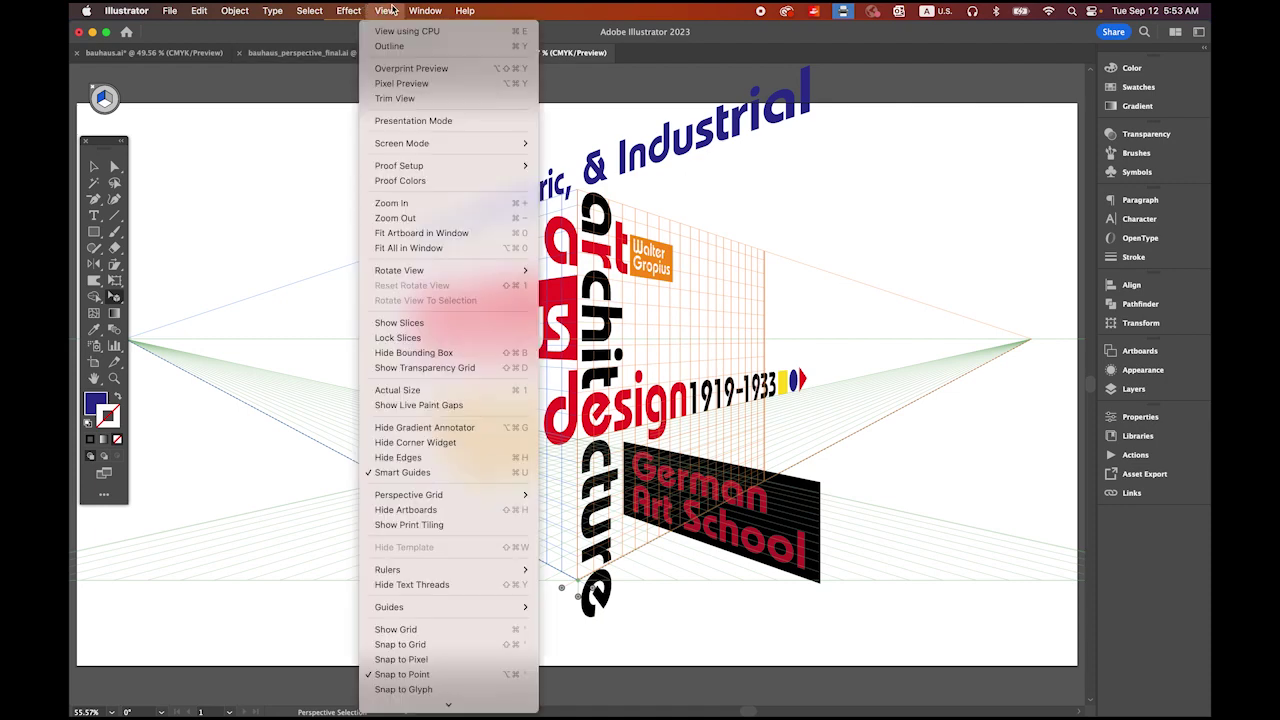
mouse_move(465, 494)
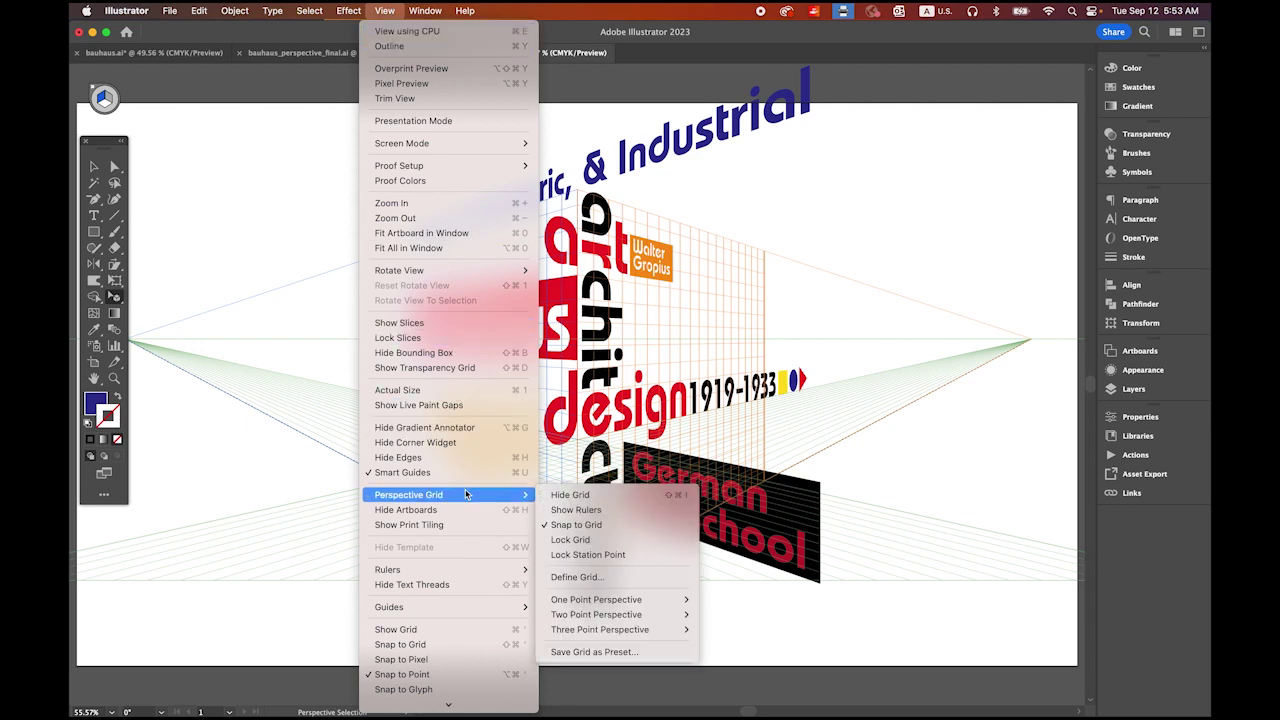
left_click(575, 494)
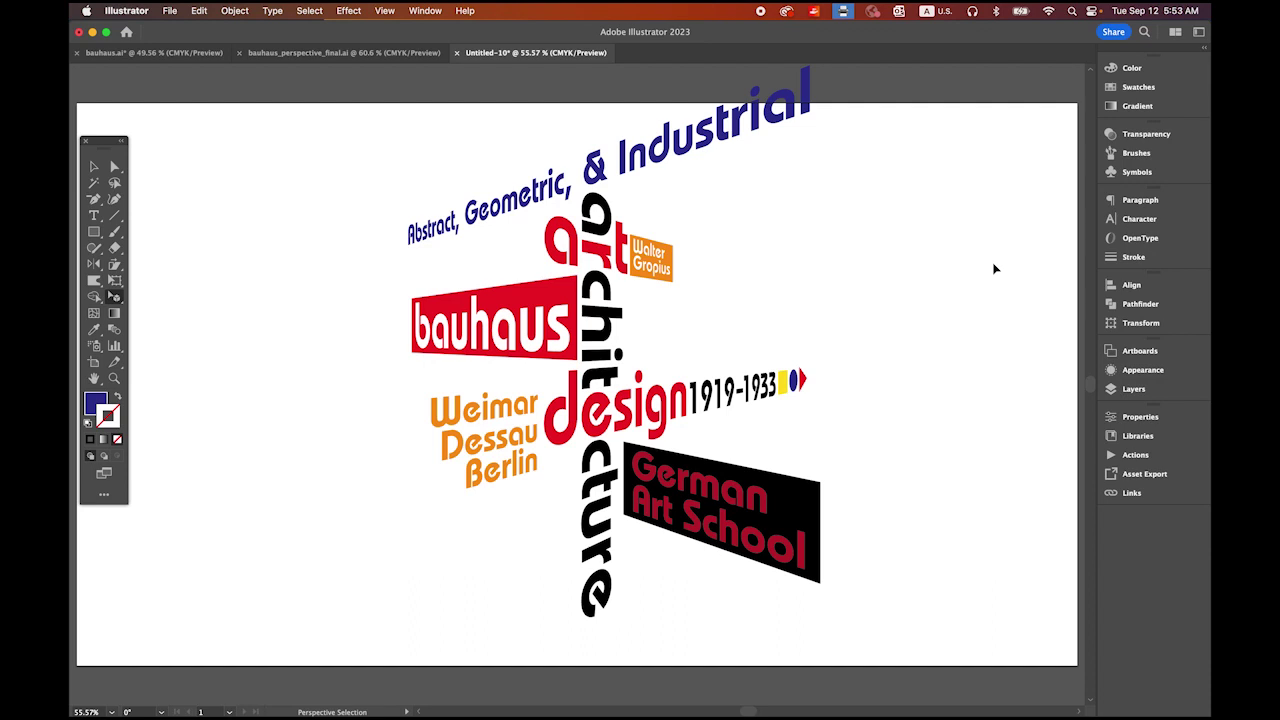
Show the perspective grid behind the artwork again.
left_click(430, 10)
mouse_move(388, 10)
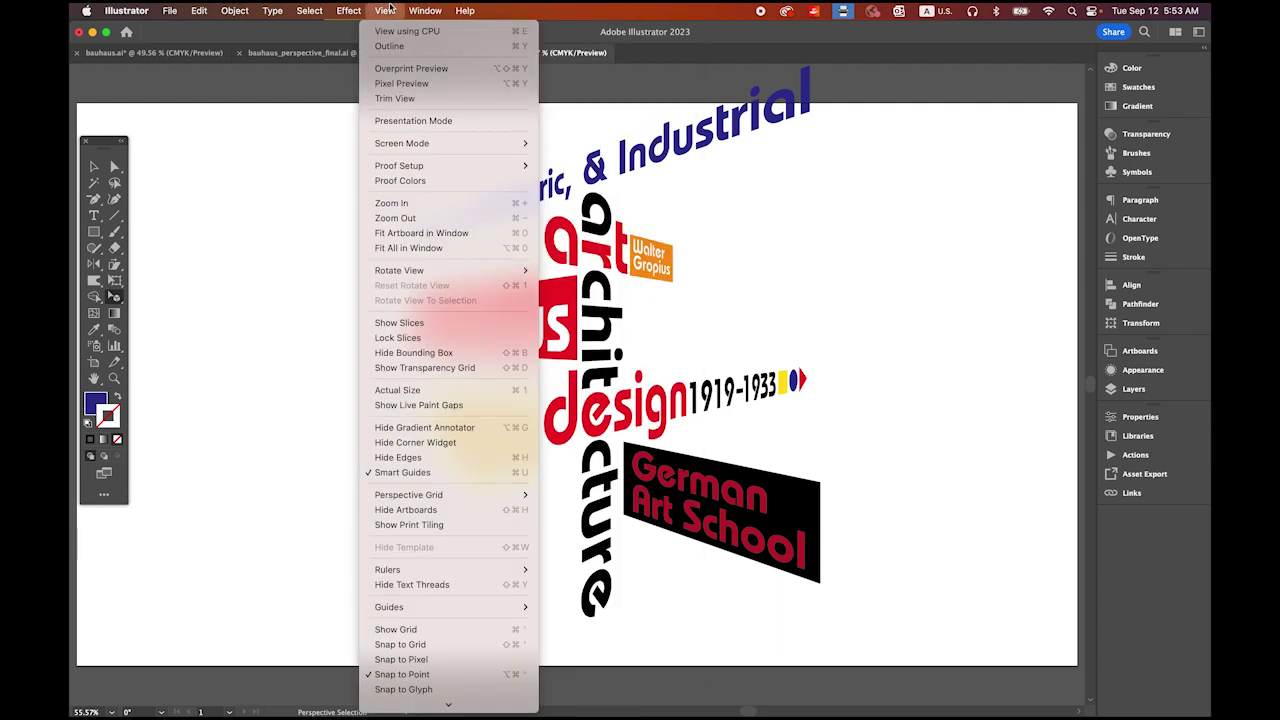
mouse_move(500, 495)
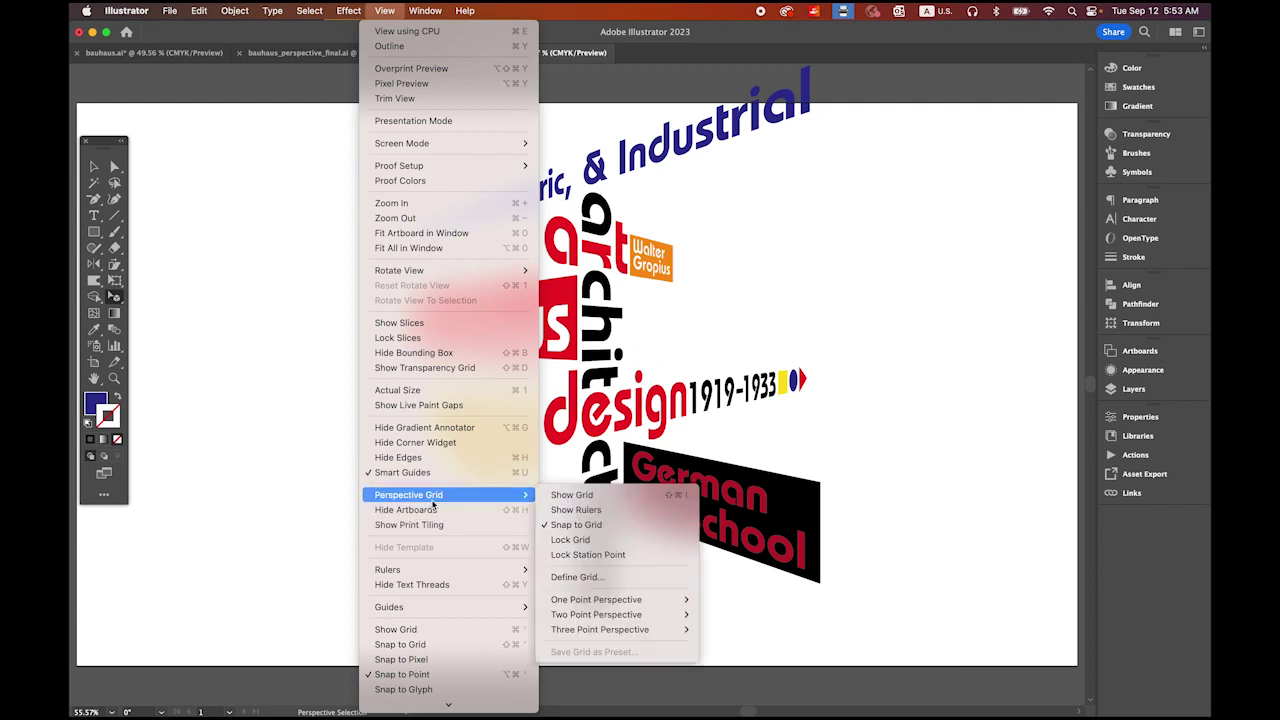
left_click(572, 496)
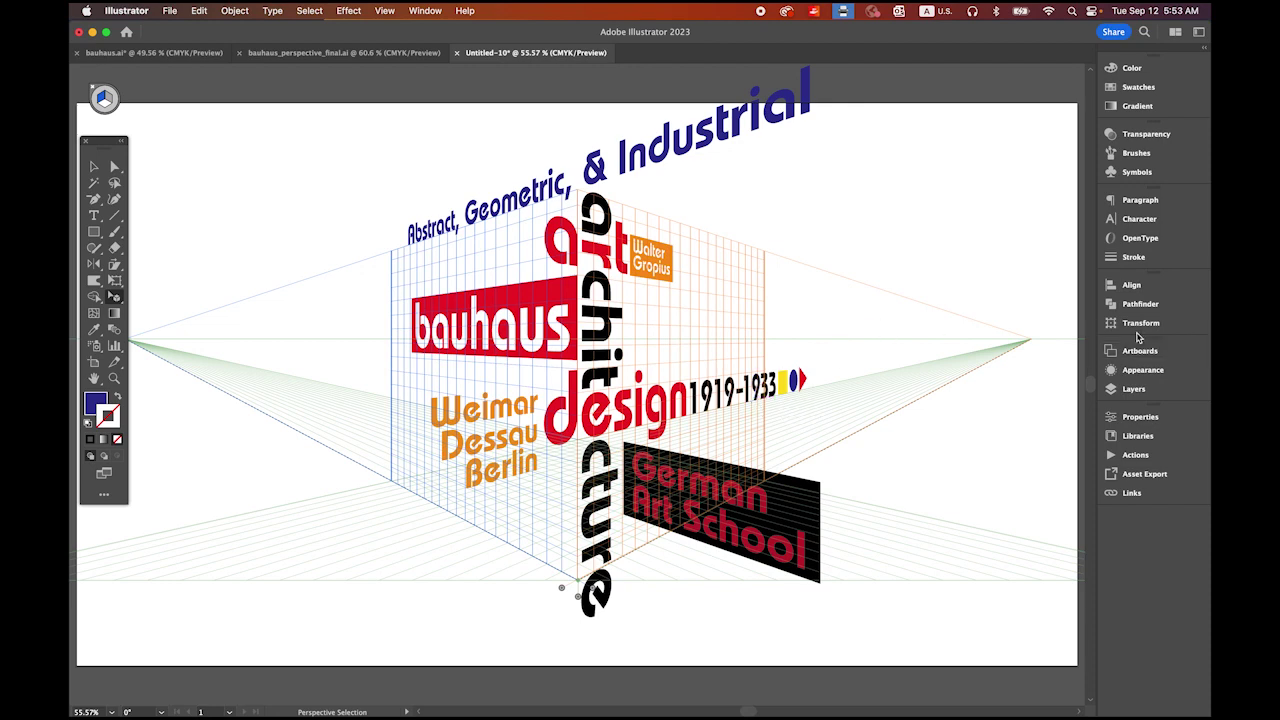
Add a new layer and move it beneath Layer 1 in the layer stack.
left_click(1135, 390)
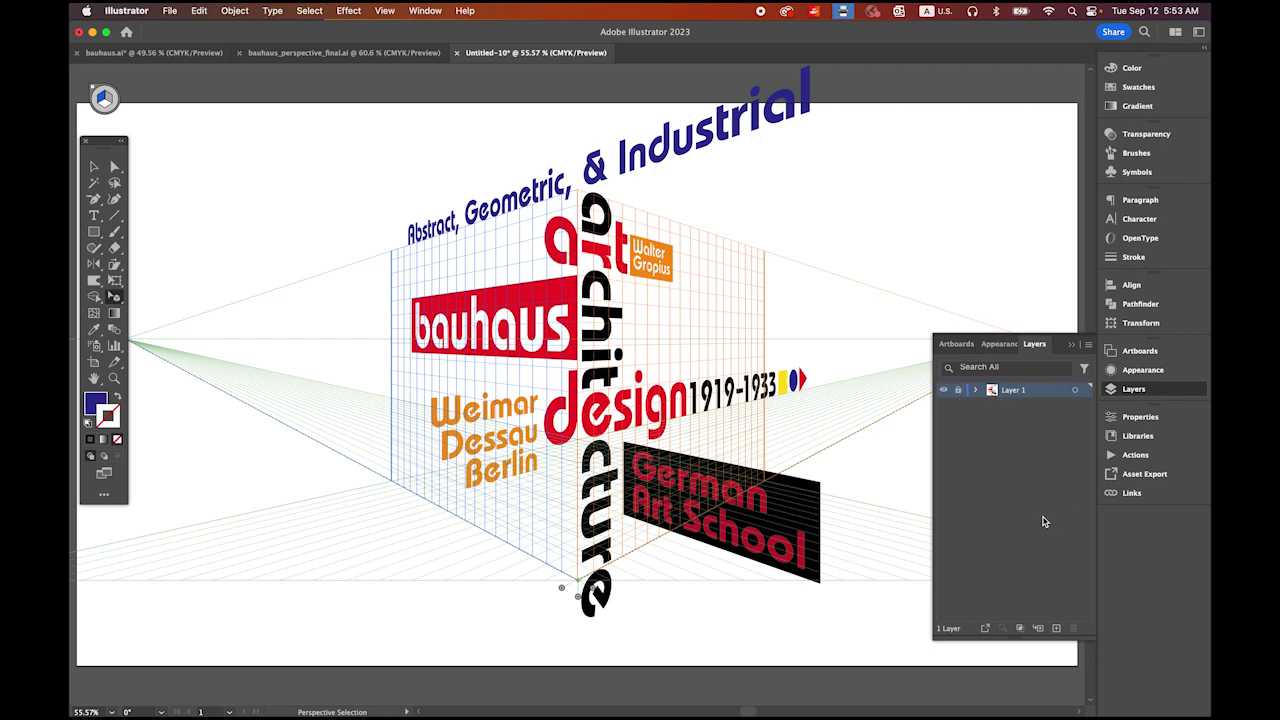
left_click(1056, 628)
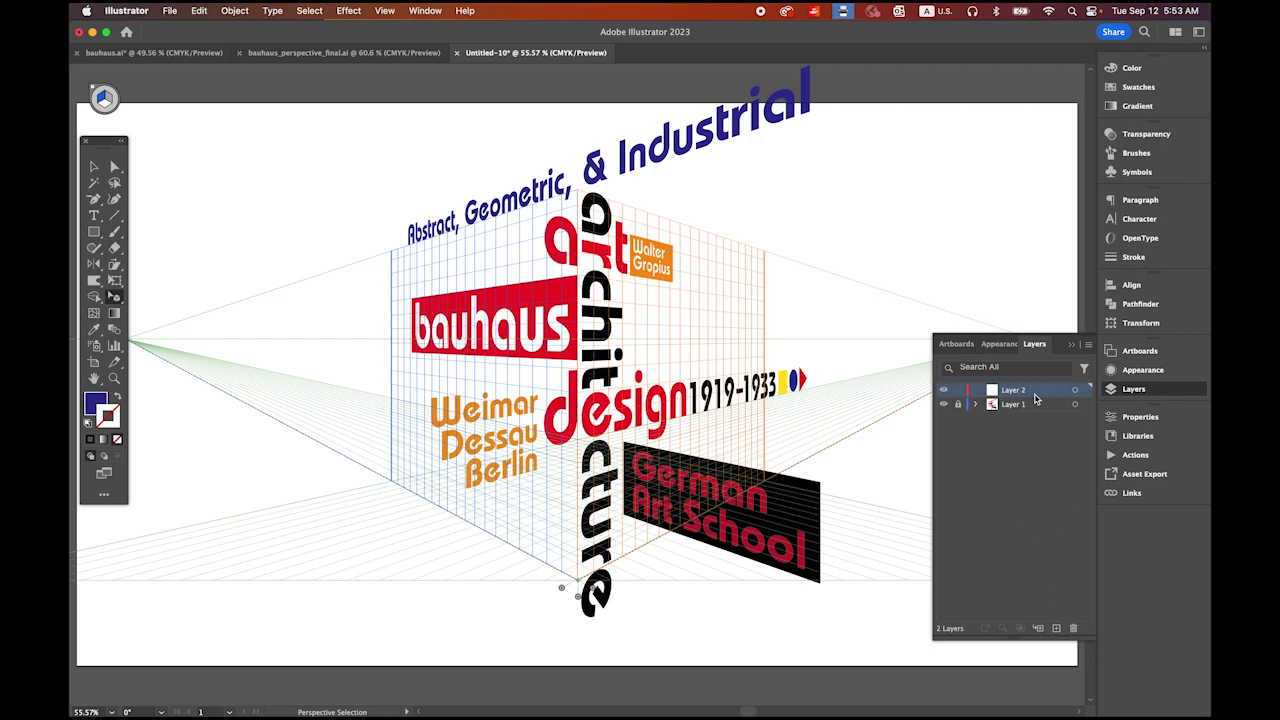
left_click_drag(1035, 399, 1038, 425)
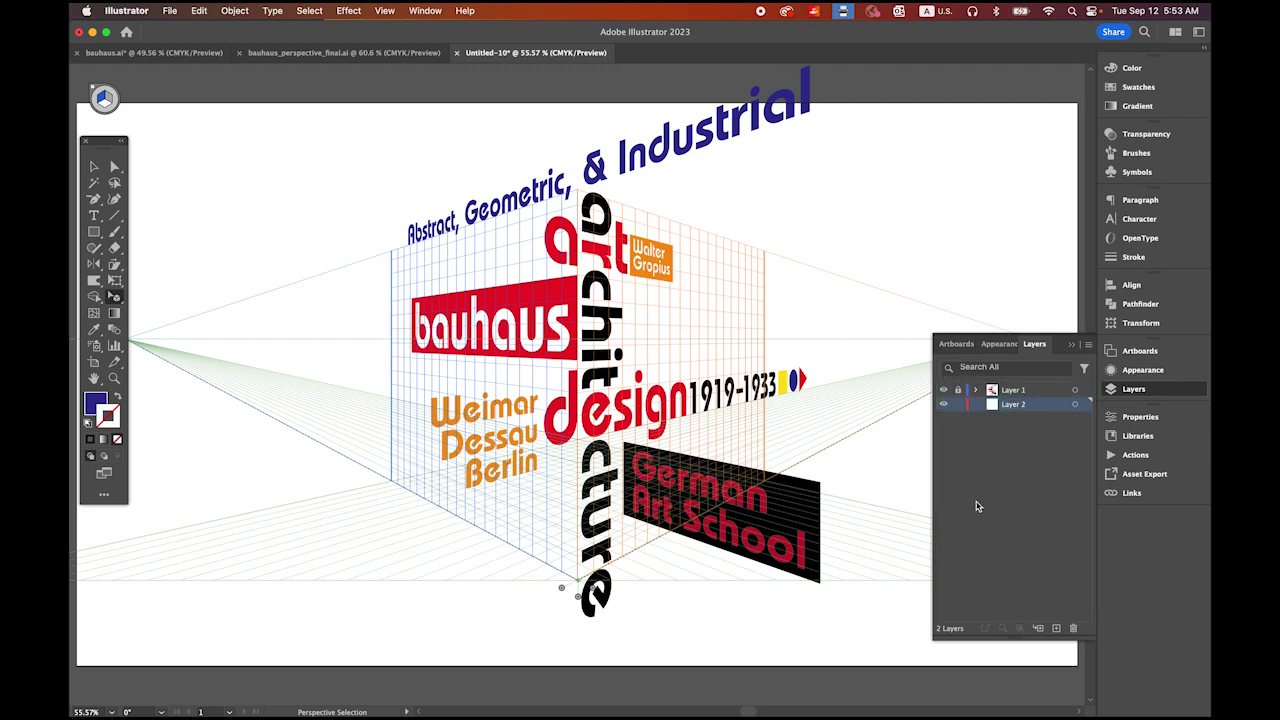
Hide the perspective grid, leaving free canvas in view above the artboard.
left_click_drag(829, 263, 828, 417)
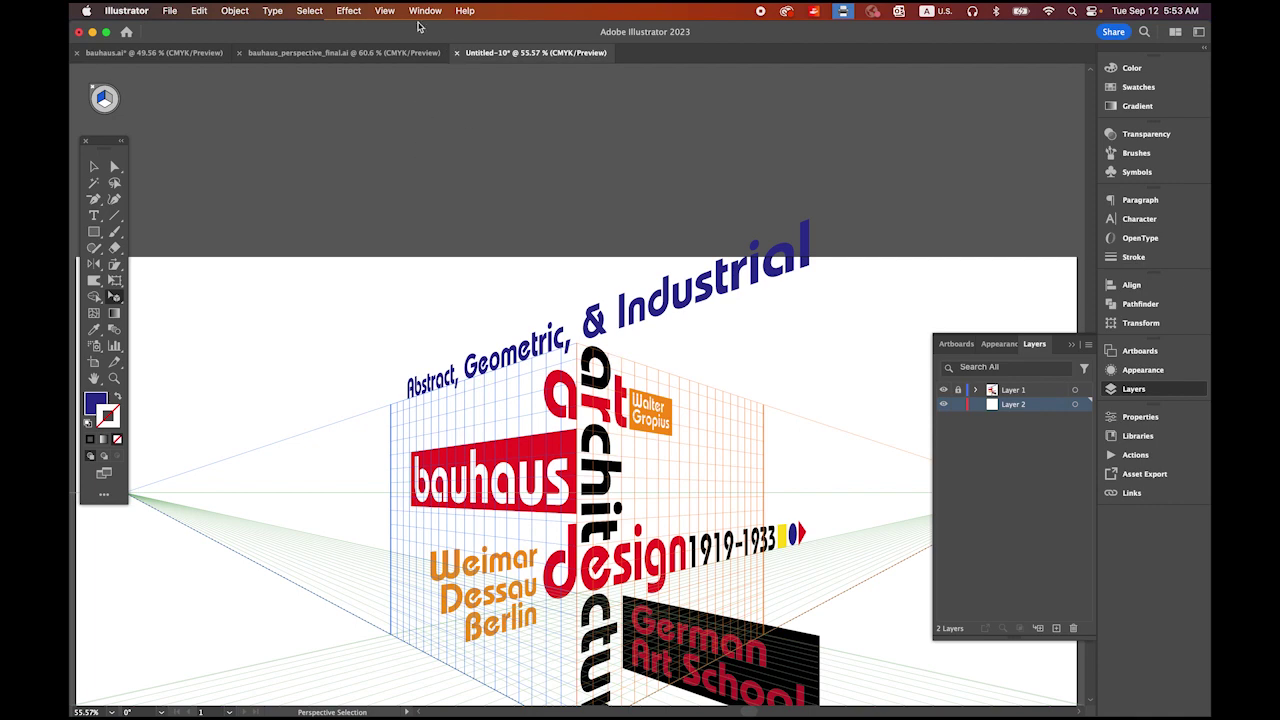
left_click(384, 10)
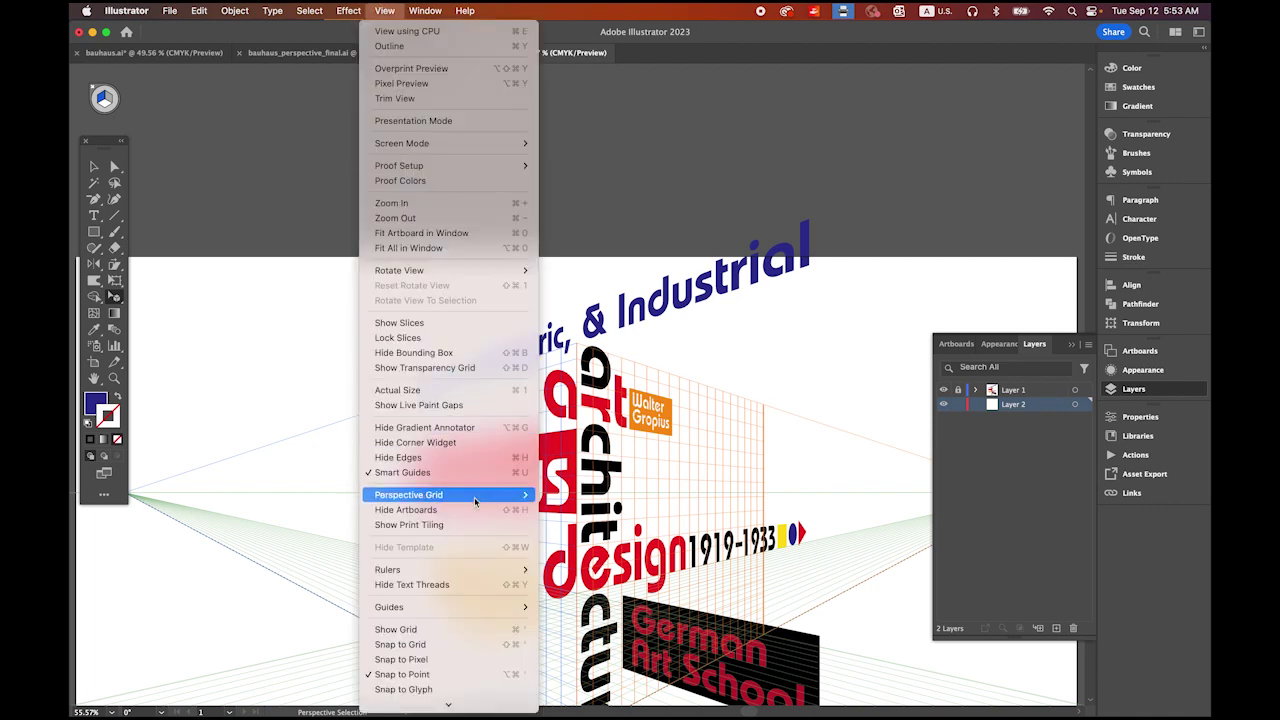
mouse_move(473, 497)
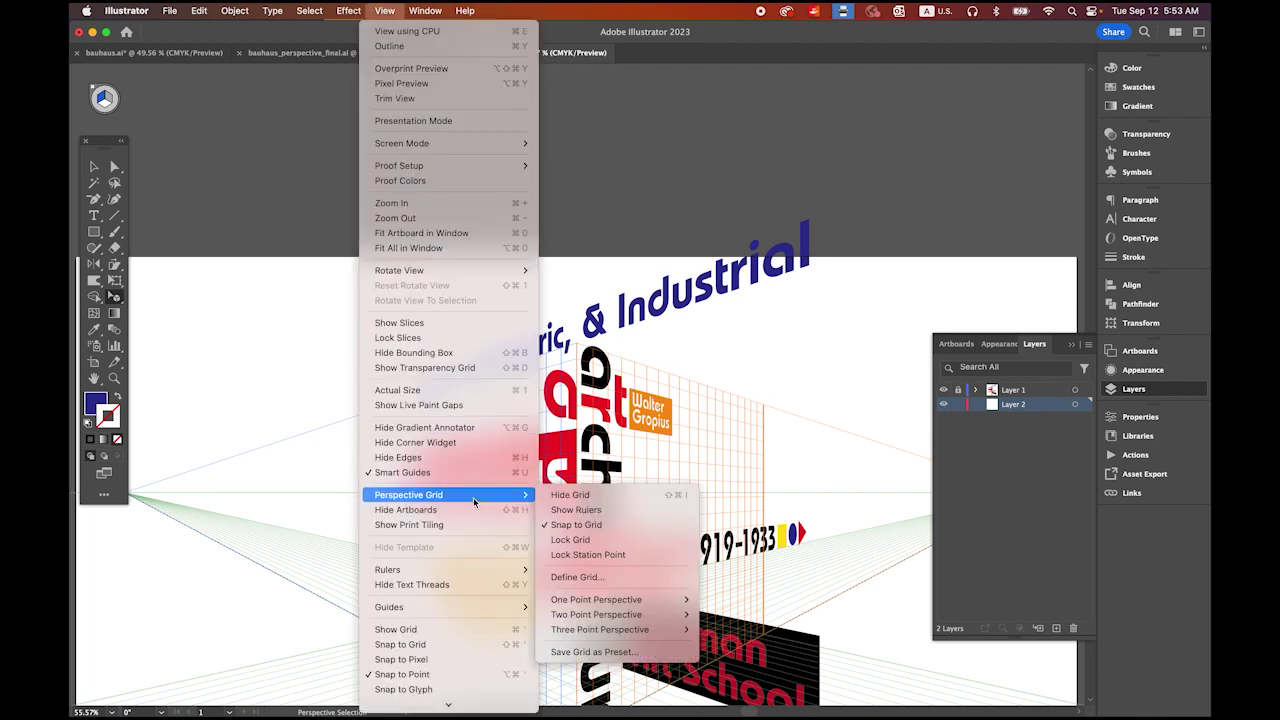
left_click(575, 494)
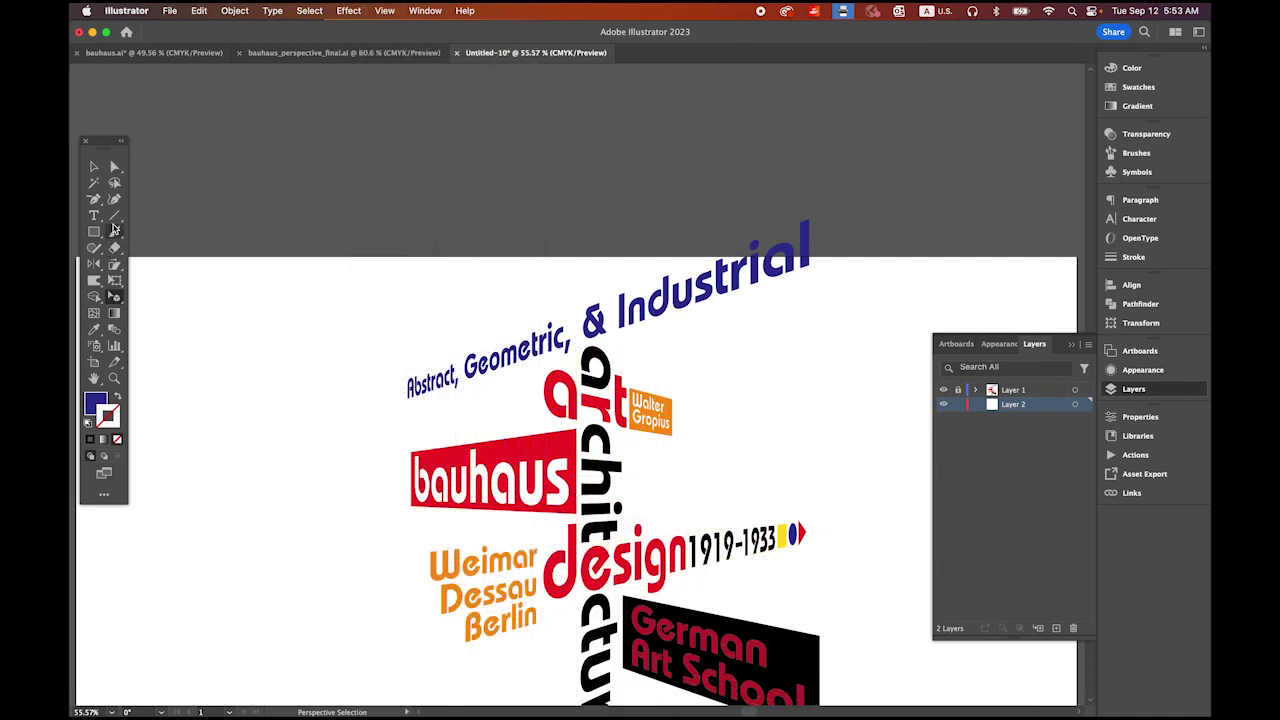
Draw a long horizontal line above the artboard with no fill and a black (000000) stroke.
left_click(115, 219)
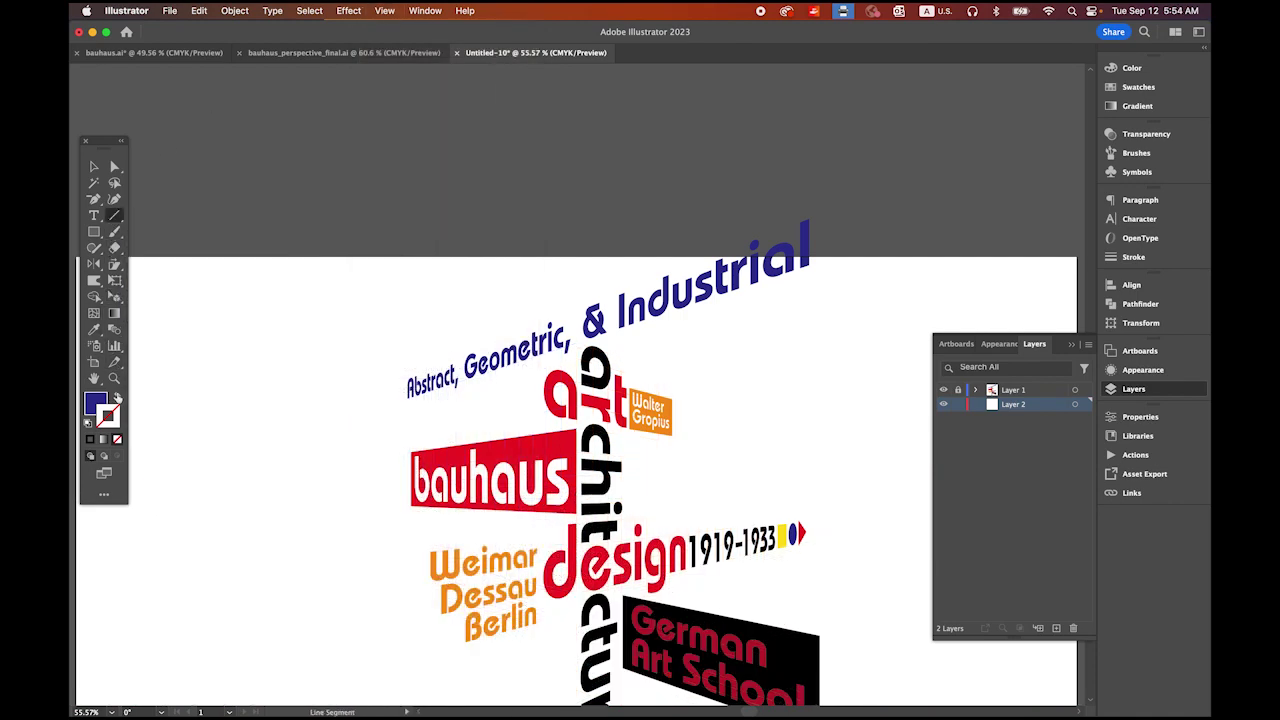
left_click(119, 398)
double_click(117, 420)
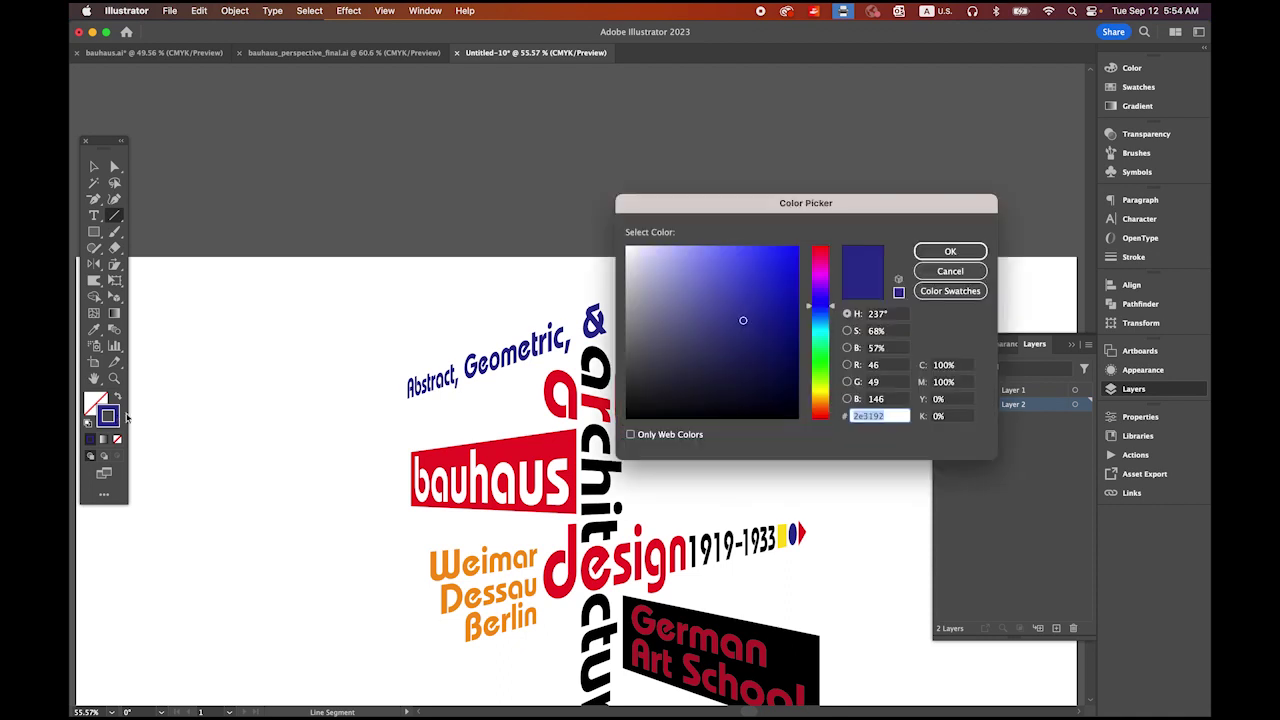
left_click(627, 418)
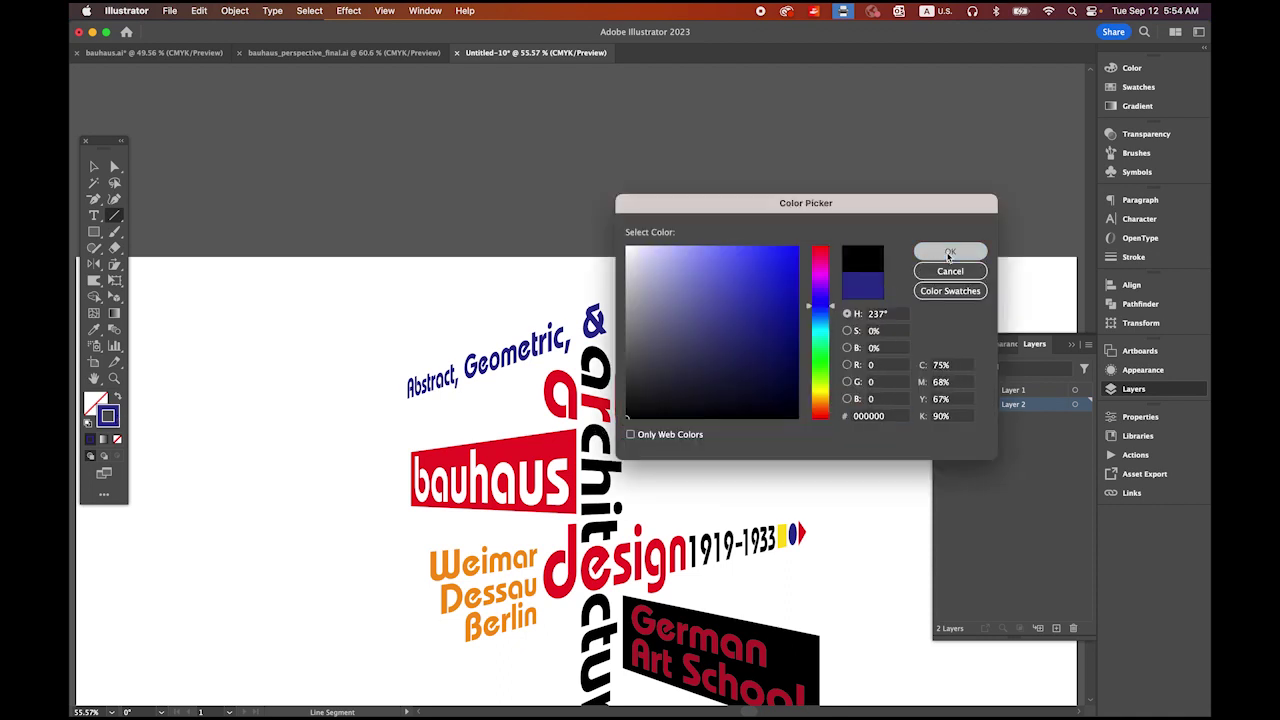
left_click(950, 251)
left_click_drag(293, 155, 890, 190)
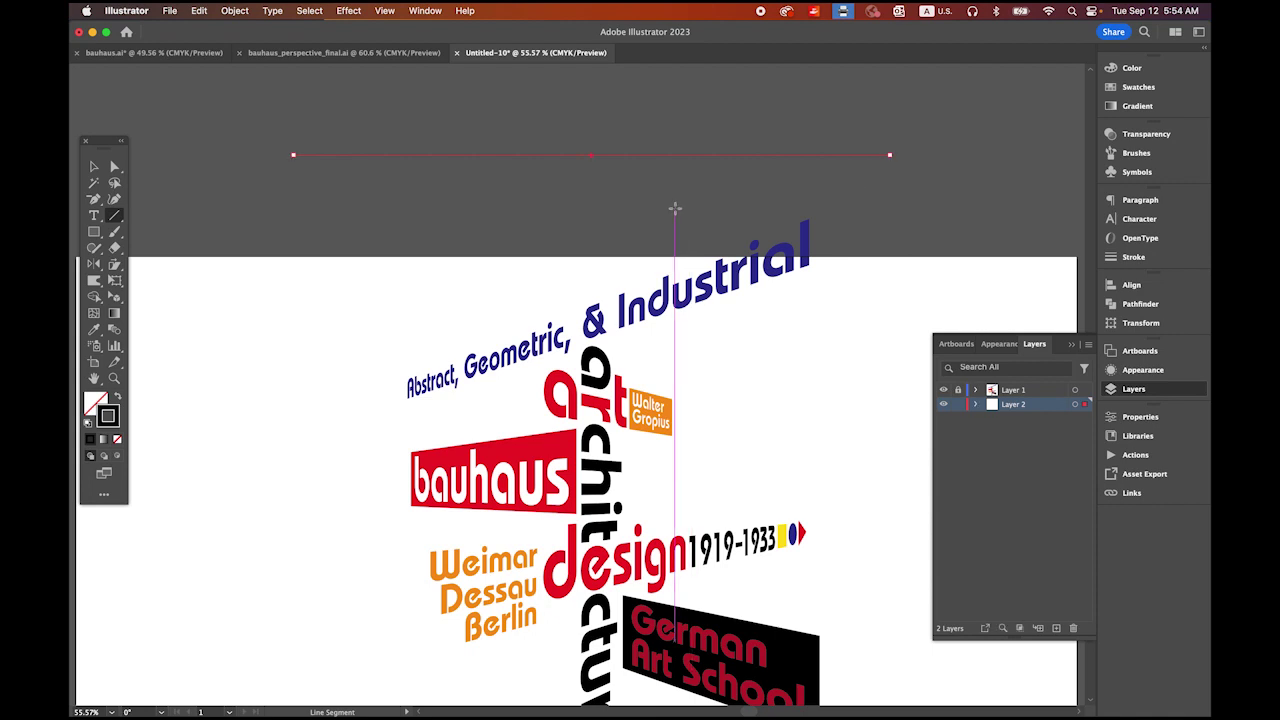
Set the horizontal line's stroke weight to 0.75 pt, make it dashed, and deselect it.
left_click(1130, 257)
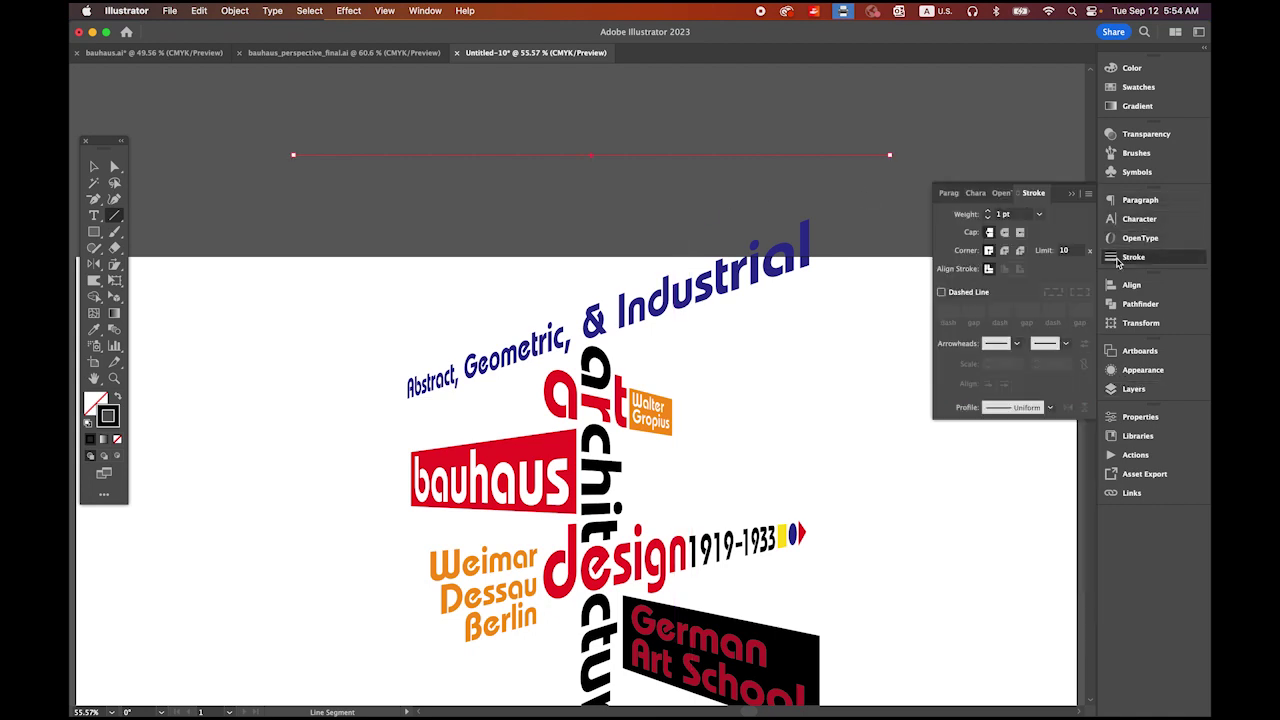
left_click(988, 218)
left_click(941, 293)
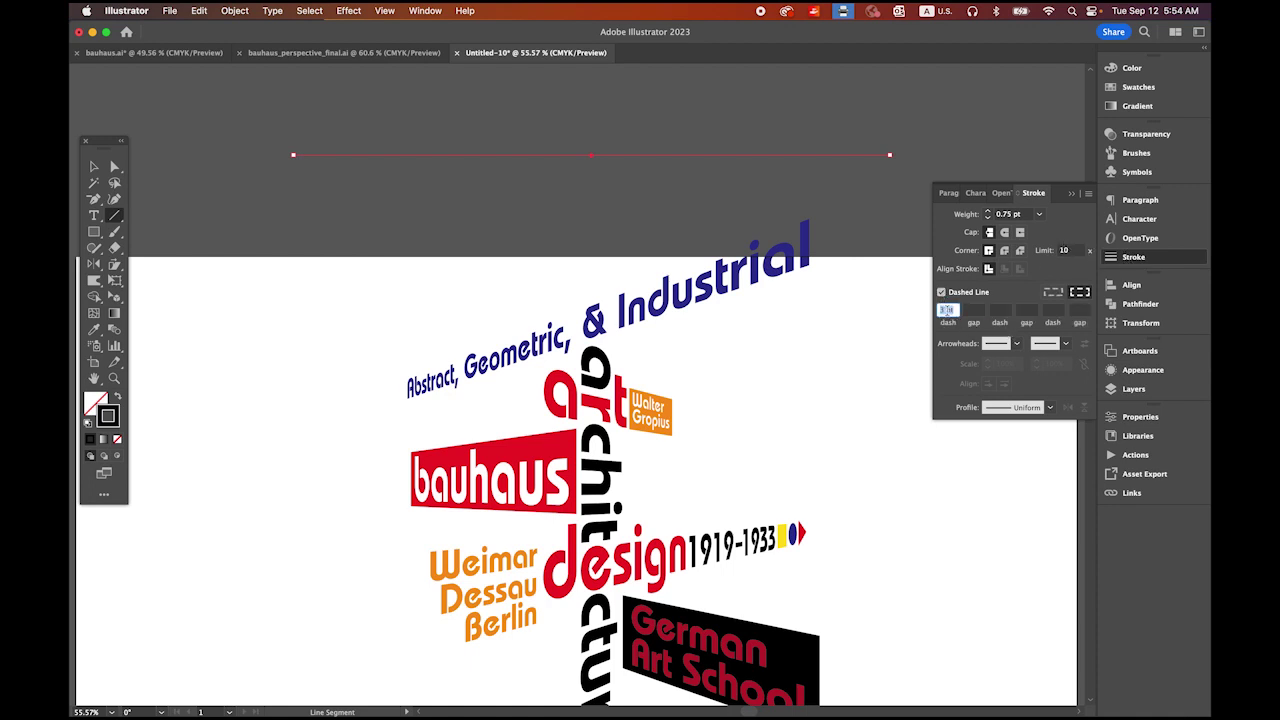
left_click(1072, 193)
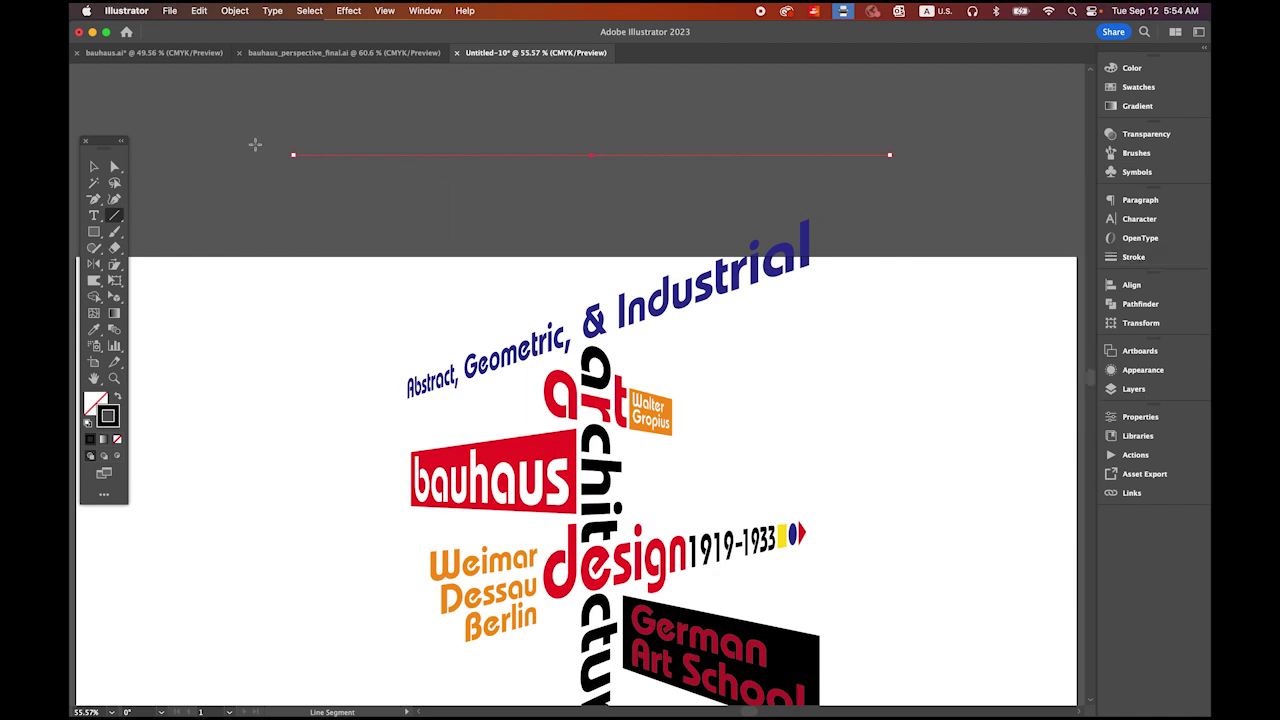
left_click(93, 172)
left_click(254, 197)
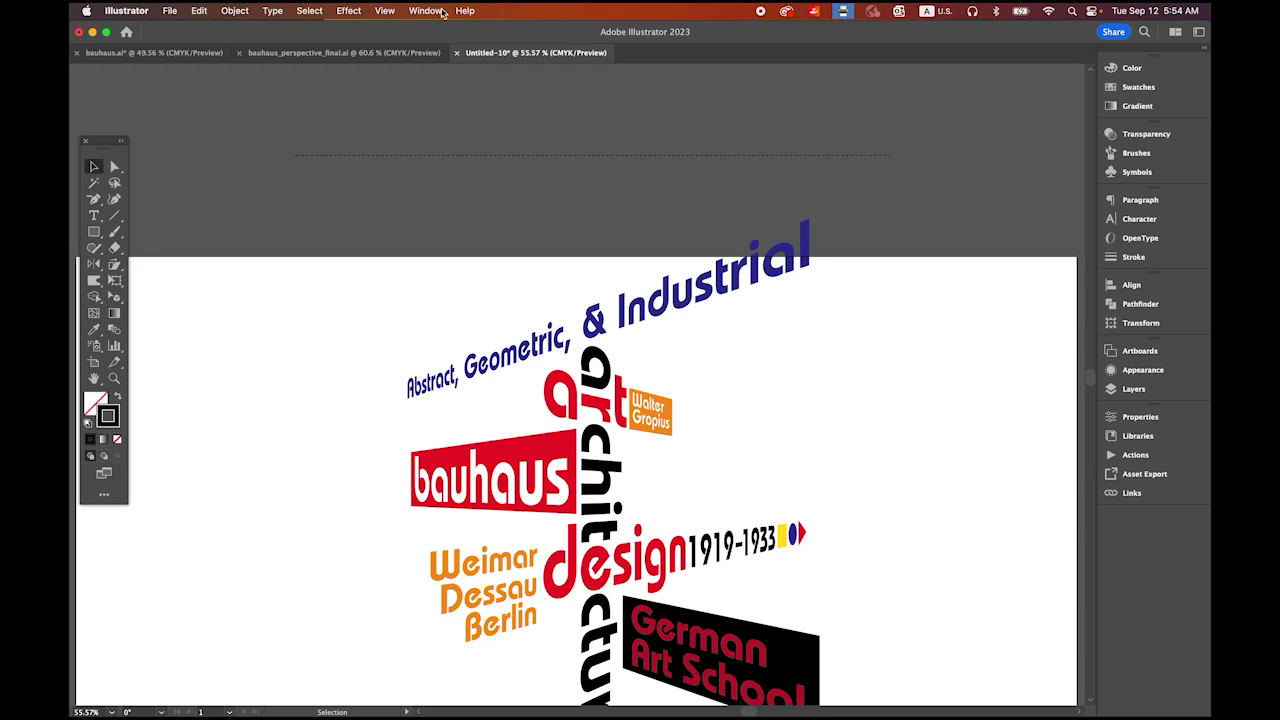
Turn the perspective grid on for placing the dashed line.
left_click(385, 12)
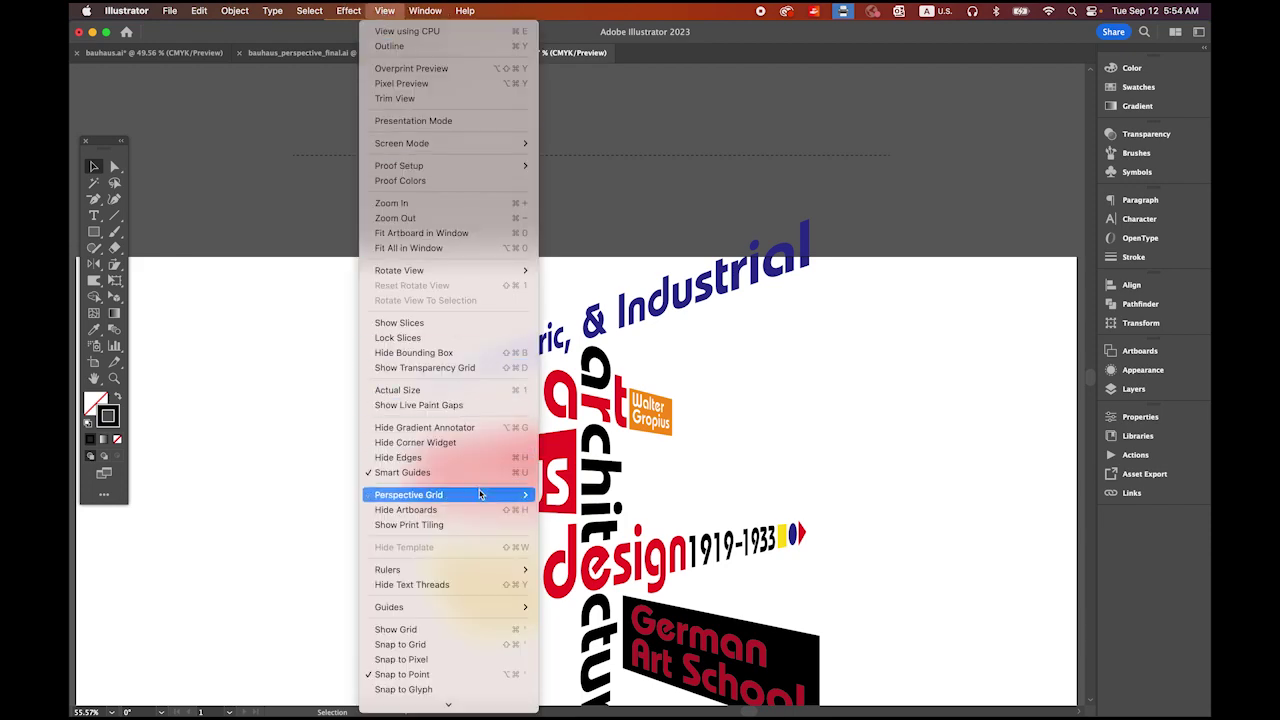
mouse_move(480, 494)
left_click(665, 494)
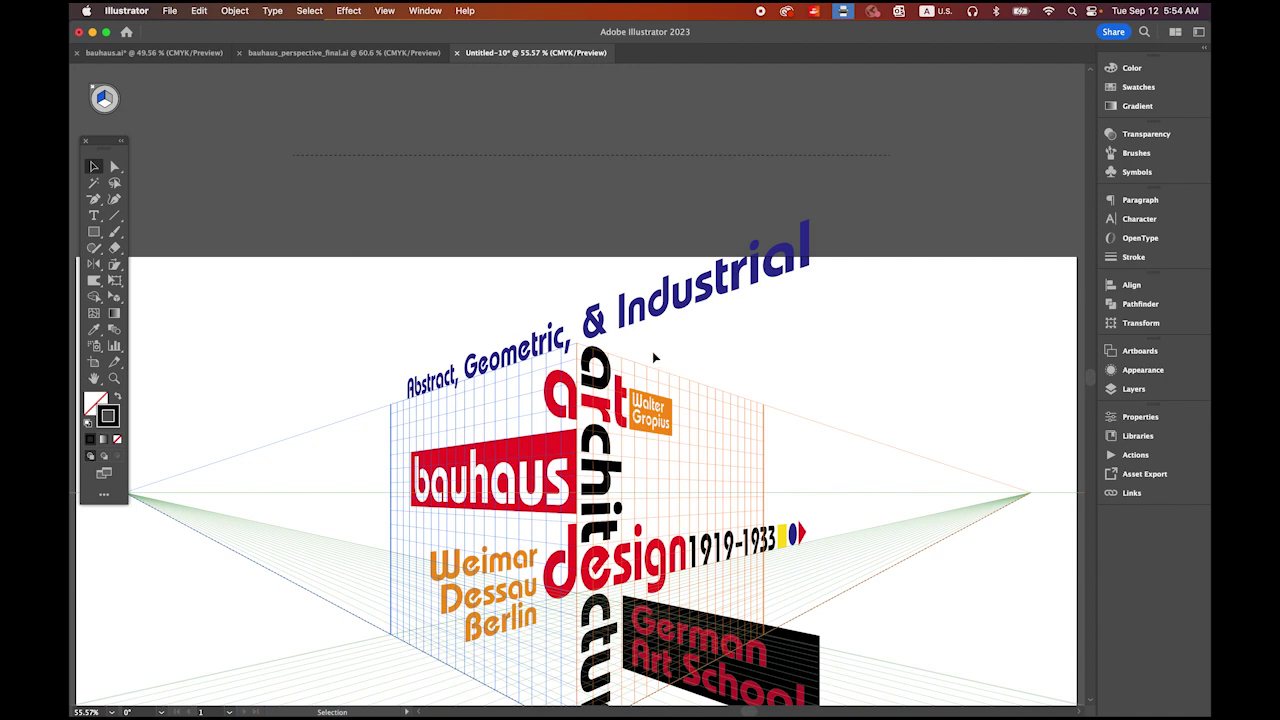
Place a copy of the dashed line in left-plane perspective beneath Abstract, Geometric, & Industrial and extend it past the text's right end.
left_click(114, 299)
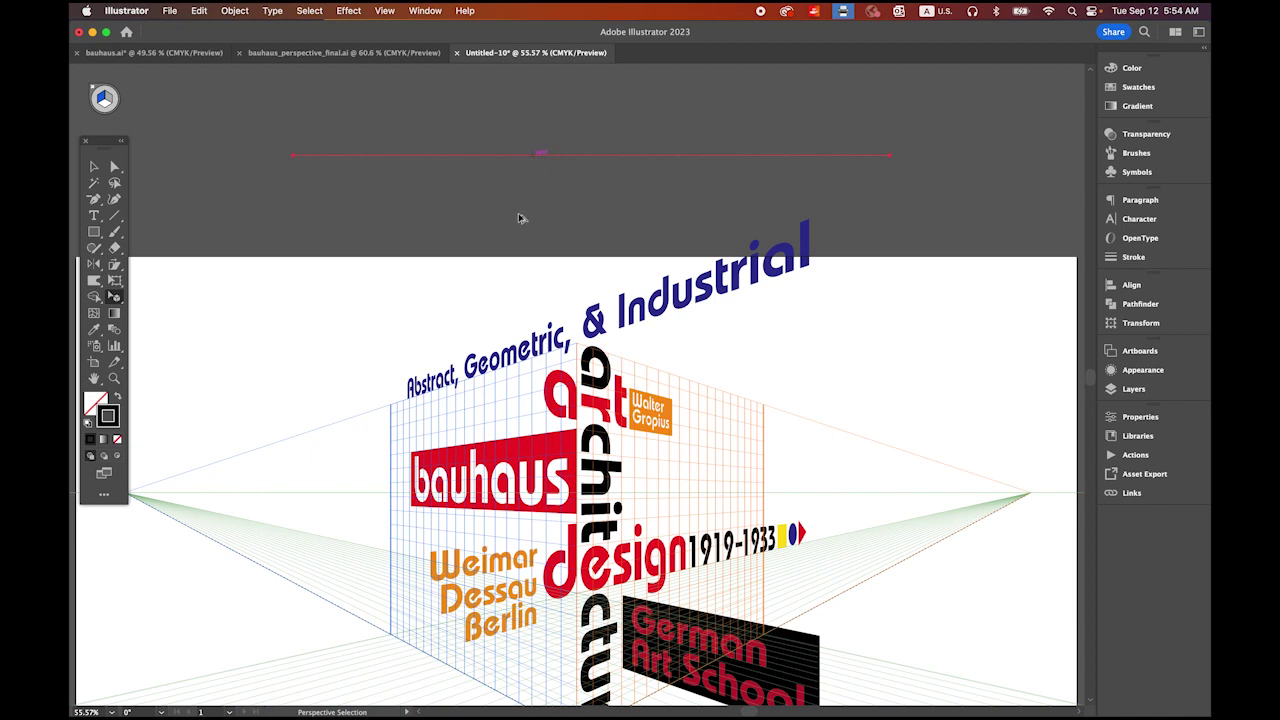
left_click(480, 382)
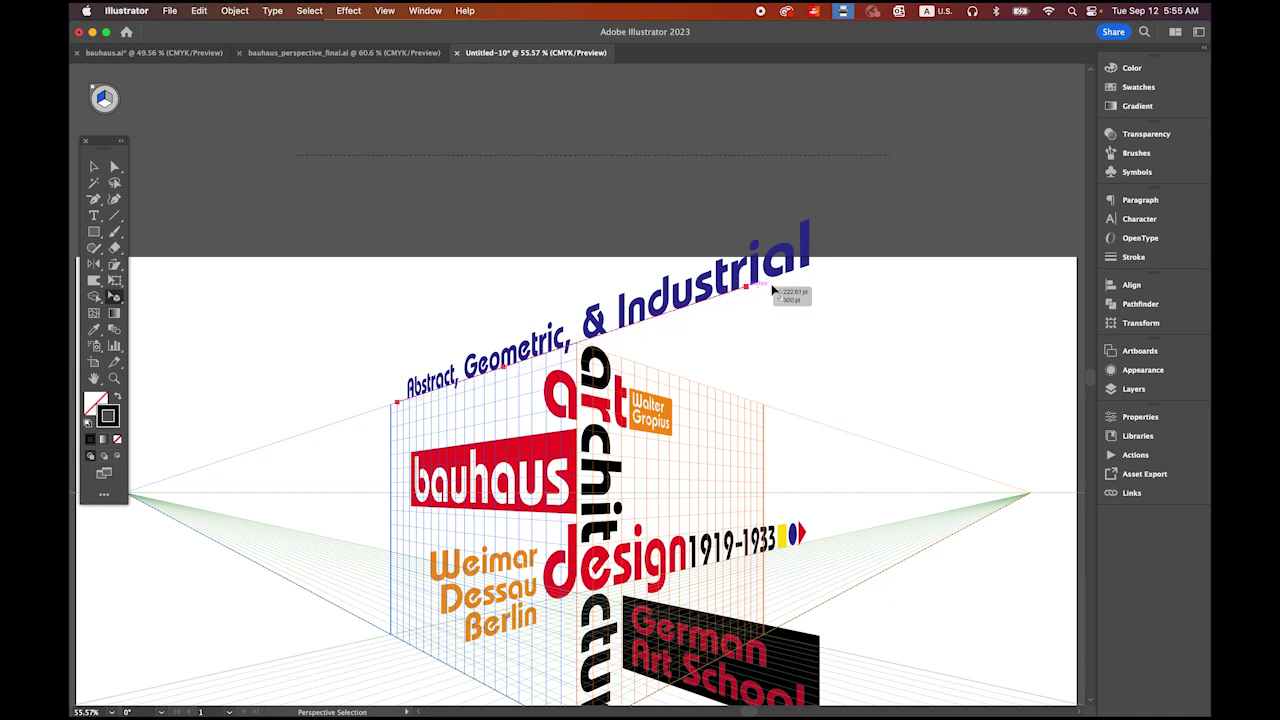
left_click_drag(772, 289, 825, 265)
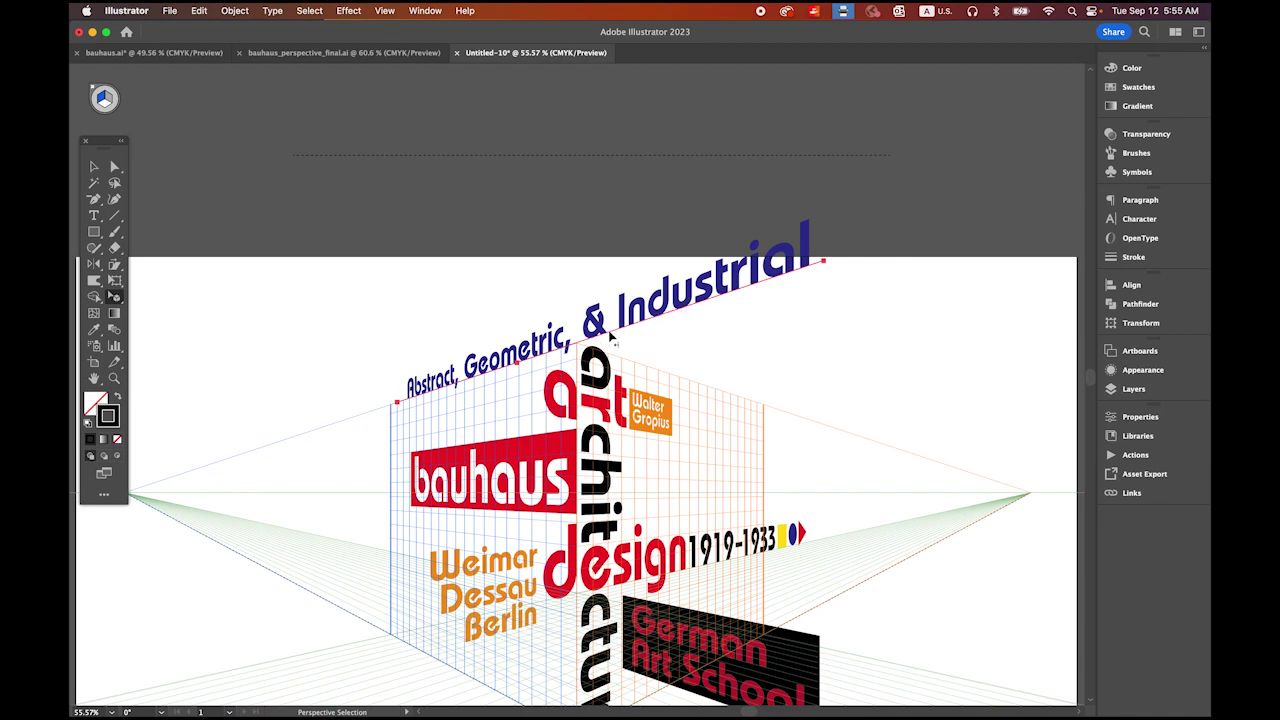
Duplicate the perspective line across the upper part of the Abstract text and along the top and bottom edges of the bauhaus block.
left_click_drag(612, 326, 609, 314)
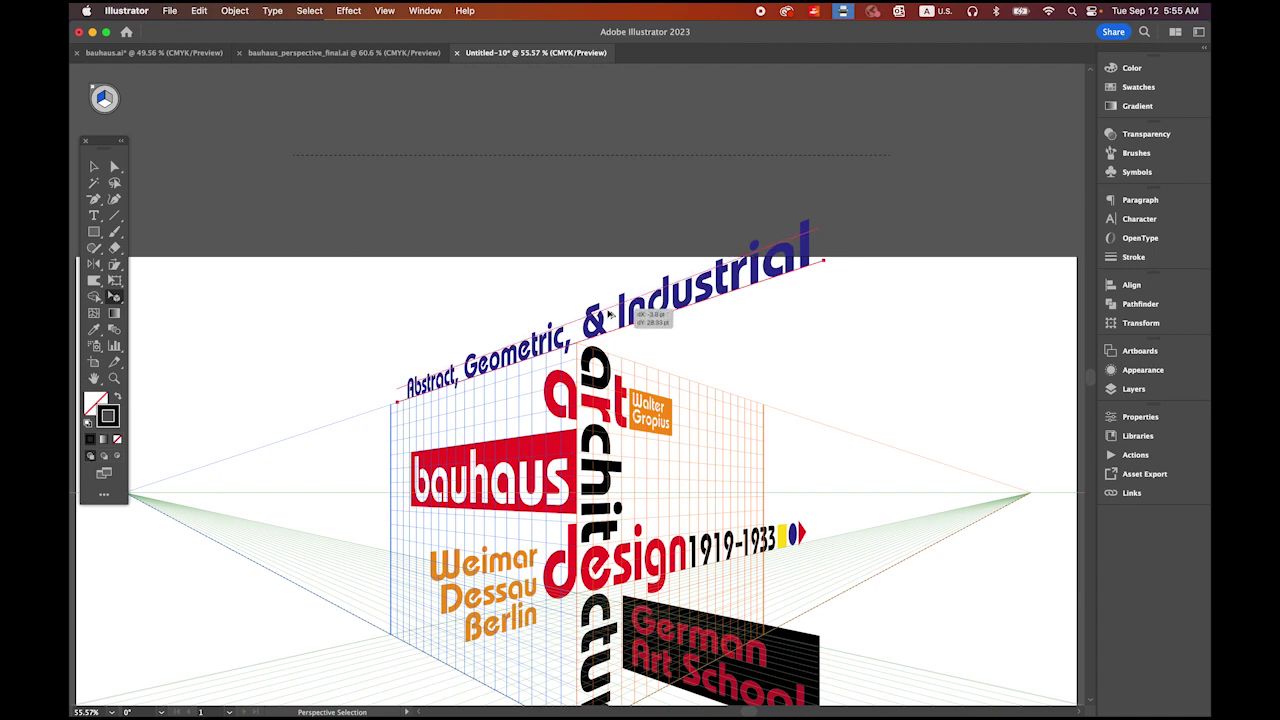
left_click_drag(609, 314, 609, 314)
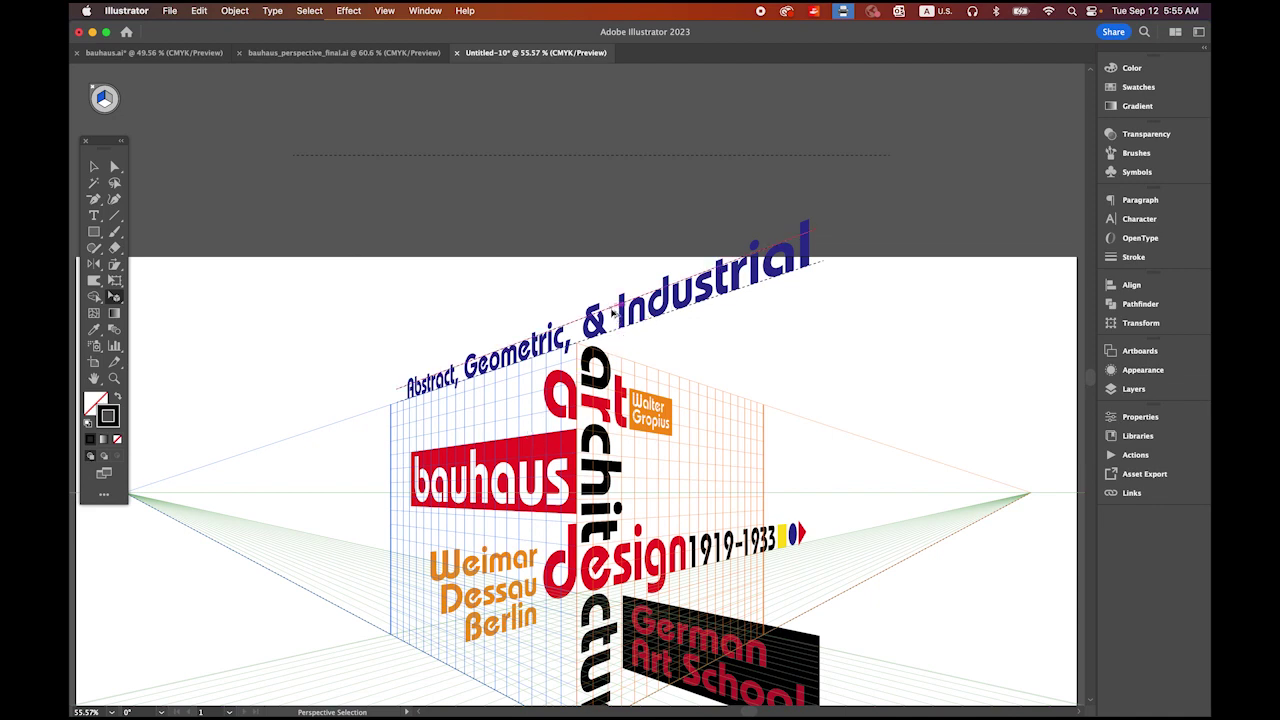
left_click_drag(613, 313, 589, 431)
left_click_drag(401, 458, 400, 509)
Add dashed perspective lines along the top and bottom of the German Art School block, the Walter Gropius block, and 1919–1933.
key("space")
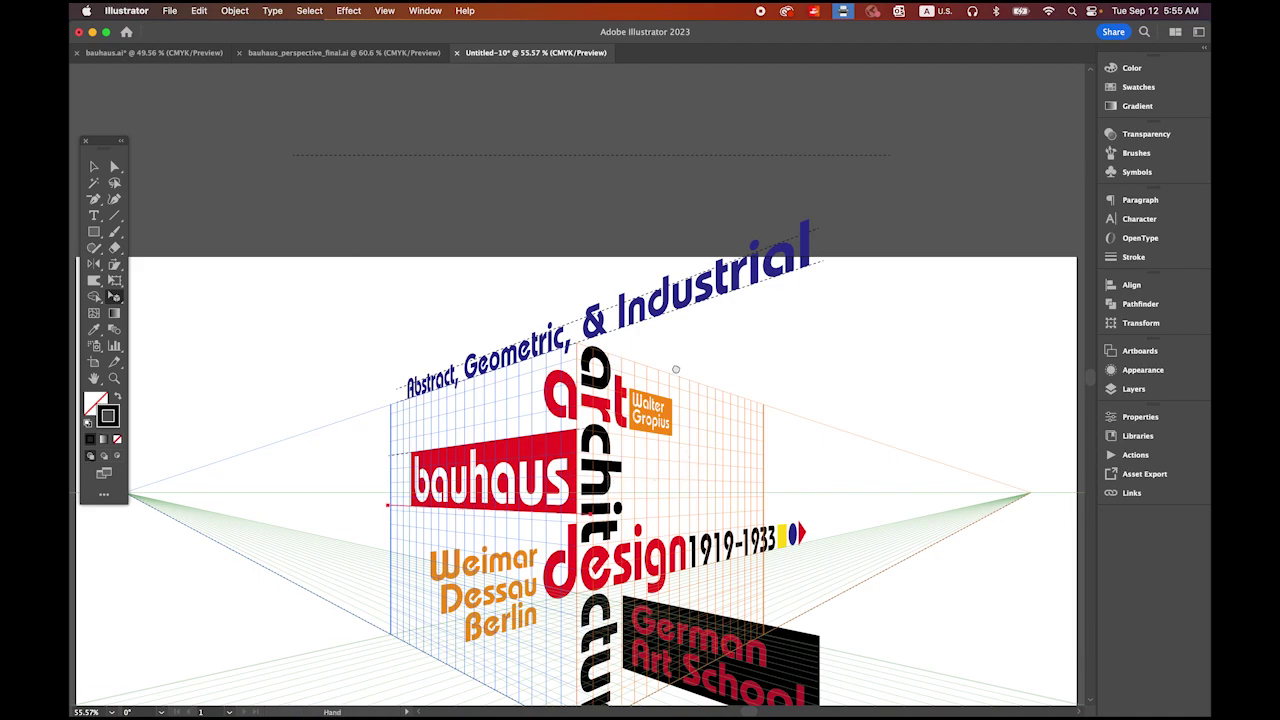
scroll(654, 463, "down", 5)
scroll(623, 457, "right", 5)
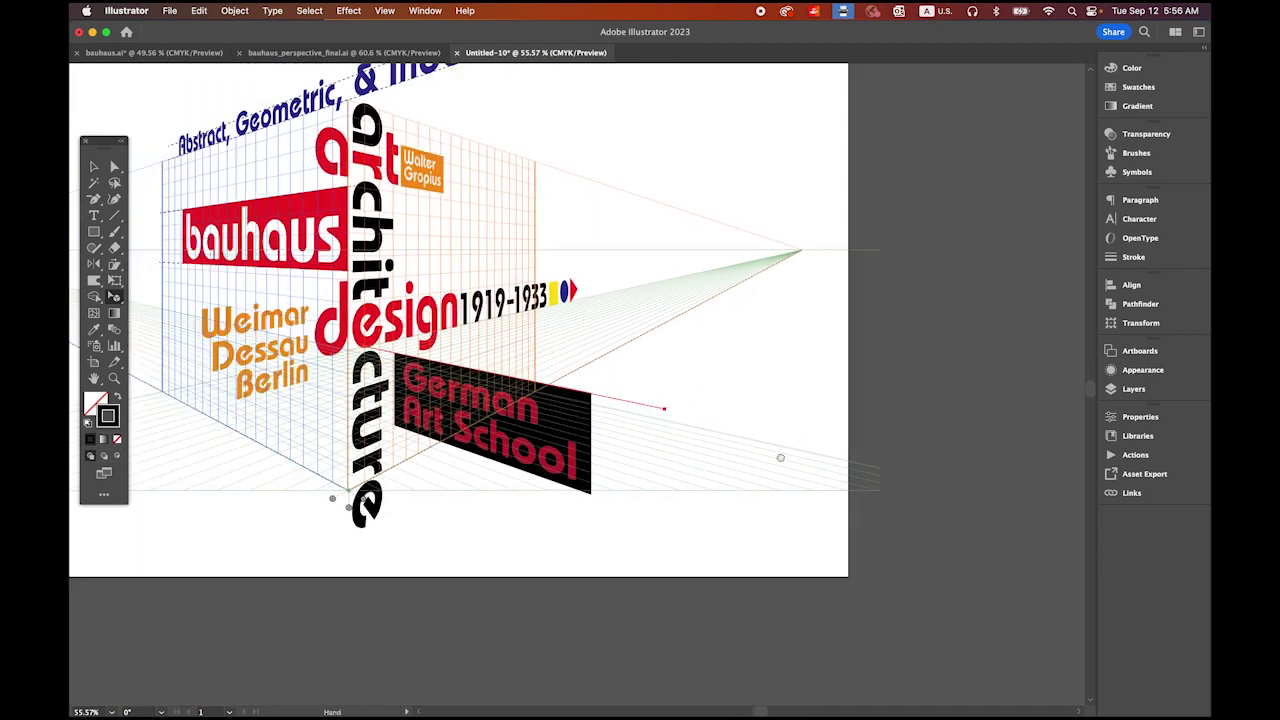
scroll(780, 457, "up", 5)
scroll(780, 457, "left", 5)
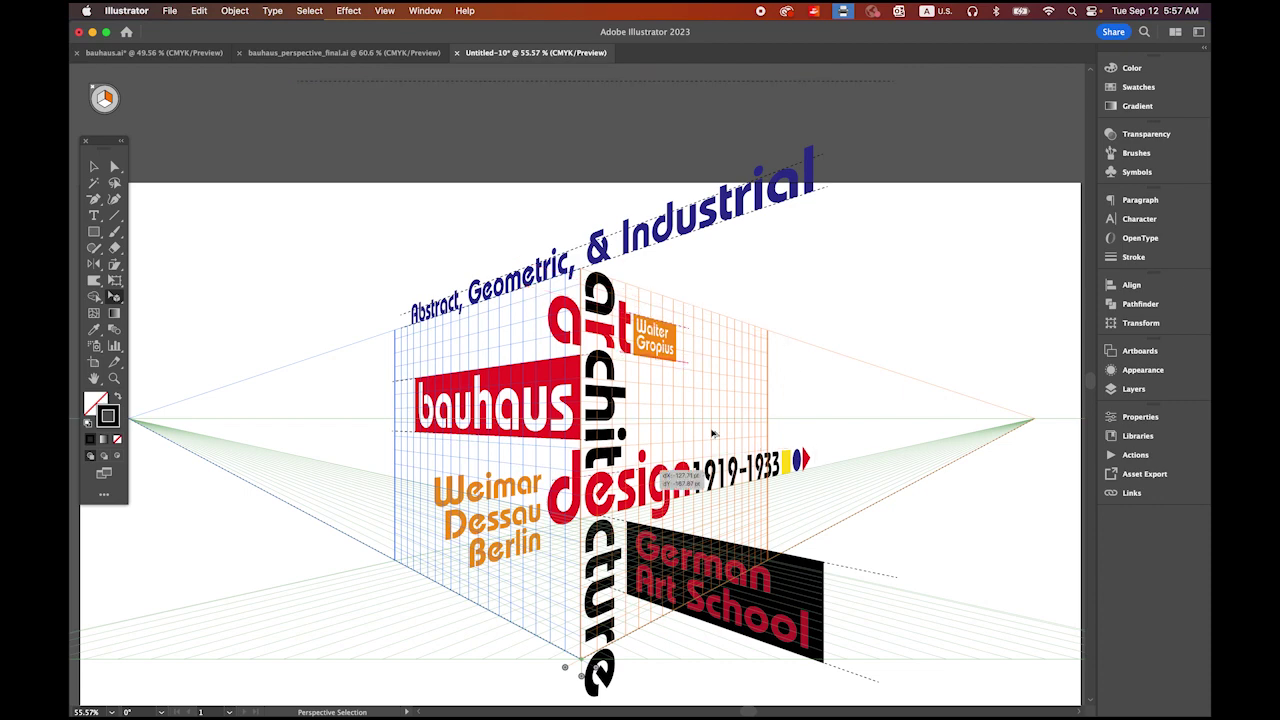
left_click(114, 296)
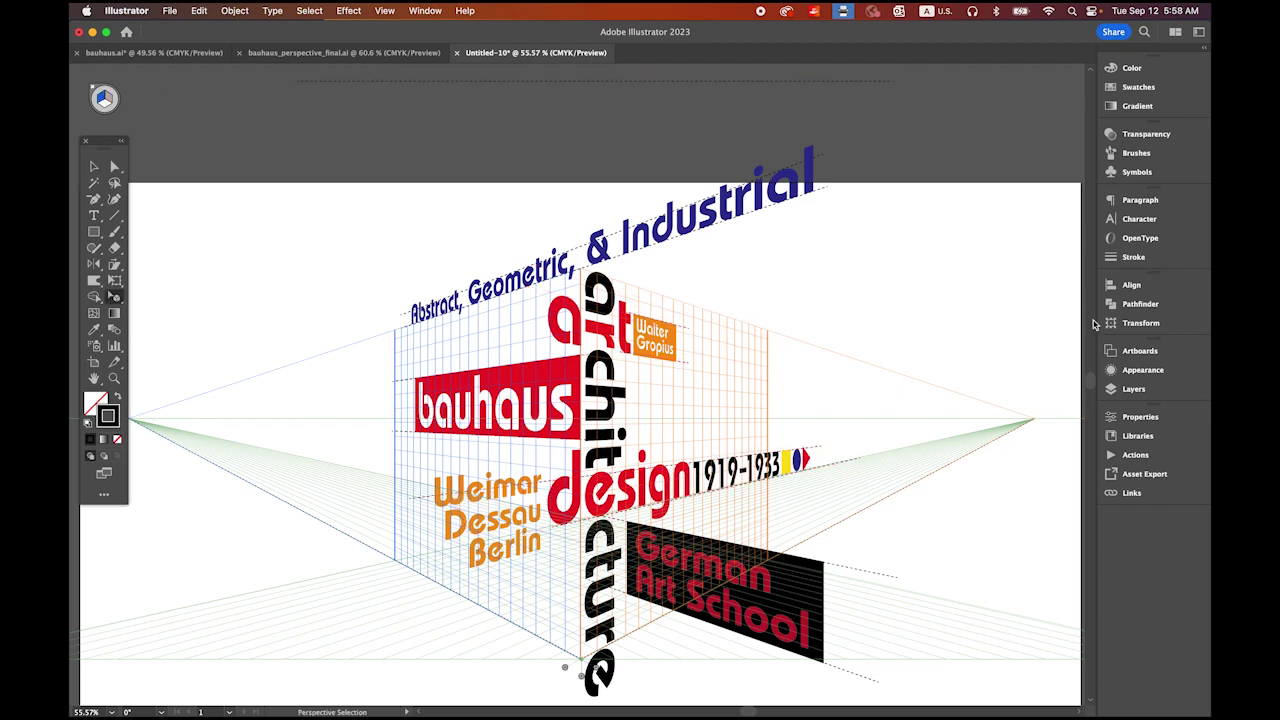
Unlock Layer 1 and fit dashed perspective lines above and below Weimar Dessau Berlin, shortening them to the text's width.
left_click(1133, 389)
scroll(757, 400, "down", 5)
scroll(757, 400, "left", 5)
scroll(907, 345, "right", 4)
scroll(907, 345, "up", 2)
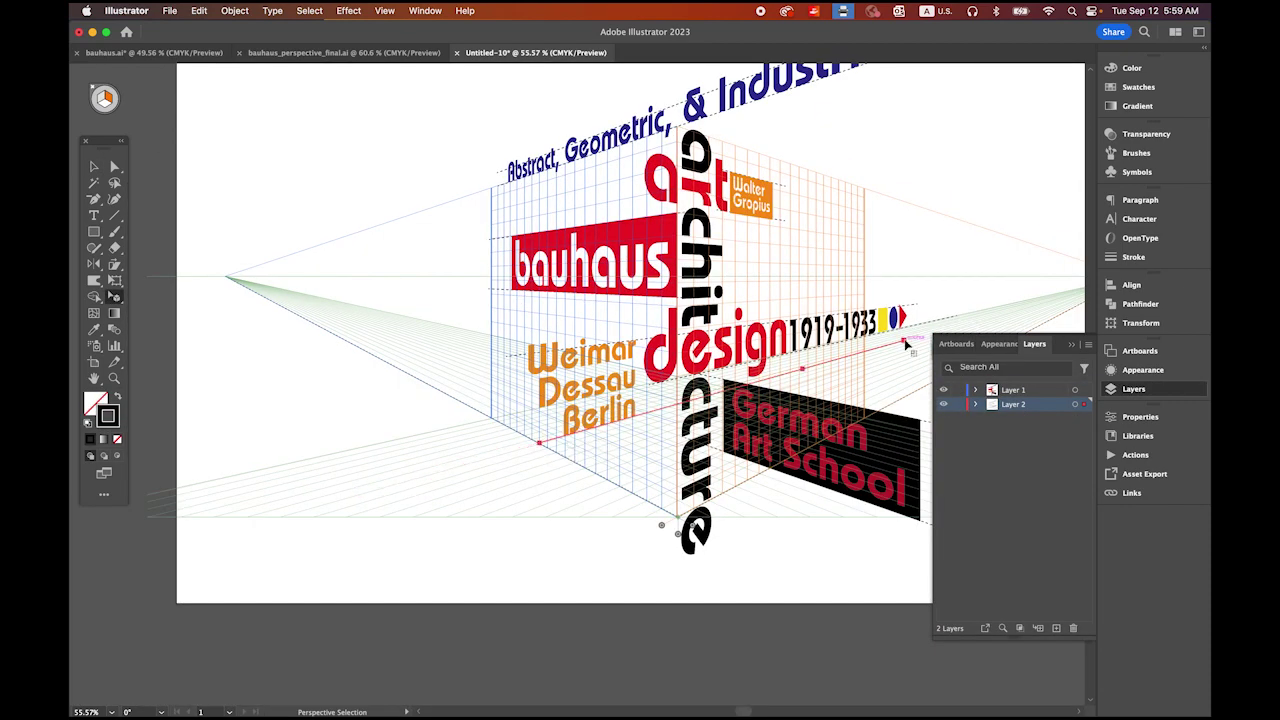
left_click_drag(905, 342, 671, 407)
left_click_drag(366, 106, 266, 166)
Hide the perspective grid and draw a vertical dashed line along the left edge of architecture, extending past both ends of the word.
left_click(92, 87)
left_click_drag(203, 103, 234, 217)
left_click(115, 215)
mouse_move(544, 131)
left_mouse_down()
mouse_move(544, 697)
mouse_move(544, 629)
left_mouse_up()
left_click(96, 168)
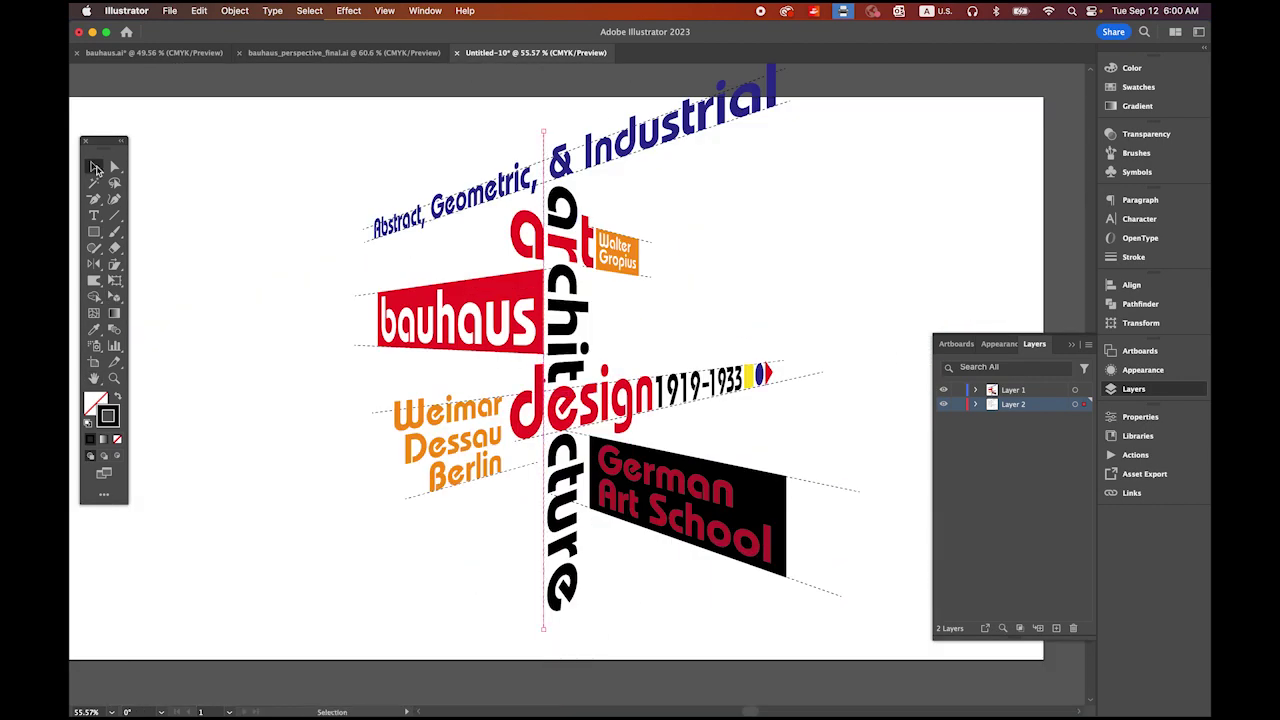
Duplicate the vertical dashed line on architecture's right side and place shorter copies at the outer edges of the surrounding text and blocks.
left_click_drag(374, 246, 516, 640)
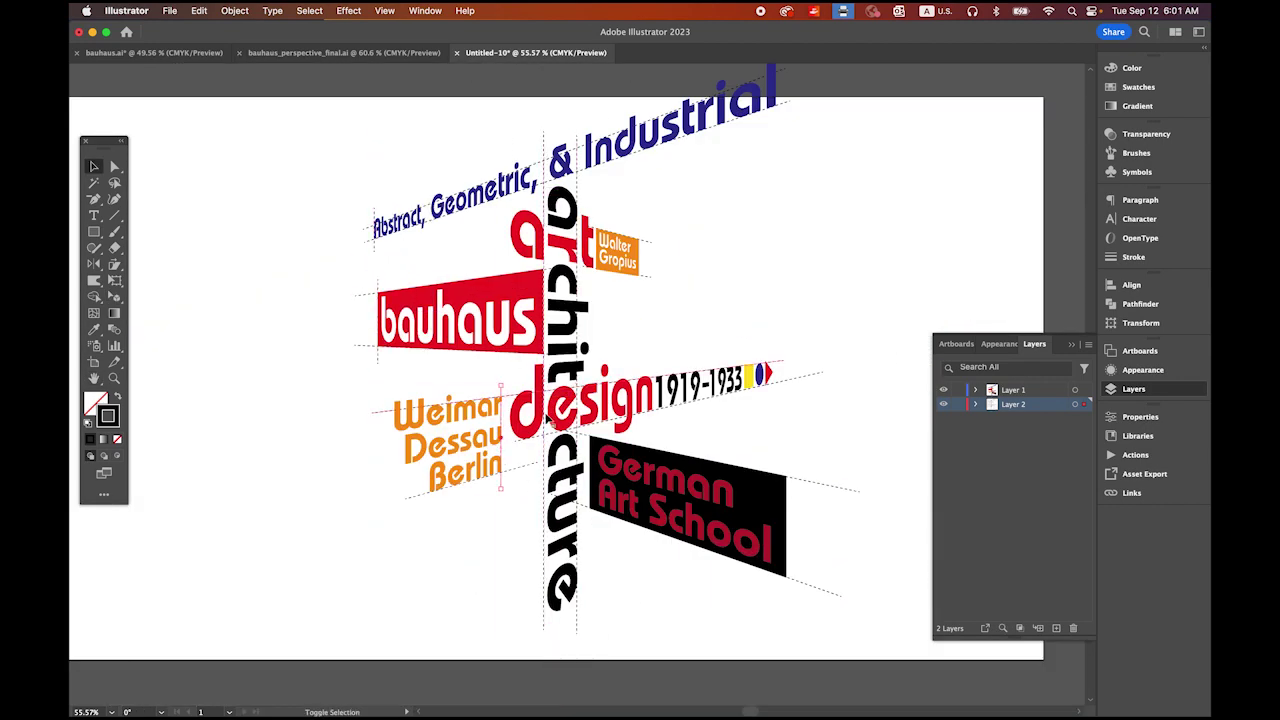
left_click(229, 151)
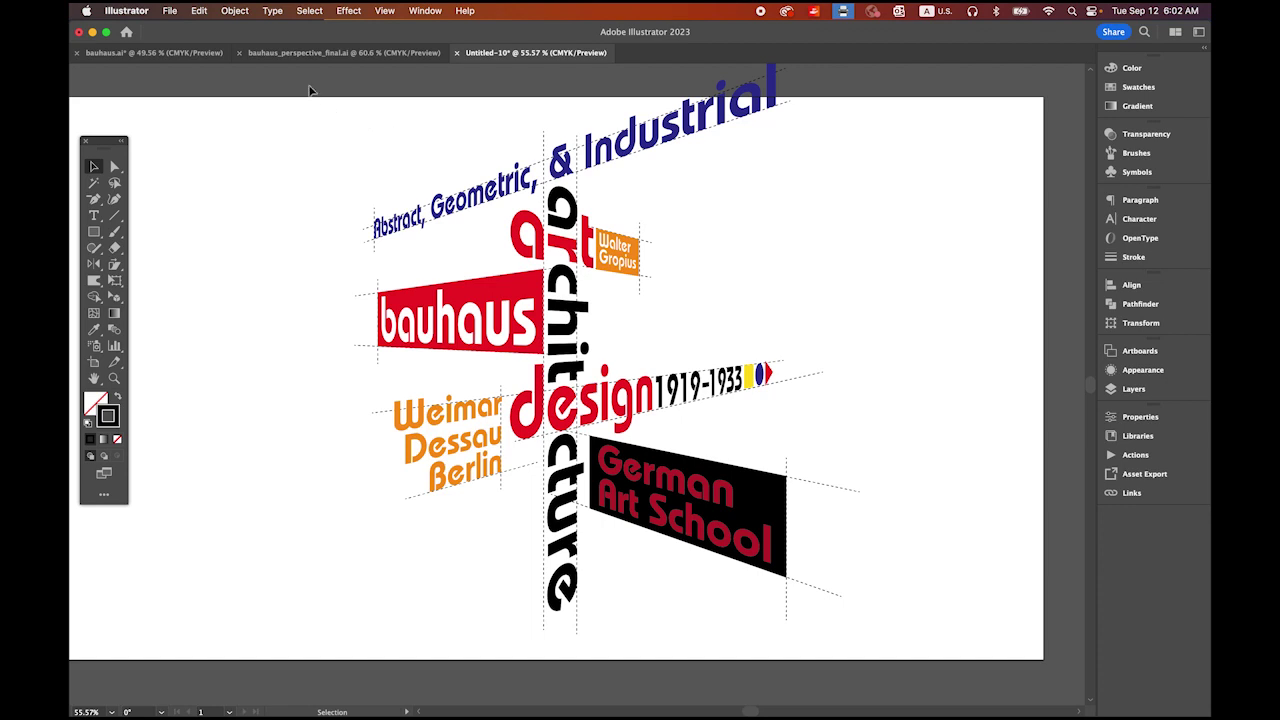
Select all the artwork and scale it down proportionally to fit inside the artboard.
key("super+a")
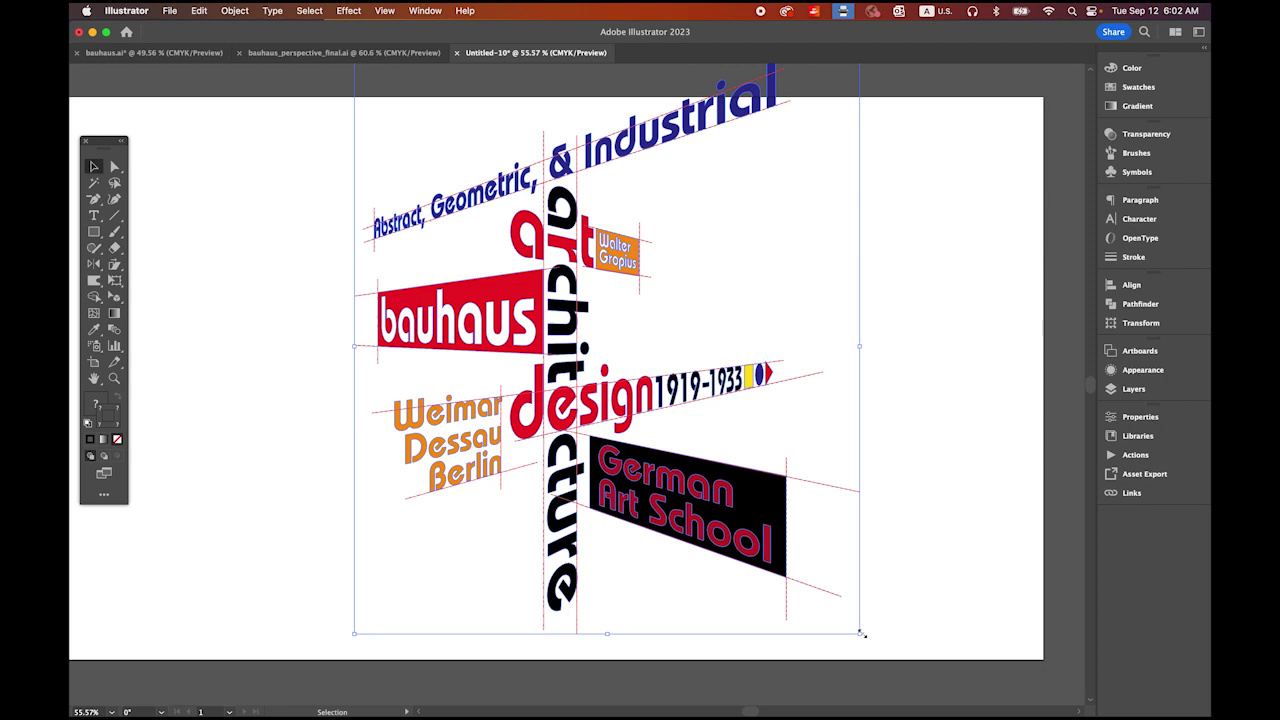
left_click_drag(861, 633, 826, 610)
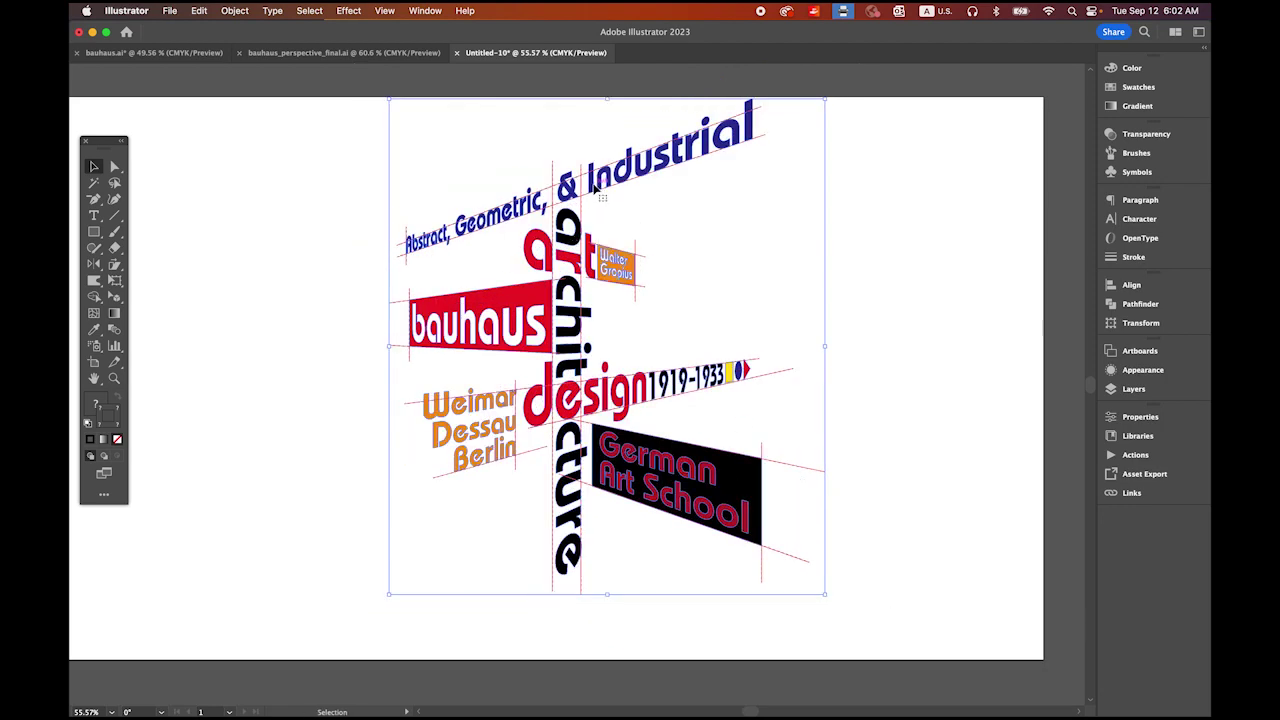
Move the selected artwork slightly down and to the left on the artboard, and deselect it.
left_click_drag(594, 188, 569, 203)
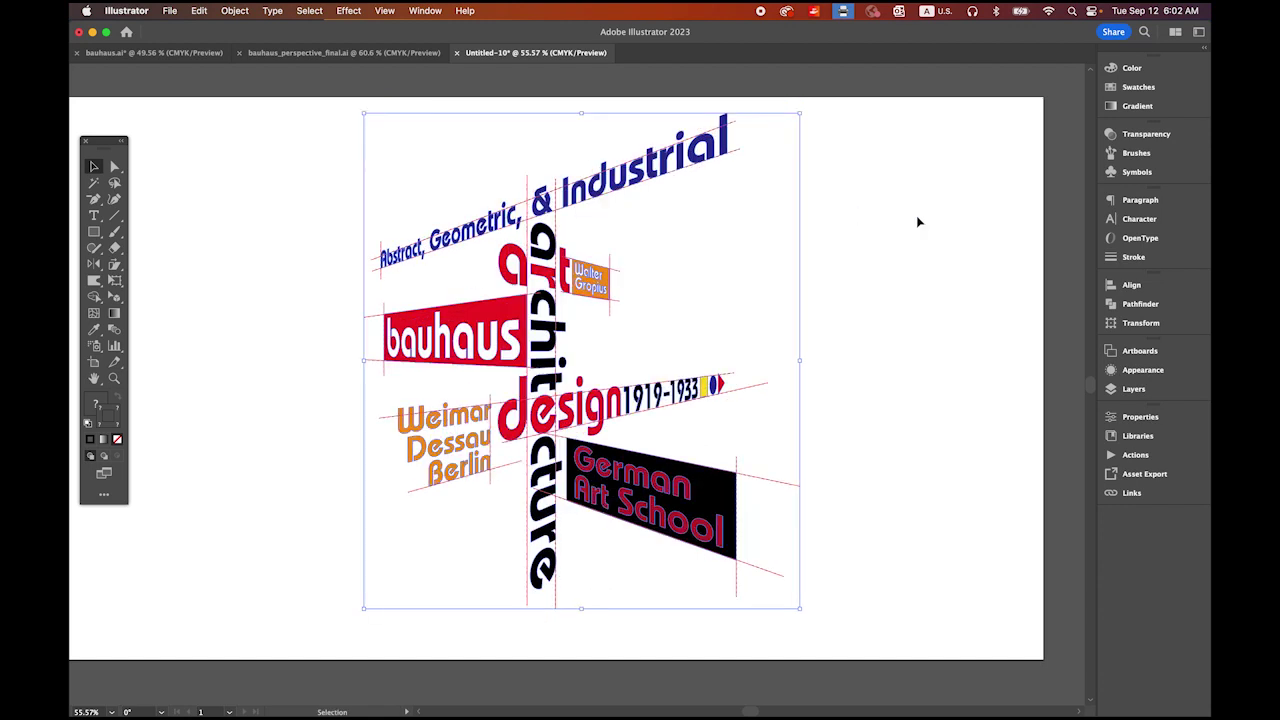
left_click(918, 222)
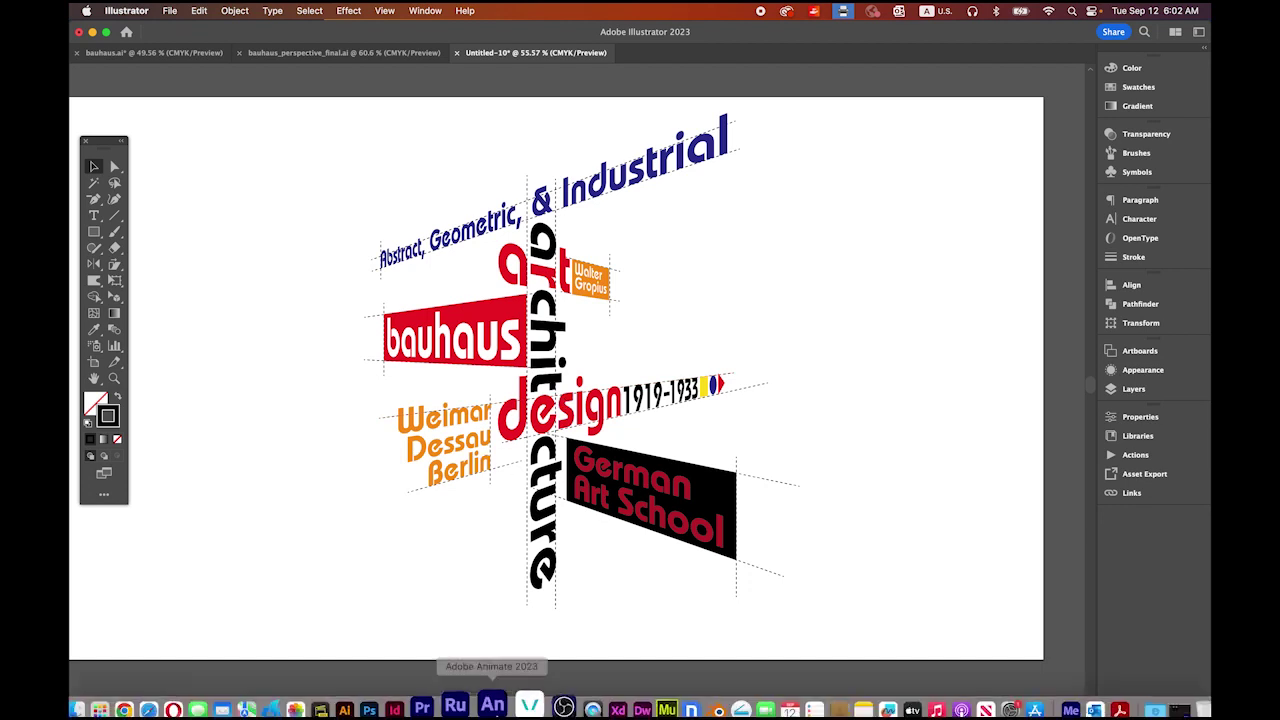
Switch to Adobe Animate, create a 1280 × 720 HTML5 Canvas document, and show its timeline.
left_click(494, 690)
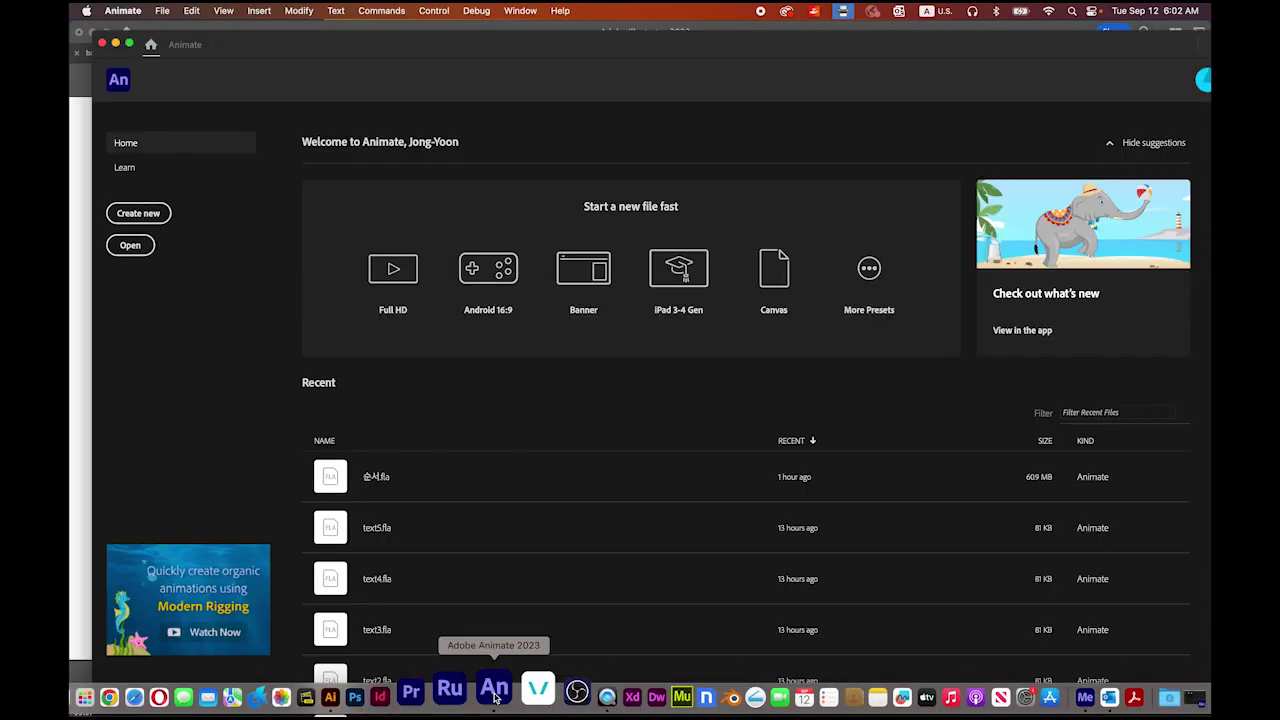
left_click(150, 213)
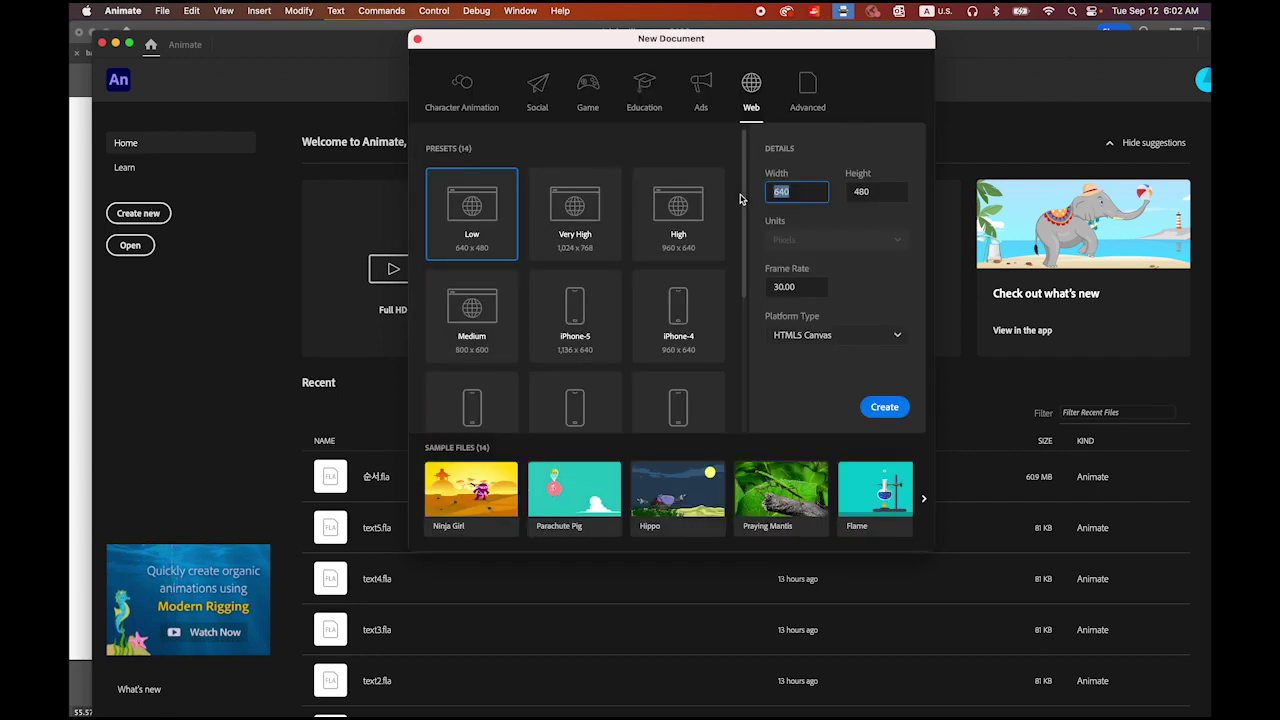
type("1280")
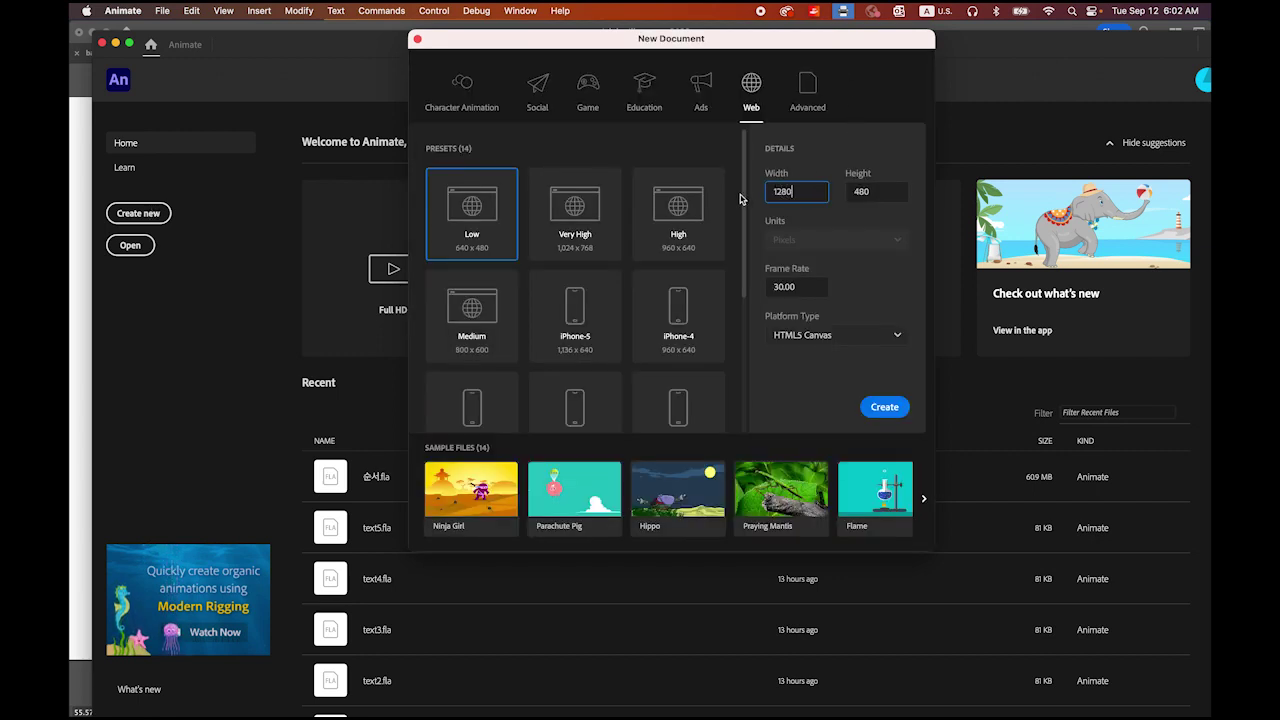
key("Tab")
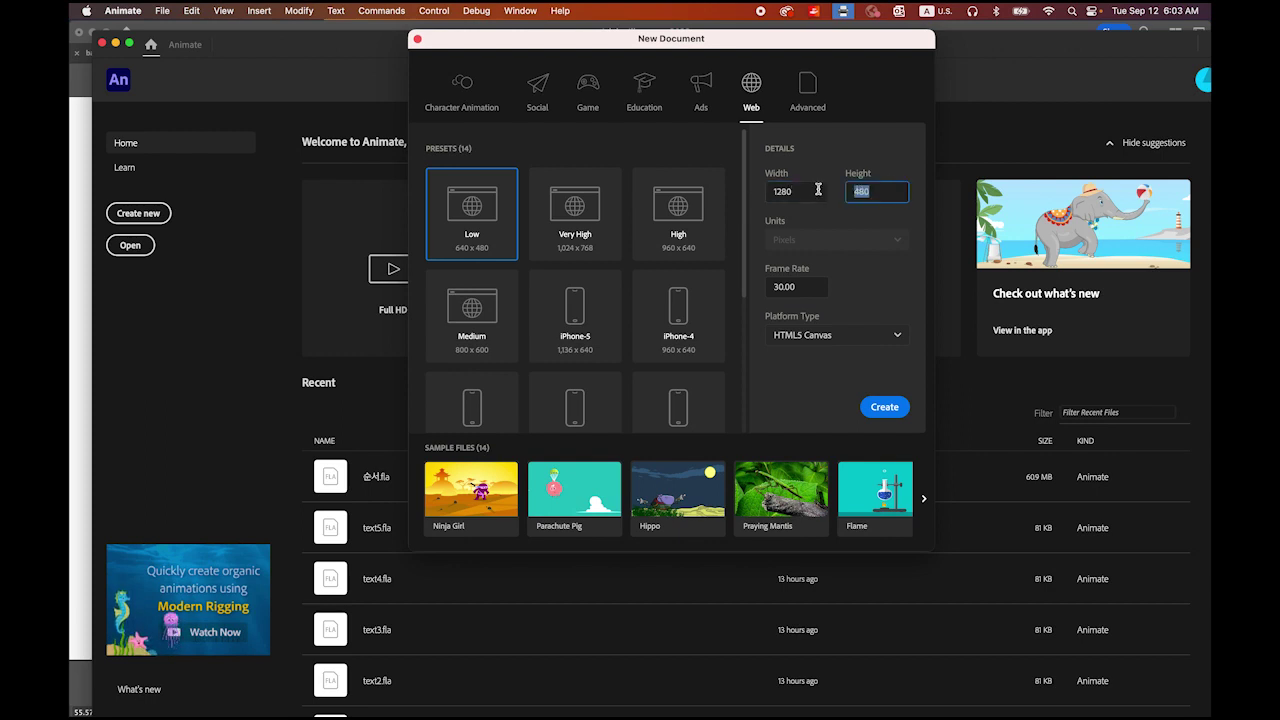
type("720")
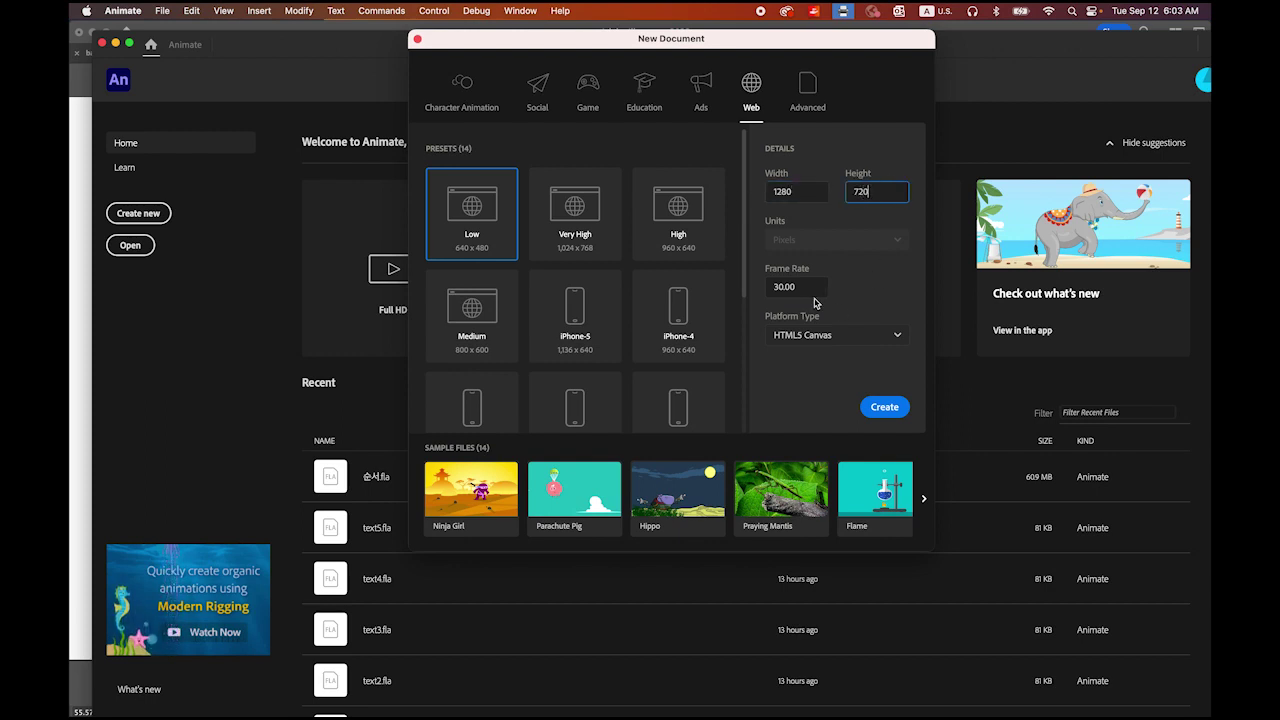
left_click(884, 407)
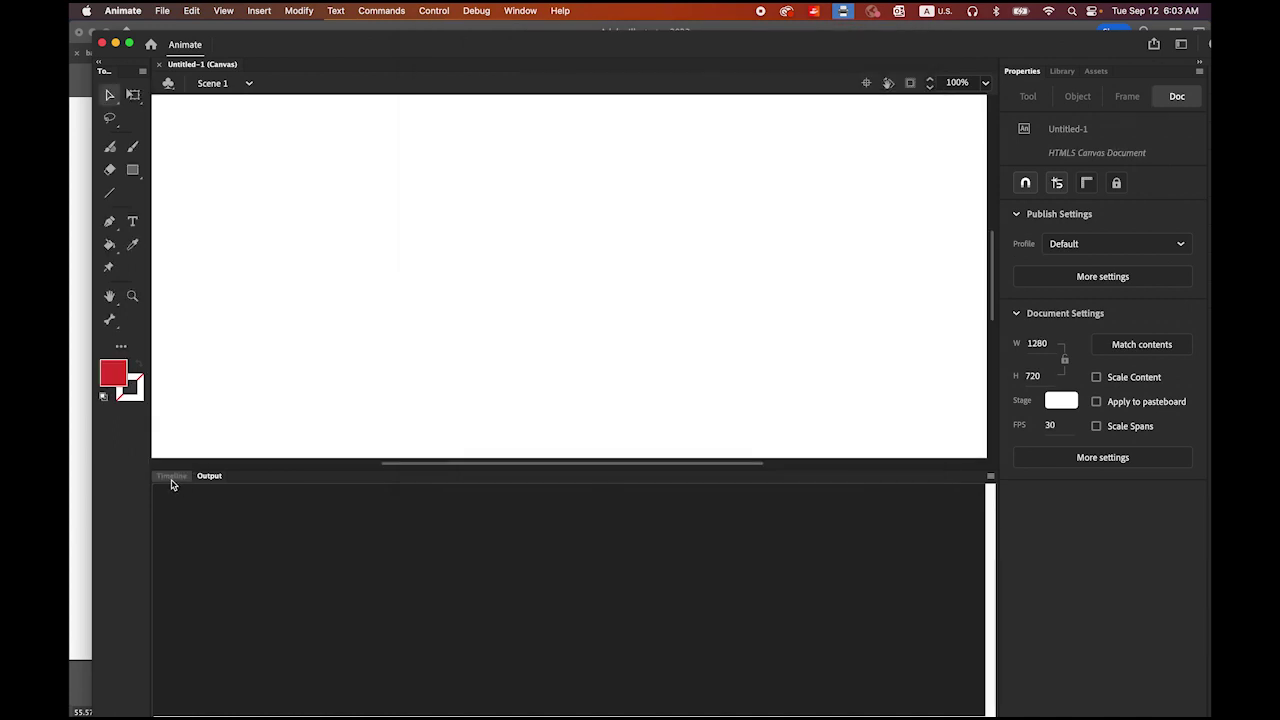
left_click(171, 479)
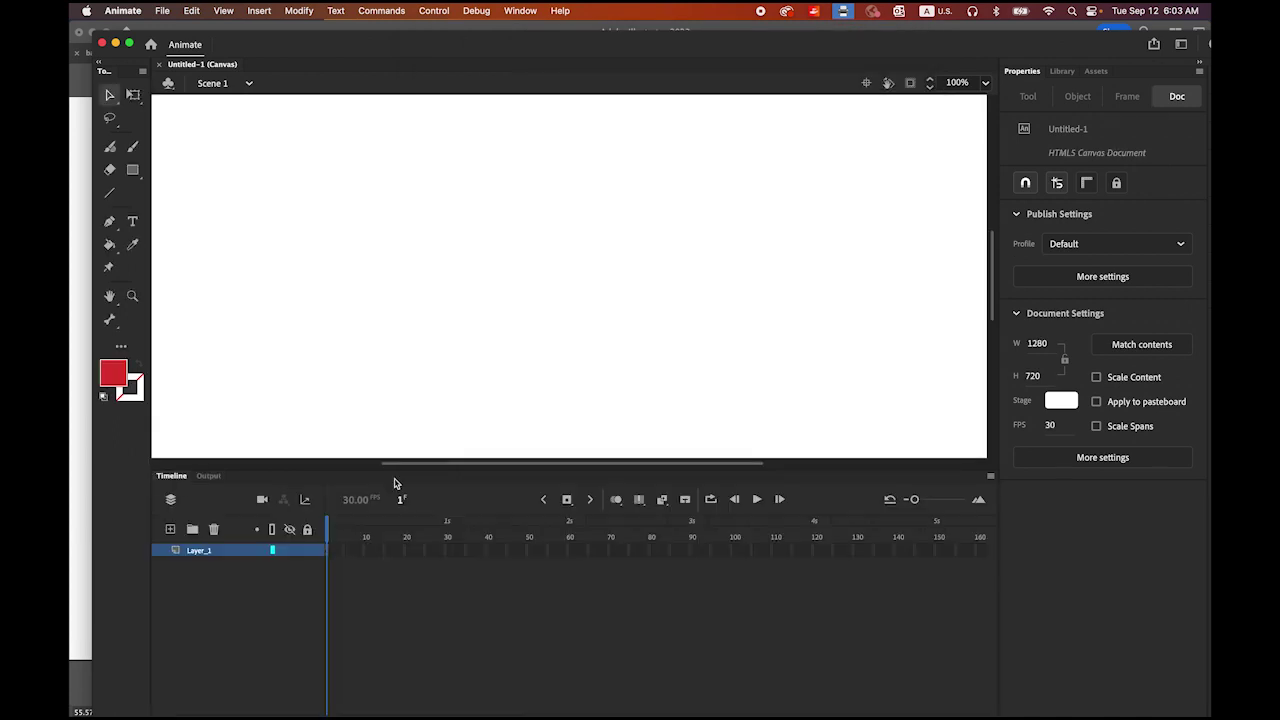
double_click(110, 297)
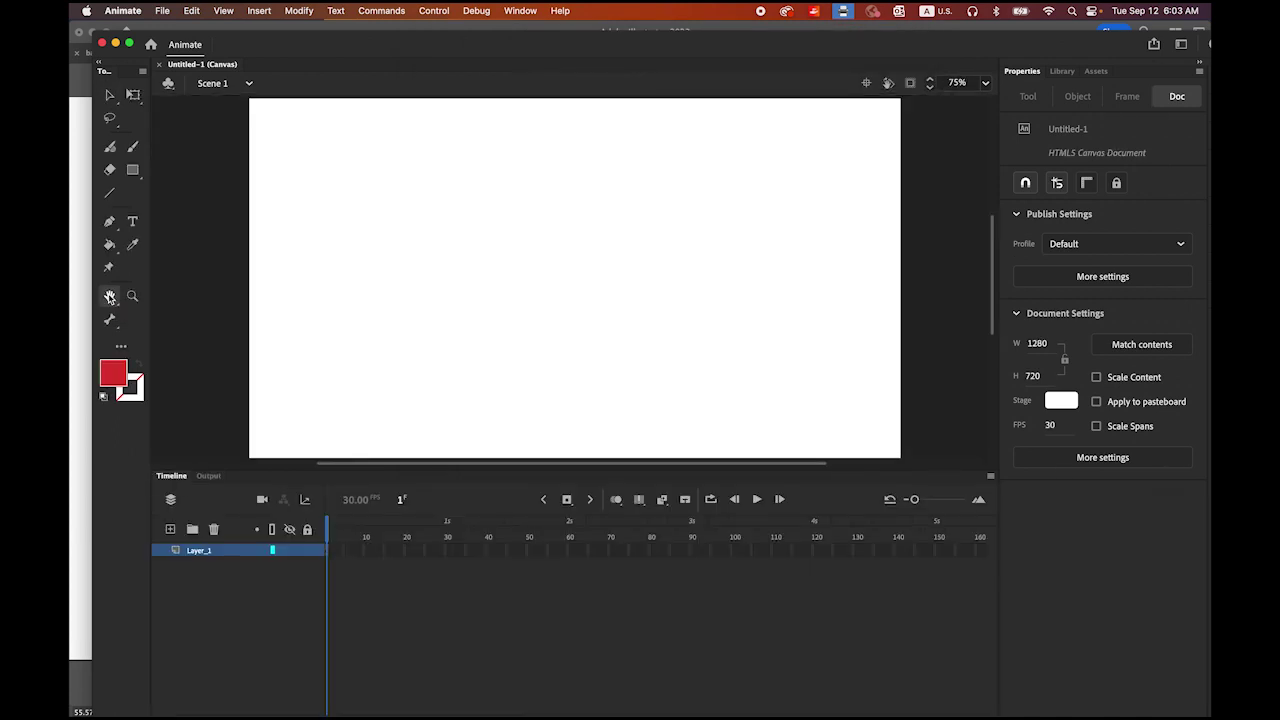
Return to Illustrator, lock Layer 1, and select and copy all the dashed lines on Layer 2.
left_click(80, 182)
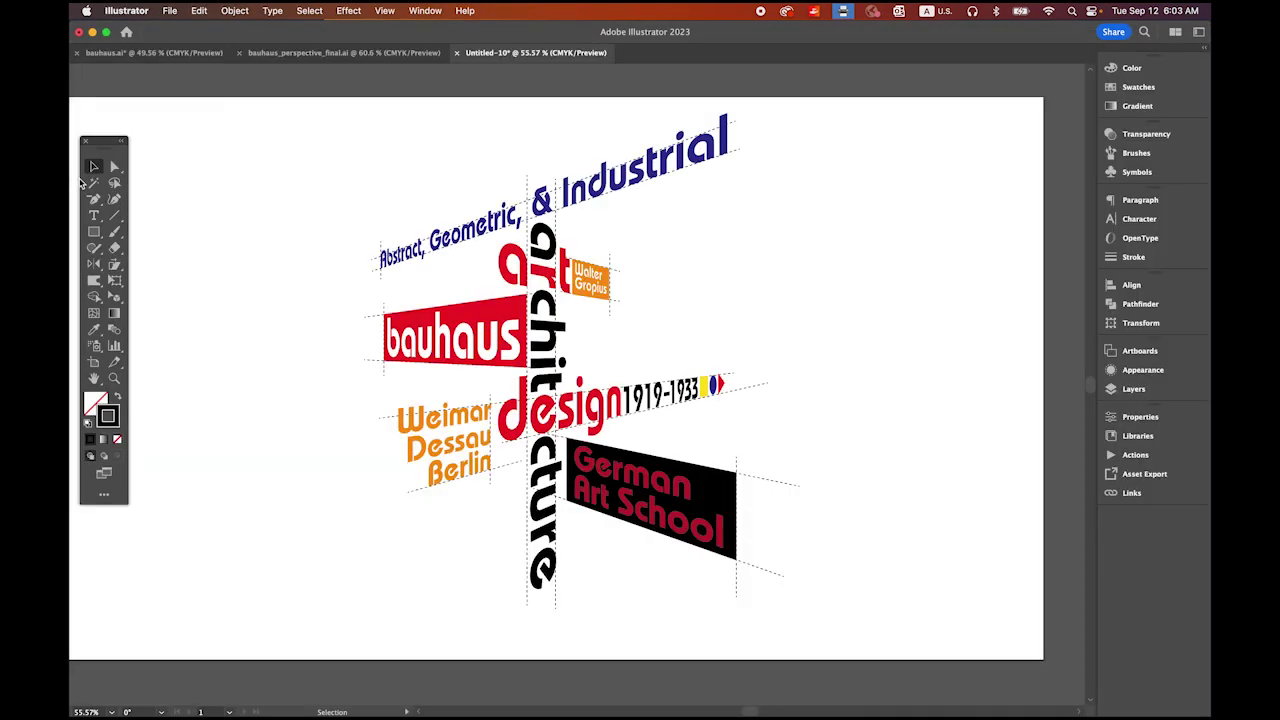
left_click(1114, 390)
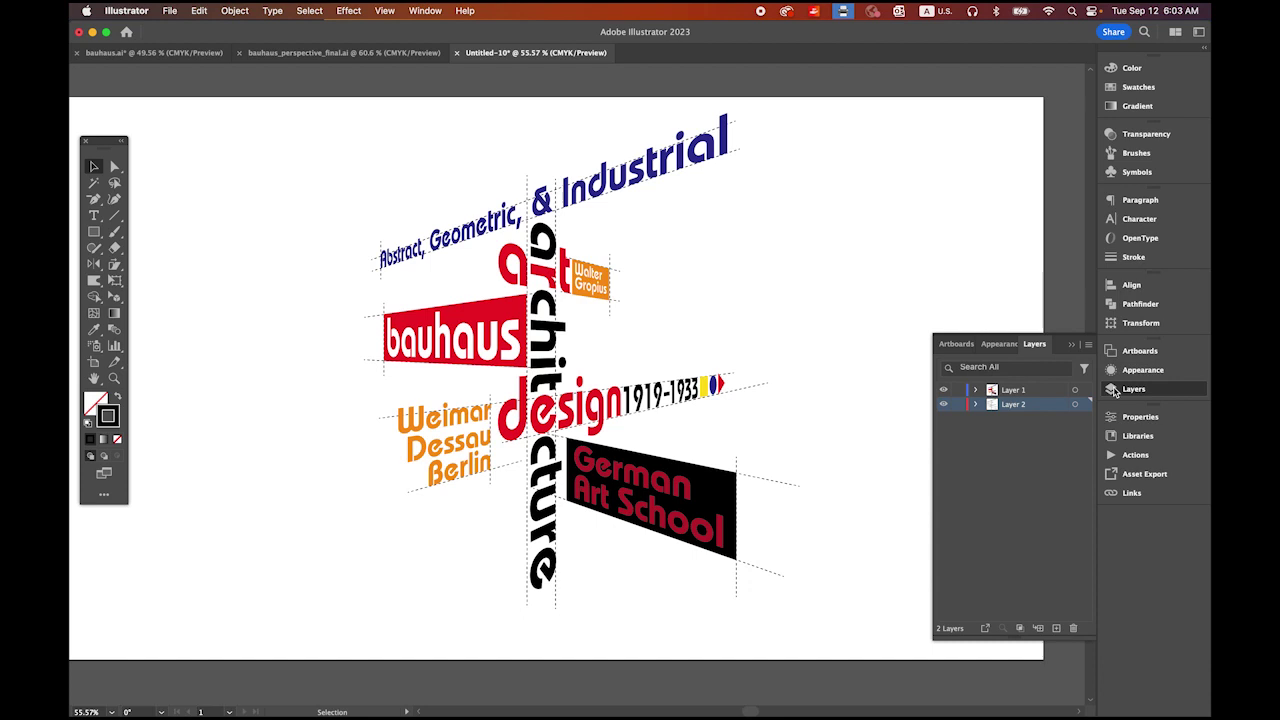
left_click(957, 390)
left_click_drag(315, 135, 855, 607)
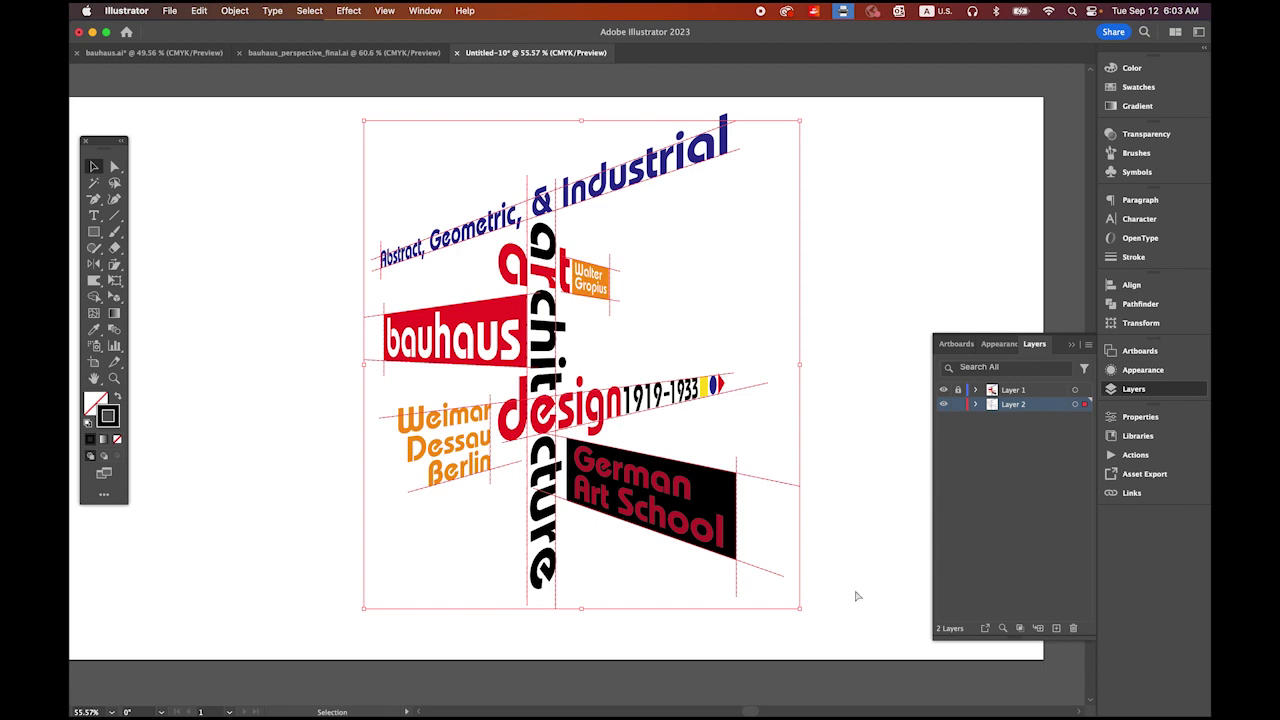
Switch to Animate, paste the dashed lines onto the stage using the AI file importer preferences, and deselect them.
mouse_move(406, 714)
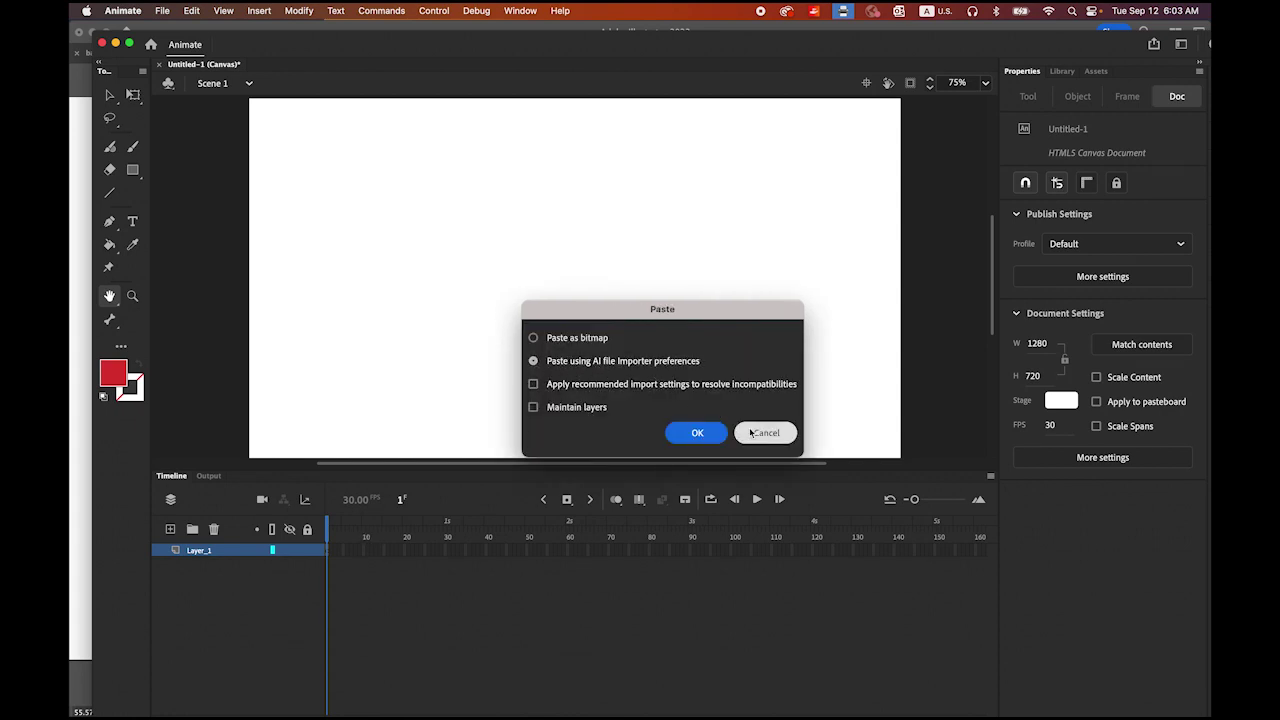
left_click(684, 437)
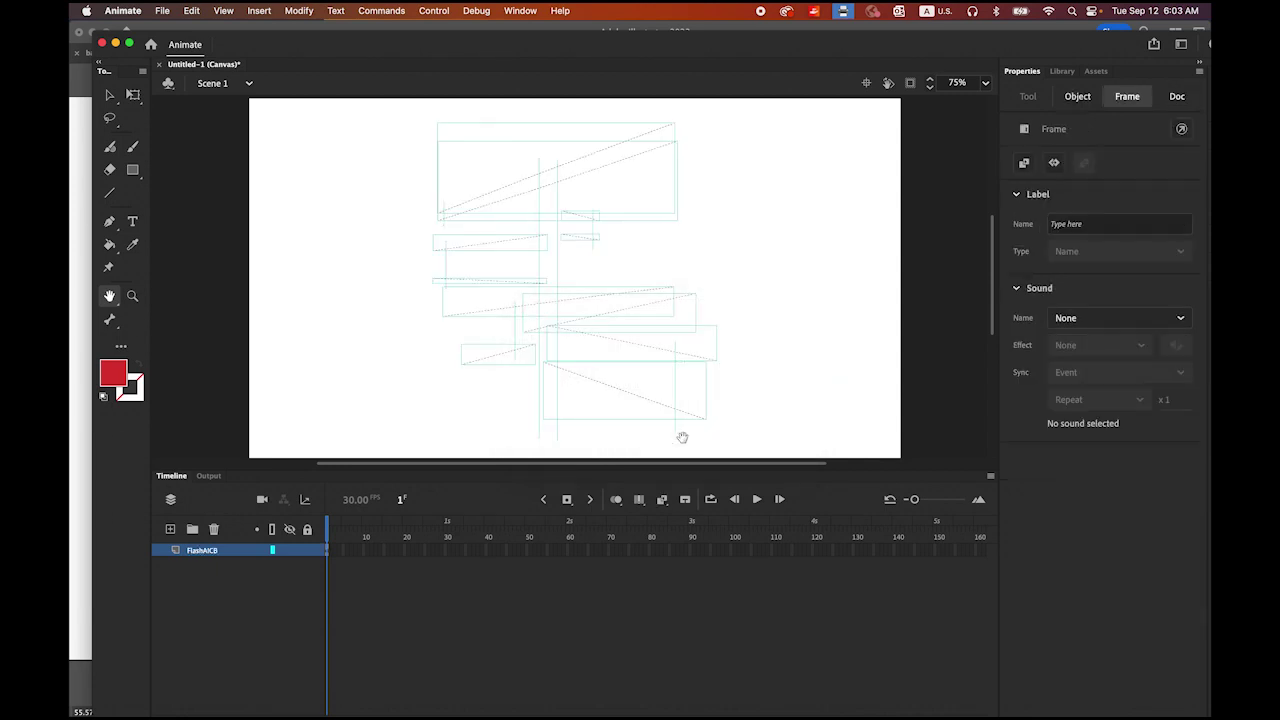
left_click(109, 94)
left_click(289, 134)
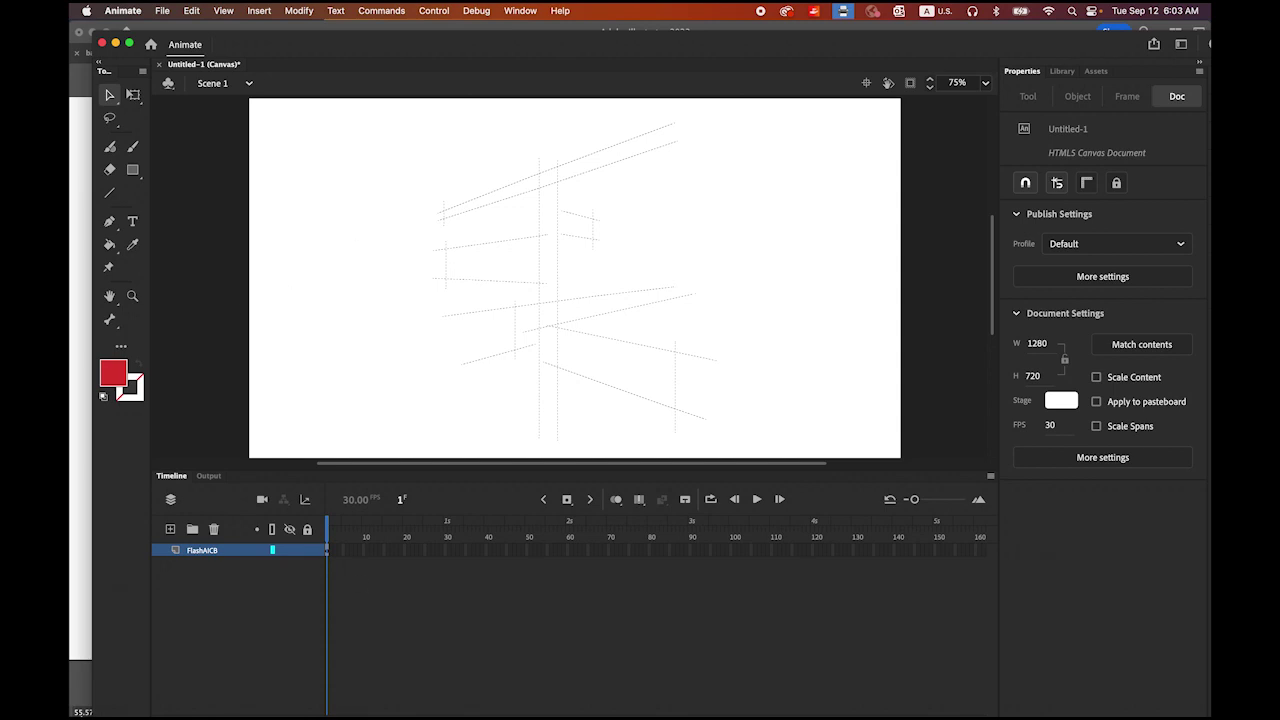
Return to Illustrator, lock Layer 2, unlock Layer 1, and copy all of Layer 1's text and blocks.
left_click(74, 557)
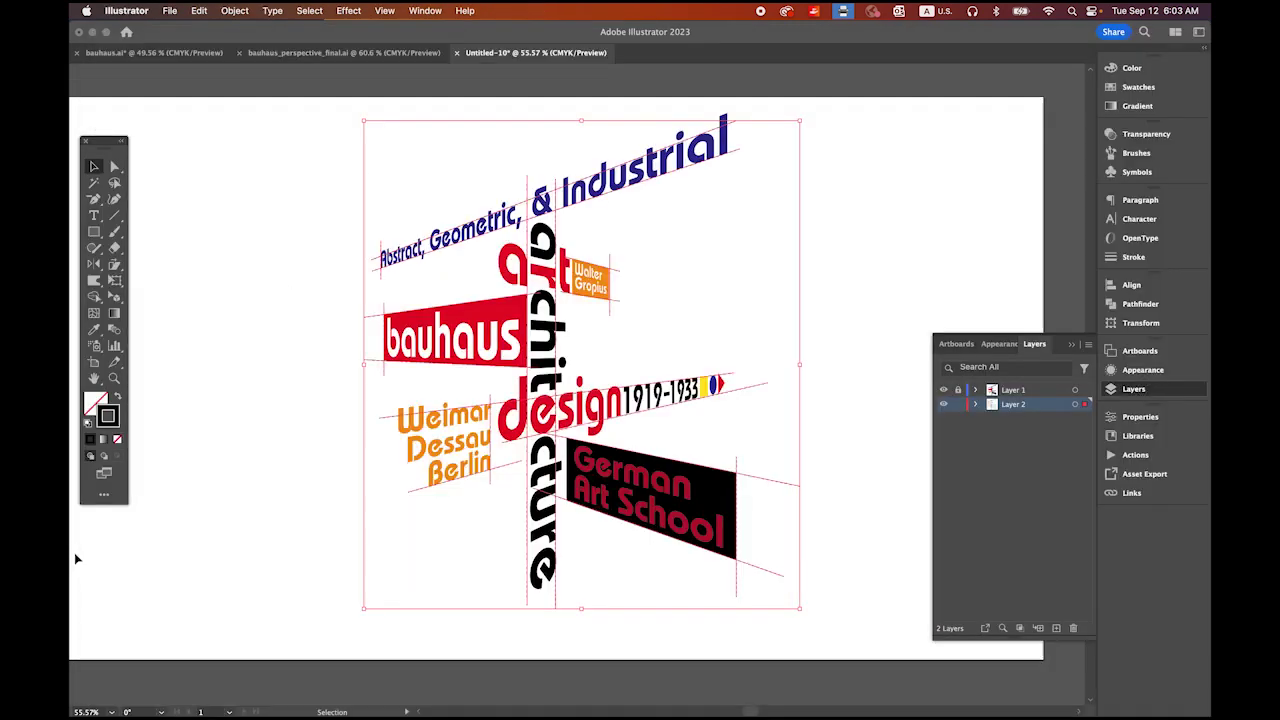
left_click(958, 404)
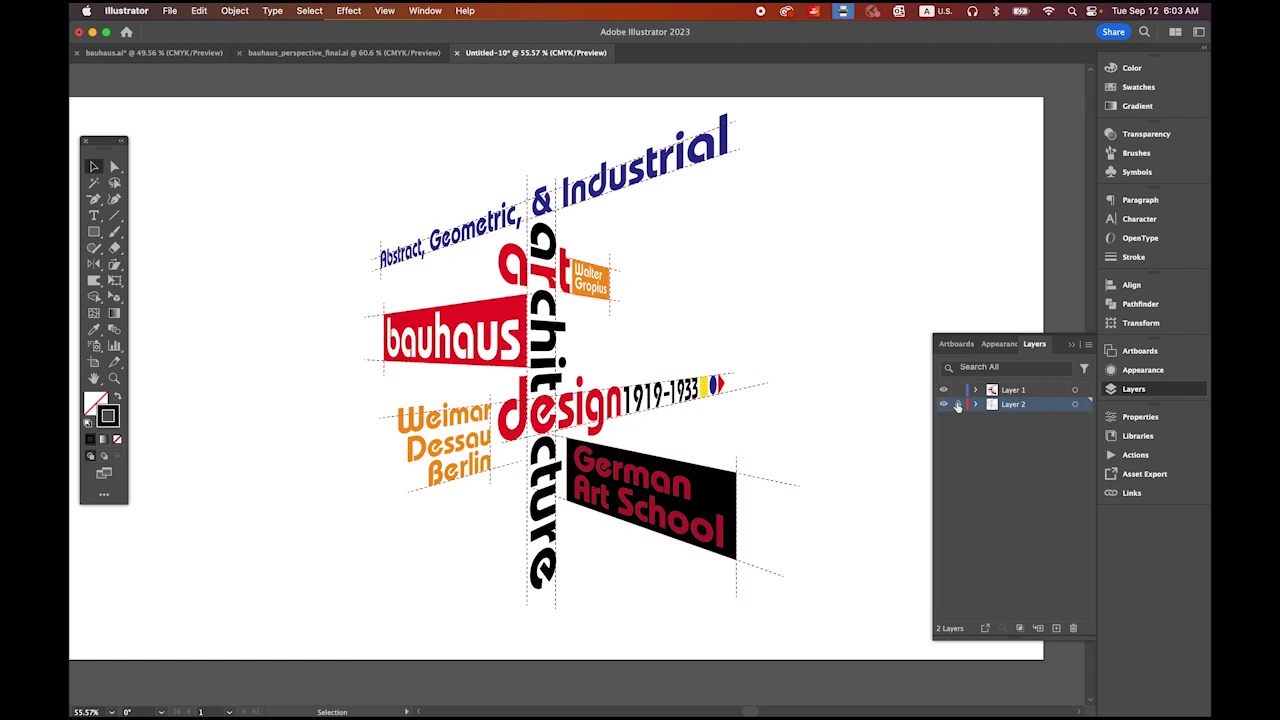
left_click(1008, 391)
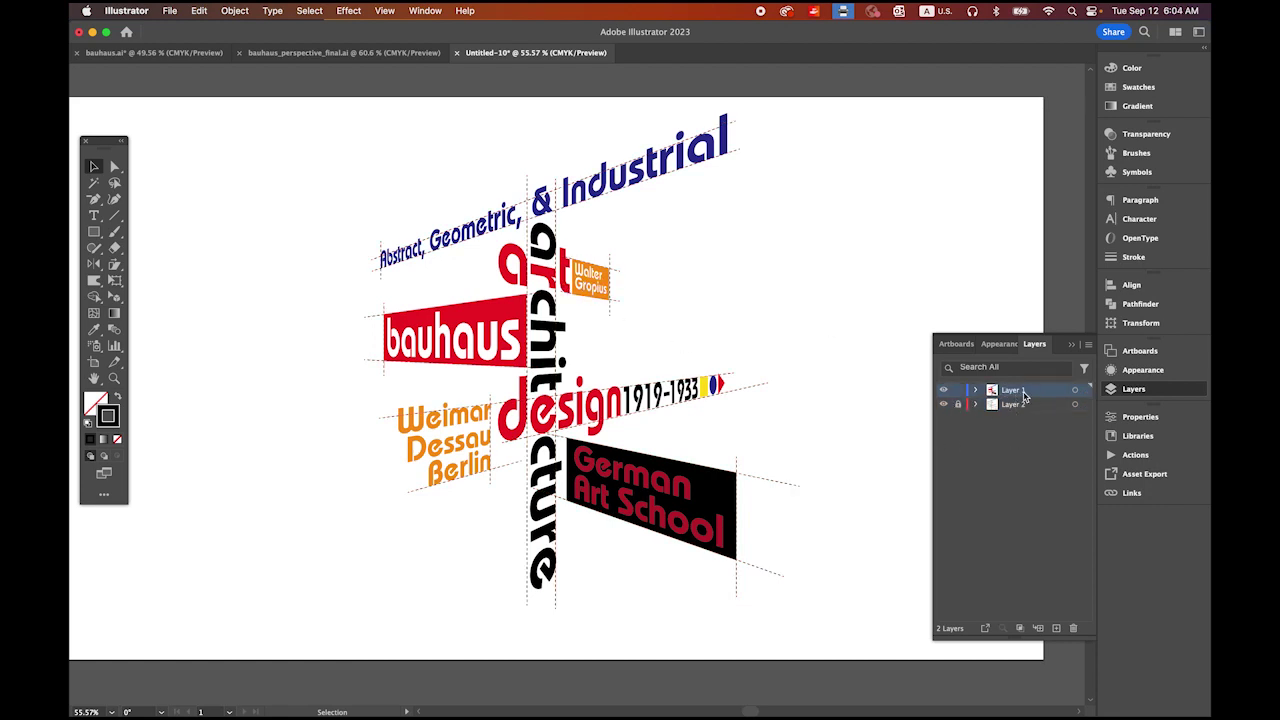
left_click_drag(307, 116, 855, 612)
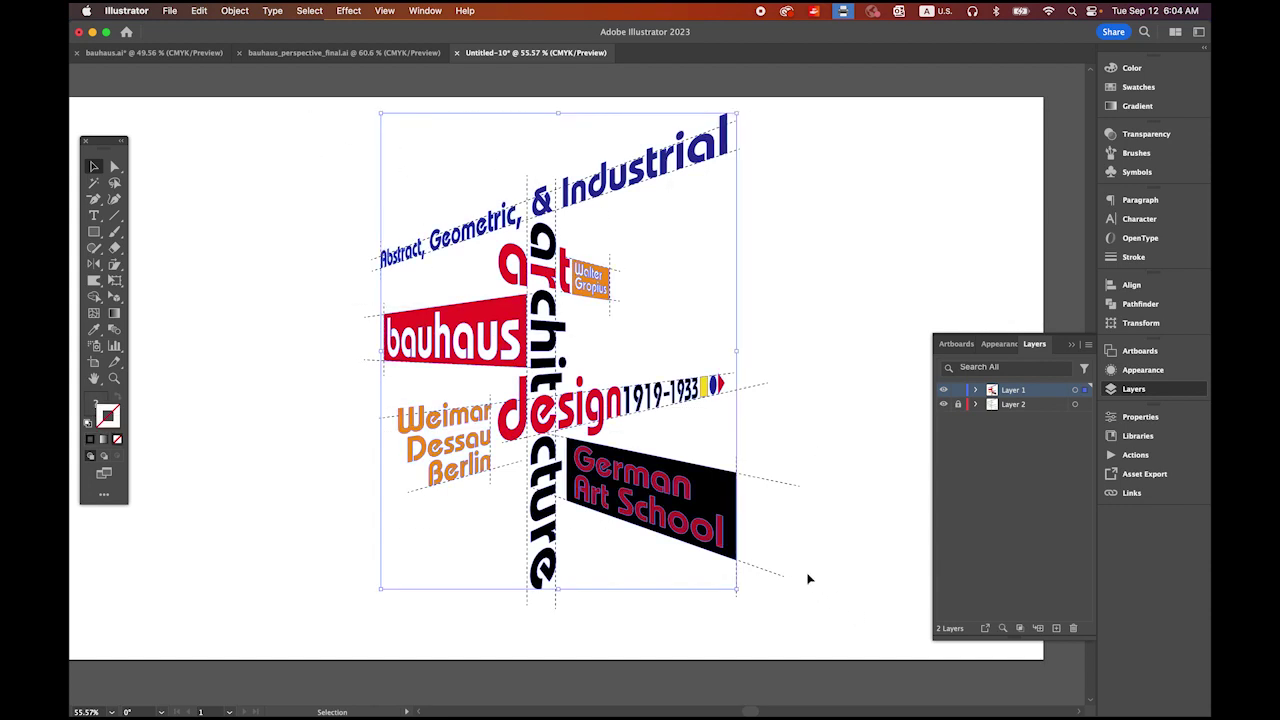
key("super+c")
Switch to Animate, add a new layer above the dashed lines, and paste the artwork using the AI file importer preferences.
mouse_move(326, 714)
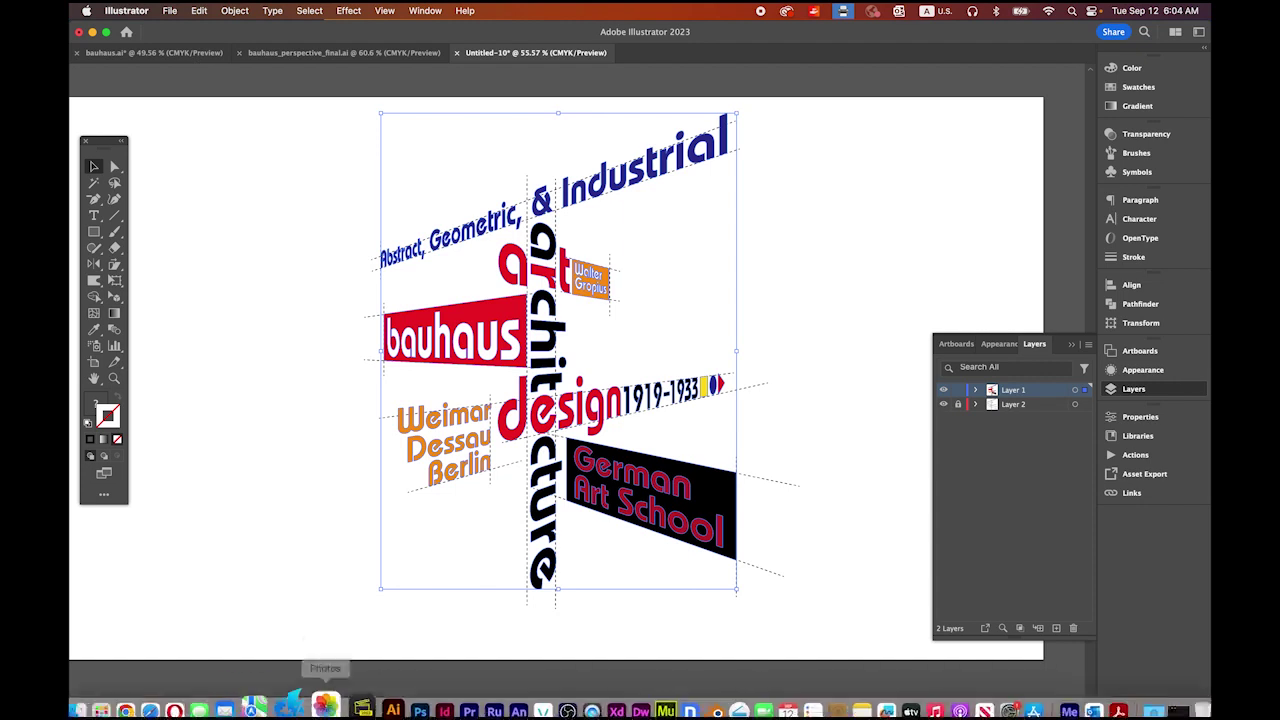
left_click(490, 692)
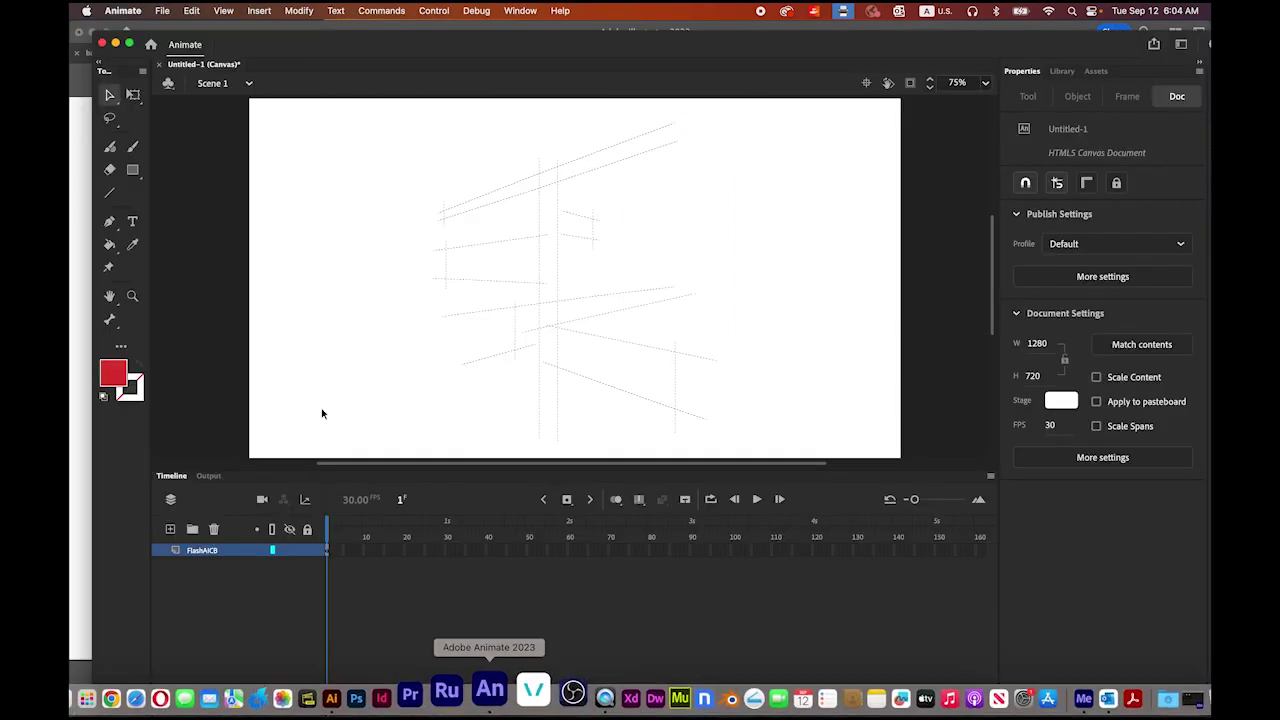
left_click(169, 530)
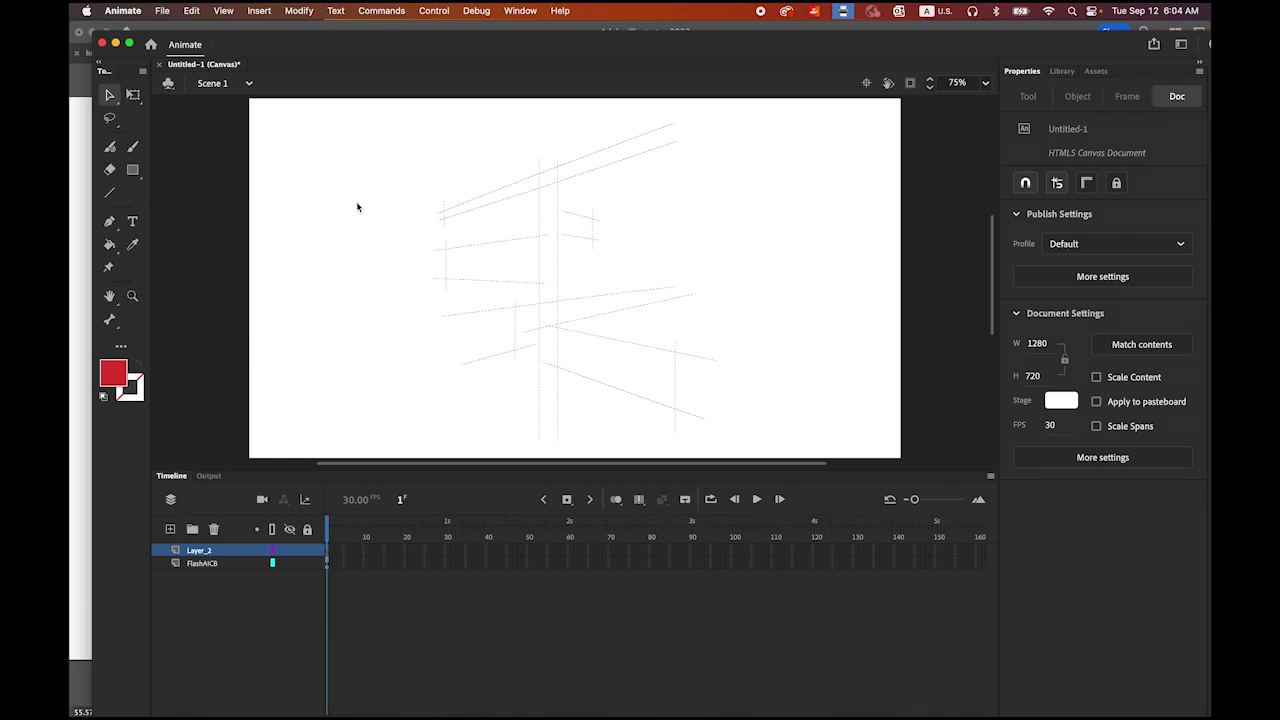
key("super+v")
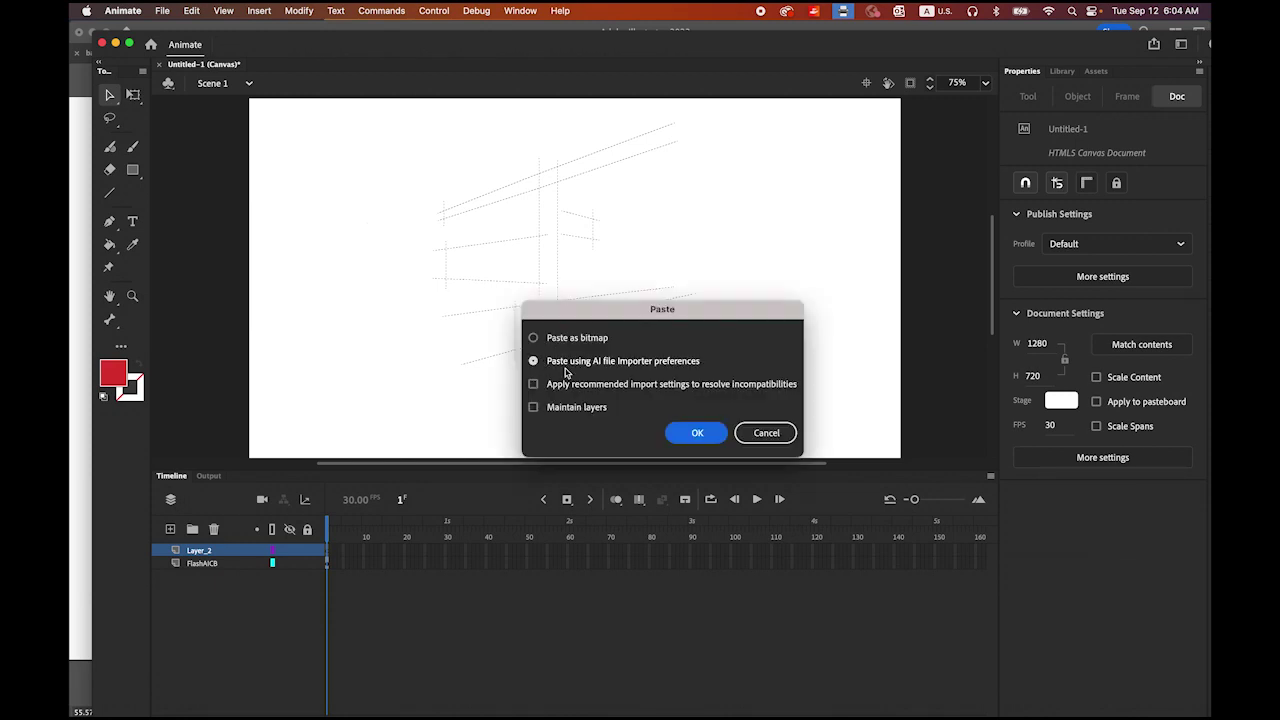
left_click(692, 436)
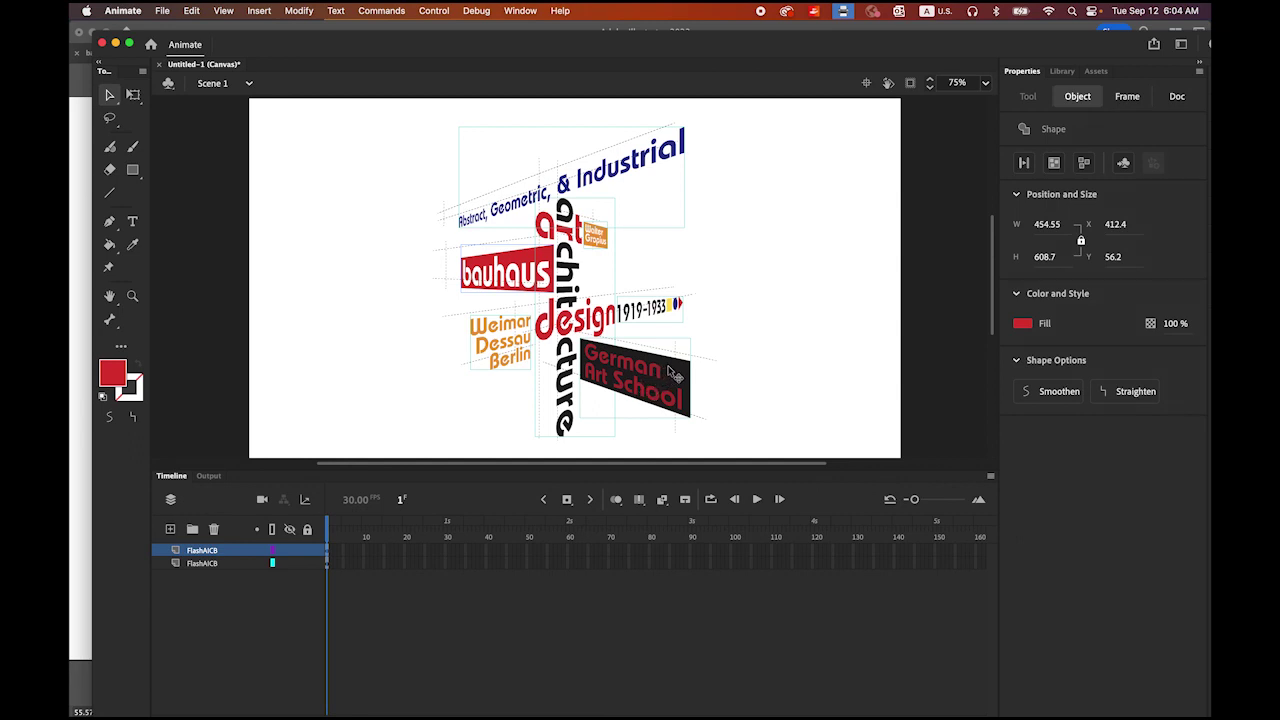
key("z")
left_click_drag(566, 276, 592, 291)
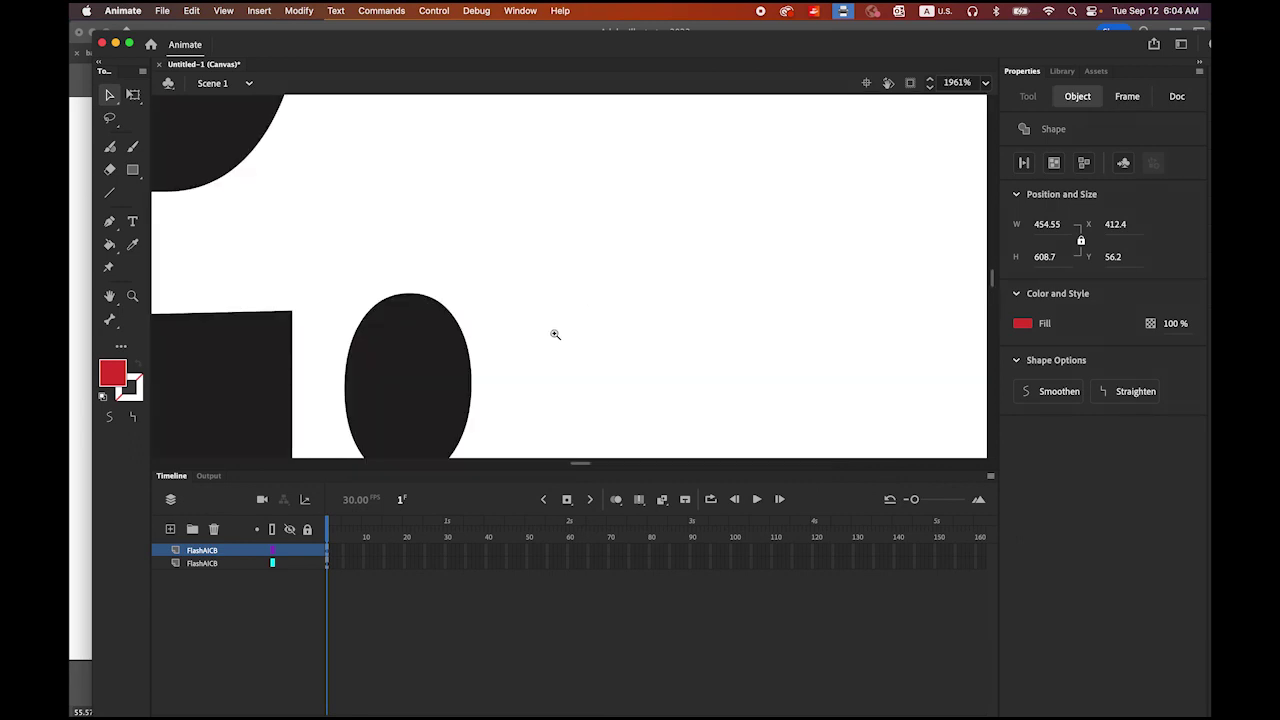
left_click(985, 84)
left_click(985, 84)
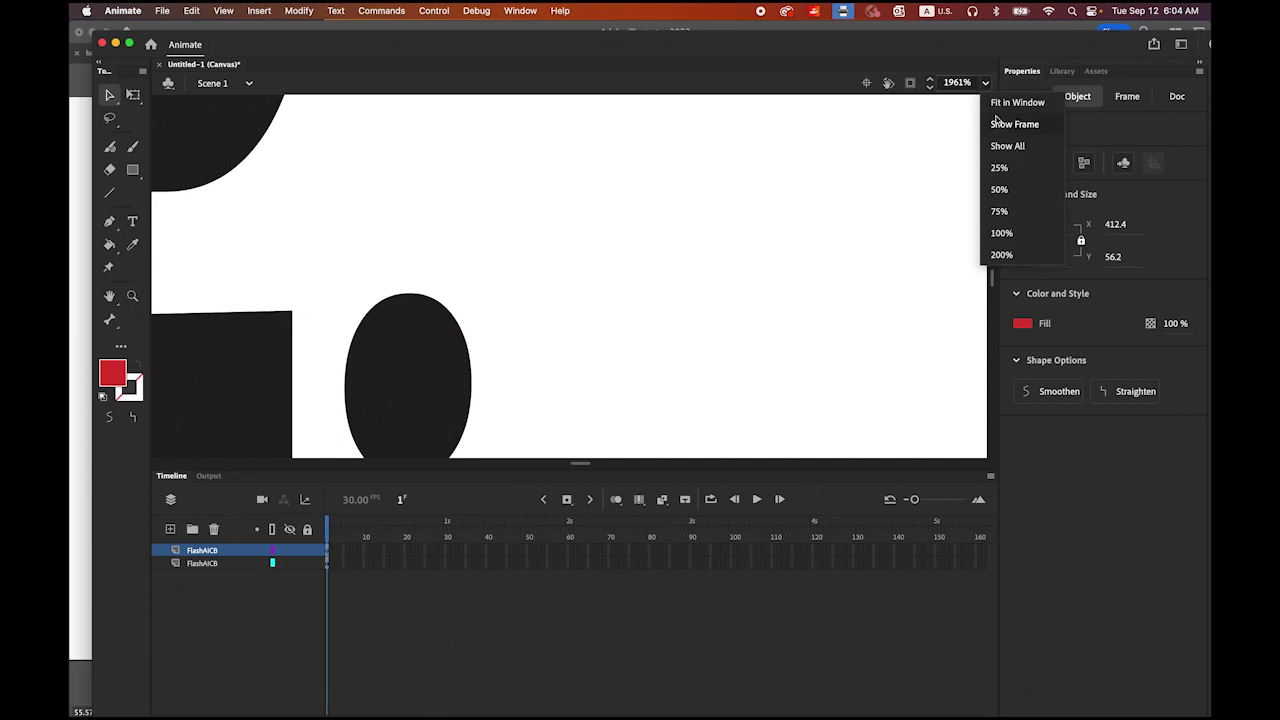
double_click(110, 296)
left_click(109, 95)
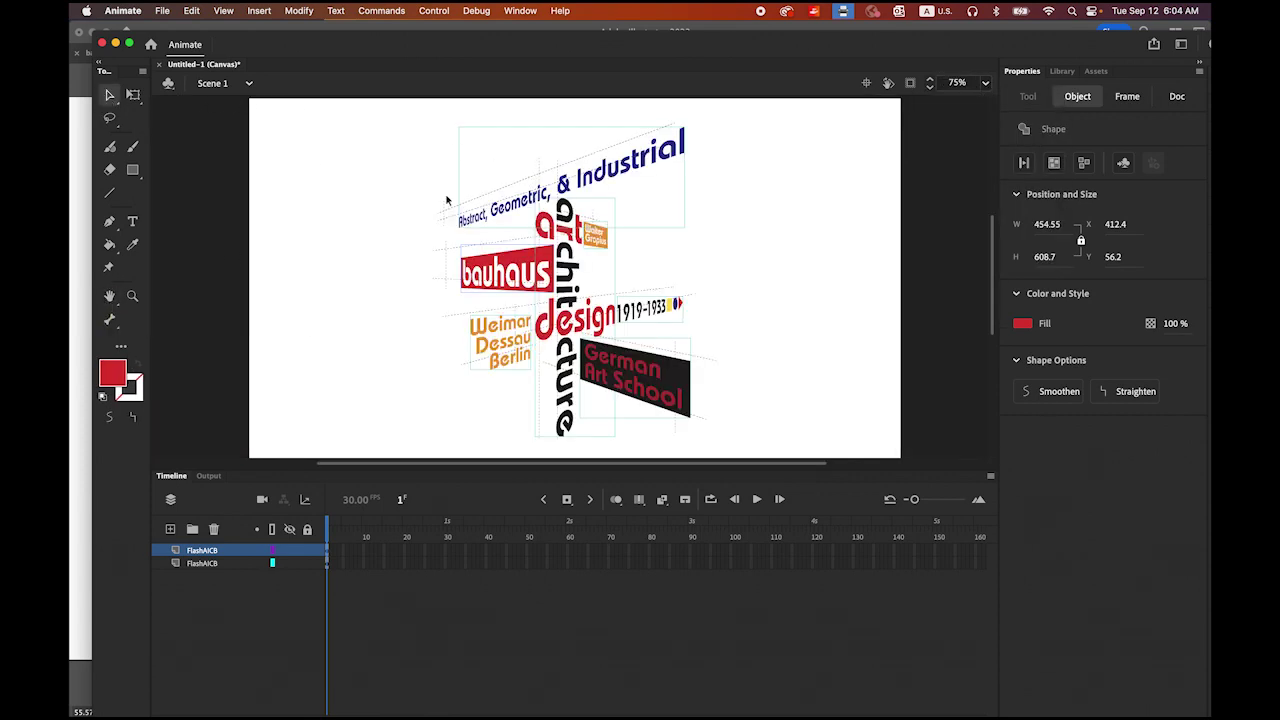
Align the pasted artwork with the dashed lines, placing it at about X 384.05, Y 38.8, and deselect it.
left_click_drag(677, 372, 661, 362)
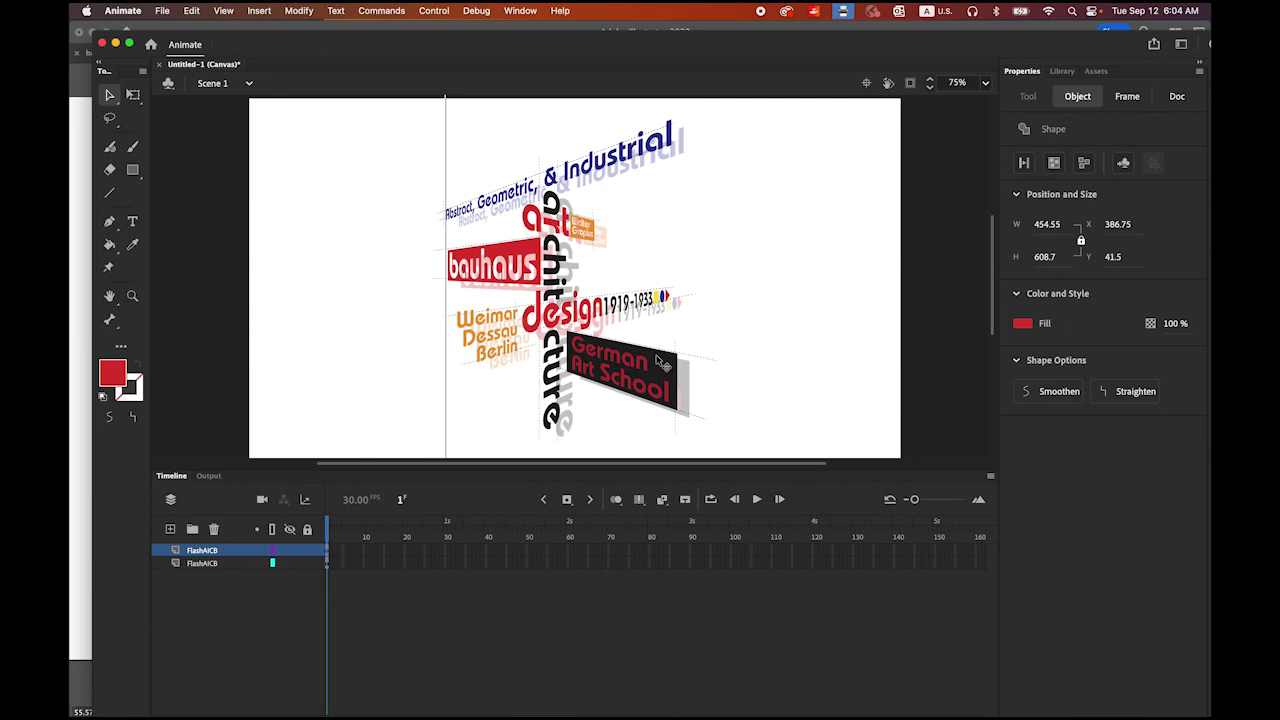
left_click_drag(659, 359, 659, 359)
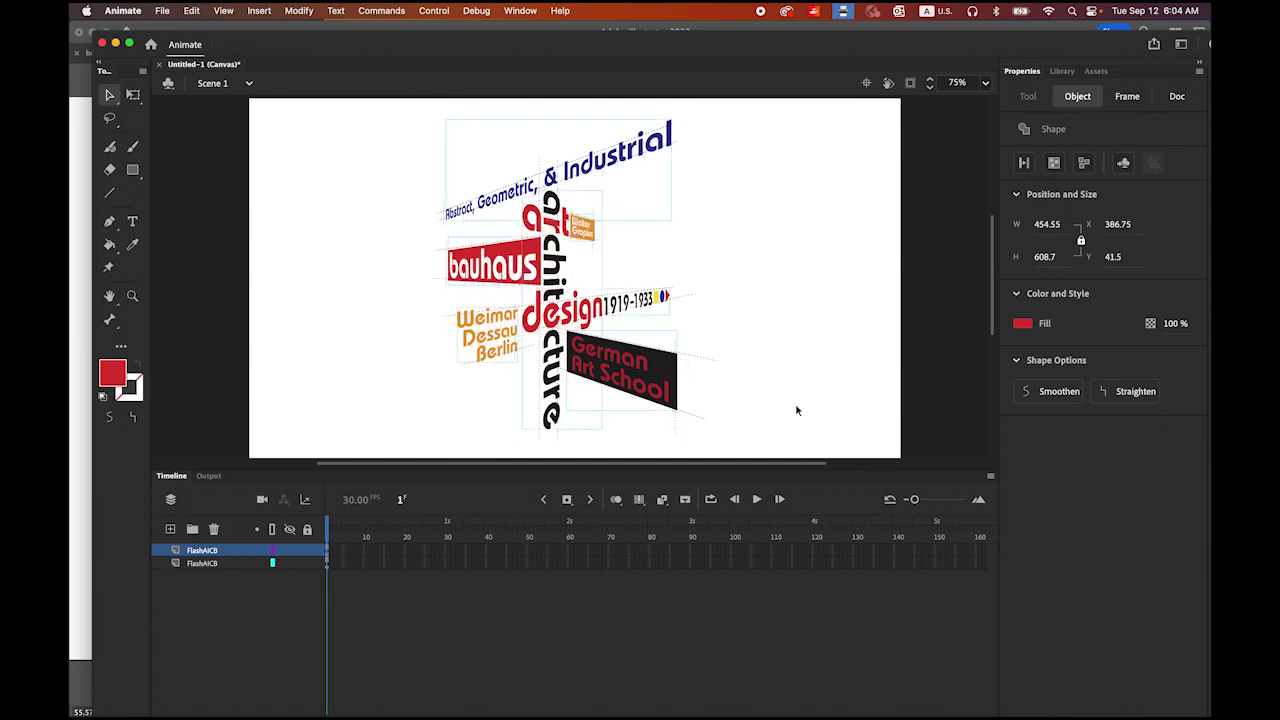
key("Up")
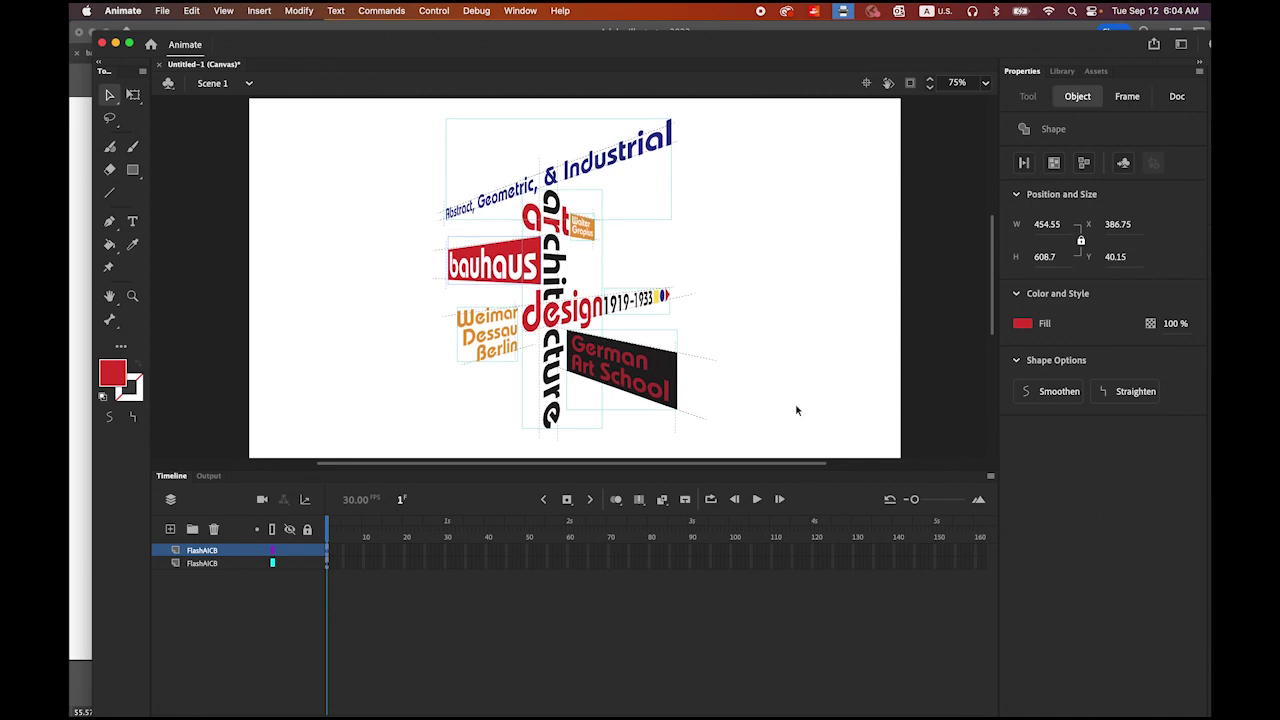
key("Up")
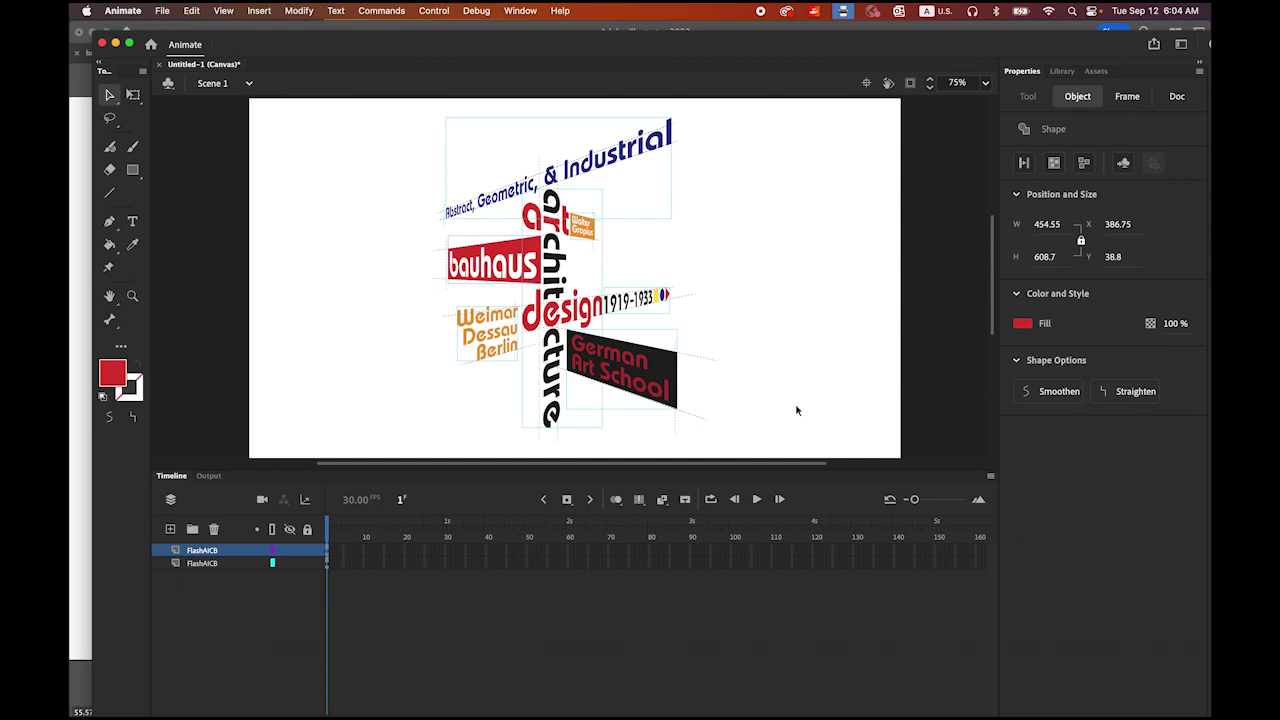
key("Left")
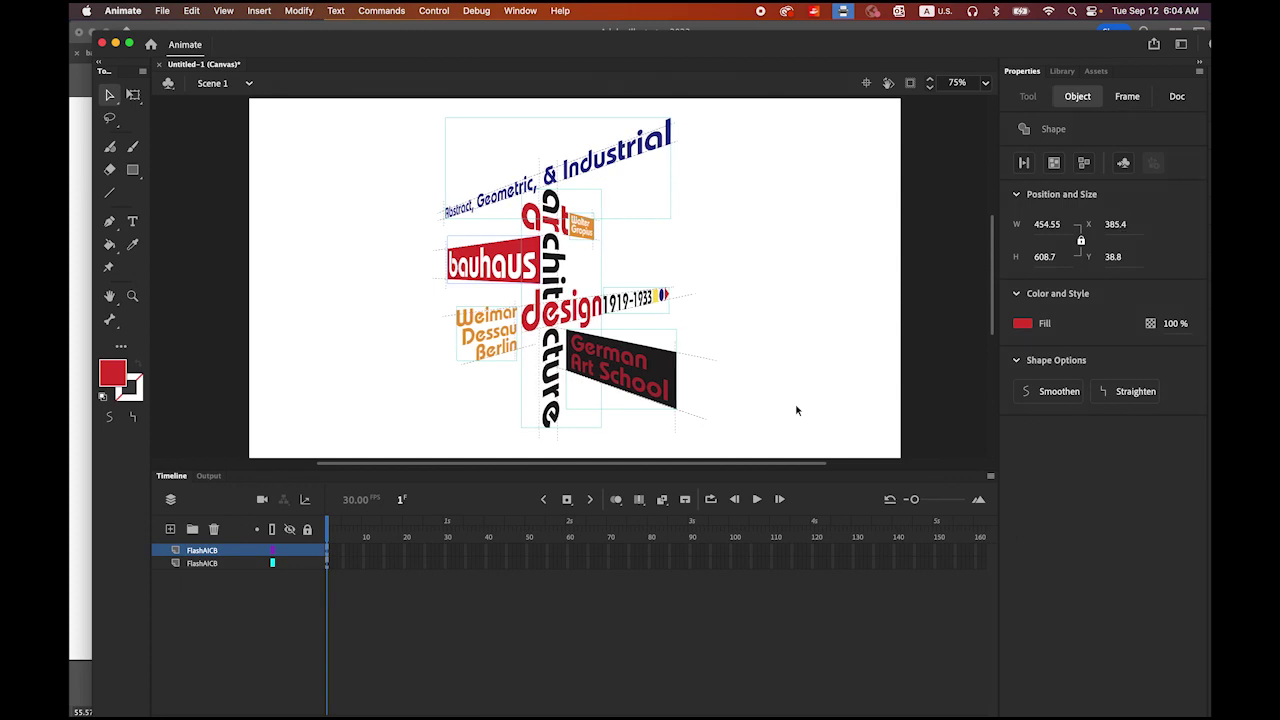
key("Left")
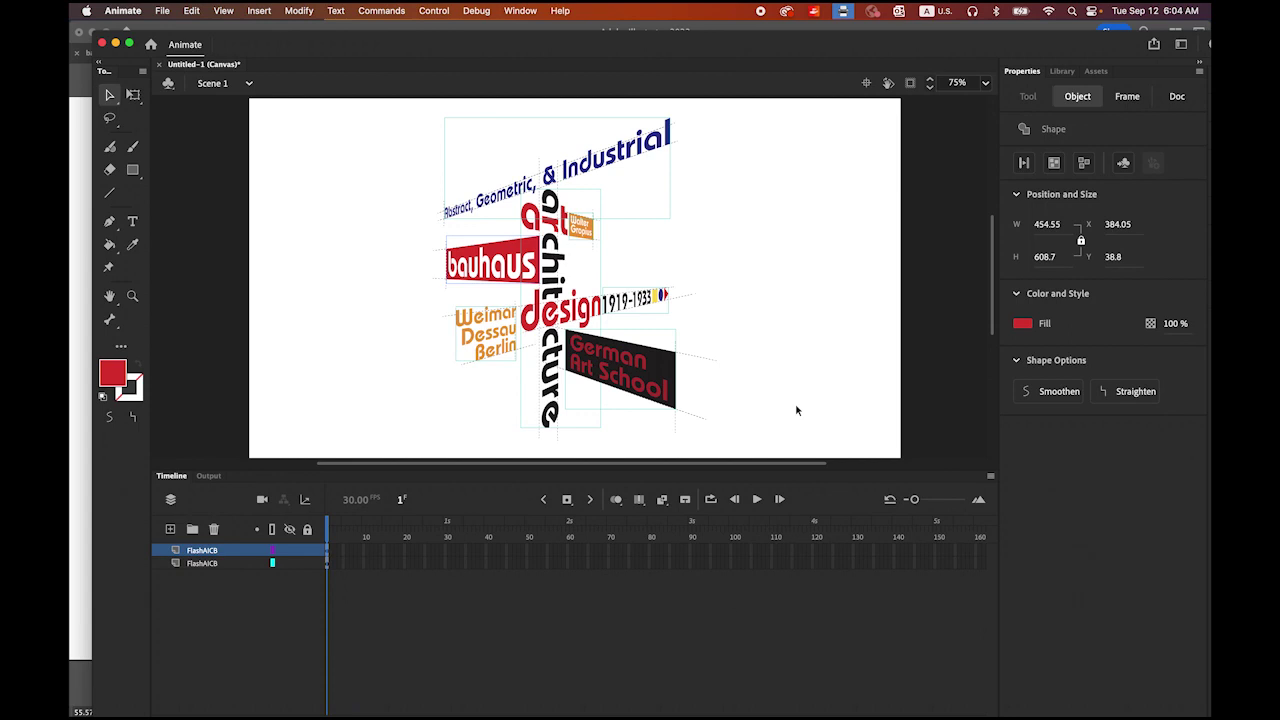
left_click(798, 319)
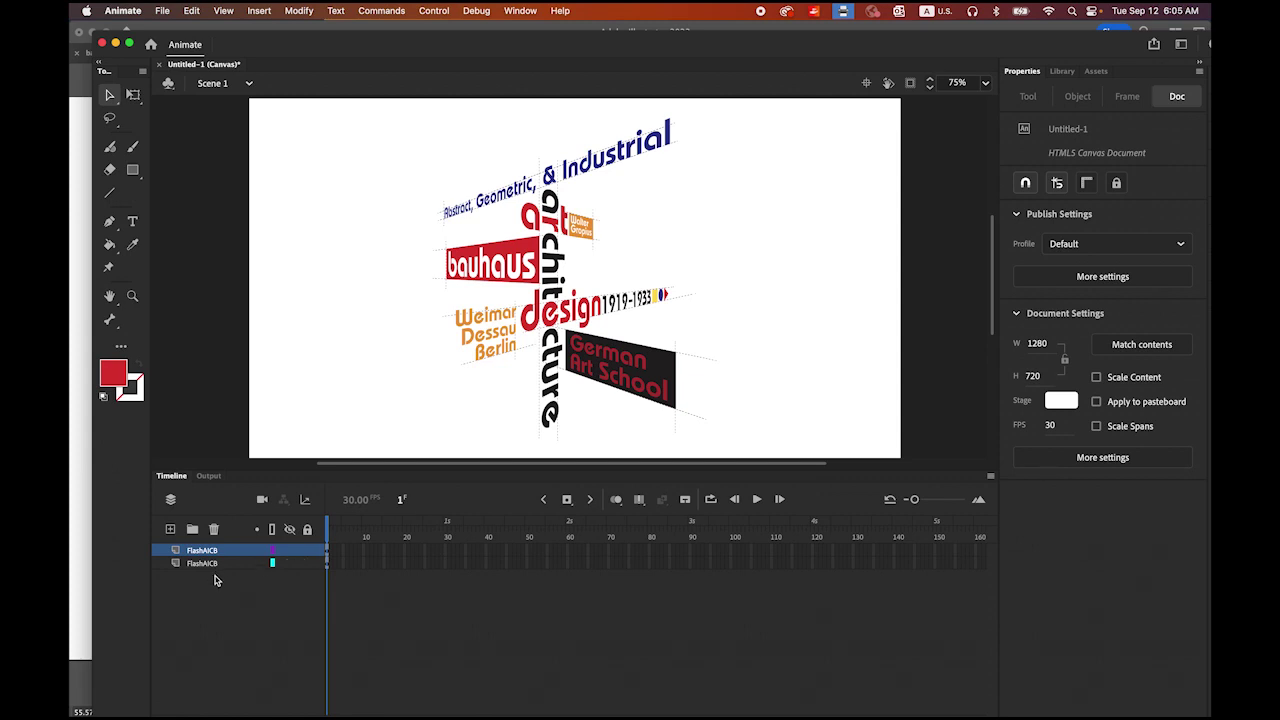
With the dashed-lines layer temporarily locked, distribute the selected text and blocks to separate layers, and clear the selection.
left_click(307, 563)
left_click_drag(360, 121, 772, 455)
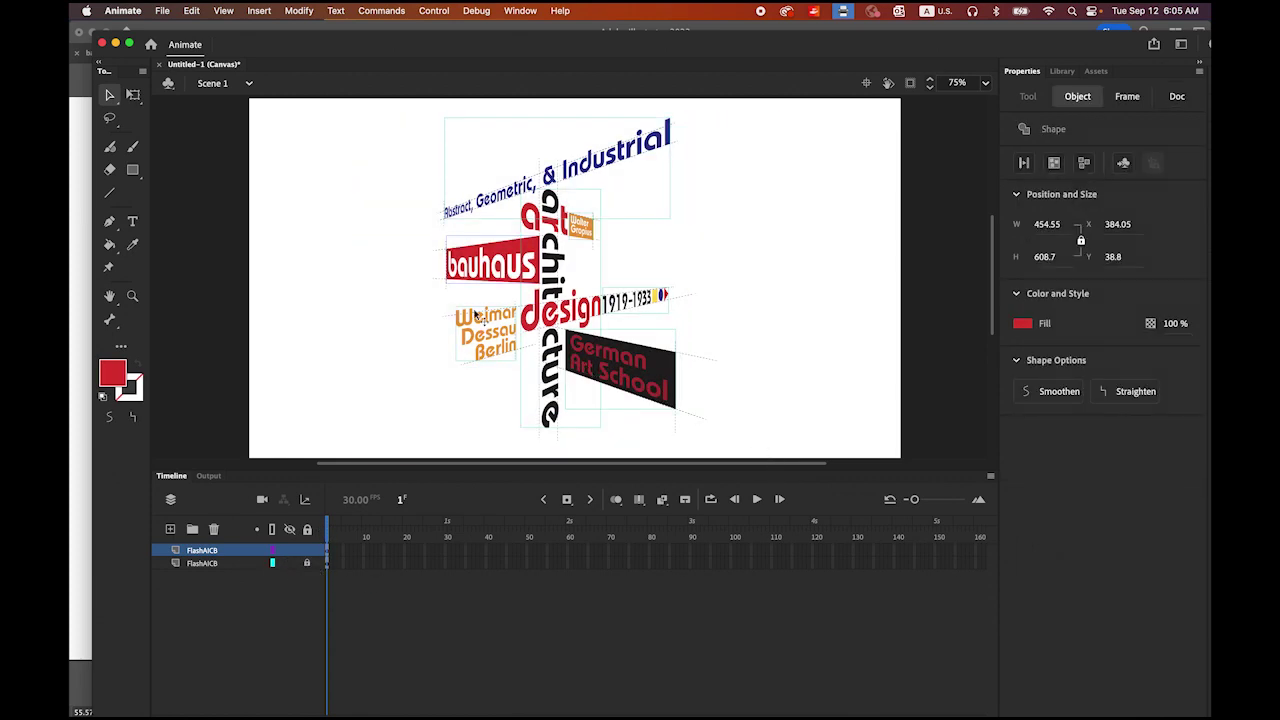
left_click(297, 11)
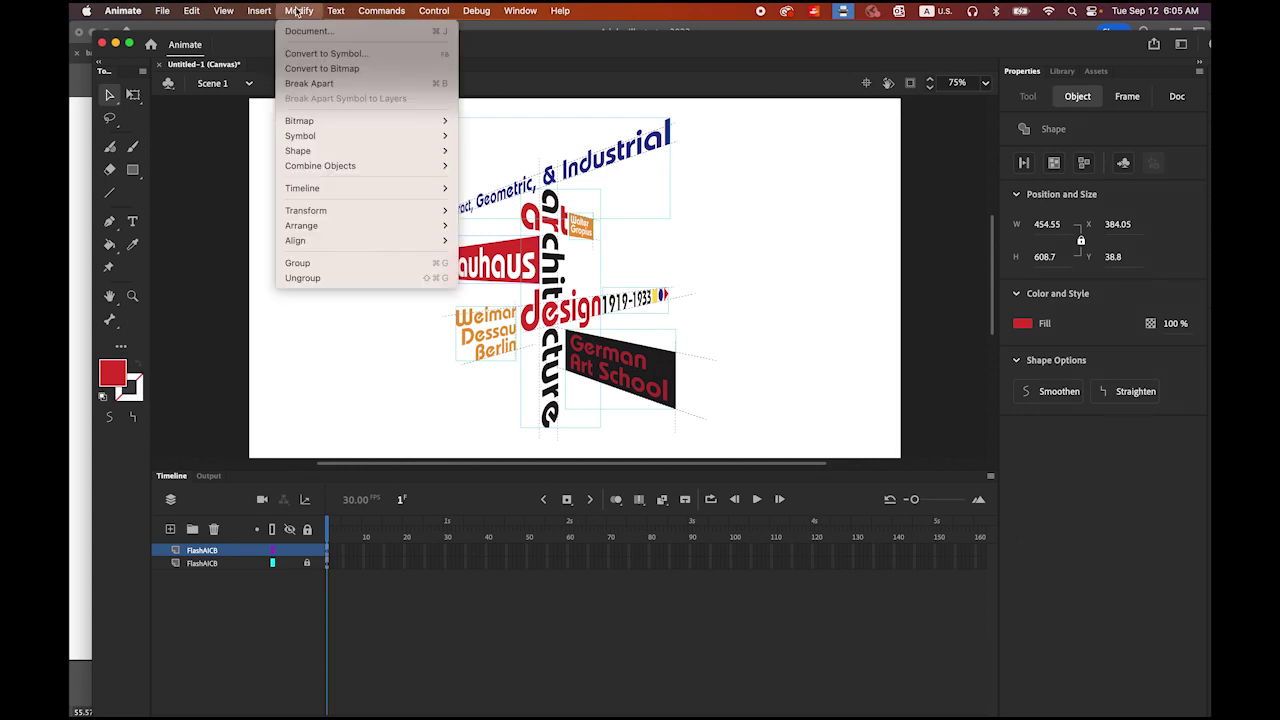
mouse_move(345, 190)
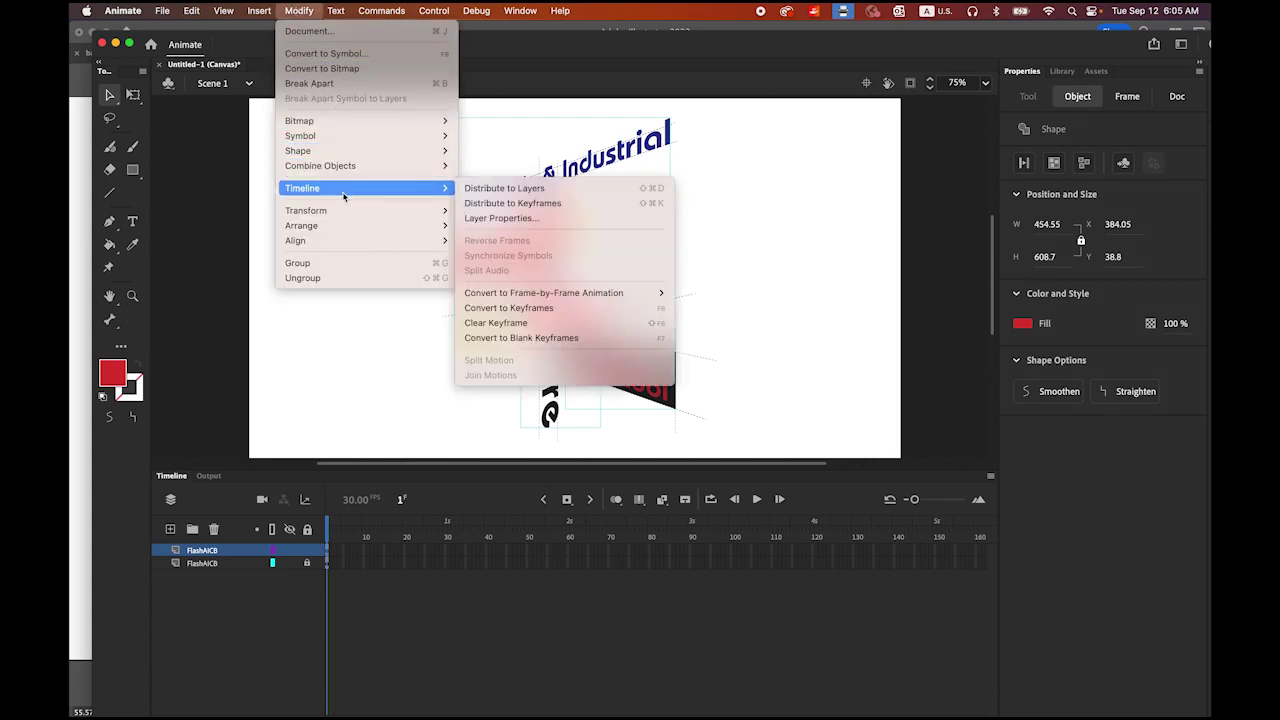
left_click(509, 187)
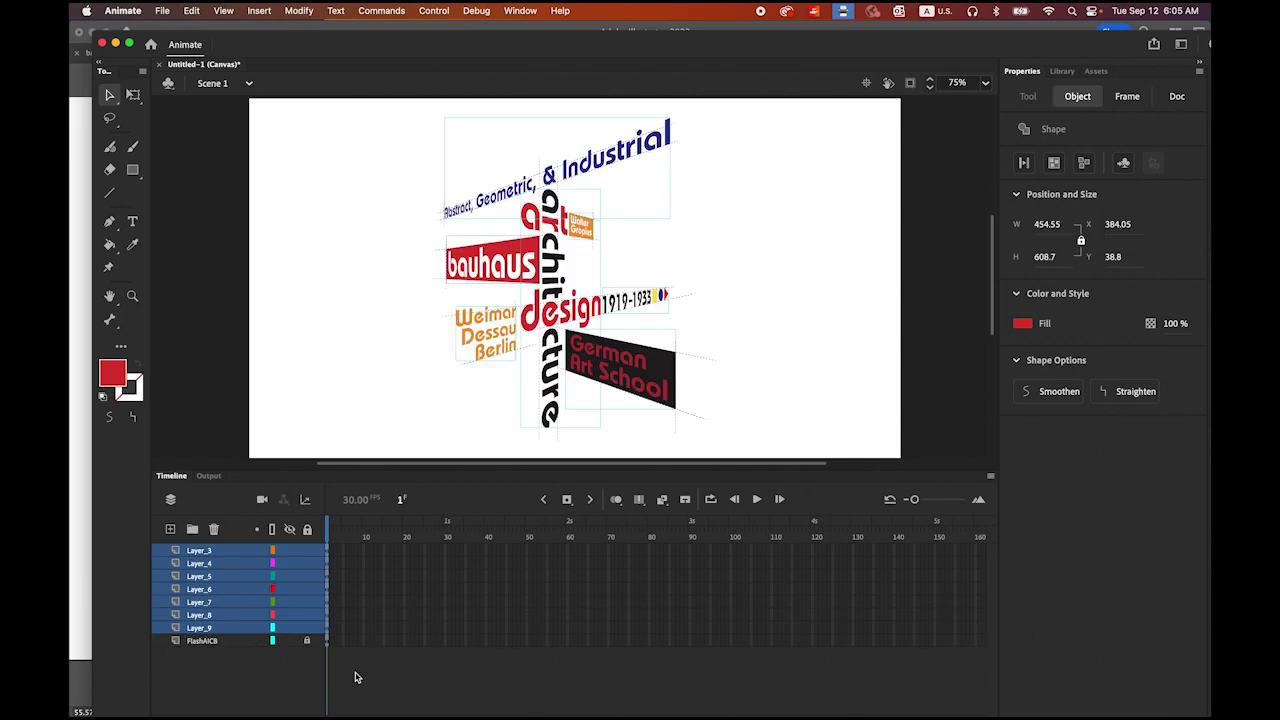
left_click(306, 641)
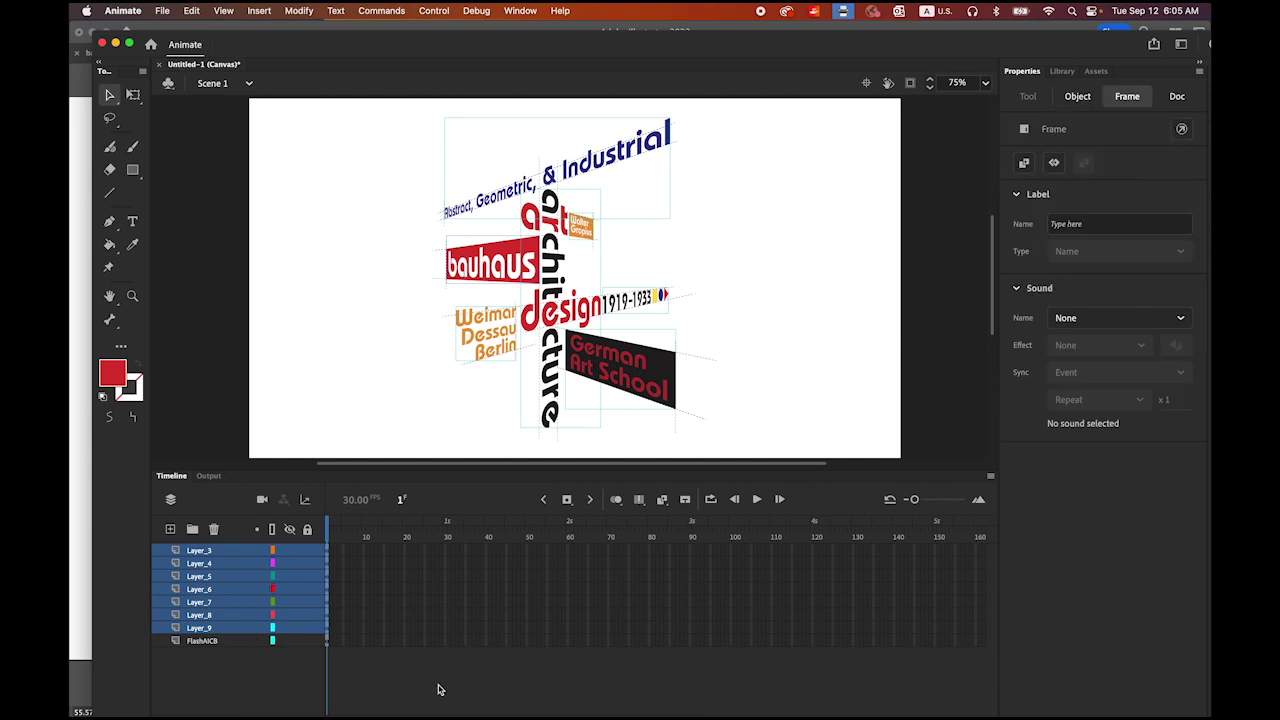
left_click(248, 686)
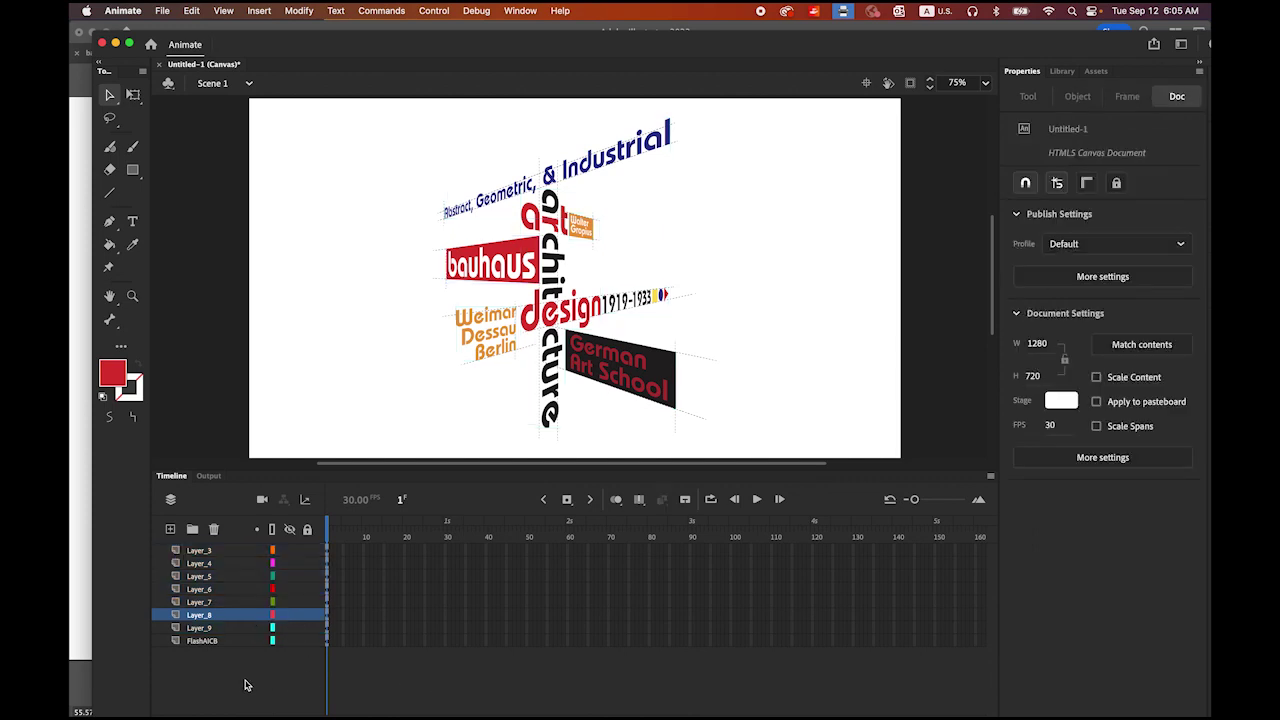
Insert keyframes at frame 10 on all eight layers.
left_click(364, 644)
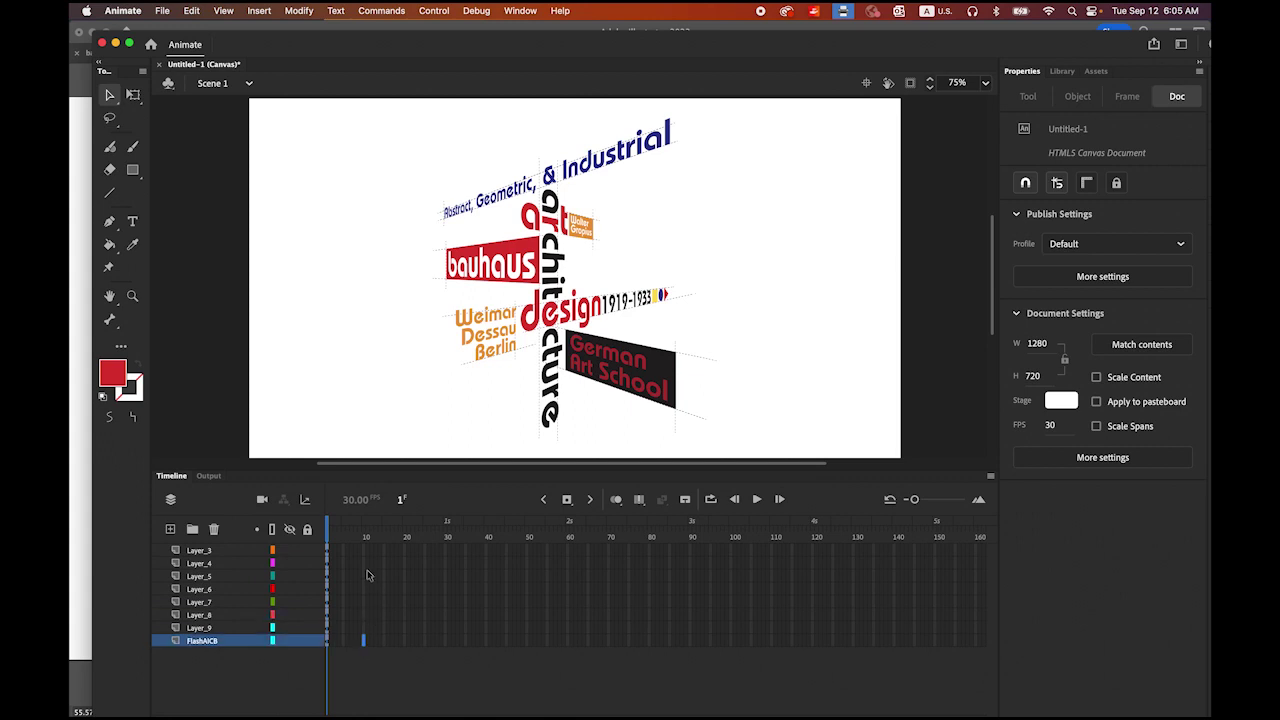
left_click(363, 551, "shift")
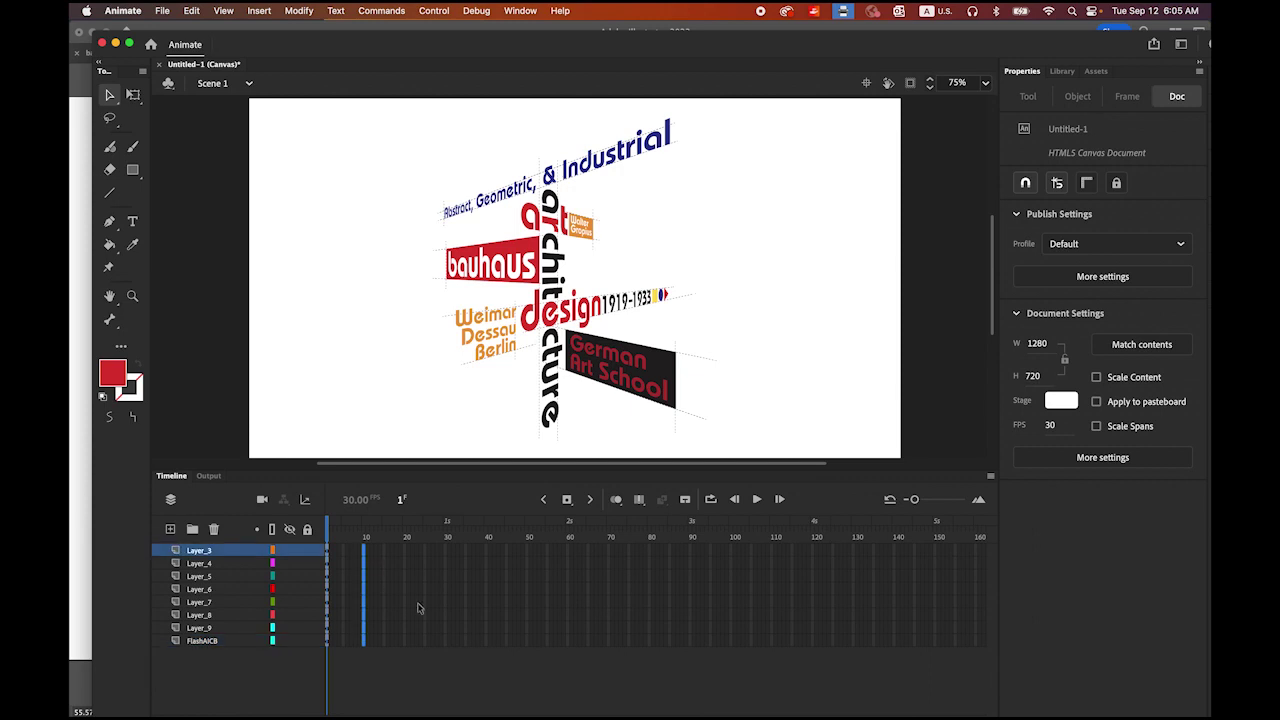
left_click(567, 500)
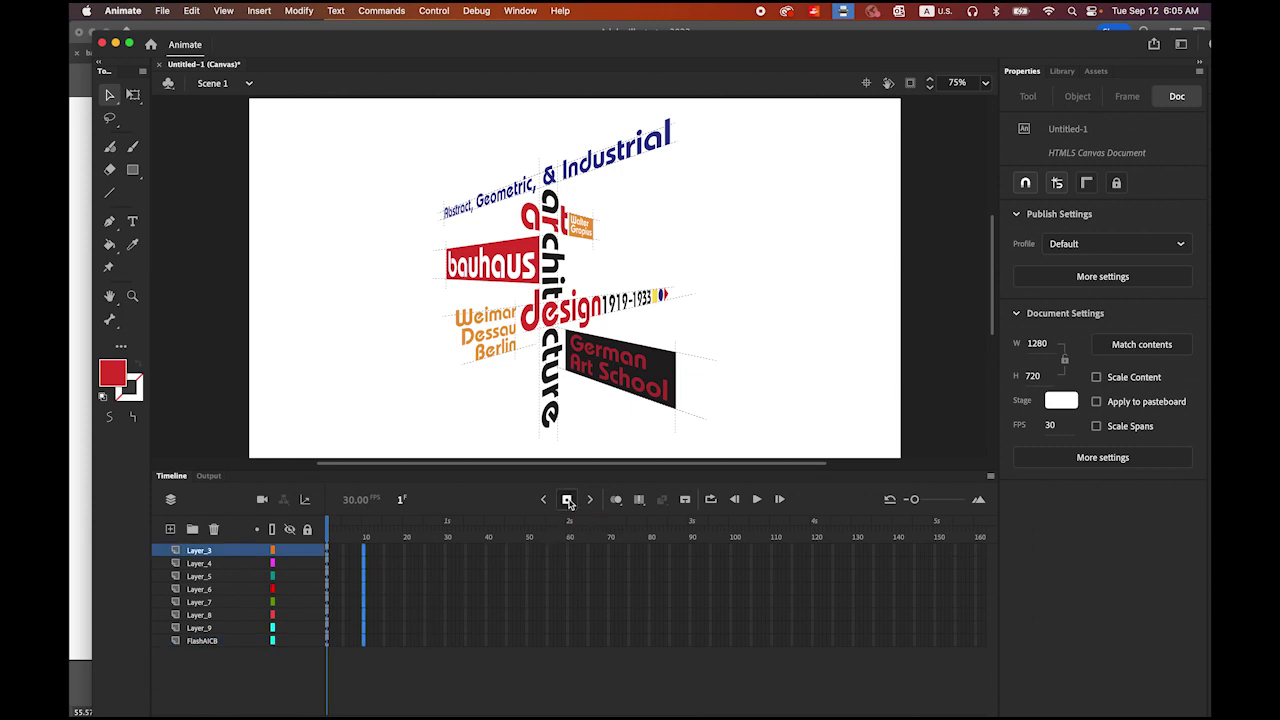
Create classic tweens between frames 1 and 10 on all layers, and deselect them.
left_click(198, 643)
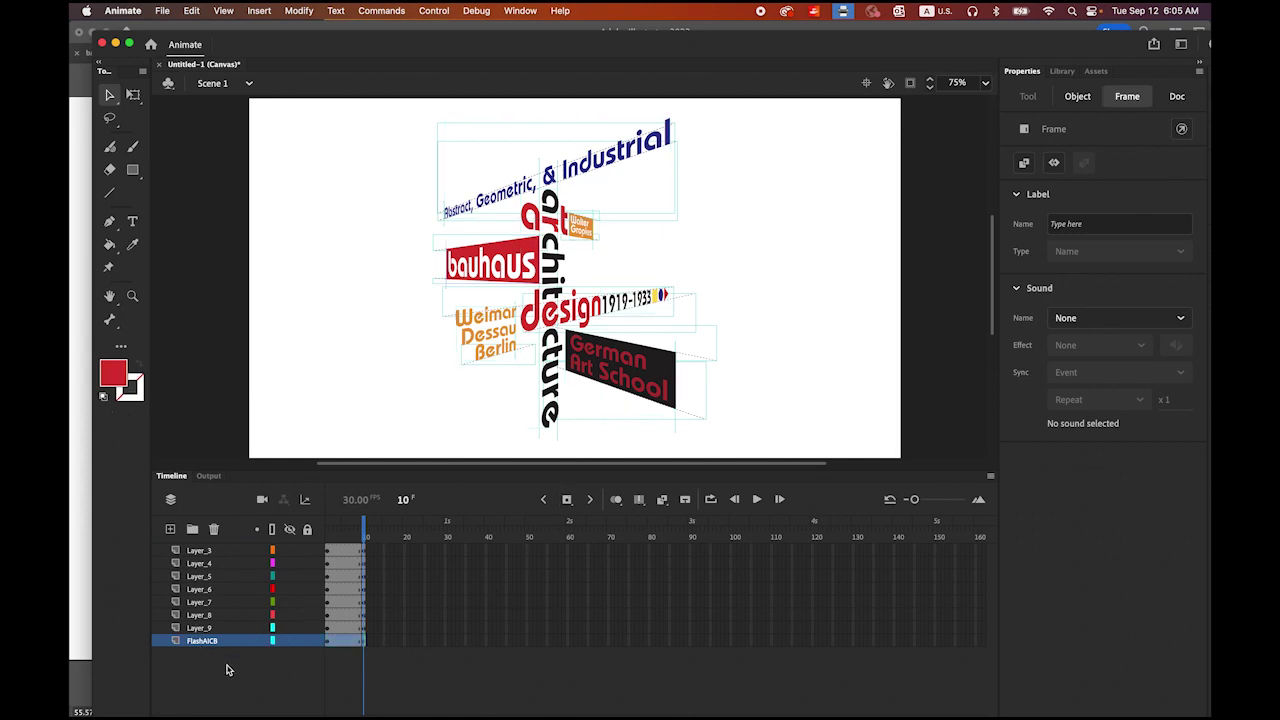
left_click(204, 552, "shift")
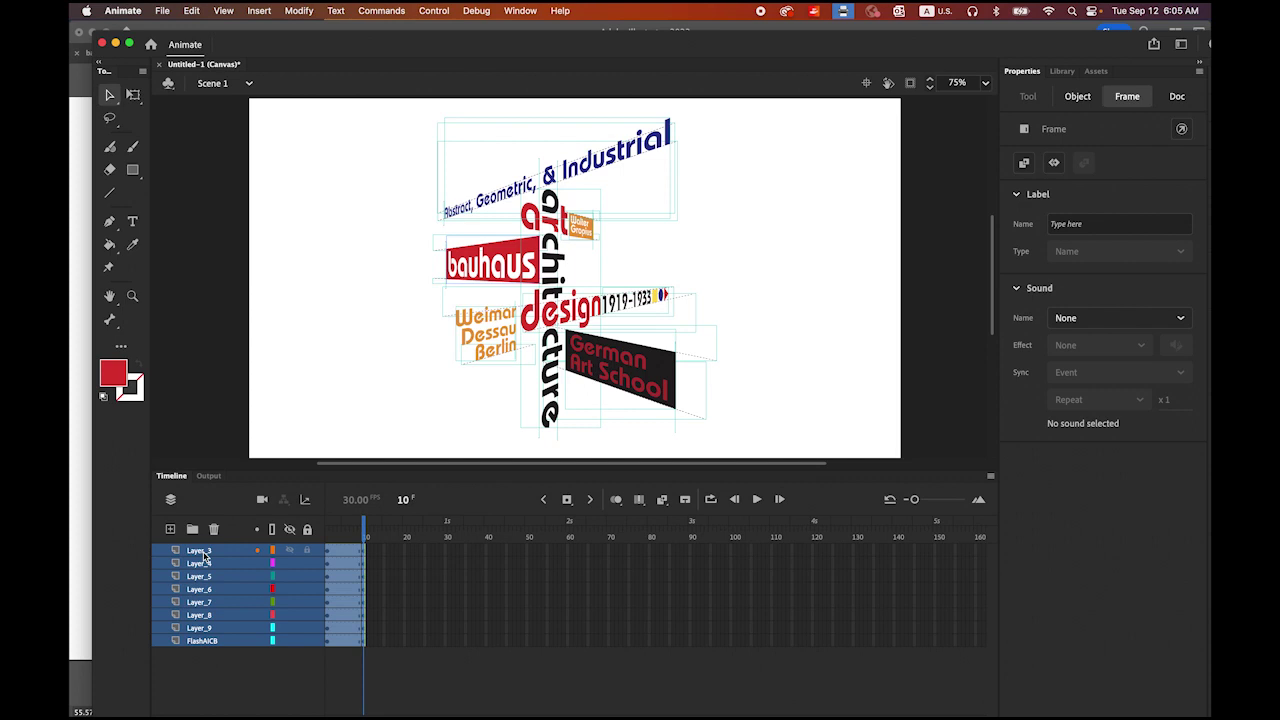
right_click(345, 568)
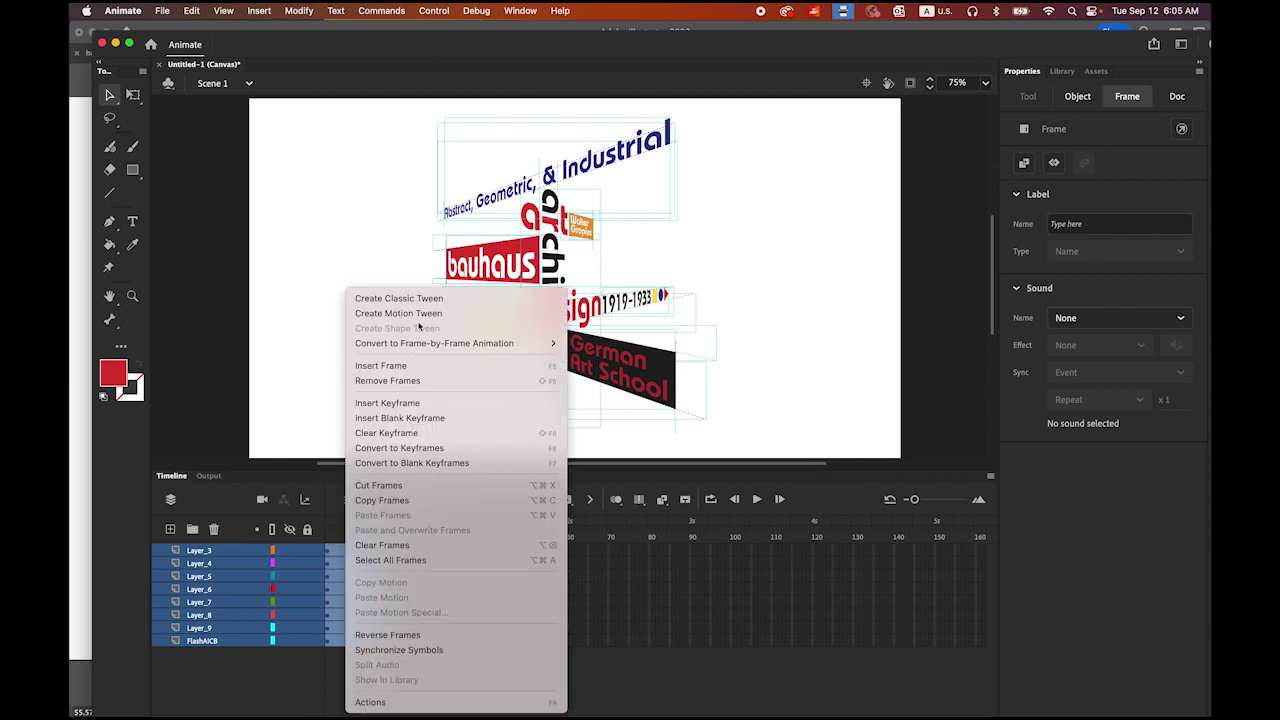
left_click(428, 302)
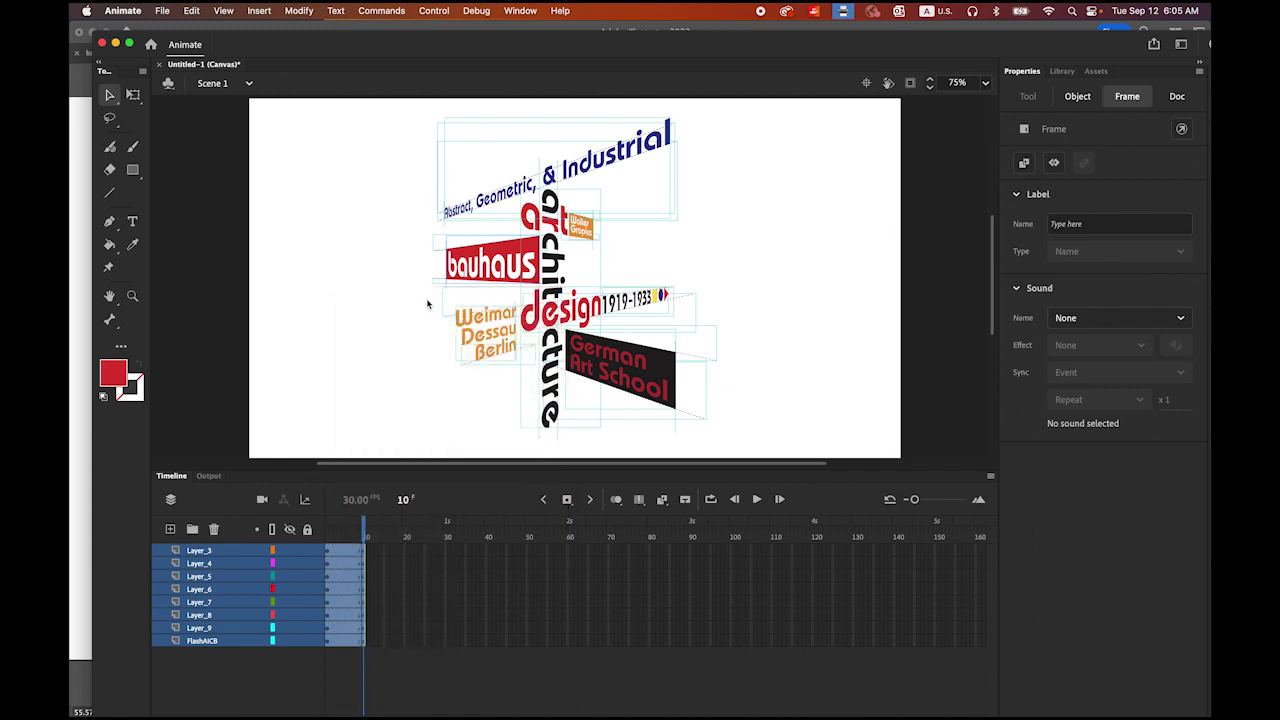
left_click_drag(917, 500, 928, 503)
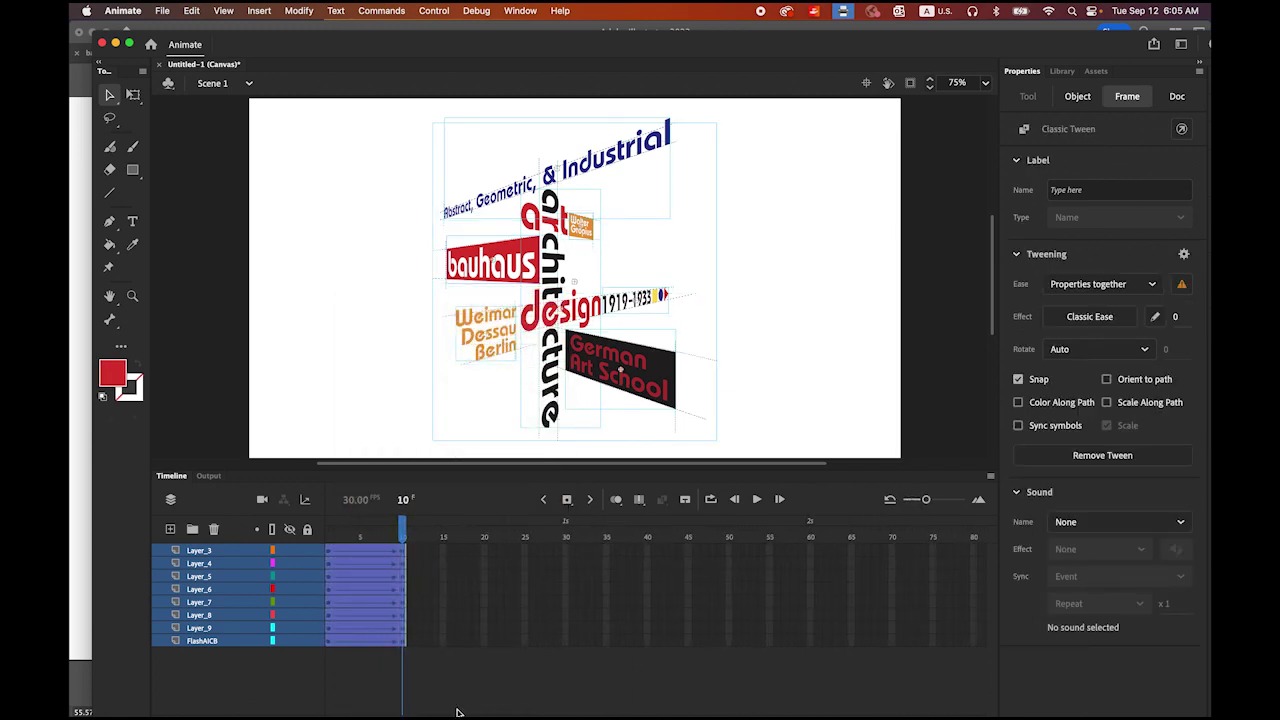
left_click(450, 674)
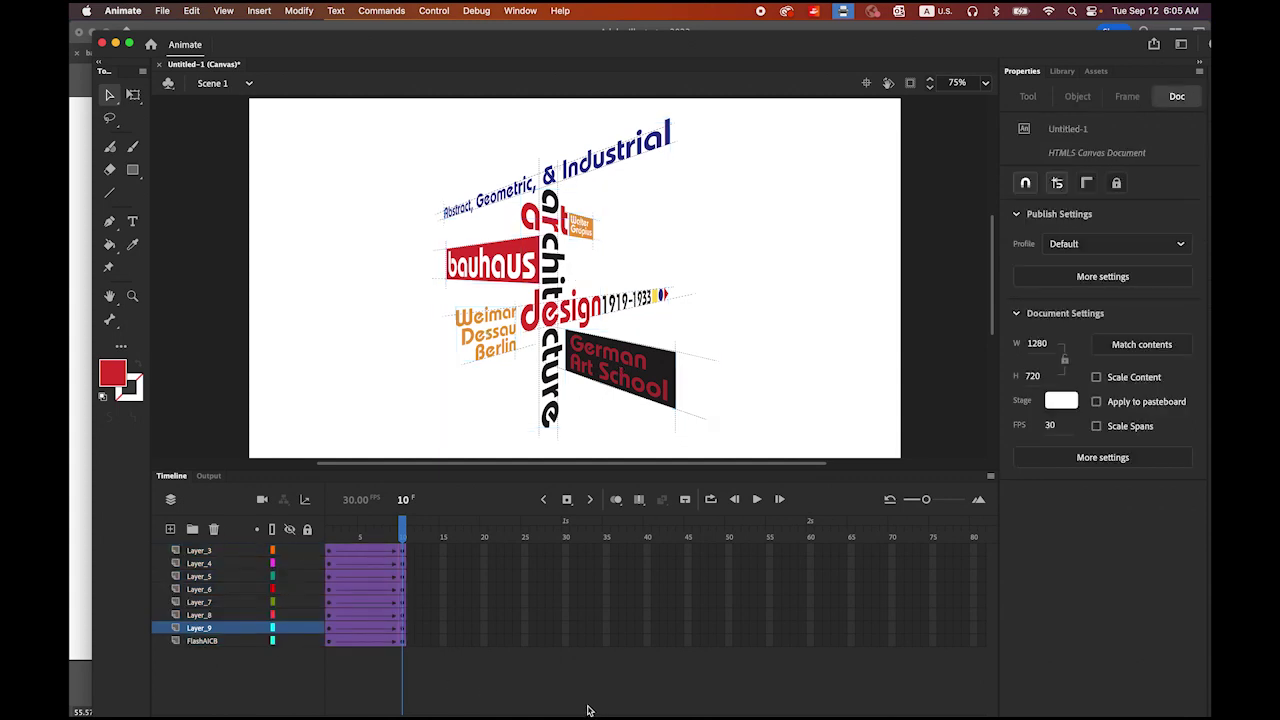
Set the dashed lines' alpha to 0% at frame 1 and play the timeline to preview the fade-in.
left_click(331, 641)
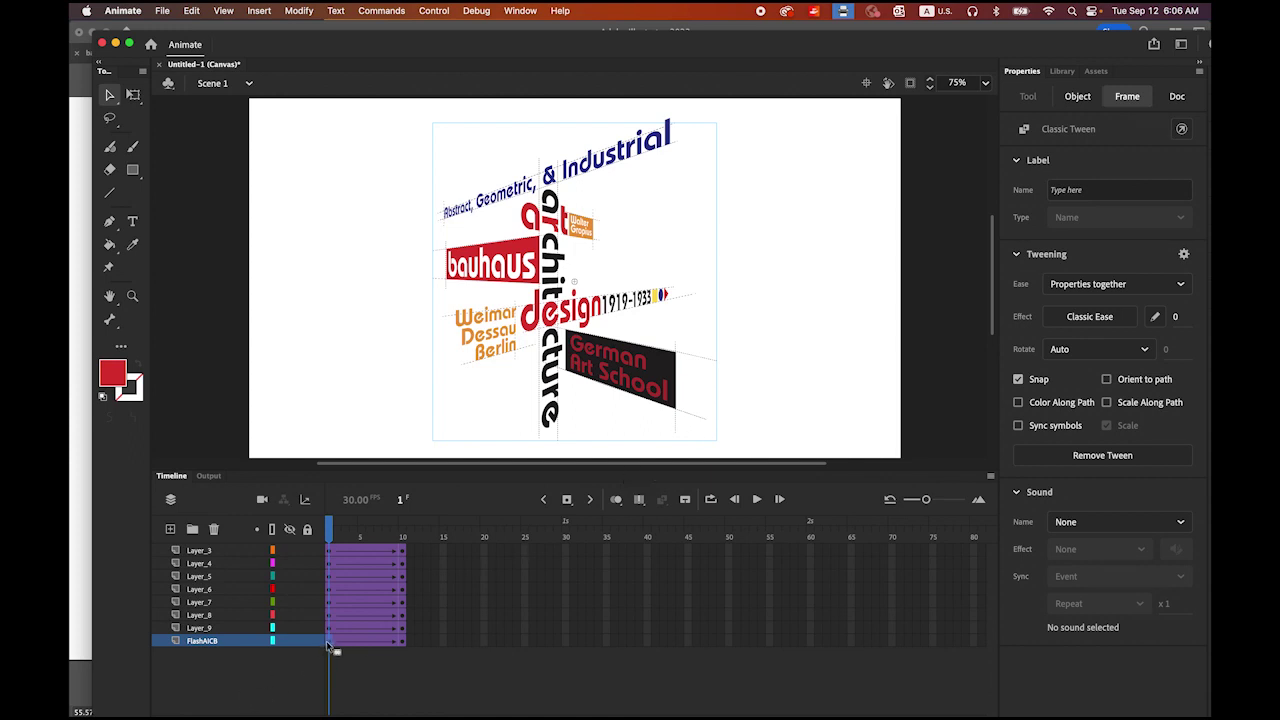
left_click(699, 418)
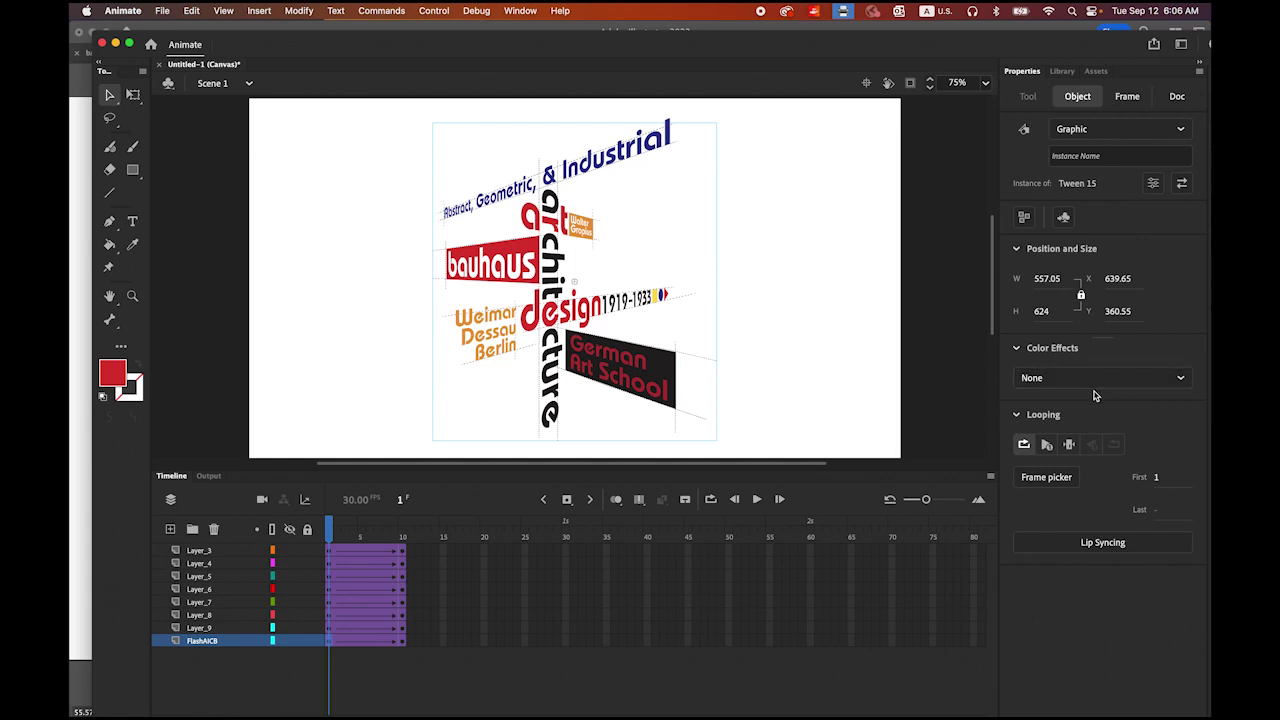
left_click(1180, 377)
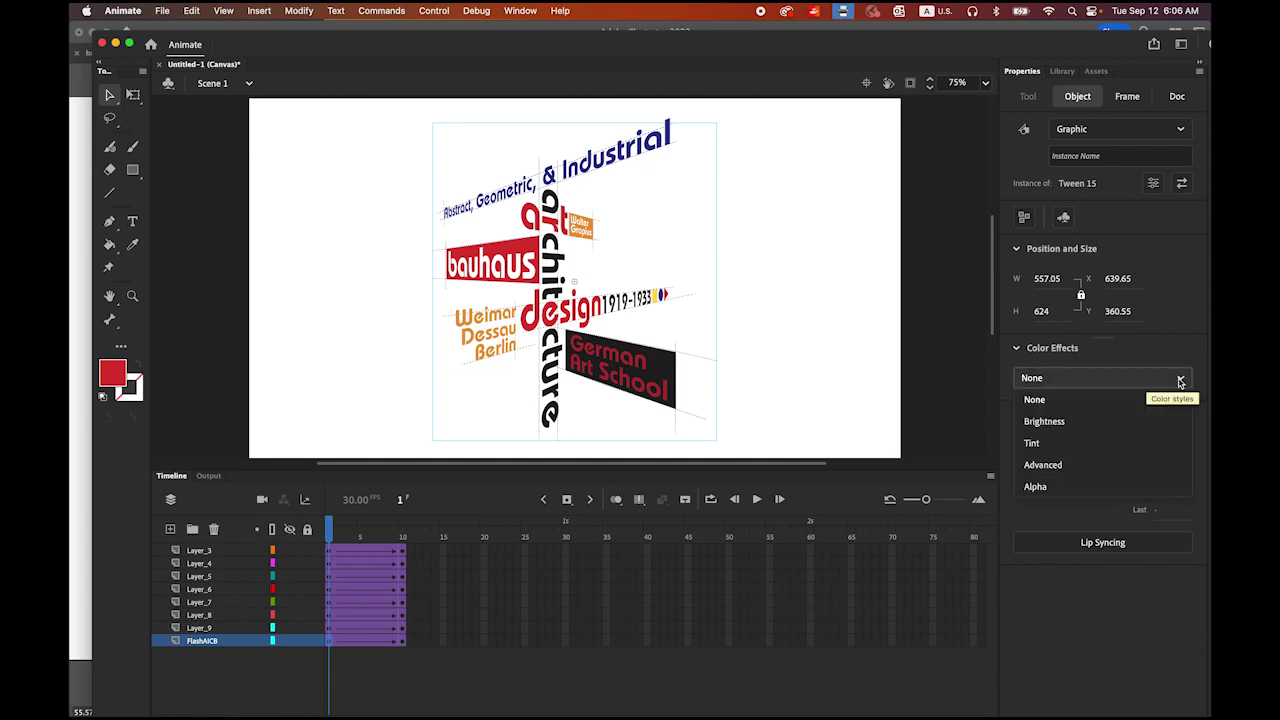
left_click(1060, 487)
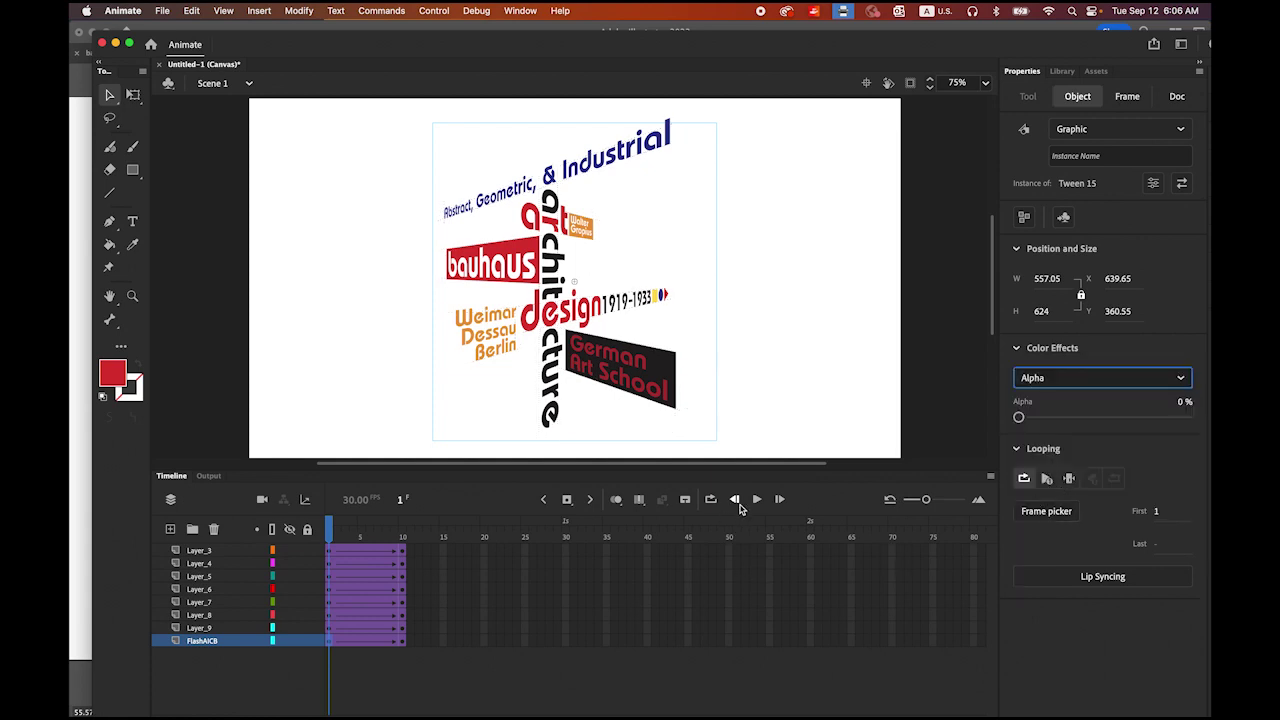
left_click(757, 499)
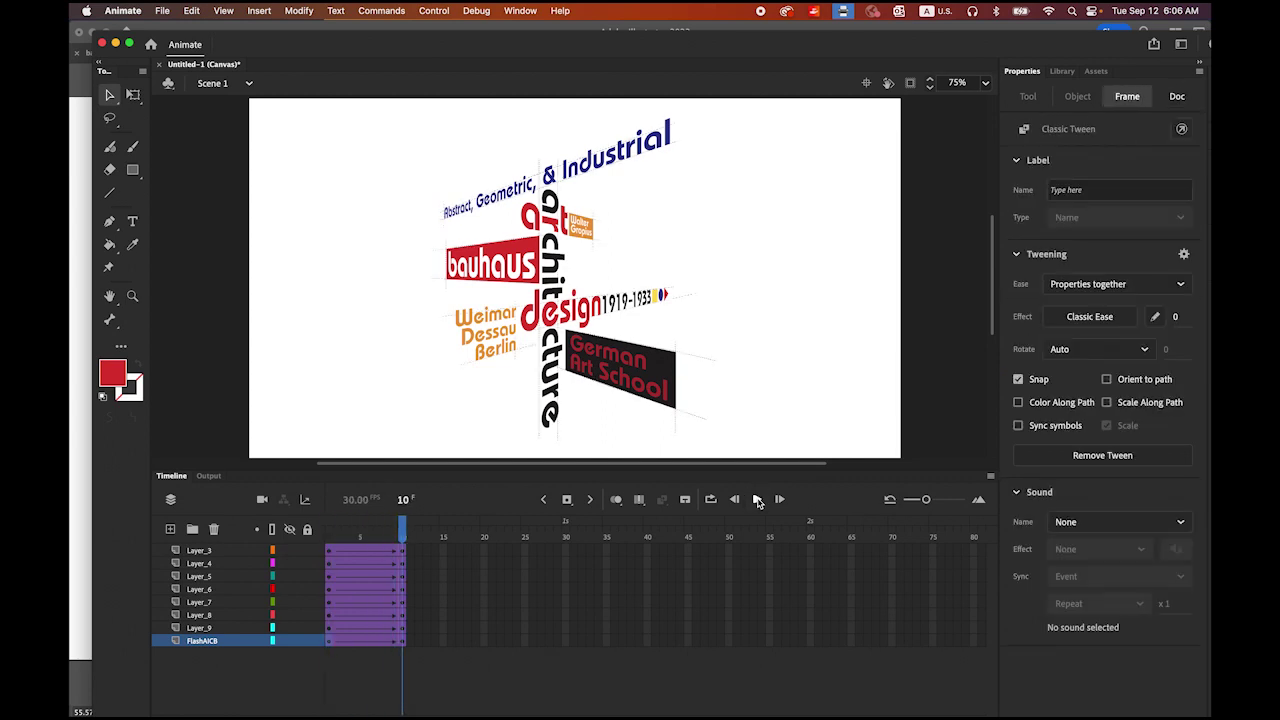
left_click(757, 499)
At frame 1, shift the bauhaus block right to about X 530.35 and set its alpha to 0%.
left_click(330, 628)
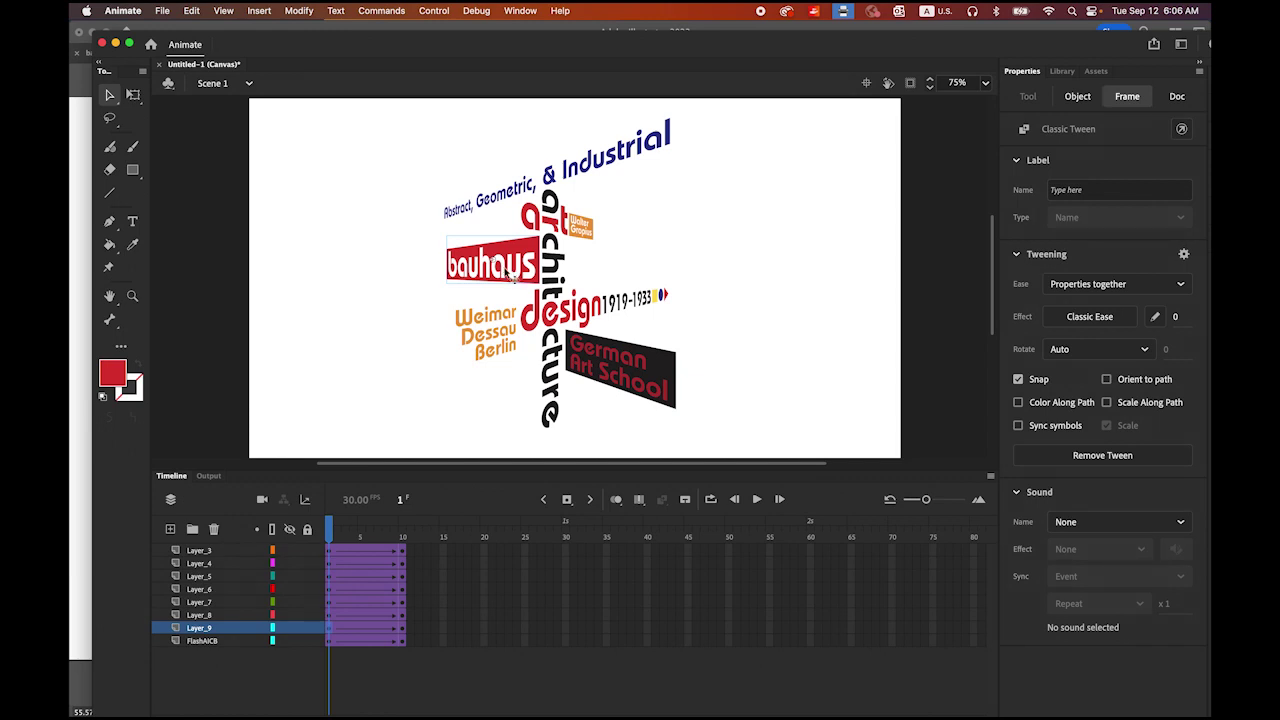
left_click_drag(510, 276, 537, 272)
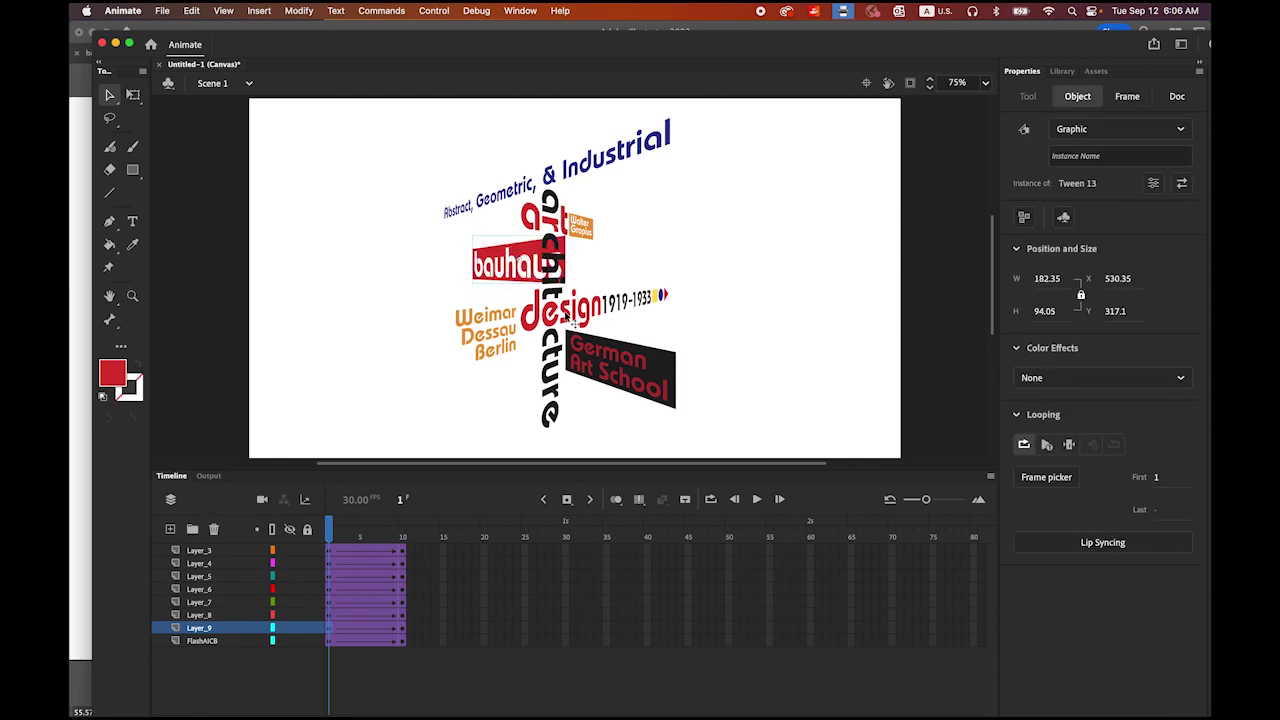
left_click(1108, 381)
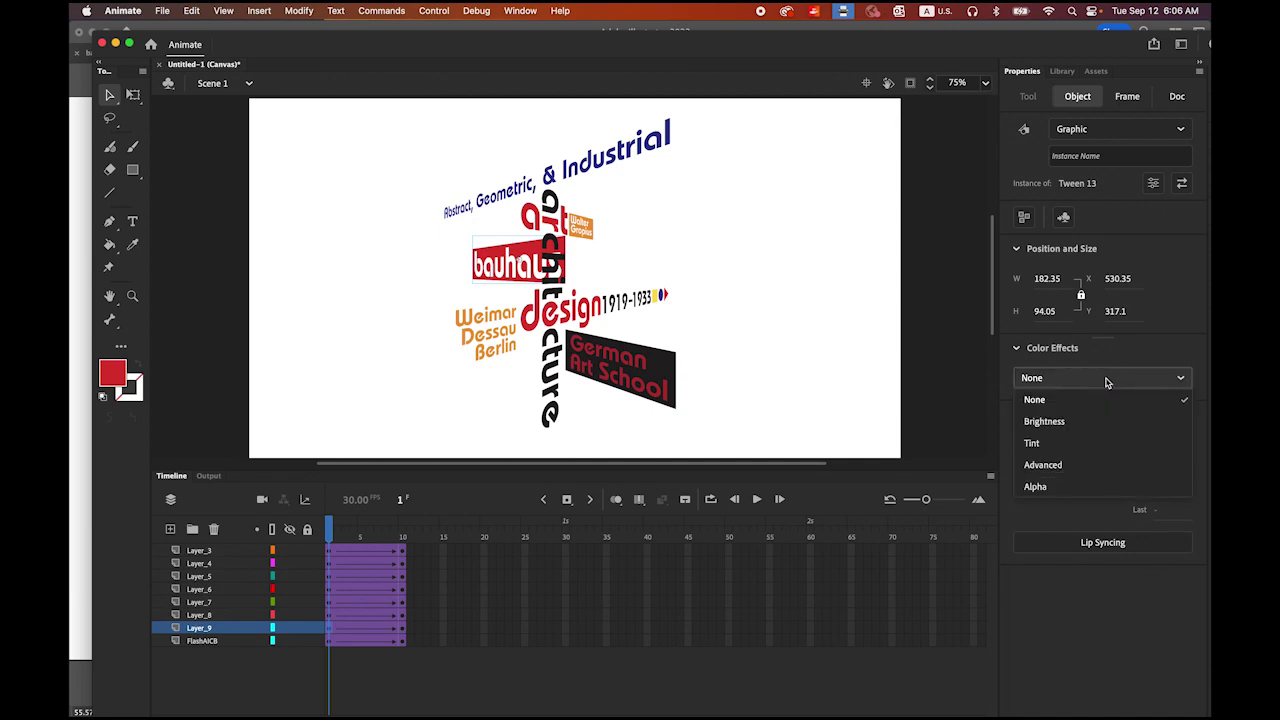
left_click(1066, 488)
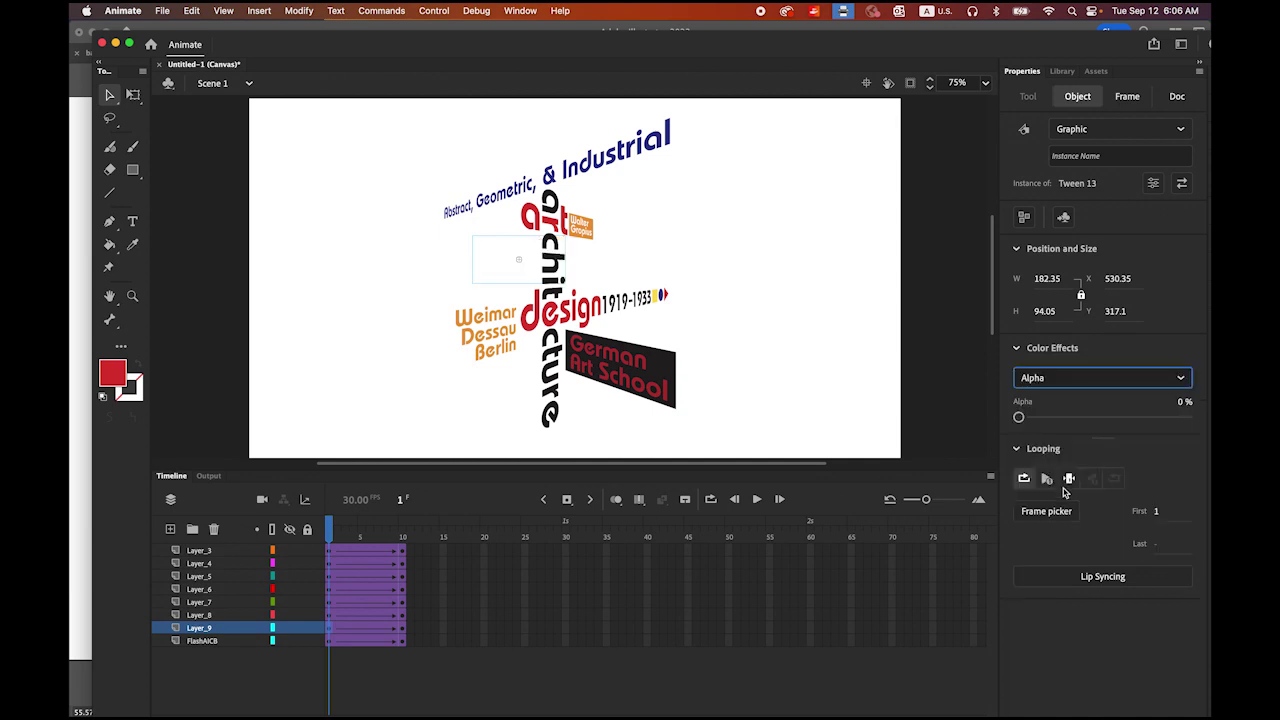
At frame 1, shift the art, architecture and design text left to about X 585.55 and set its alpha to 0%.
left_click(329, 614)
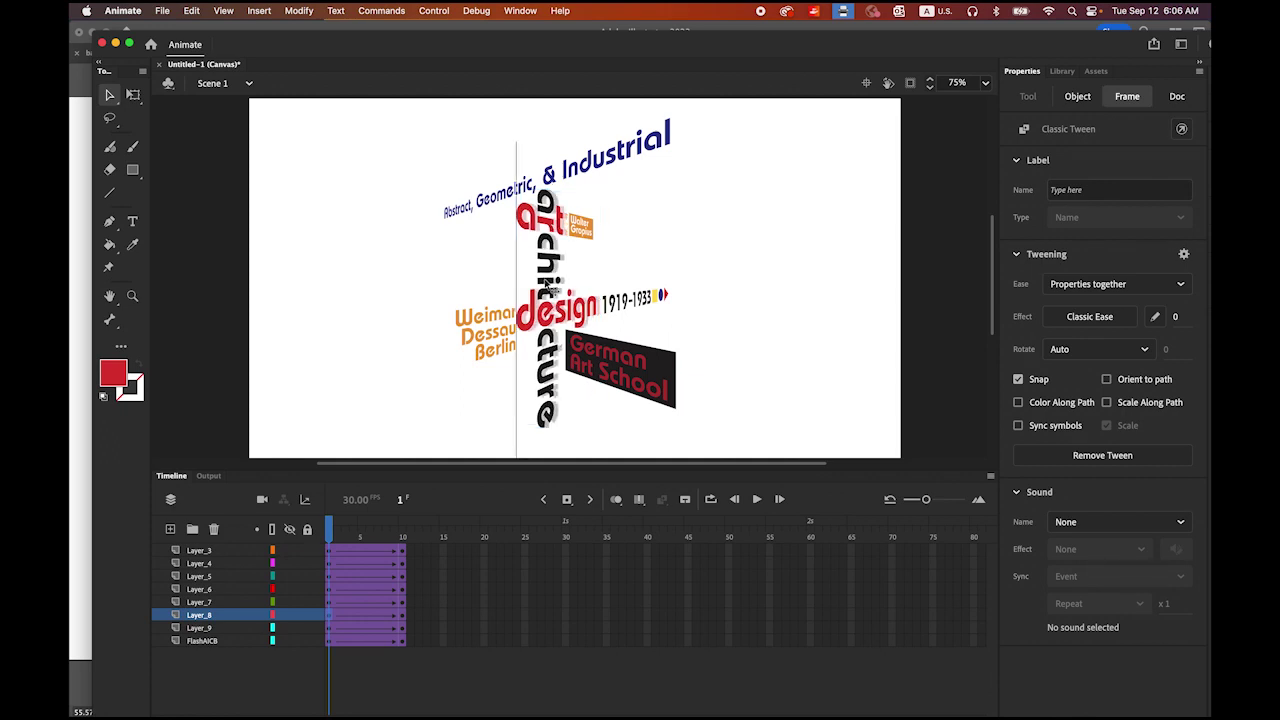
left_click(548, 289)
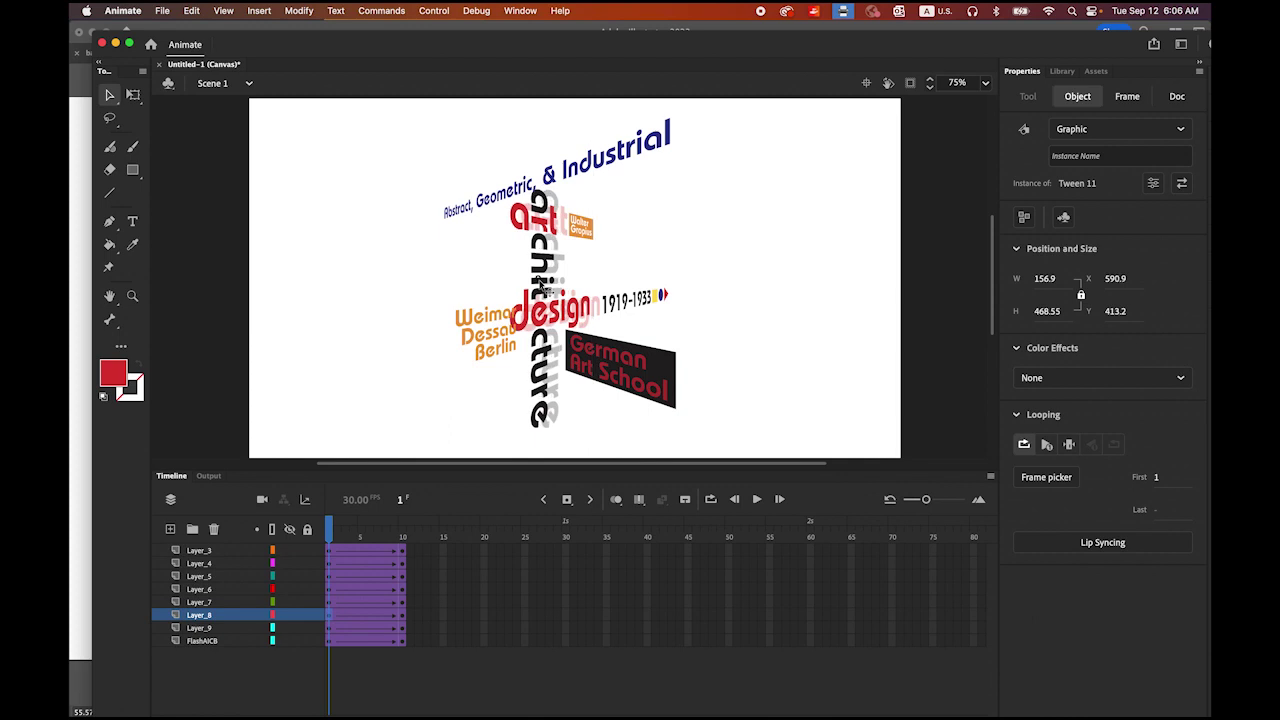
left_click_drag(541, 286, 538, 290)
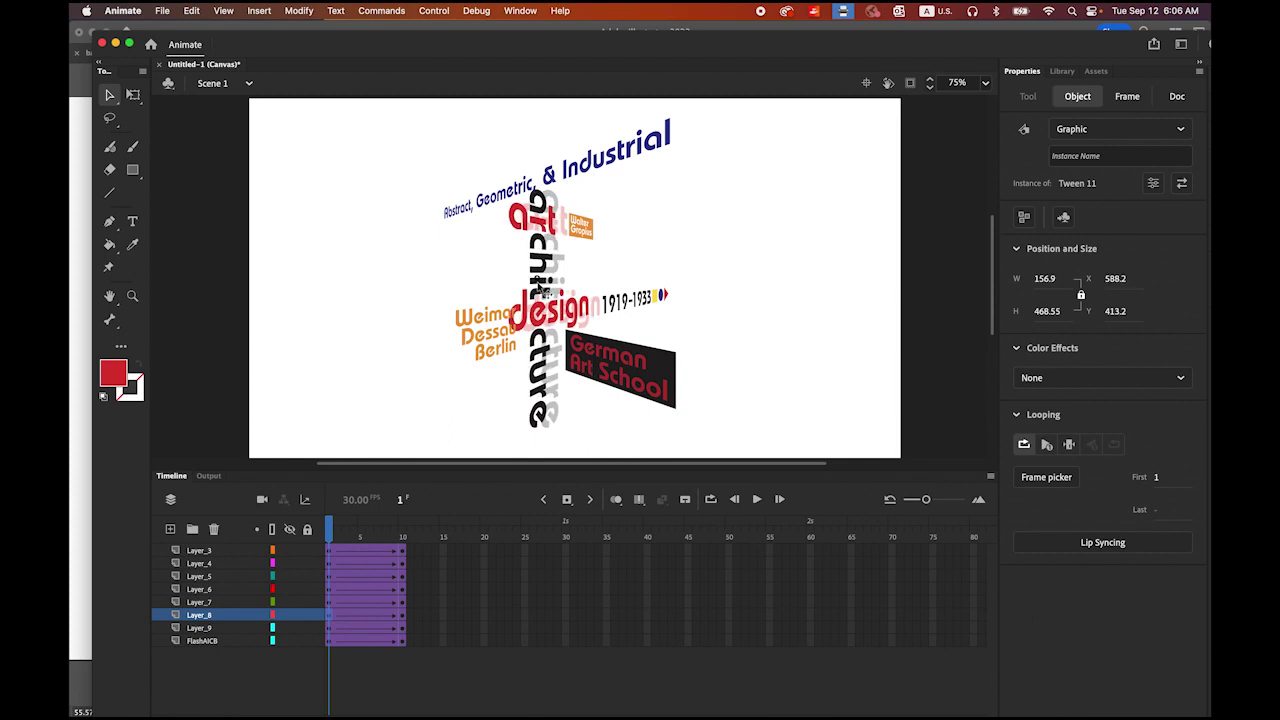
left_click_drag(540, 290, 538, 290)
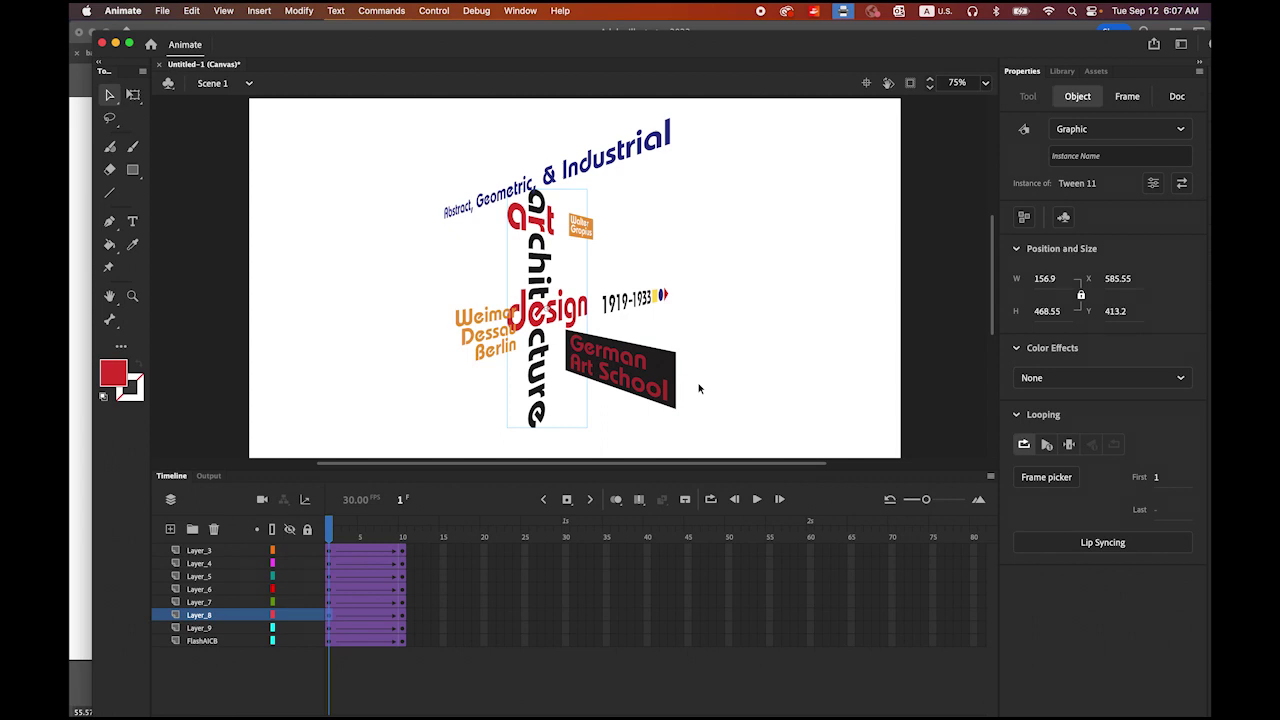
left_click(1068, 378)
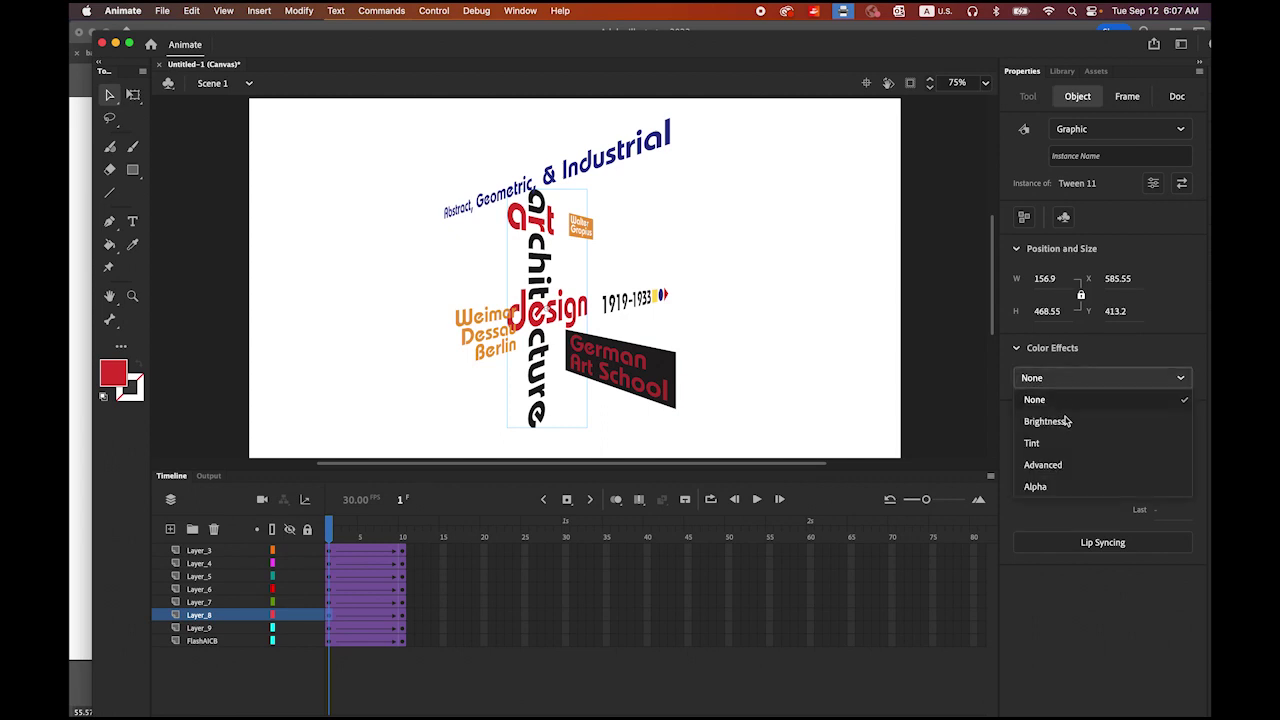
left_click(1066, 486)
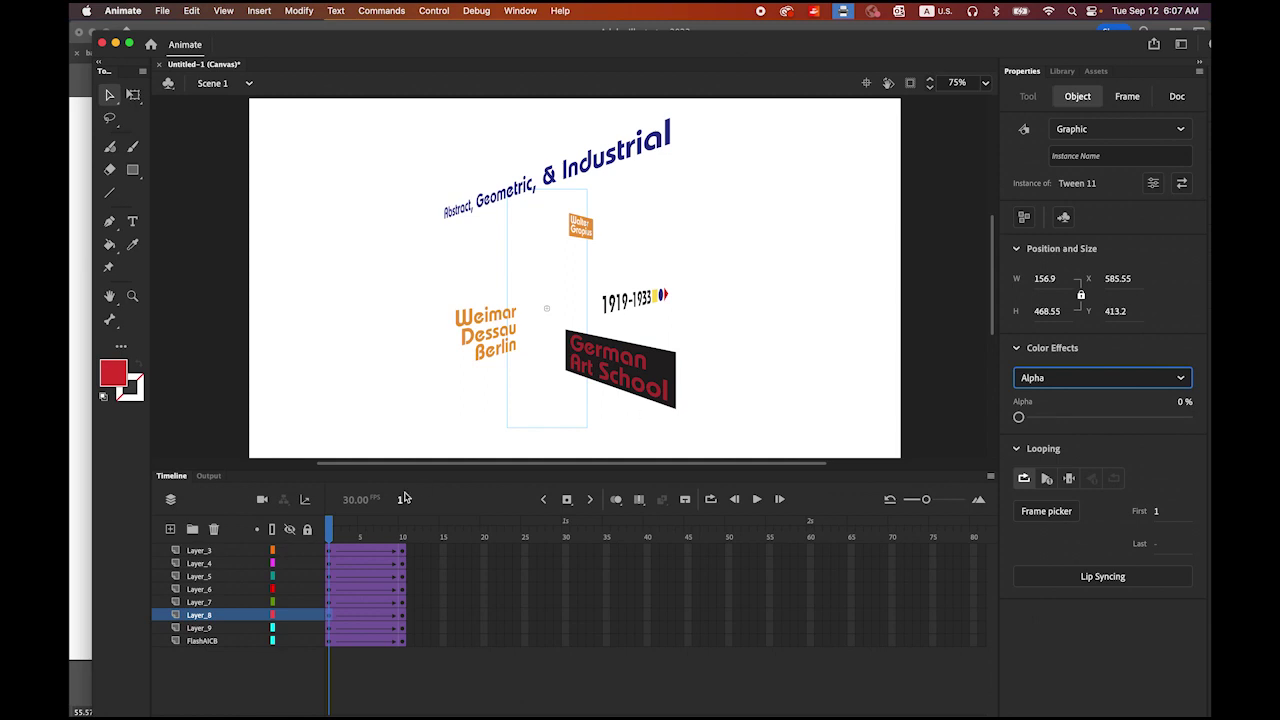
At frame 1, shift the 1919-1933 text left to about X 712.6 and set its alpha to 0%.
left_click(328, 602)
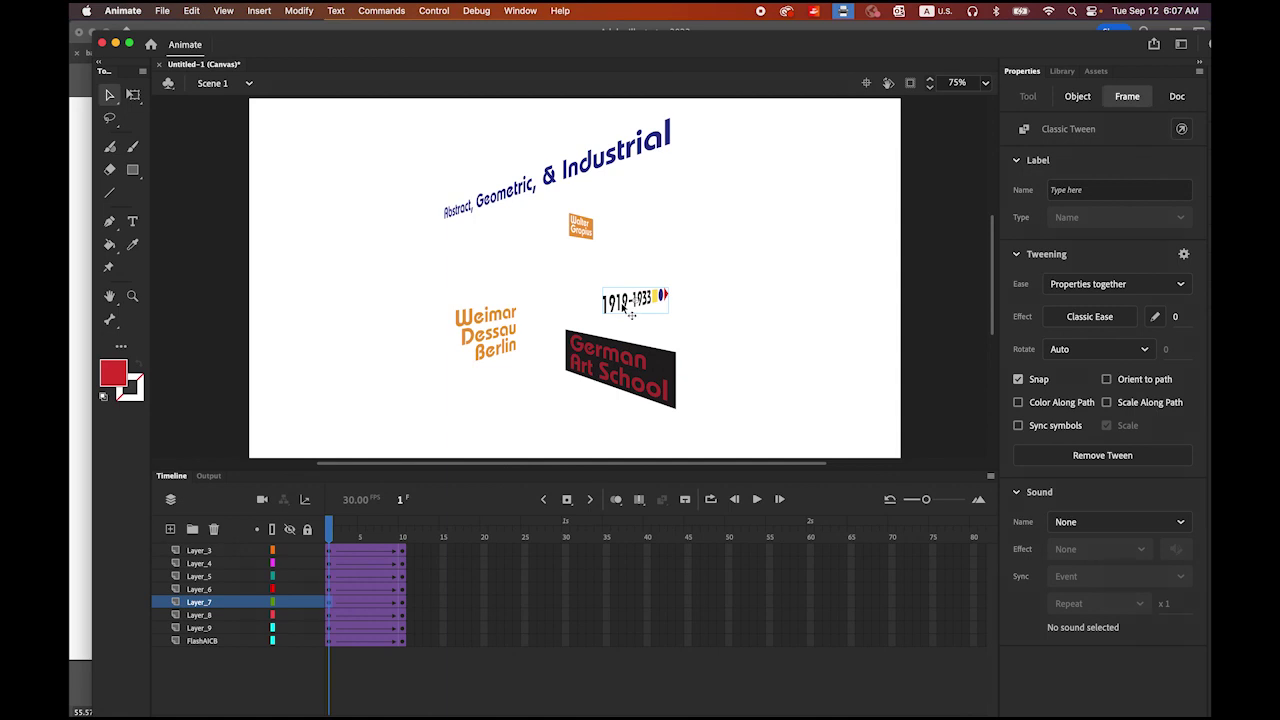
left_click_drag(623, 308, 601, 313)
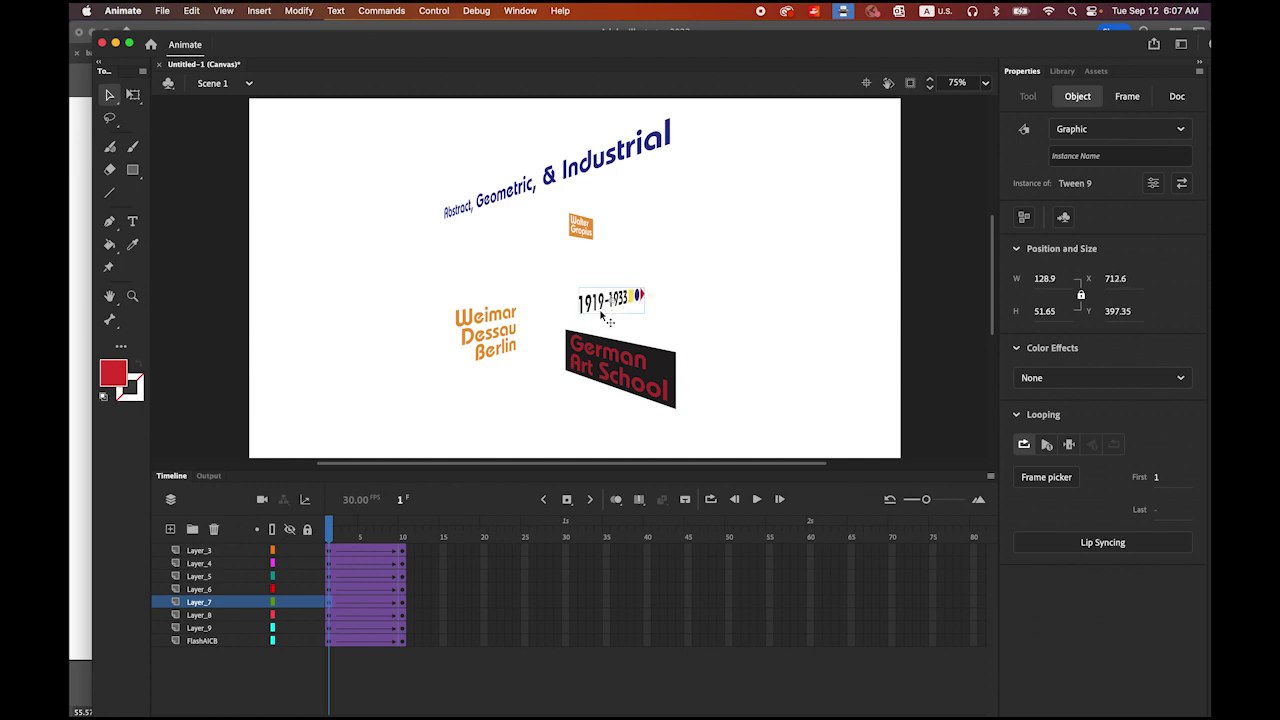
left_click(1115, 380)
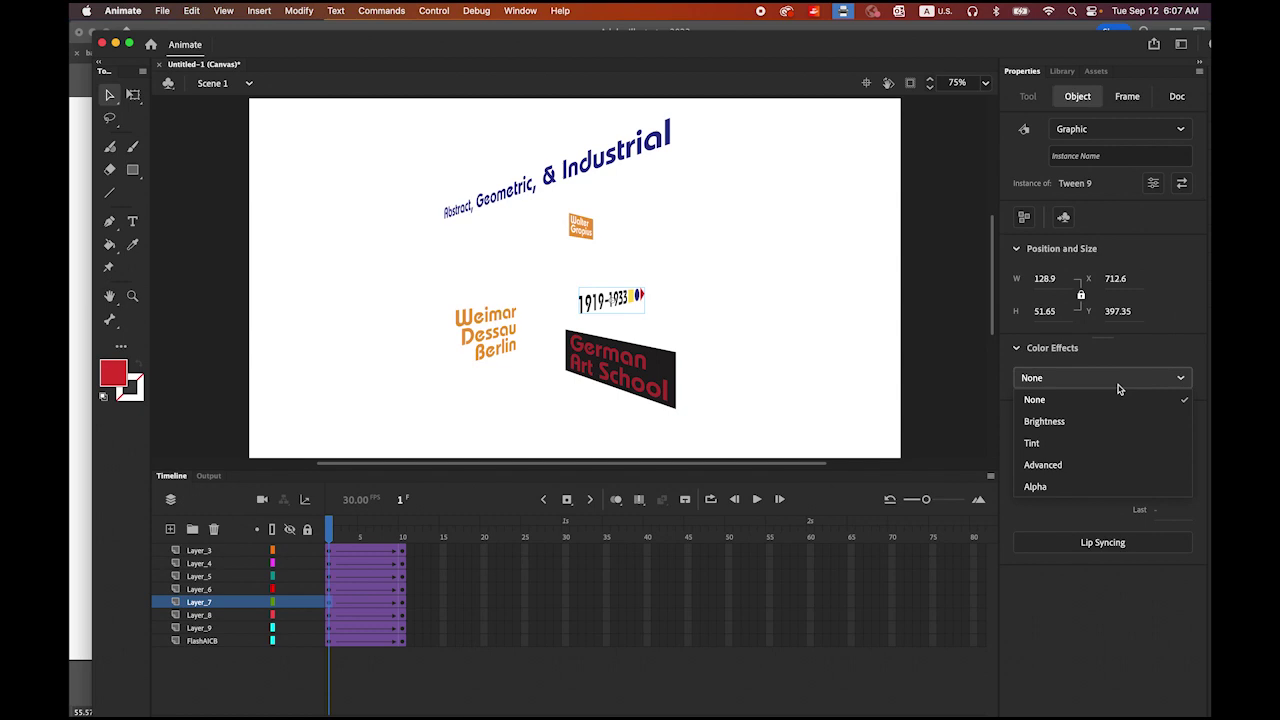
left_click(1100, 487)
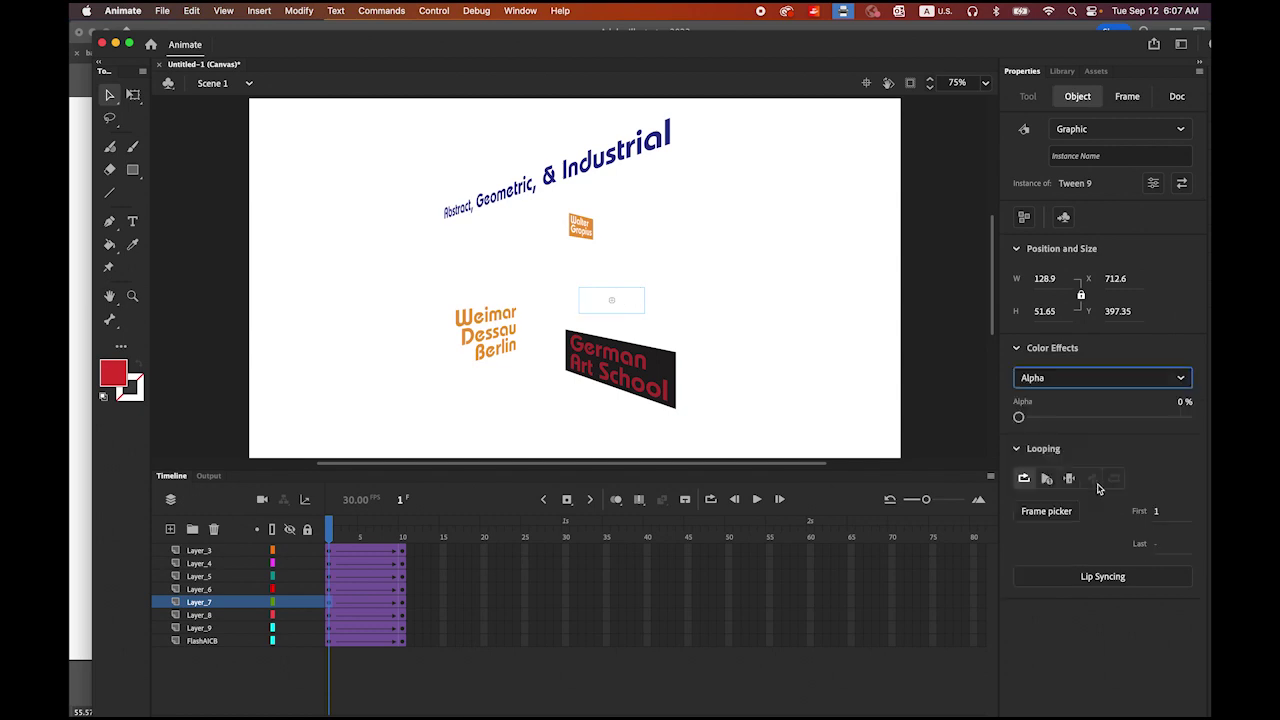
At frame 1, shift the Weimar Dessau Berlin text left to about X 420.35 and set its alpha to 0%.
left_click(327, 589)
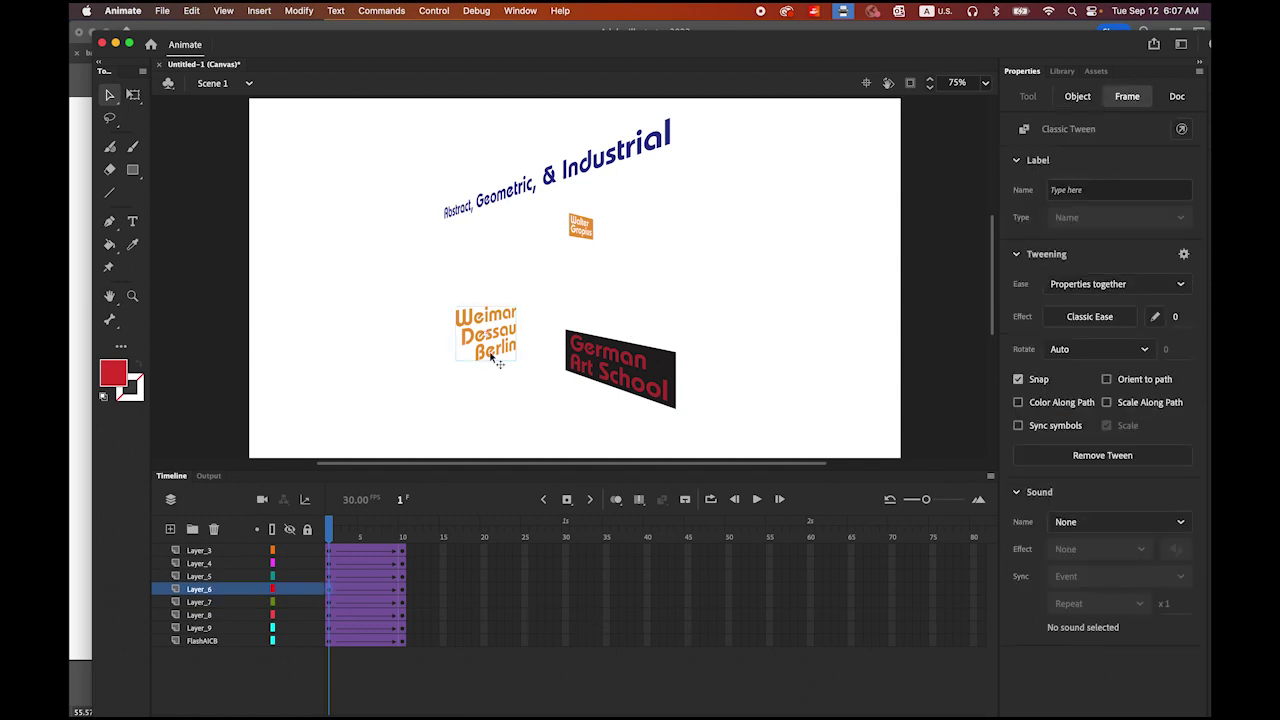
left_click_drag(490, 355, 478, 360)
left_click(1117, 377)
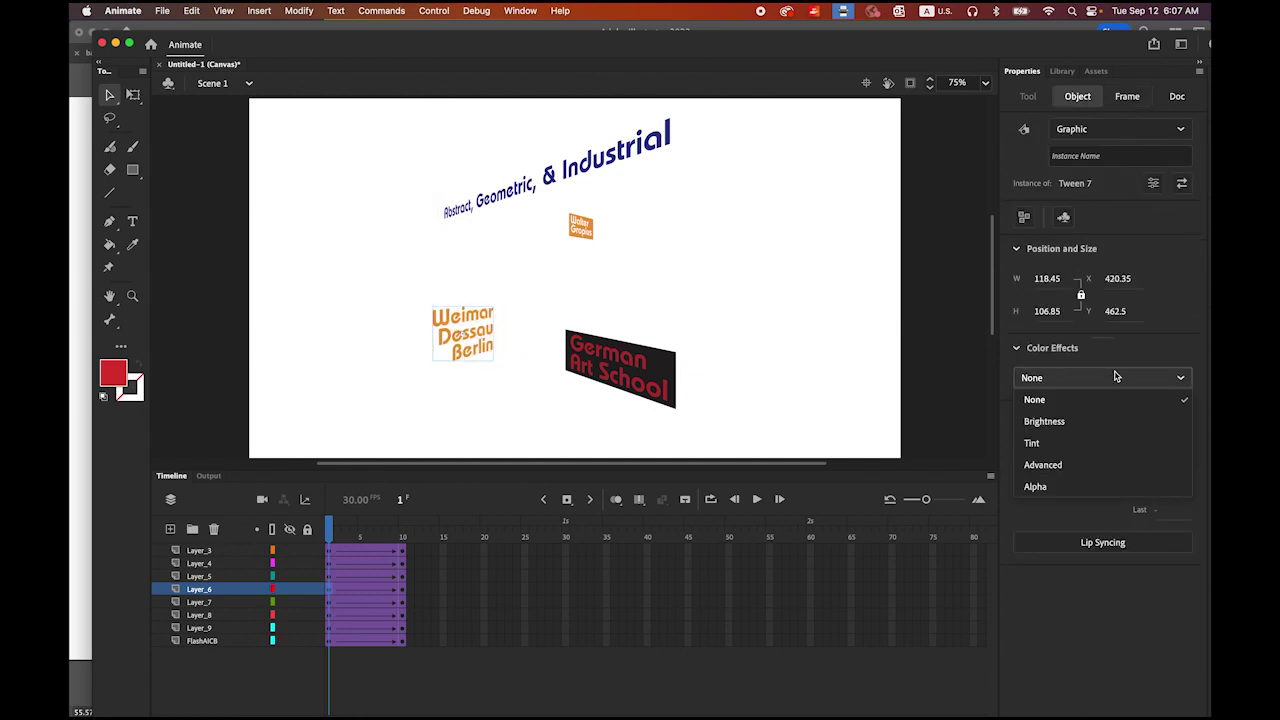
left_click(1100, 487)
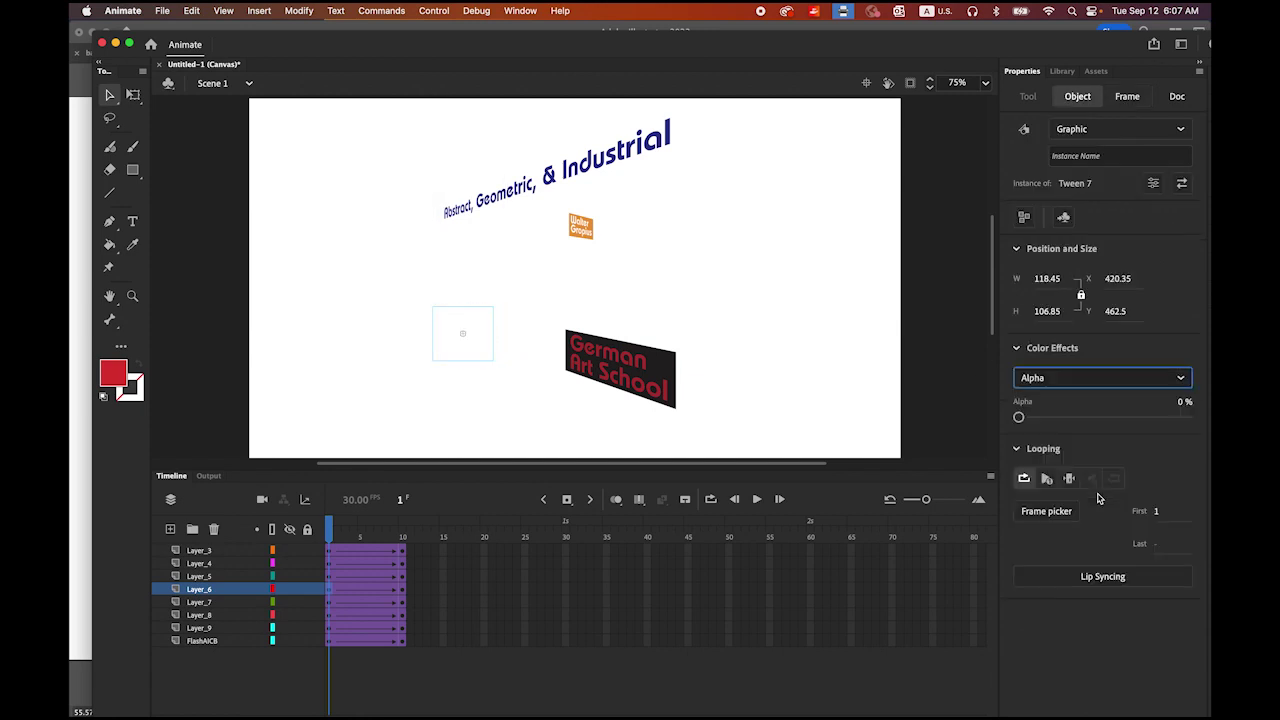
At frame 1, shift the small orange Walter Gropius block left to about X 614.9 and set its alpha to 0%.
left_click(331, 578)
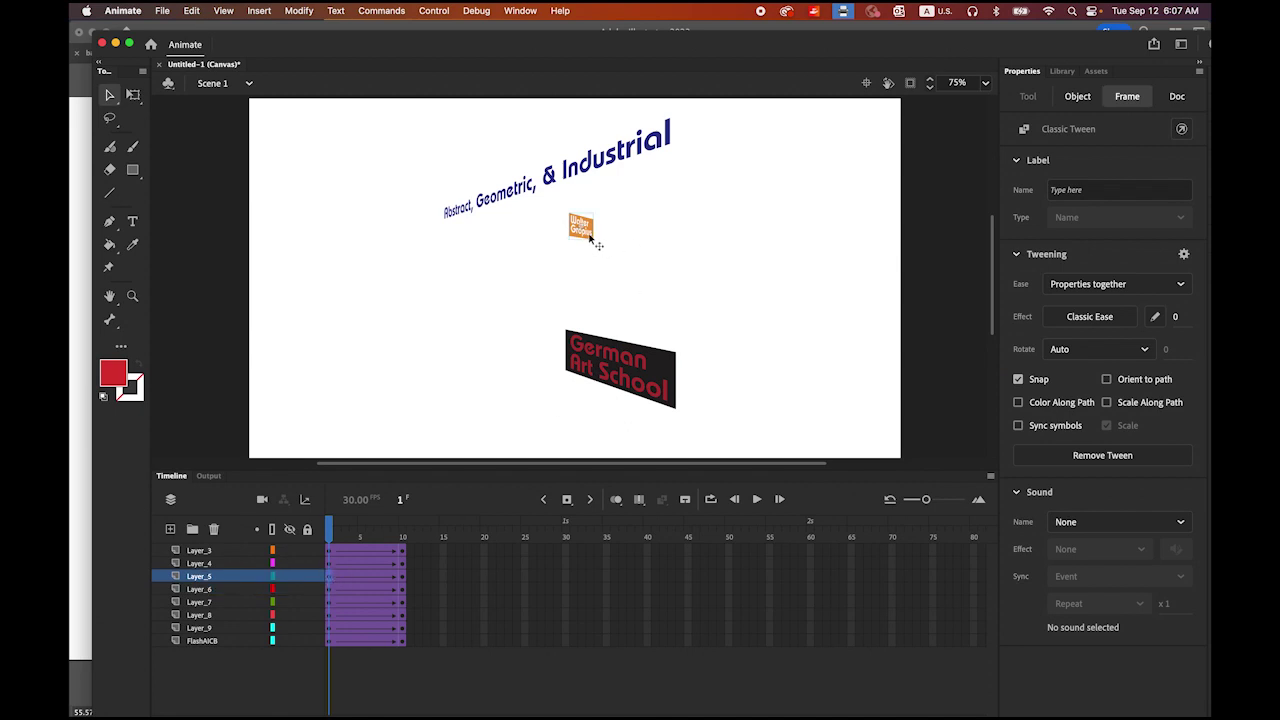
left_click_drag(590, 233, 572, 232)
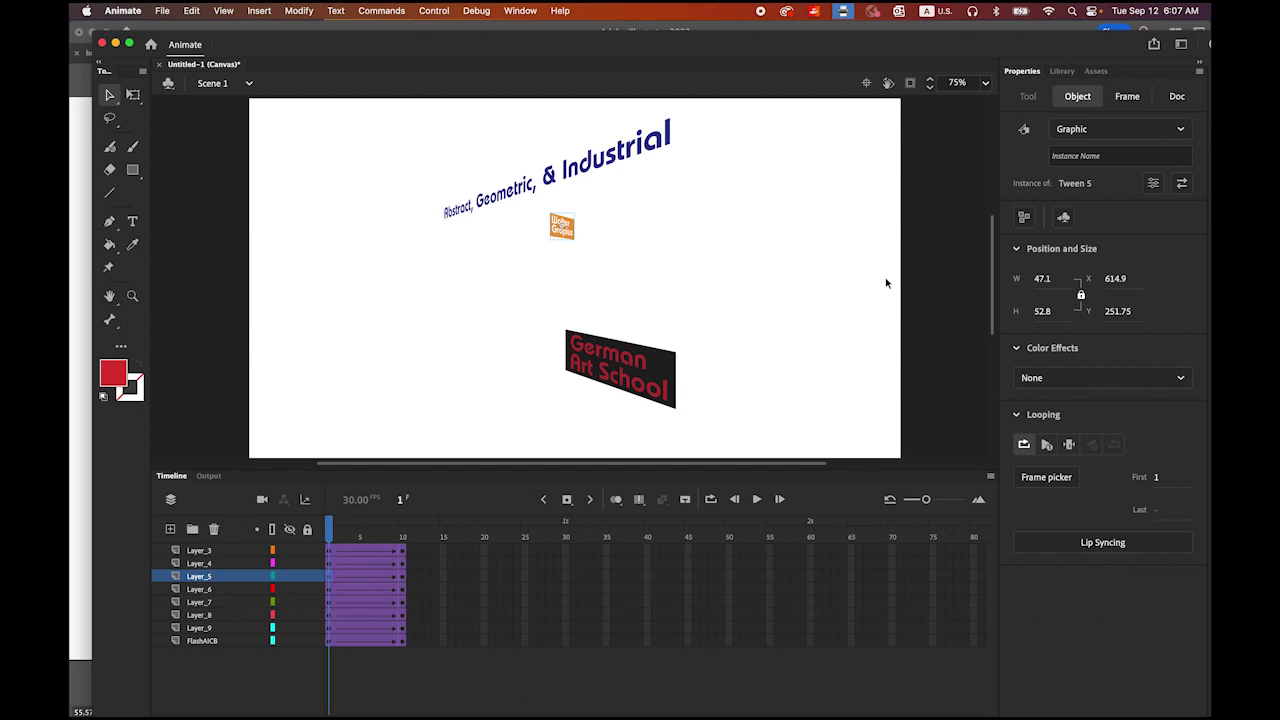
left_click(1158, 378)
left_click(1094, 486)
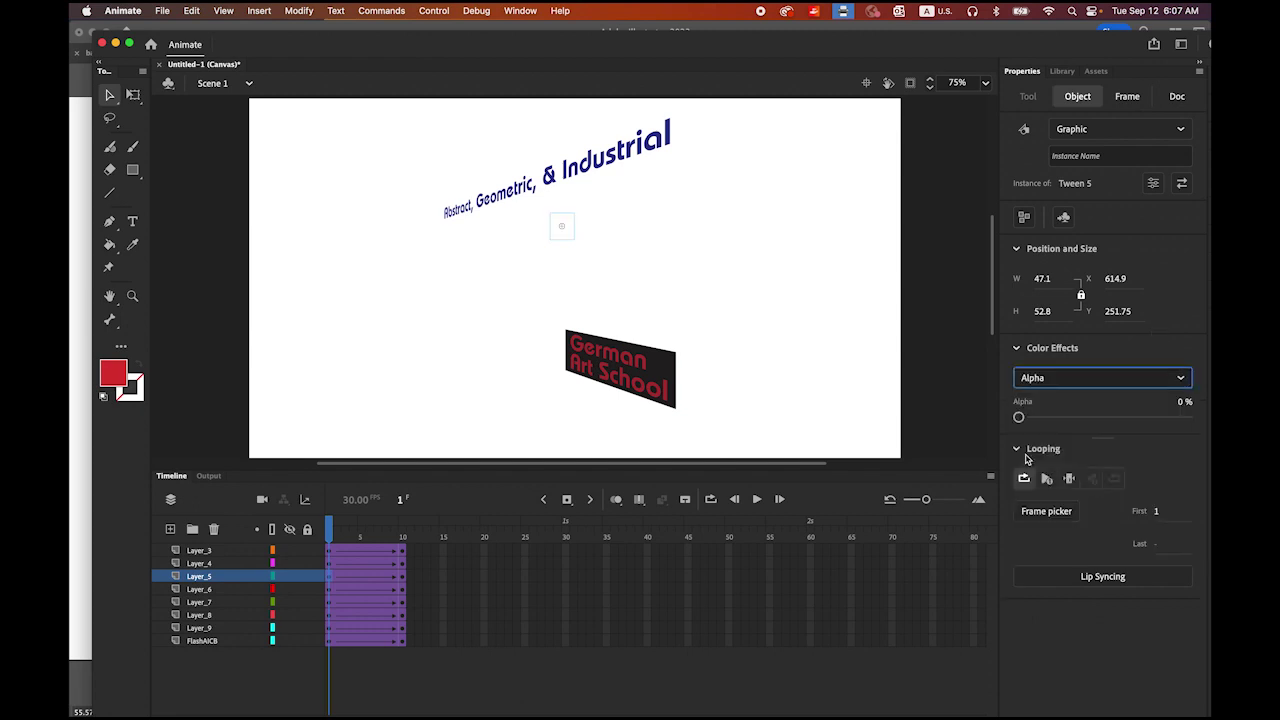
At frame 1, shift the German Art School block down-right to about X 836.85, Y 569.1 and set its alpha to 0%.
left_click(338, 563)
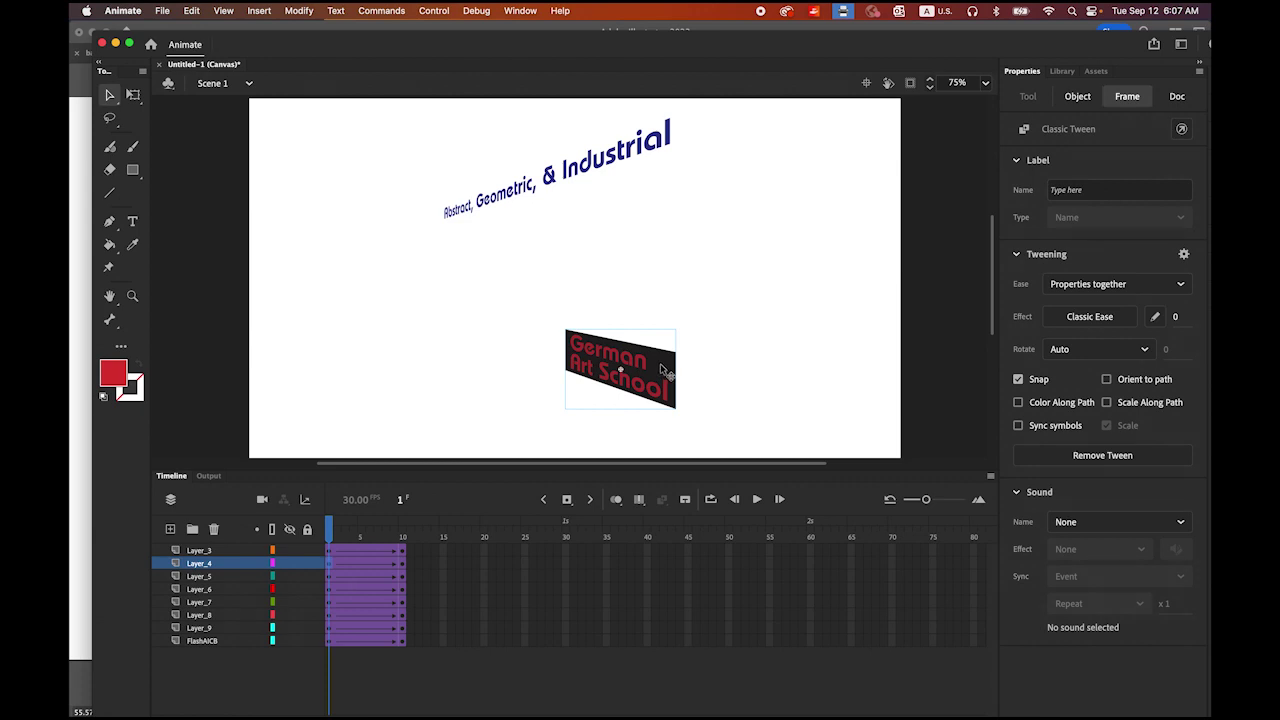
left_click_drag(660, 363, 716, 385)
left_click(1145, 389)
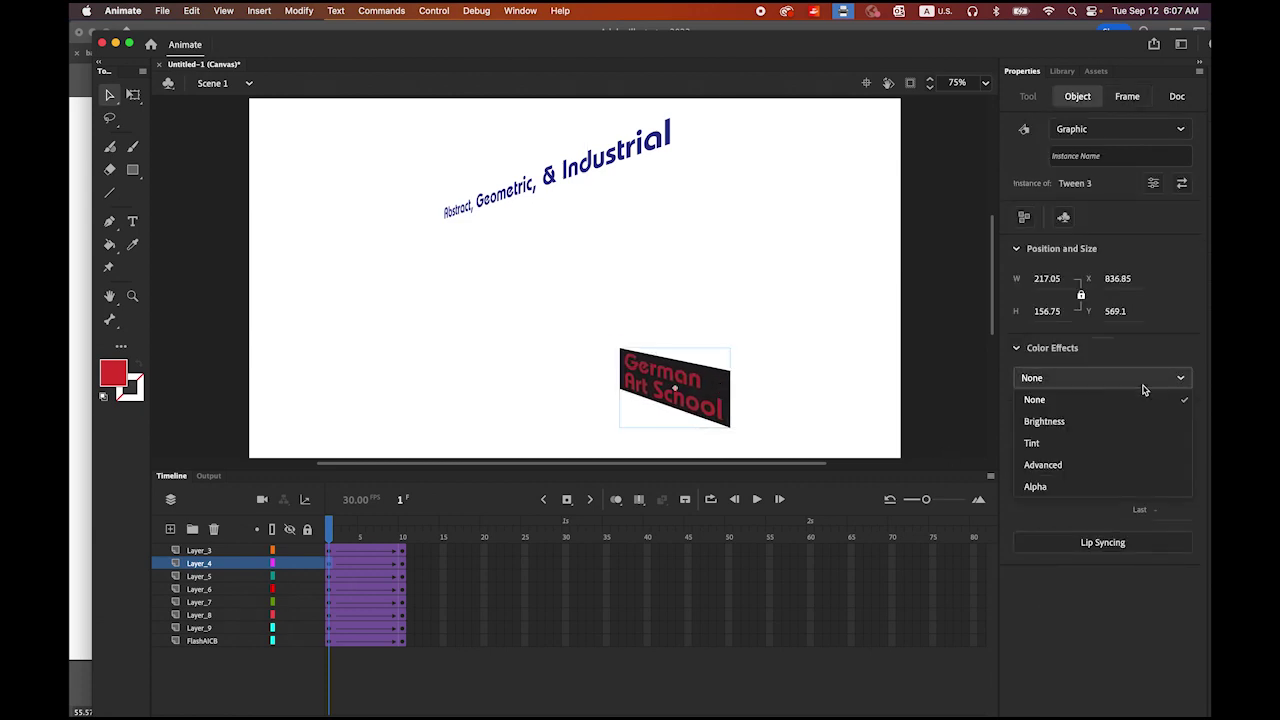
left_click(1105, 487)
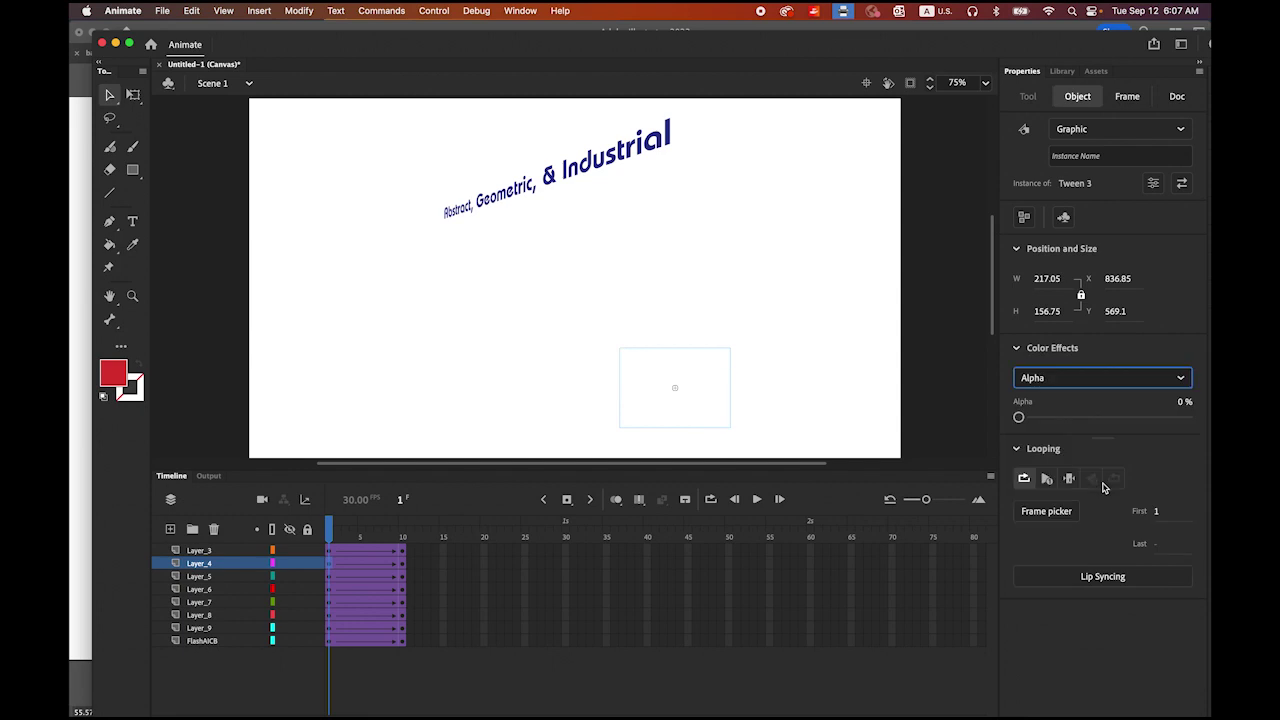
At frame 1, shift the Abstract, Geometric, & Industrial text to about X 701.05, Y 104.55, set its alpha to 0%, and preview the animation.
left_click(330, 551)
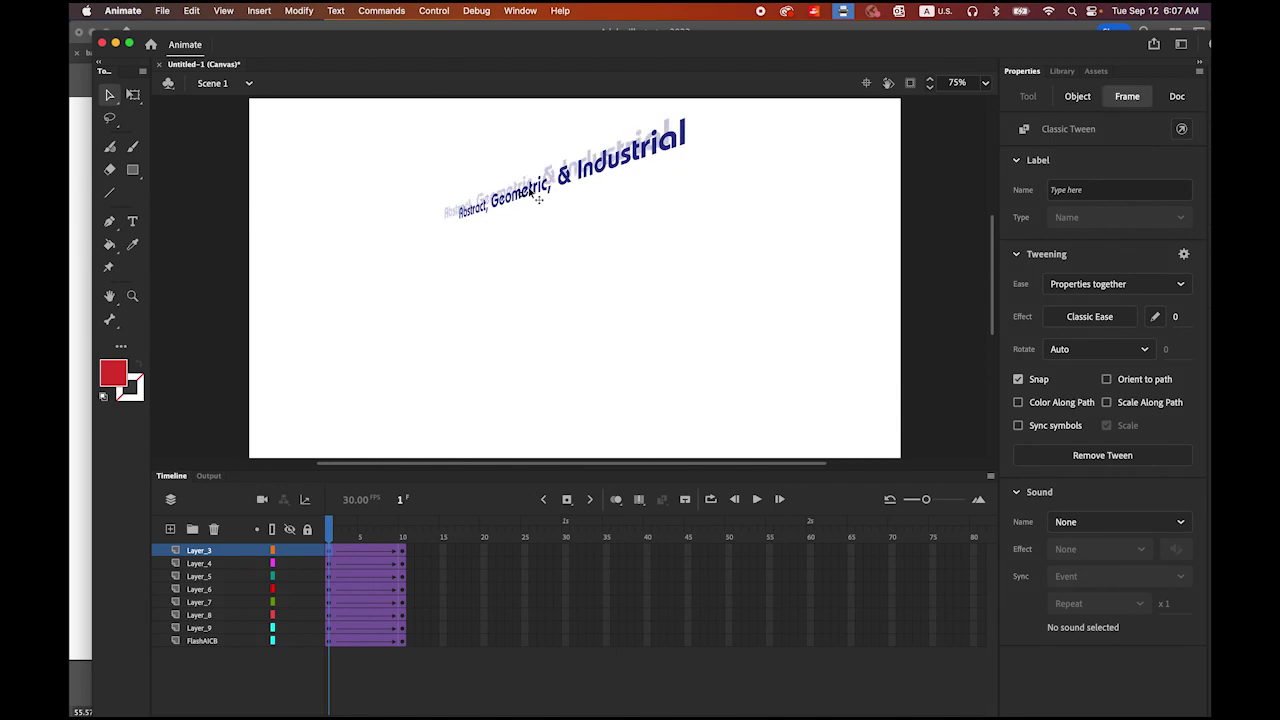
left_click_drag(512, 200, 564, 186)
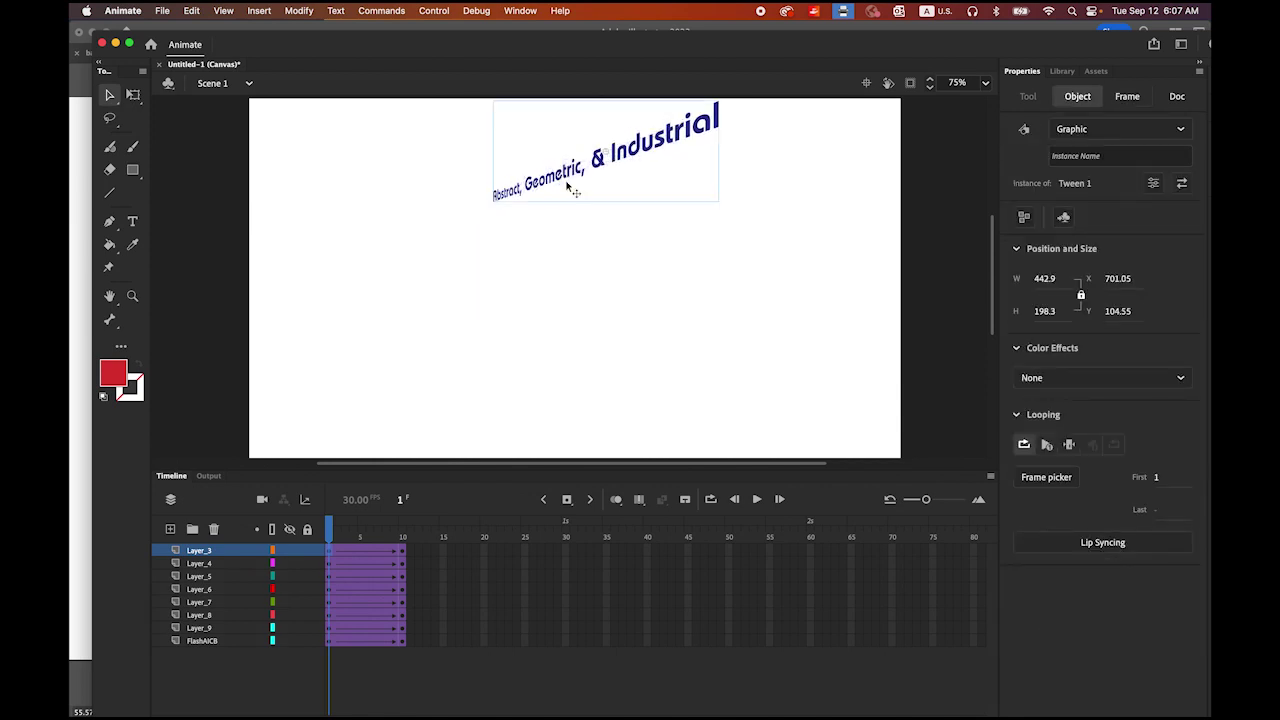
left_click(1080, 381)
left_click(1036, 486)
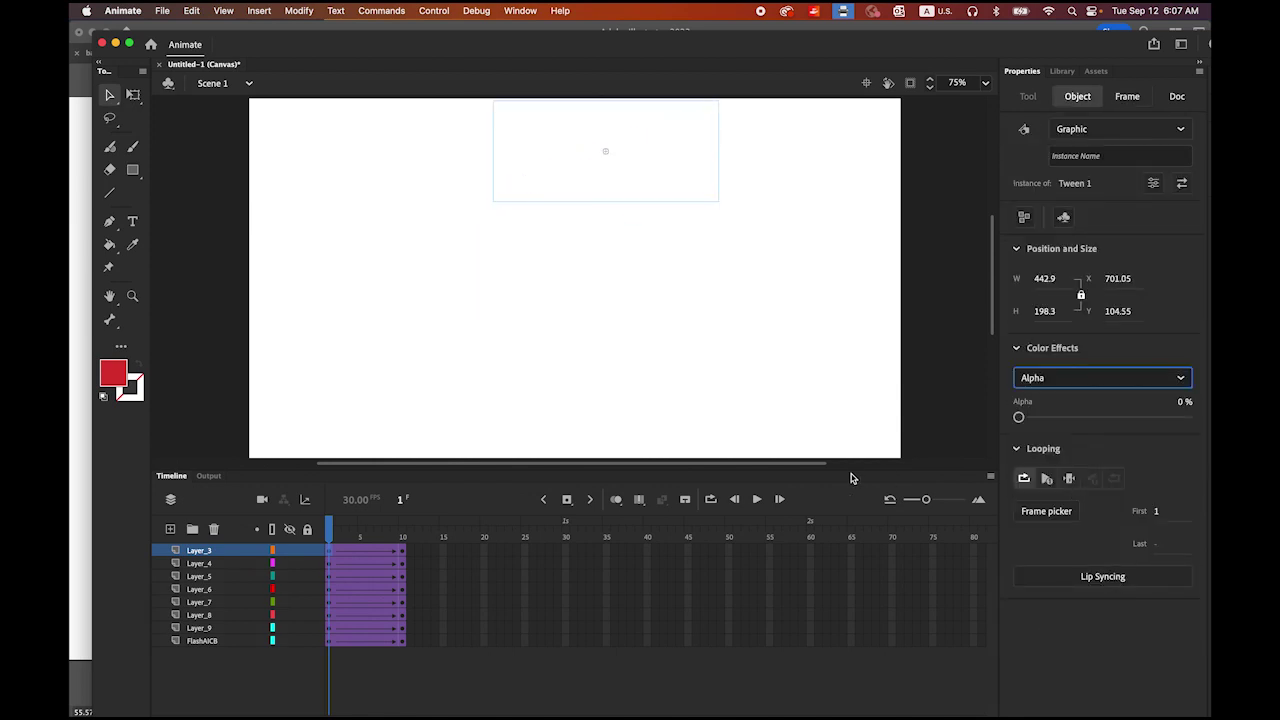
left_click(757, 500)
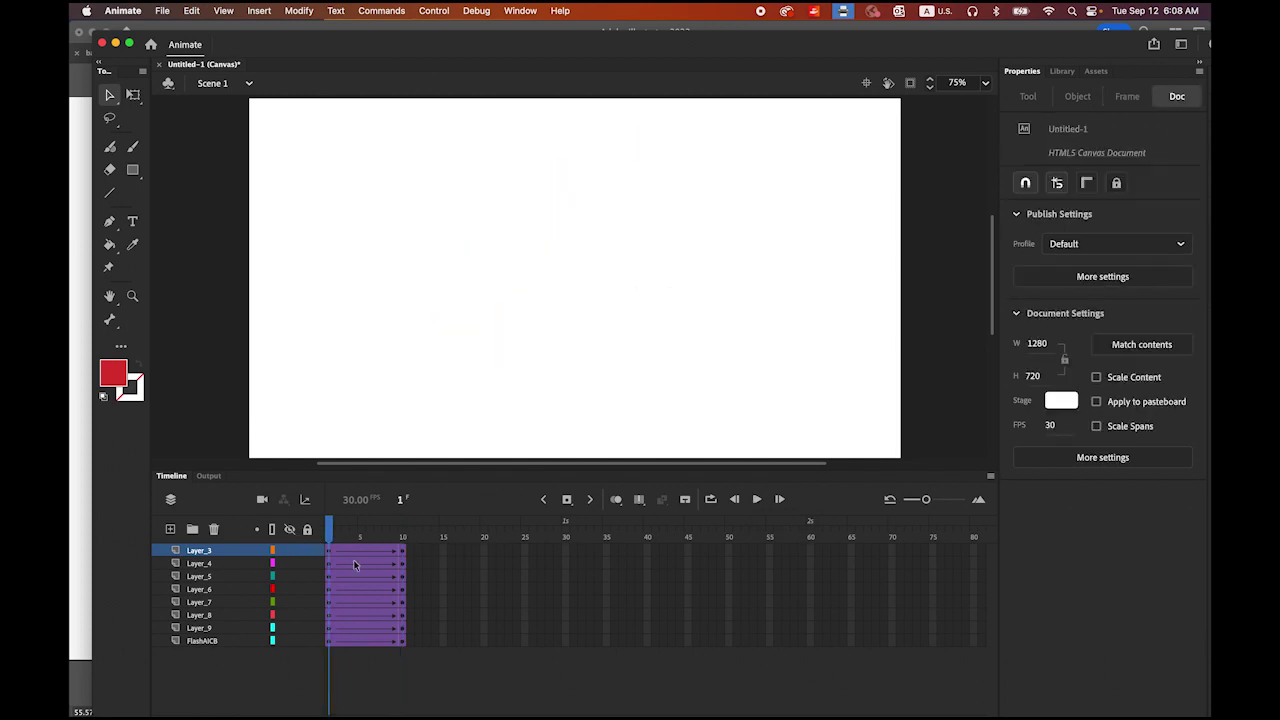
Set the classic tween ease to 100 on the first frames of all layers, FlashAICB through Layer_3, and preview the animation.
left_click(330, 641)
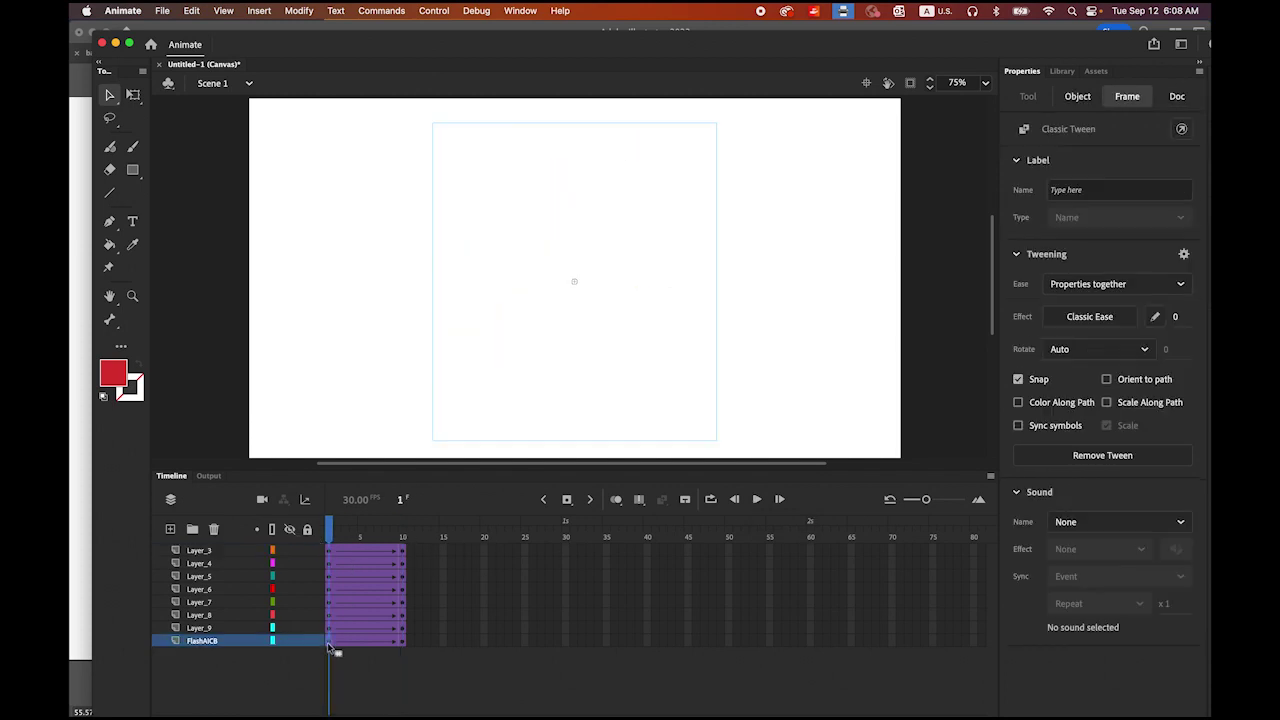
left_click(331, 553, "shift")
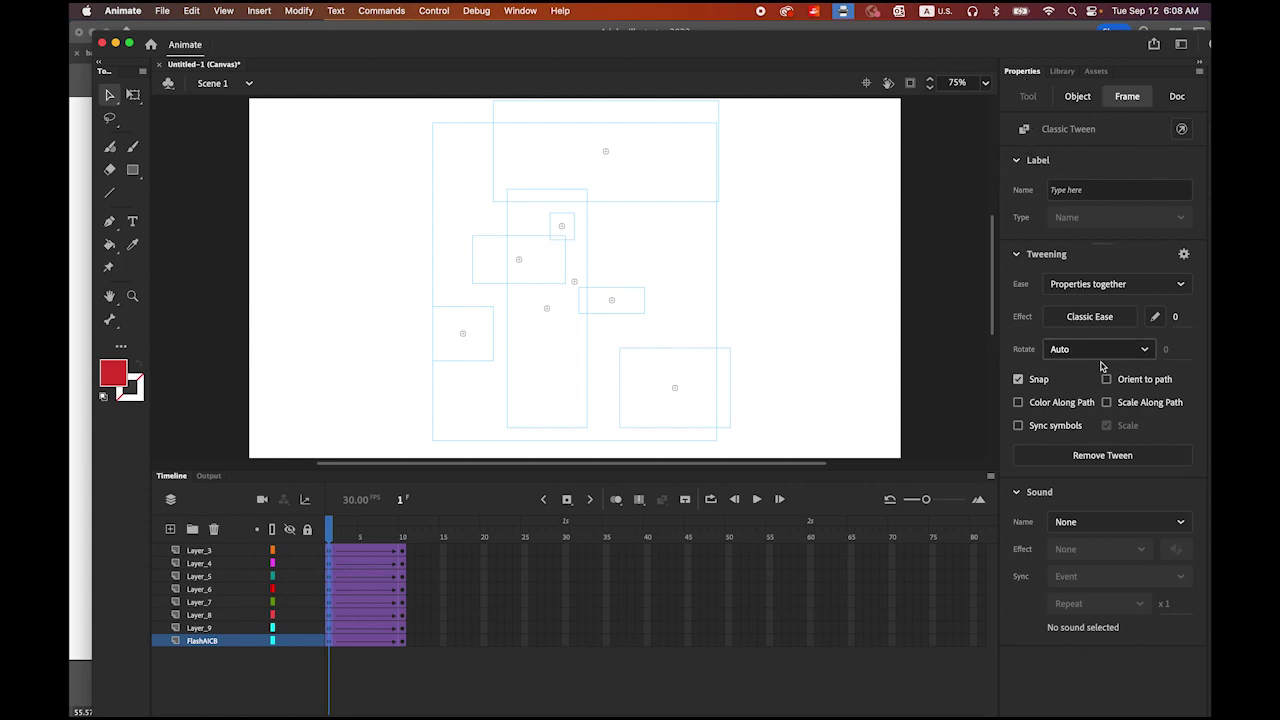
left_click(1176, 317)
key("Return")
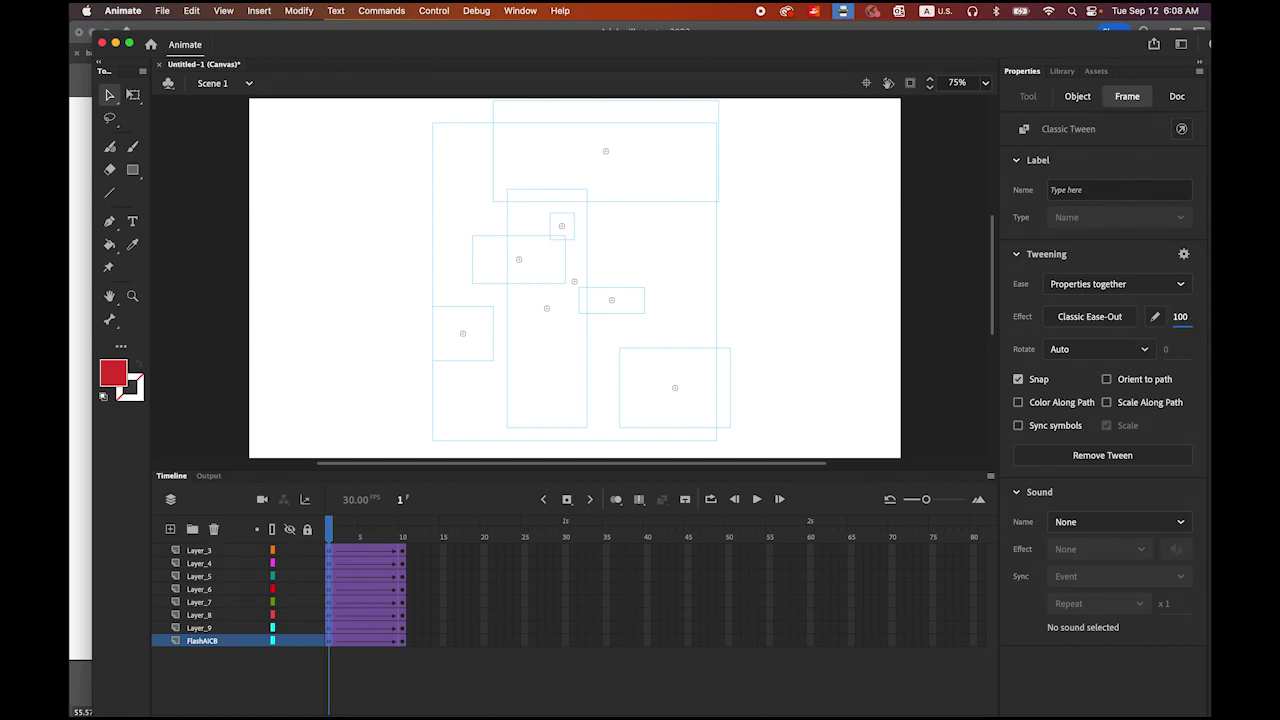
left_click(757, 500)
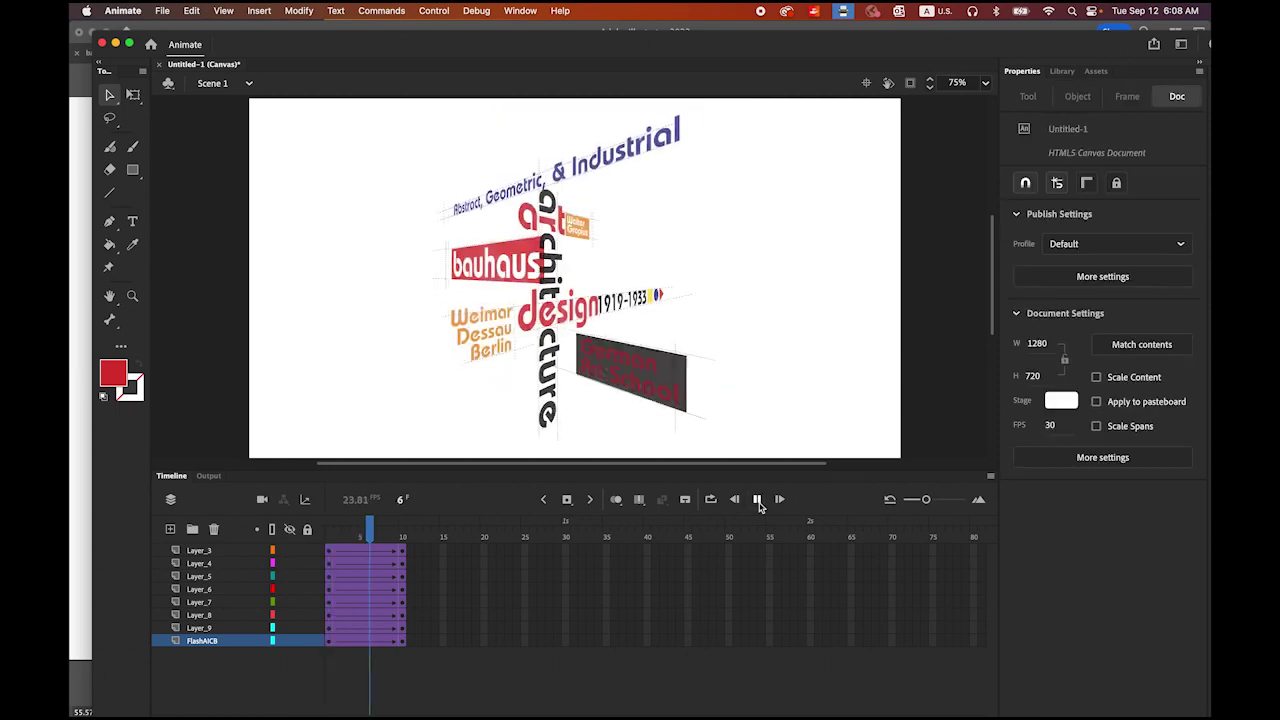
left_click(757, 500)
left_click(757, 500)
left_click(757, 500)
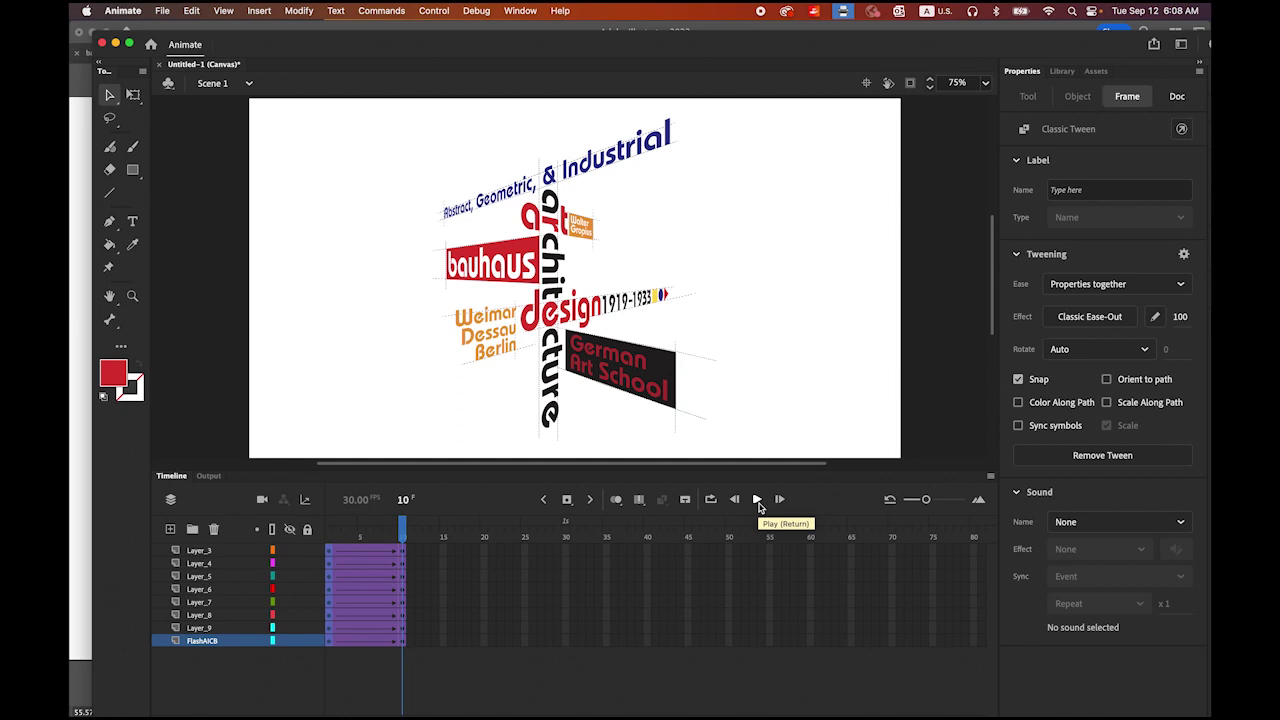
Stagger the tween spans by moving Layer_9 to start at frame 6, Layer_8 at frame 11 and Layer_7 at frame 16.
left_click(199, 629)
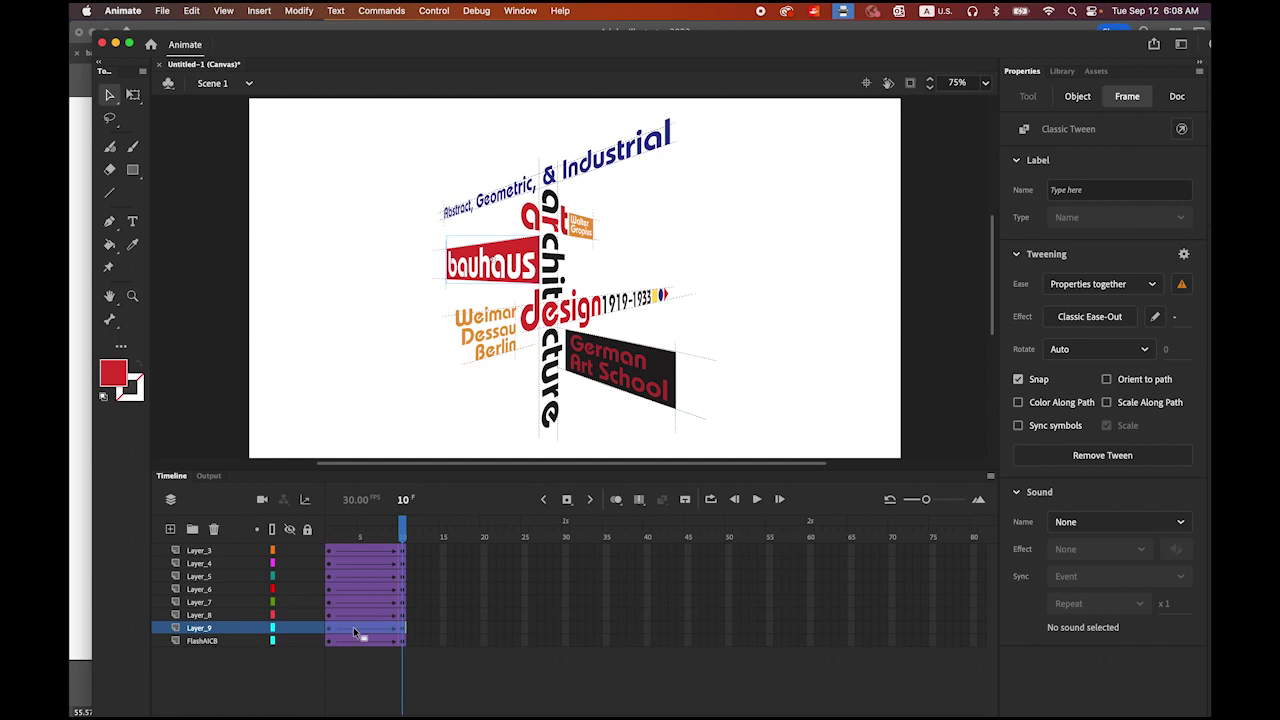
left_click_drag(353, 627, 435, 620)
left_click(214, 615)
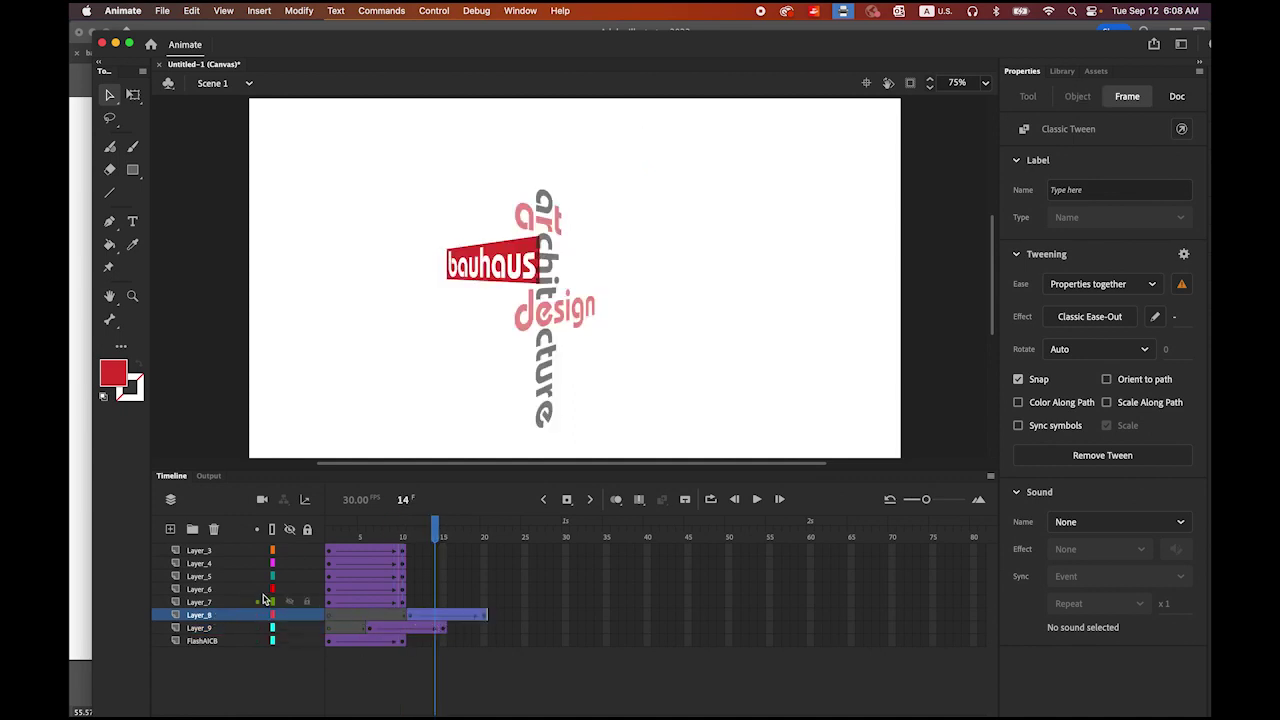
left_click(213, 603)
left_click_drag(344, 600, 465, 601)
Move the Layer_6 tween span to start at frame 21 and the Layer_5 span to start at frame 26.
left_click(209, 590)
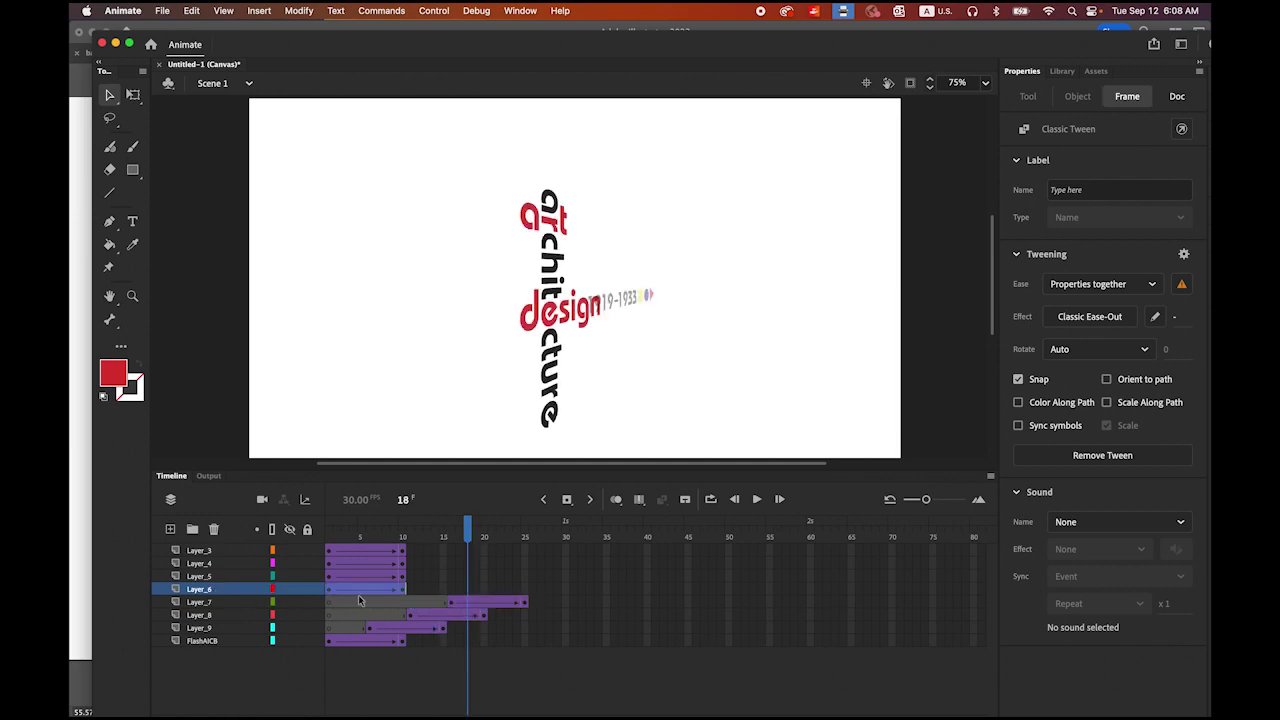
left_click_drag(366, 594, 523, 595)
left_click(375, 577)
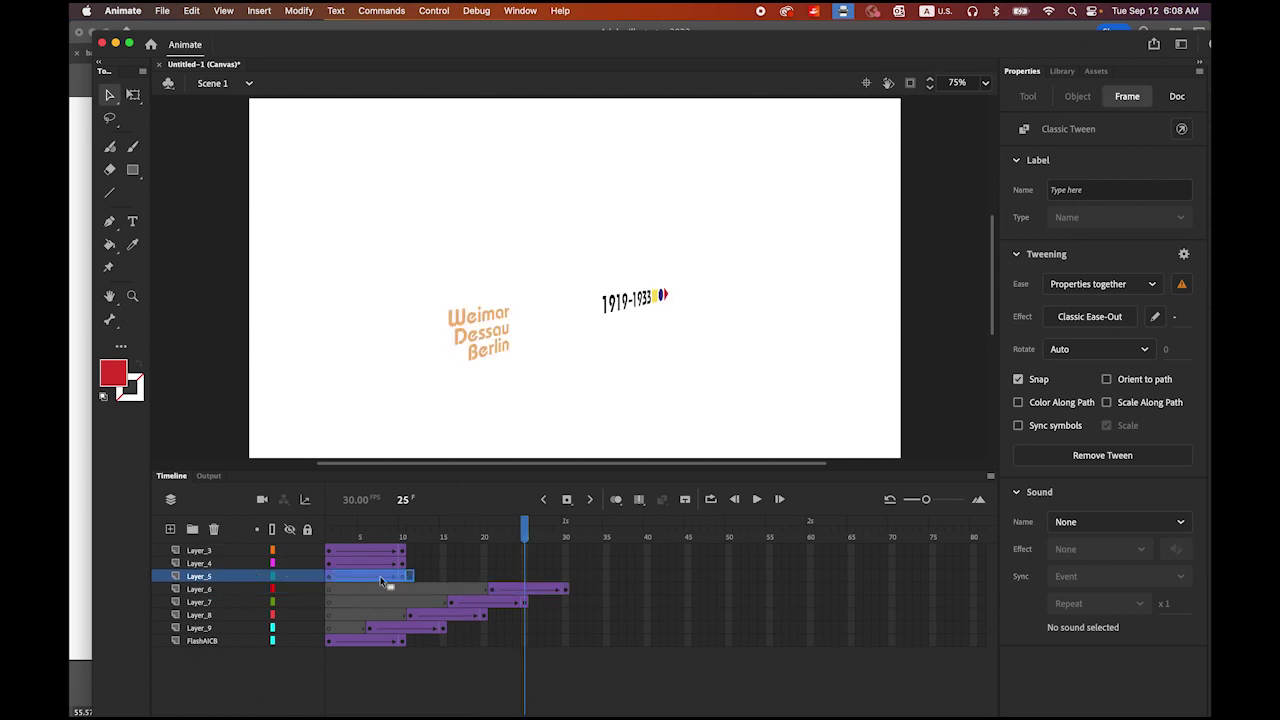
left_click_drag(381, 580, 572, 582)
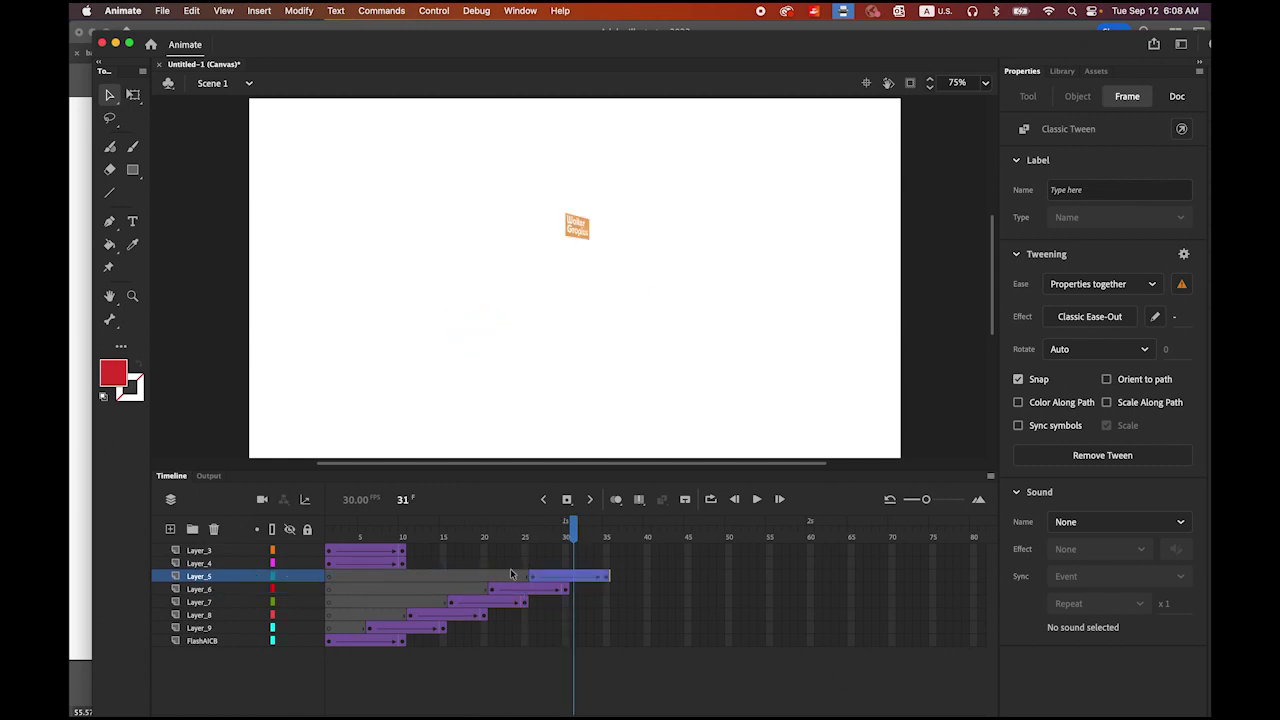
Move the Layer_4 tween span to start at frame 31 and the Layer_3 span at frame 36, and play the staggered animation.
left_click(213, 563)
left_click_drag(356, 563, 598, 567)
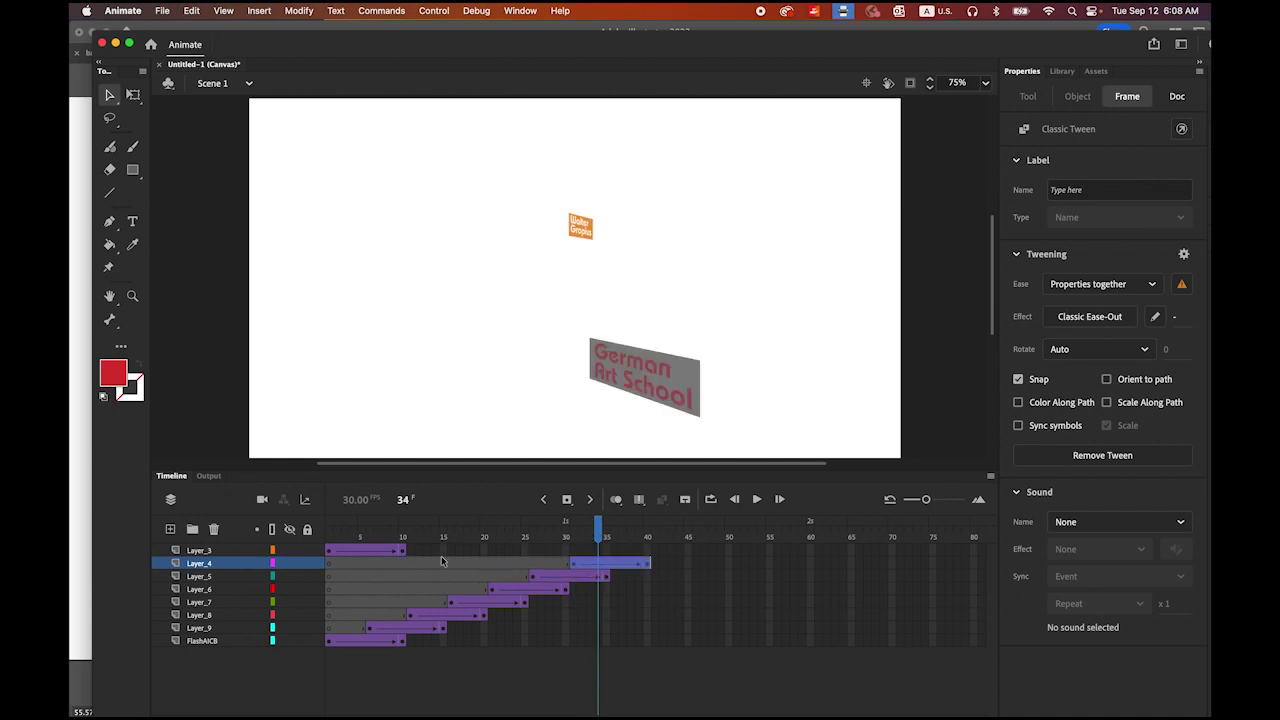
left_click(212, 551)
left_click_drag(352, 552, 637, 556)
key("Return")
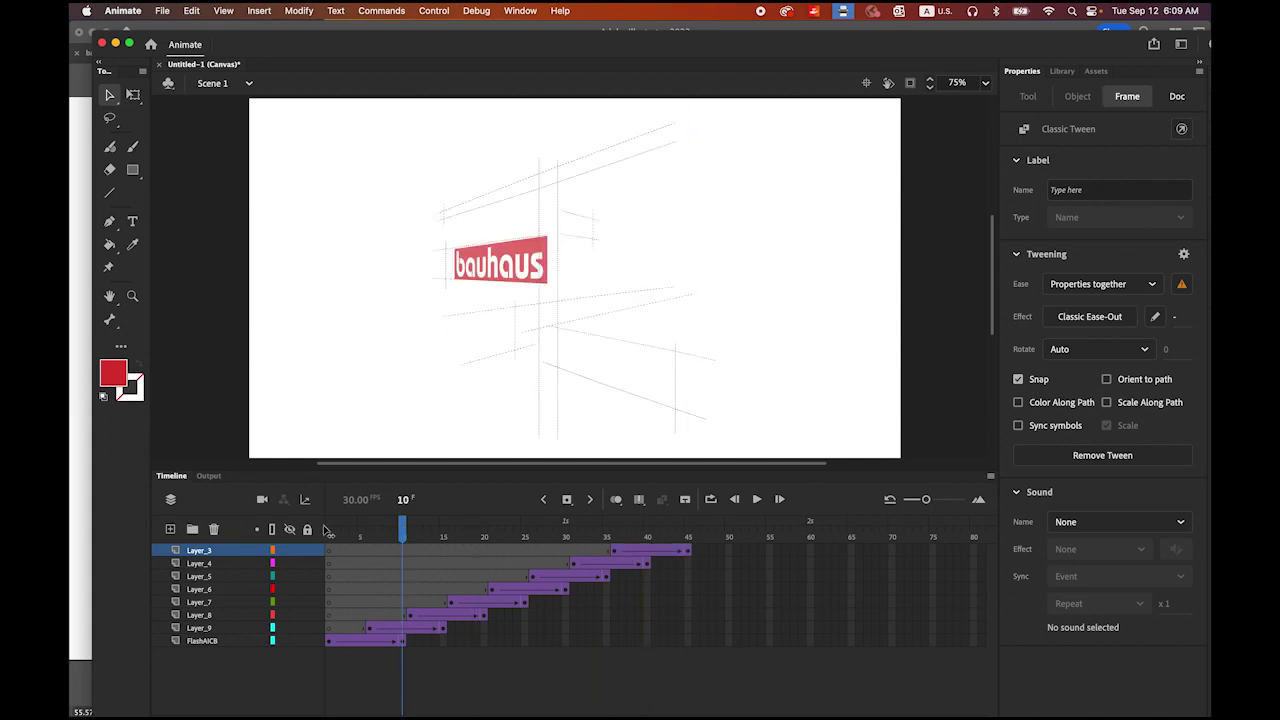
left_click(757, 503)
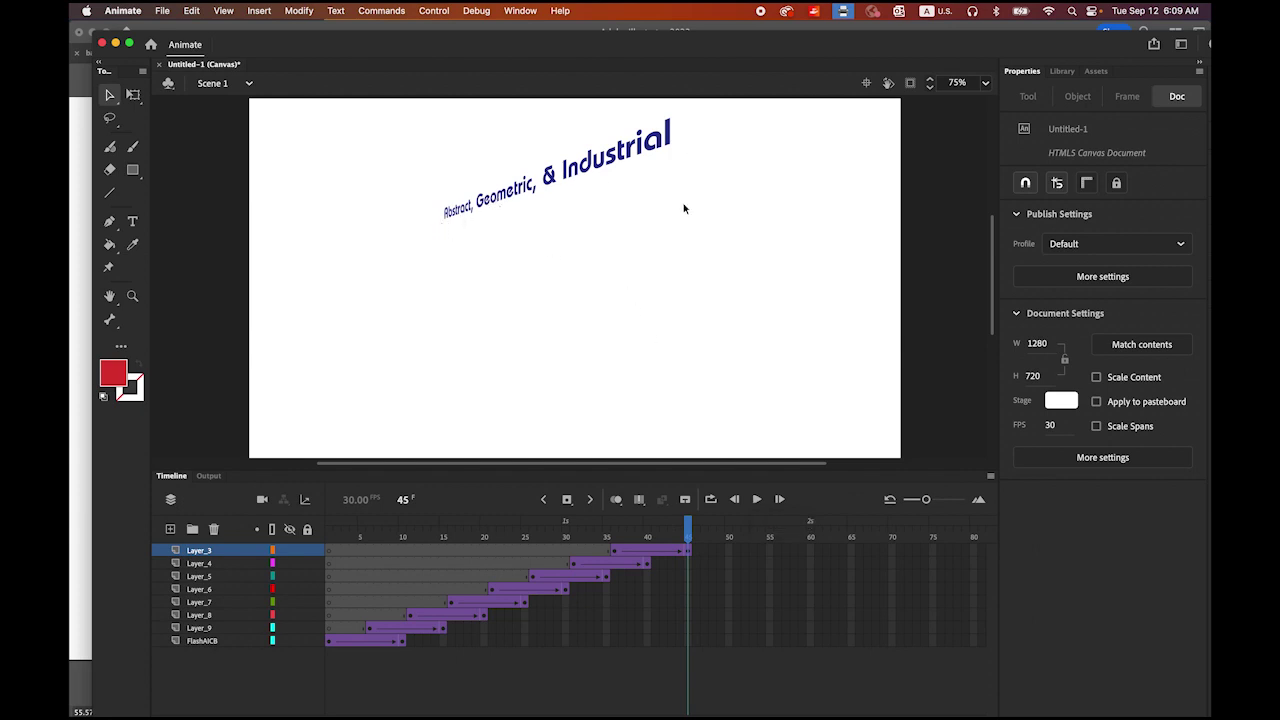
Insert keyframes at frame 45 on Layer_4 through FlashAICB to keep every piece visible, and play the animation.
left_click(688, 566)
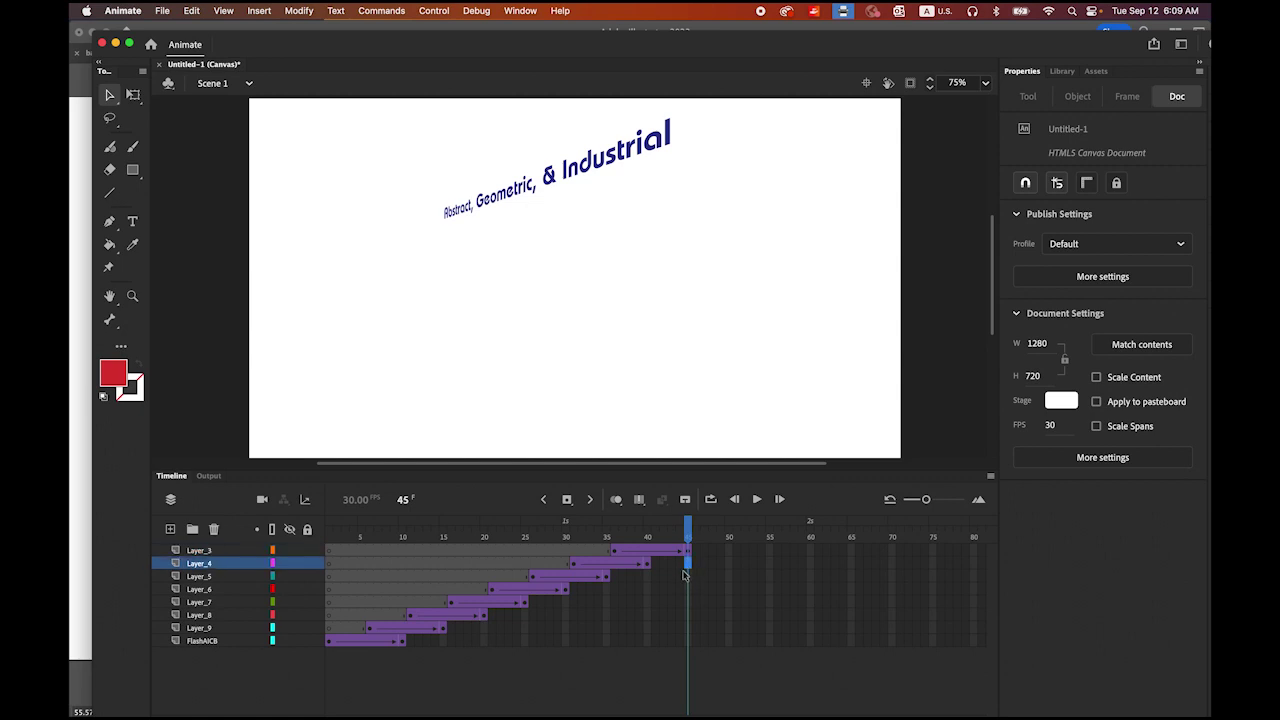
left_click(688, 644, "shift")
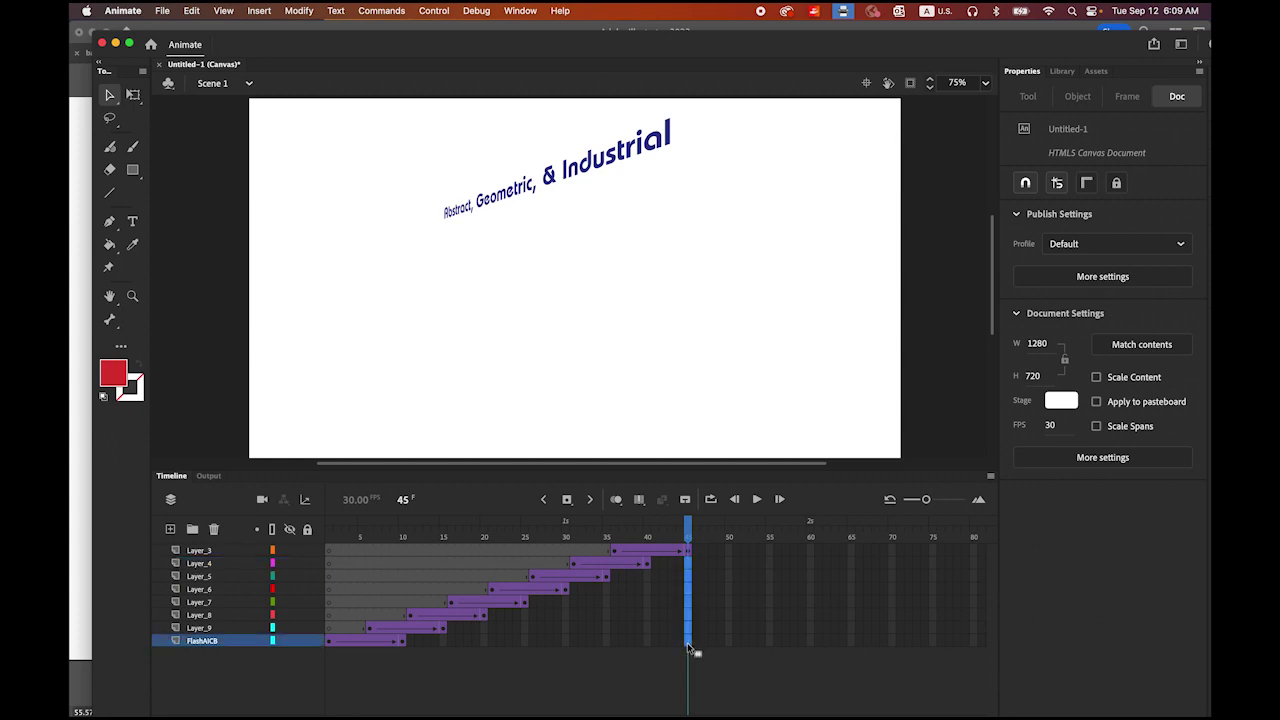
left_click(566, 502)
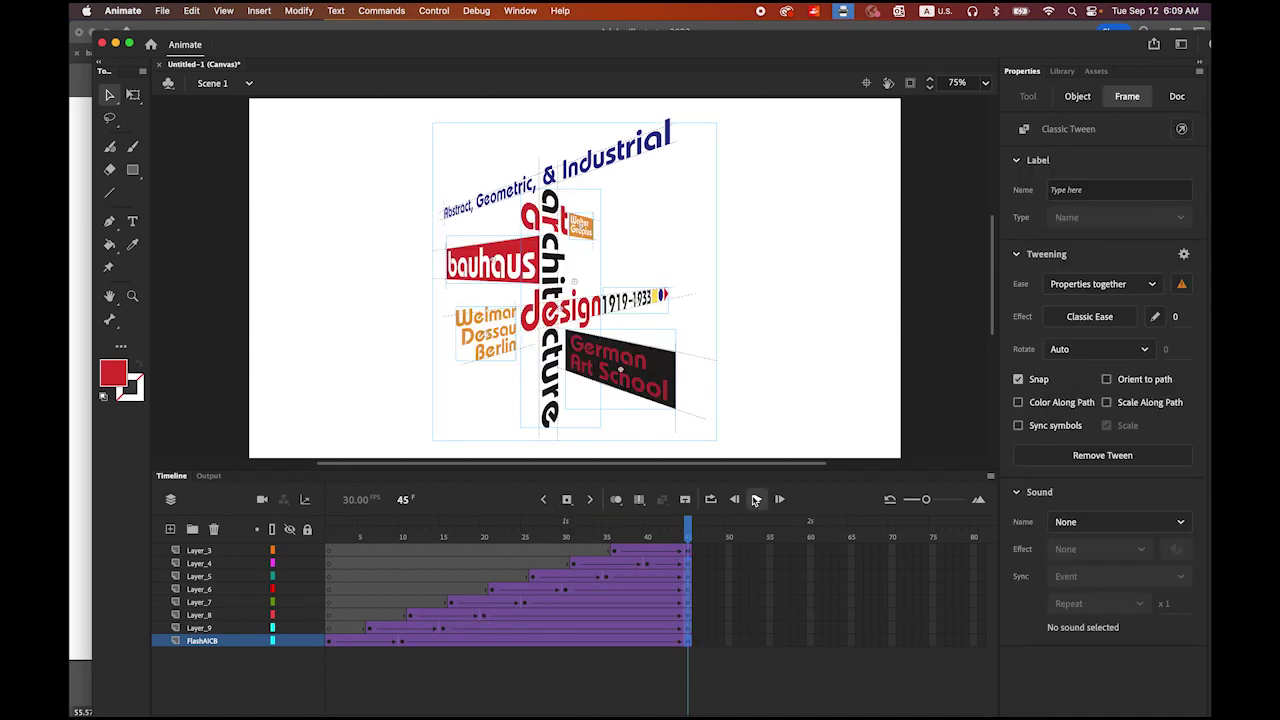
left_click(756, 499)
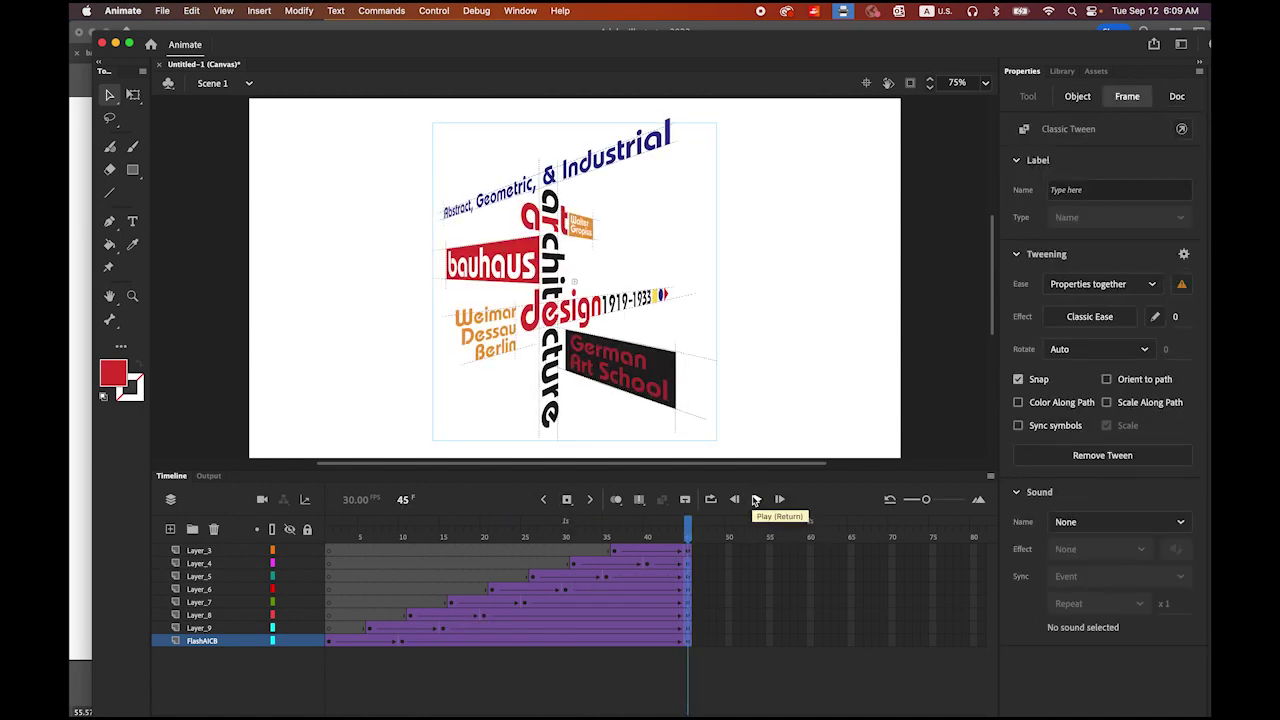
left_click(756, 499)
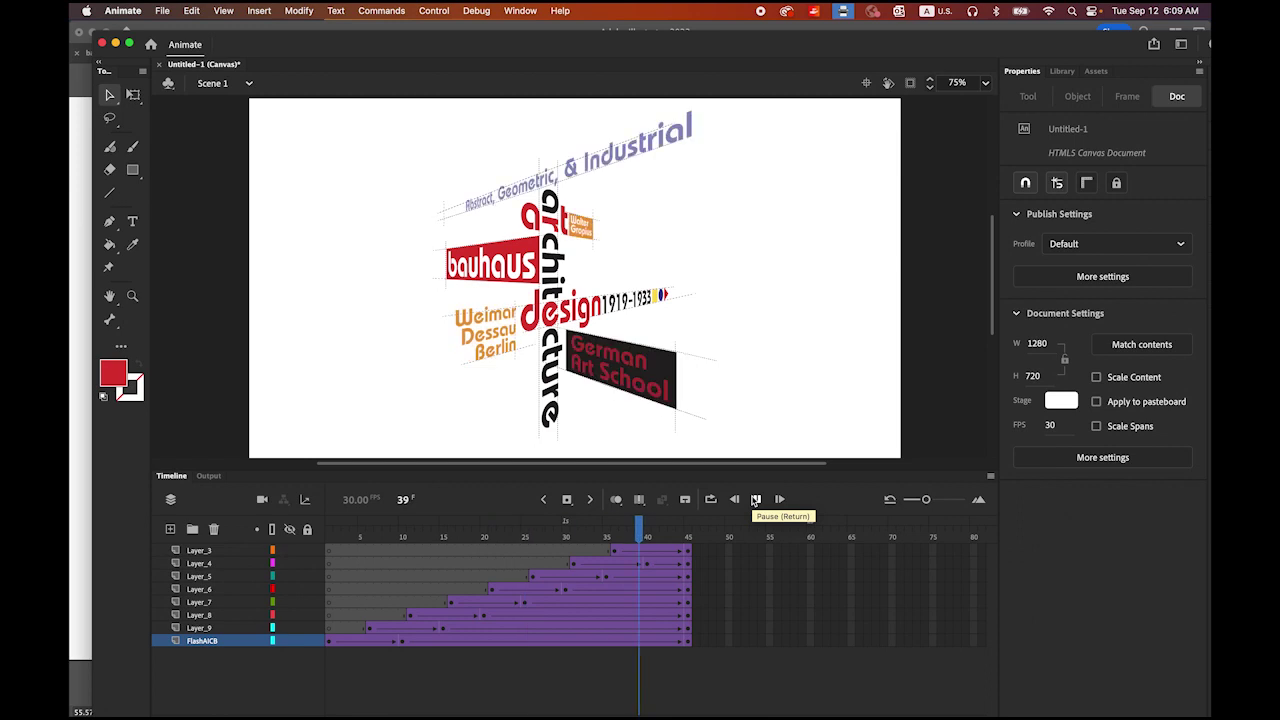
left_click(756, 499)
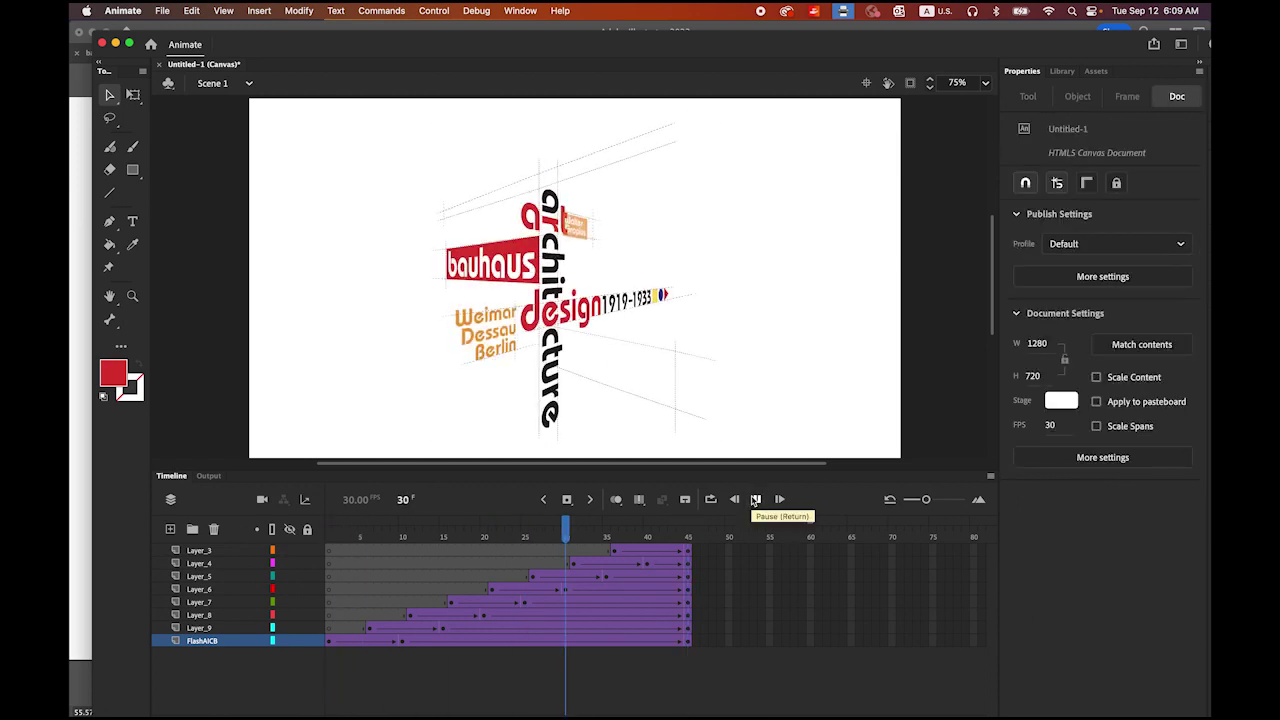
left_click(756, 499)
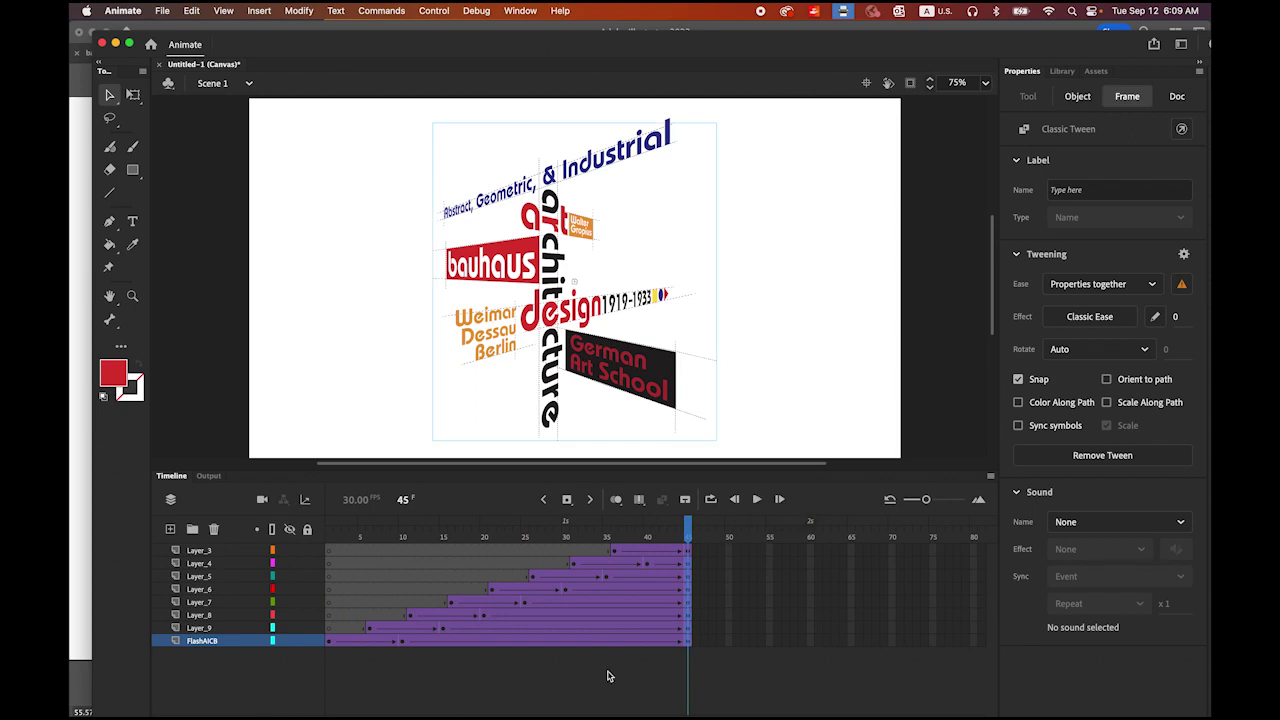
Zoom the timeline out to show about 120 frames and move the program window up slightly.
left_click_drag(927, 502, 921, 506)
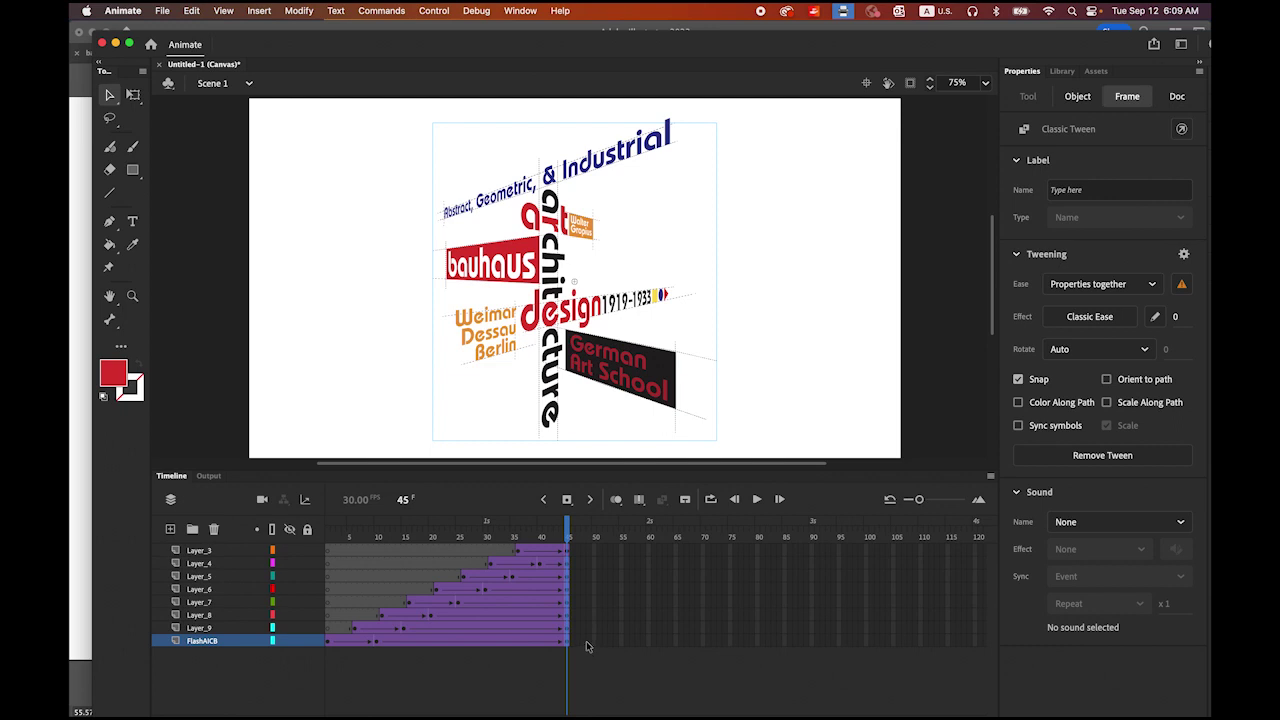
left_click_drag(390, 44, 388, 34)
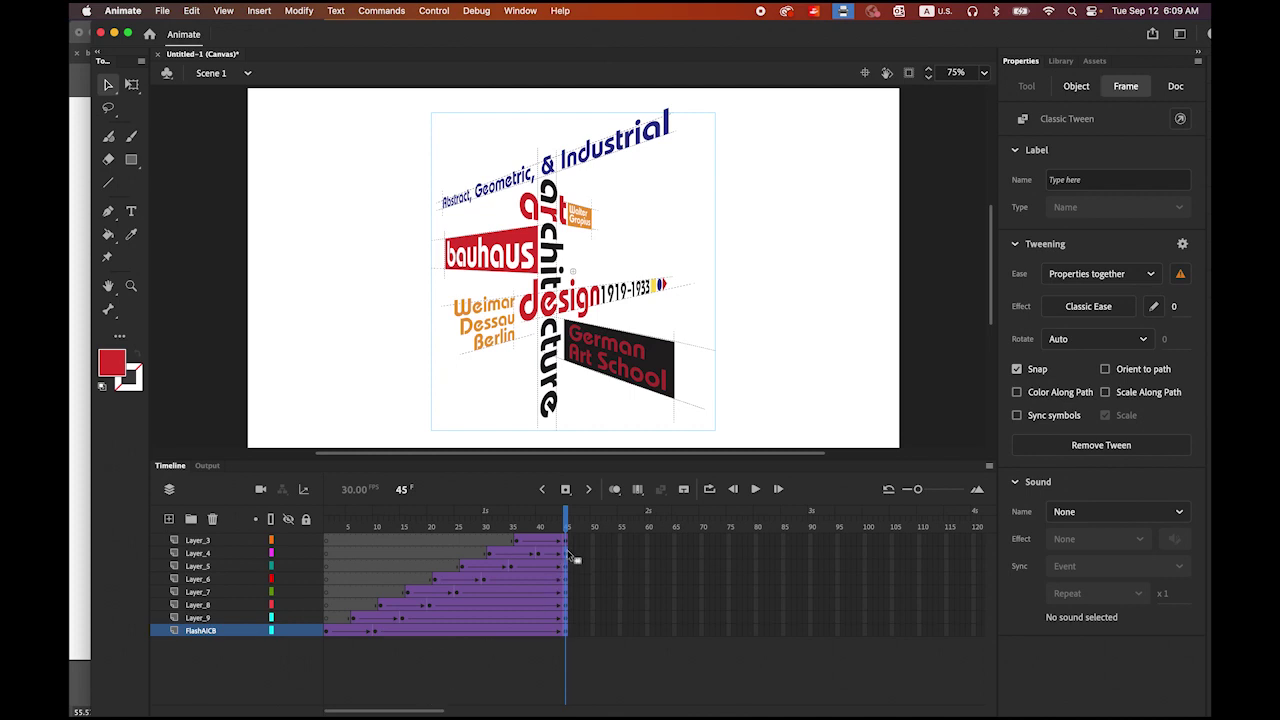
Insert keyframes at frame 135 on Layer_3 through FlashAICB to hold the complete design longer, and play the animation.
mouse_move(567, 527)
left_mouse_down()
mouse_move(491, 527)
mouse_move(568, 537)
left_mouse_up()
left_click_drag(400, 712, 451, 712)
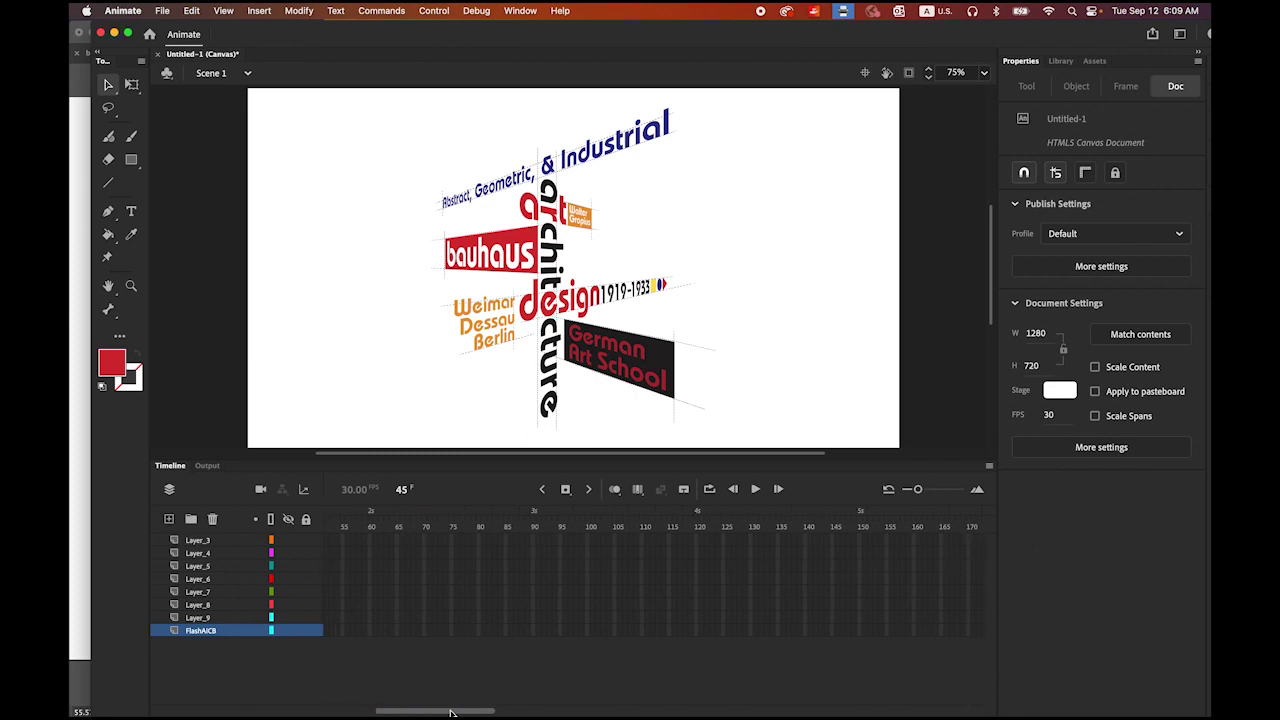
left_click(778, 540)
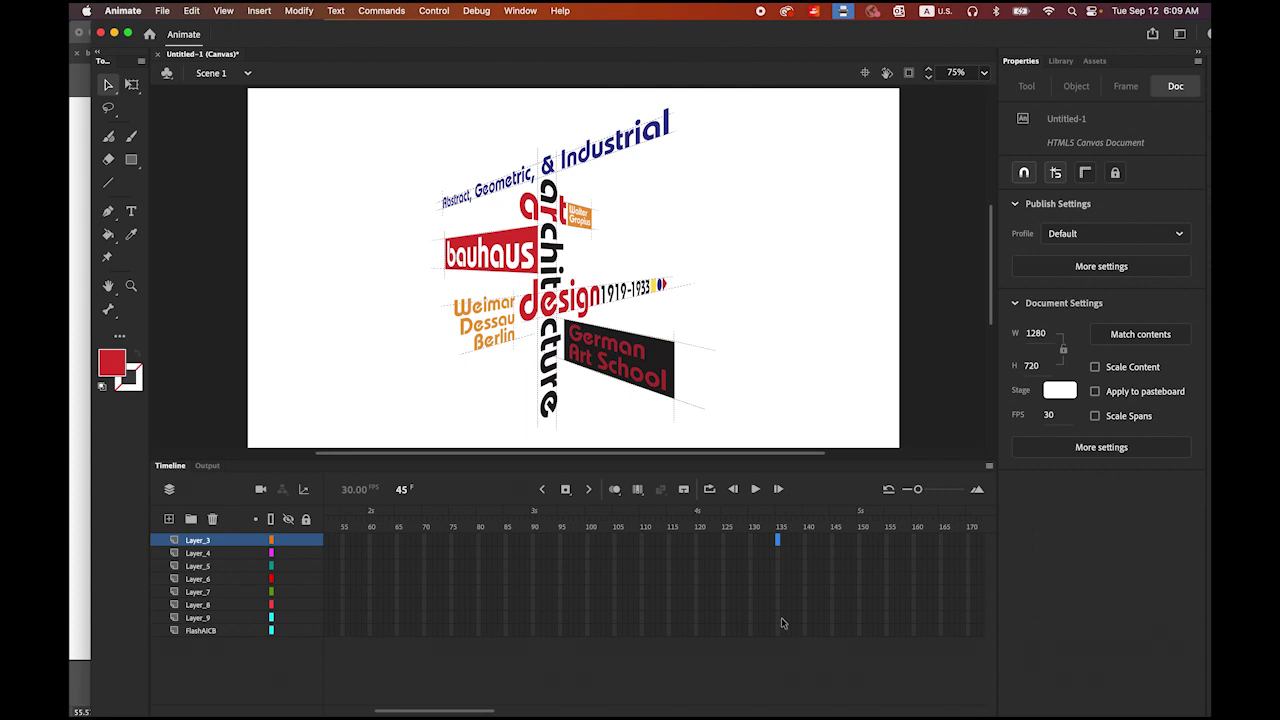
left_click(779, 632, "shift")
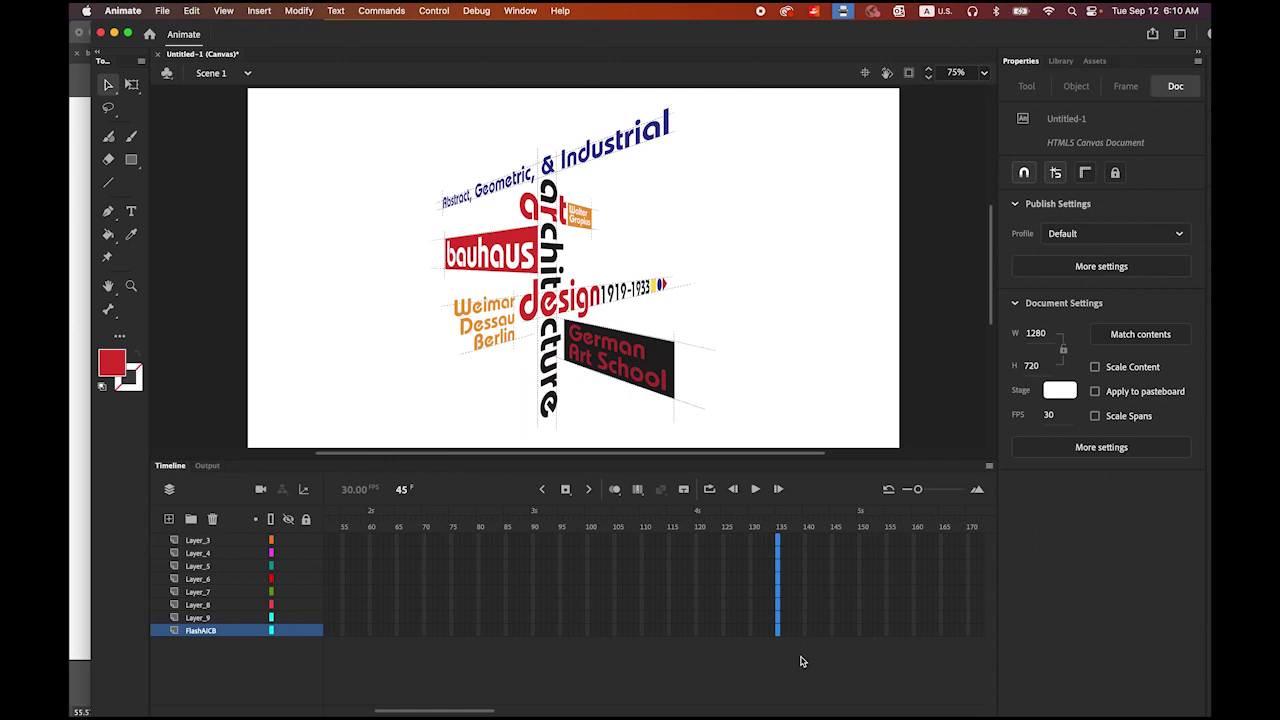
left_click(565, 489)
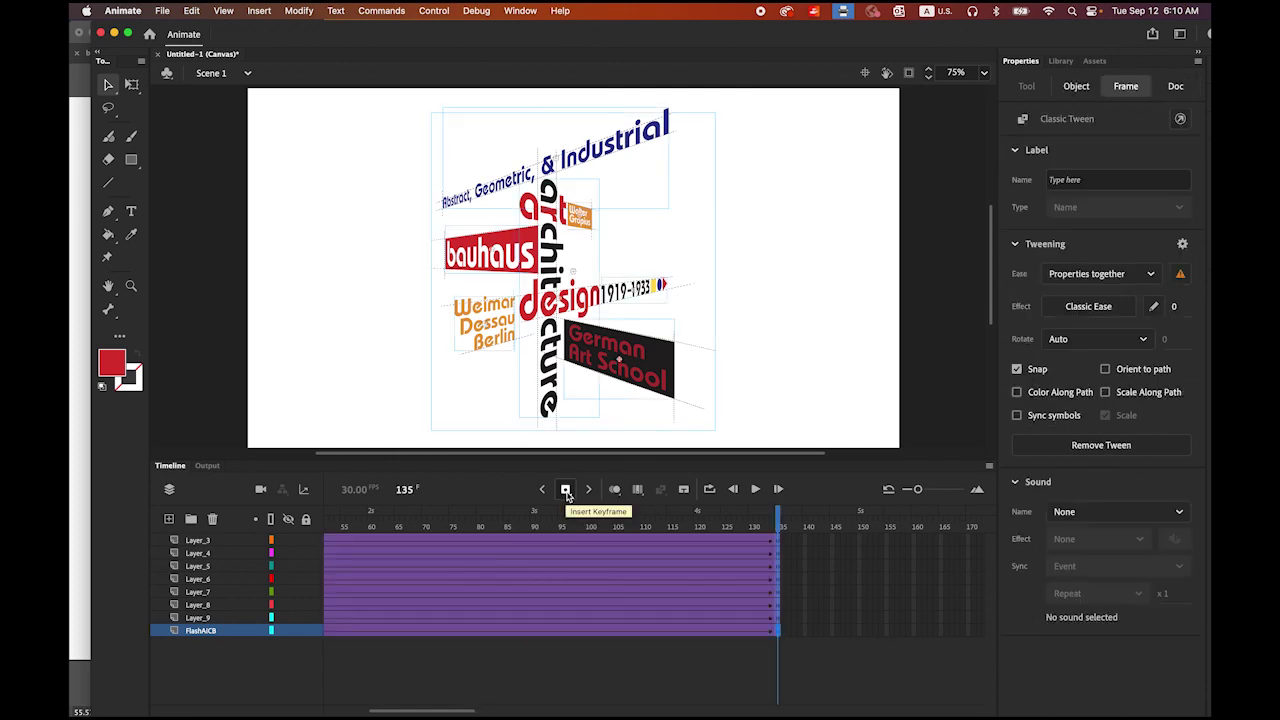
left_click(755, 489)
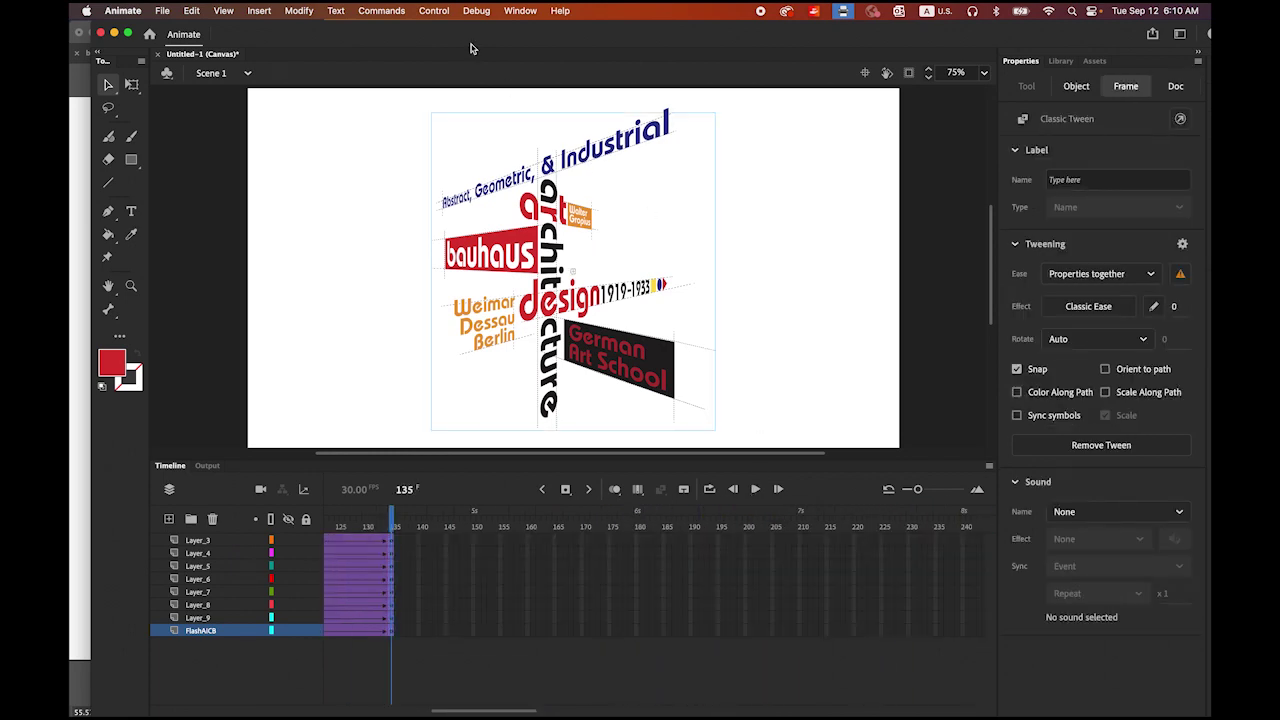
Test the movie in the browser, and return to the Animate timeline.
left_click(446, 9)
mouse_move(493, 168)
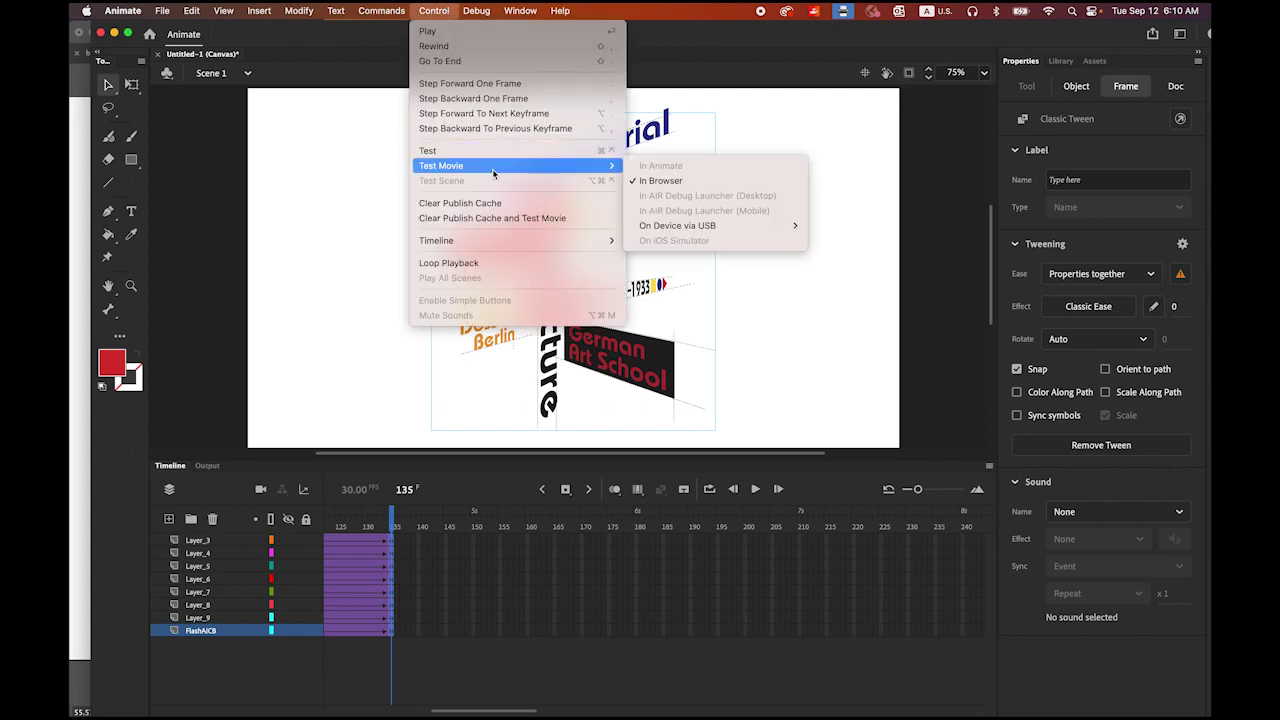
left_click(661, 181)
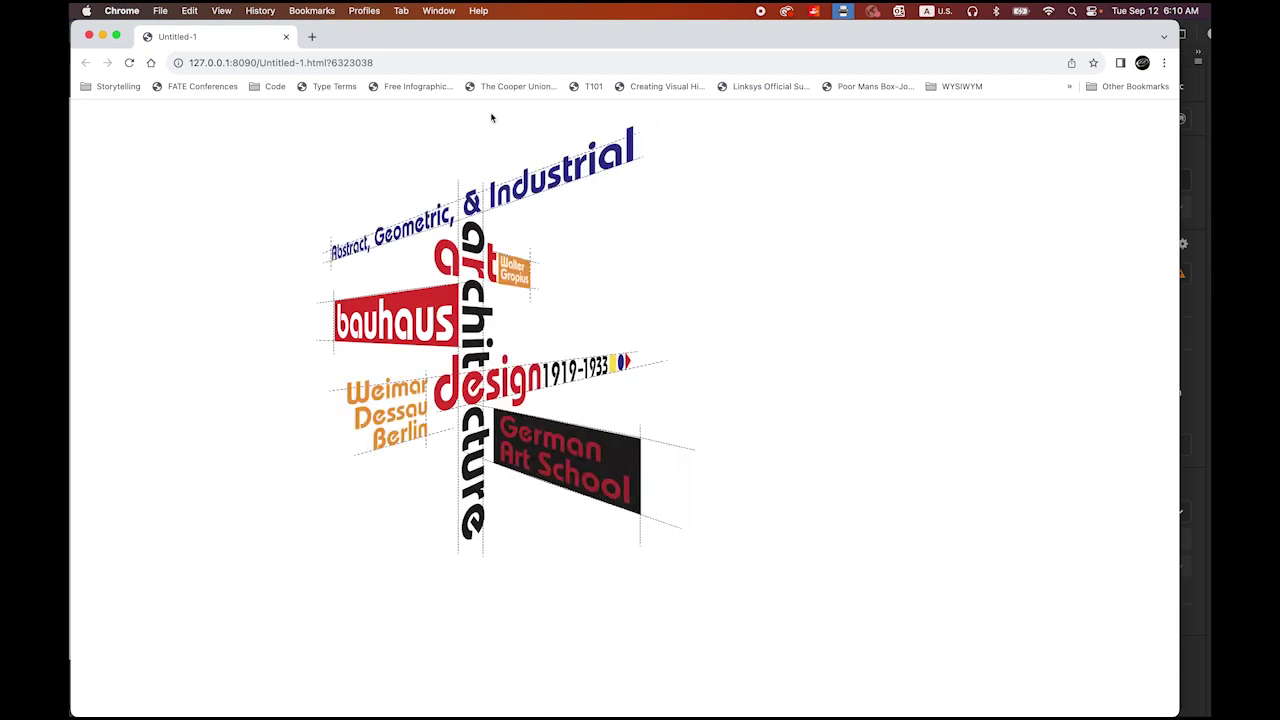
left_click(1200, 365)
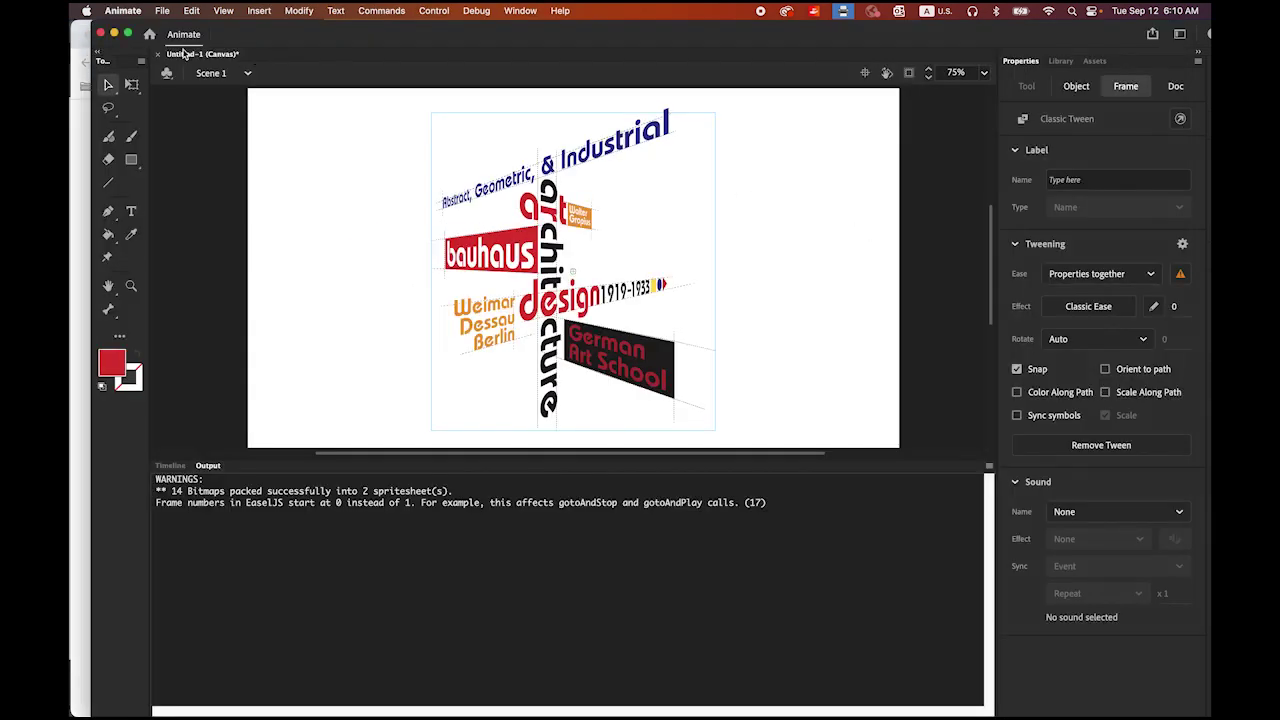
left_click(170, 465)
Save the document as bauhaus.fla in the Bauhaus_Perspective folder.
left_click(164, 10)
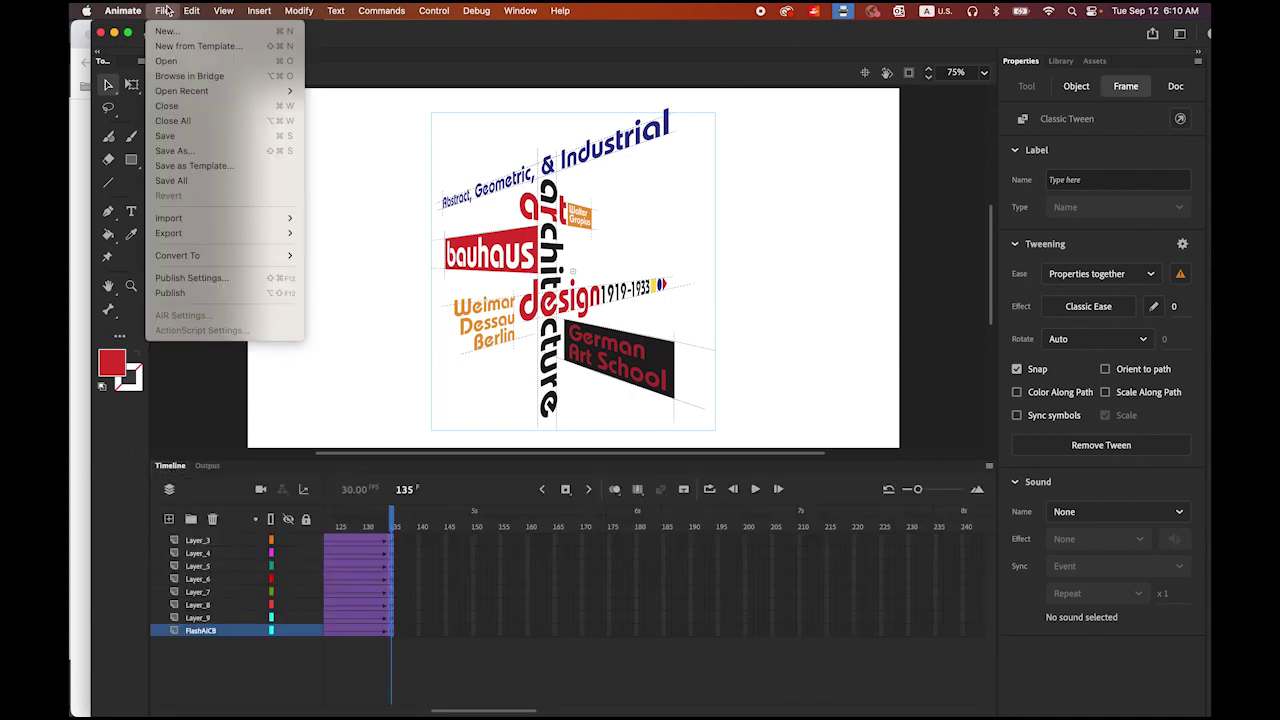
left_click(198, 150)
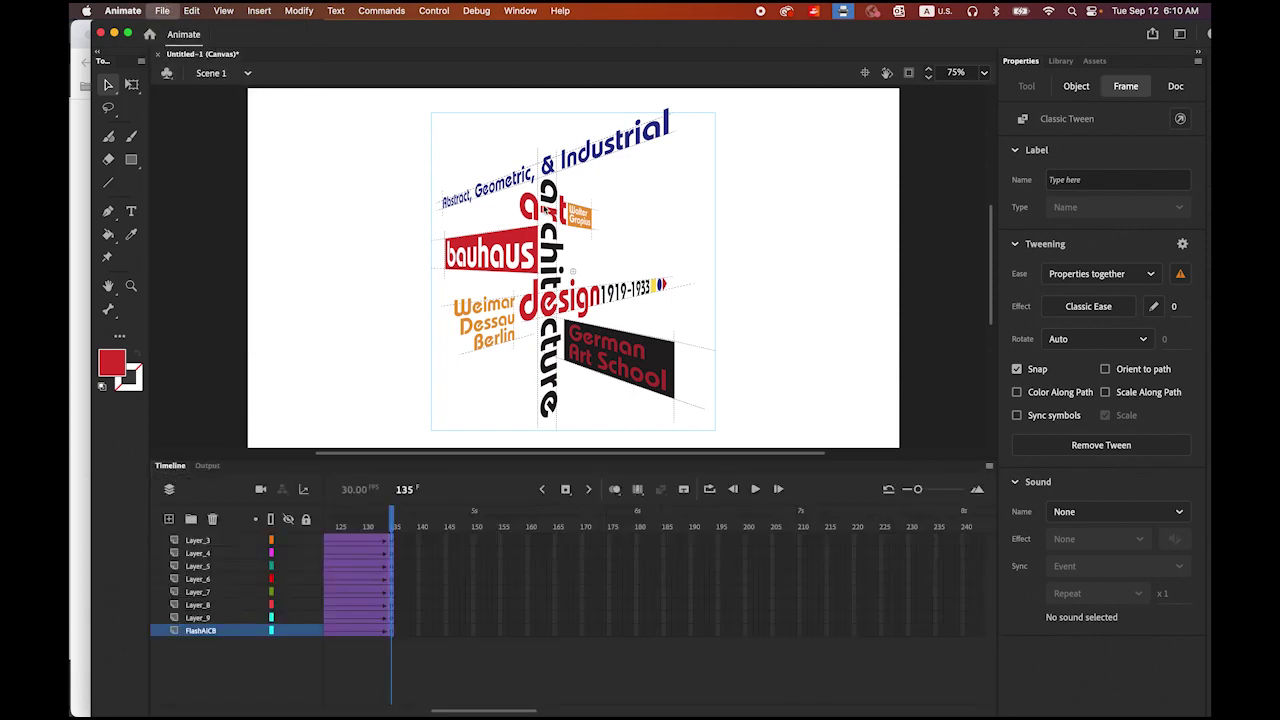
left_click(686, 183)
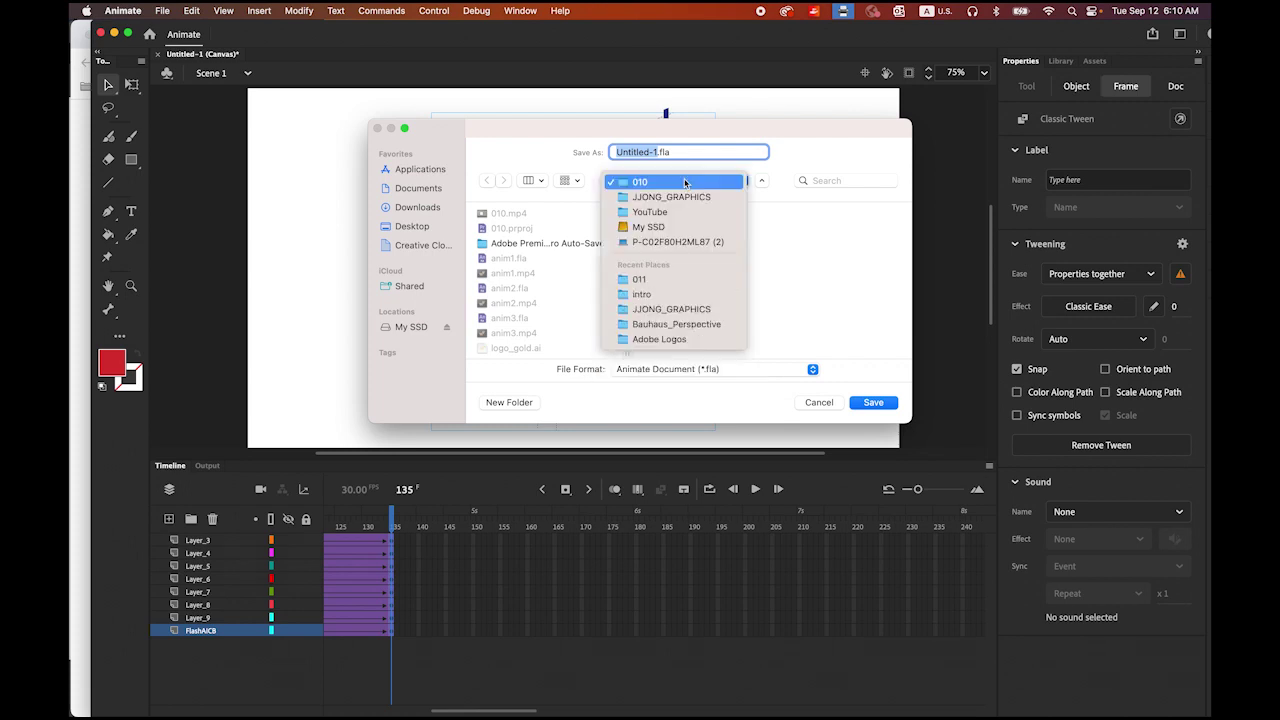
left_click(708, 332)
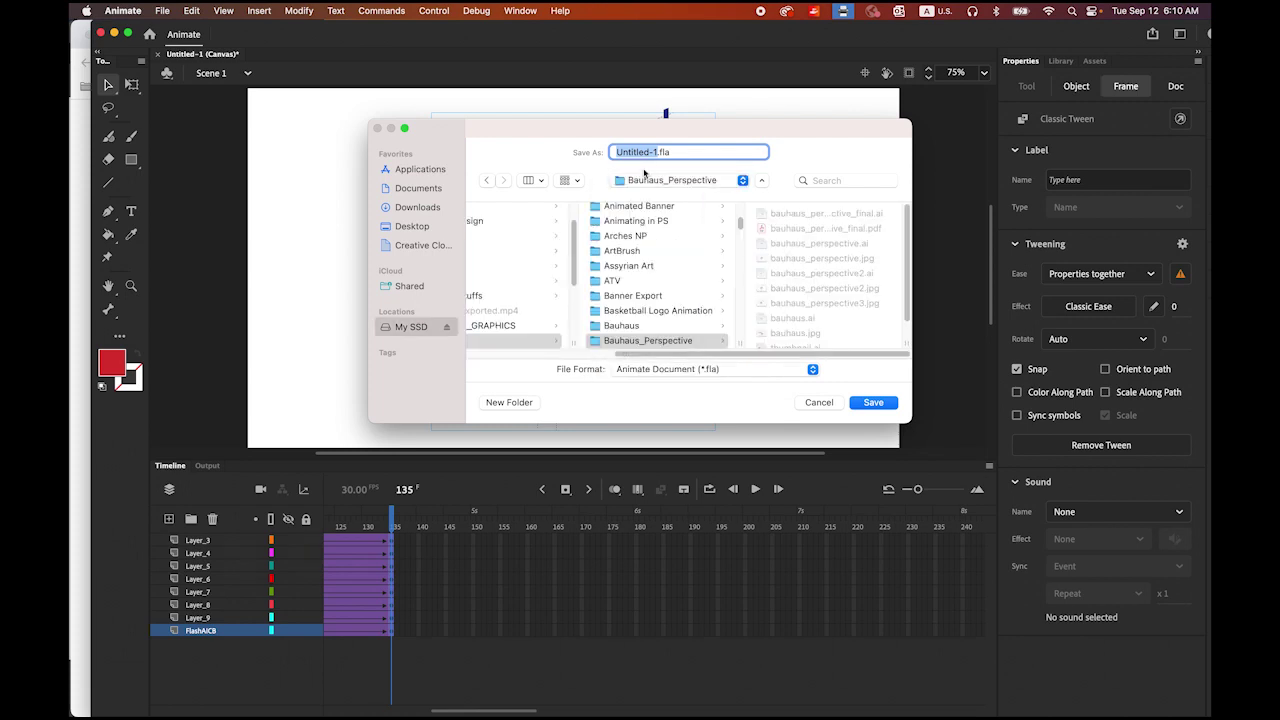
type("bauhaus")
left_click(873, 404)
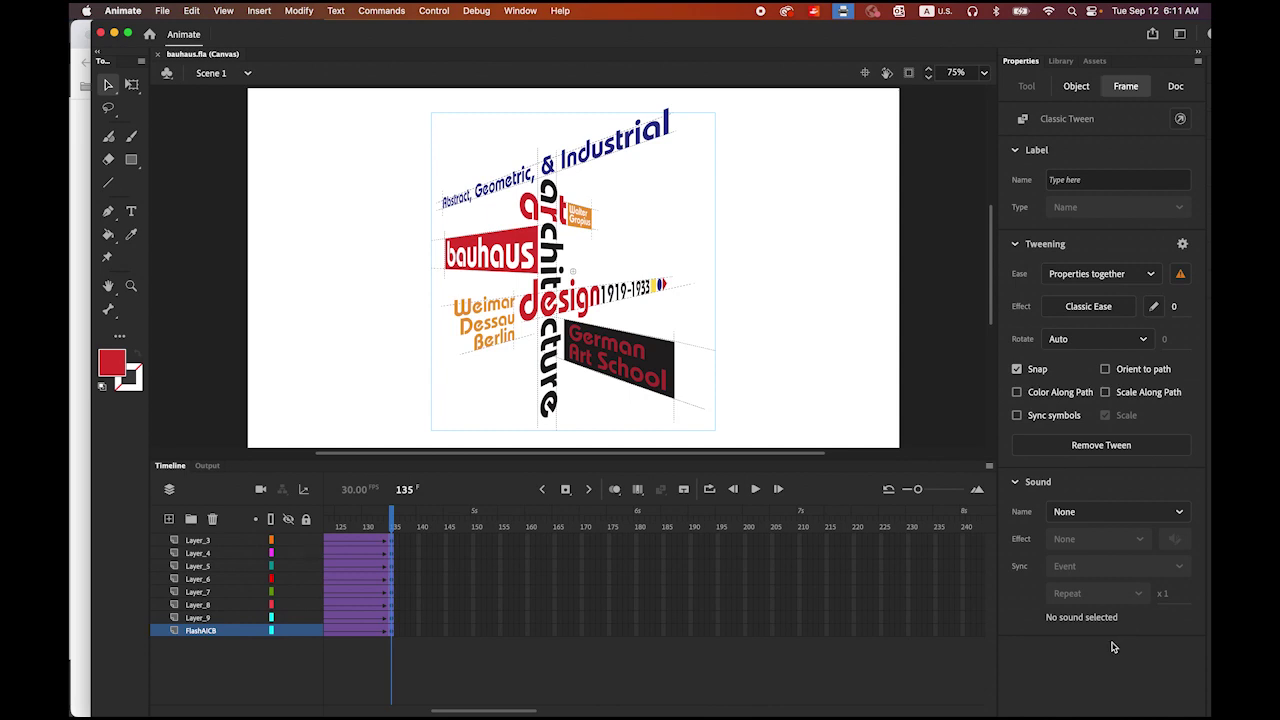
Bring up Media Encoder and minimize its window, and open the video/media export settings in Animate.
mouse_move(1080, 712)
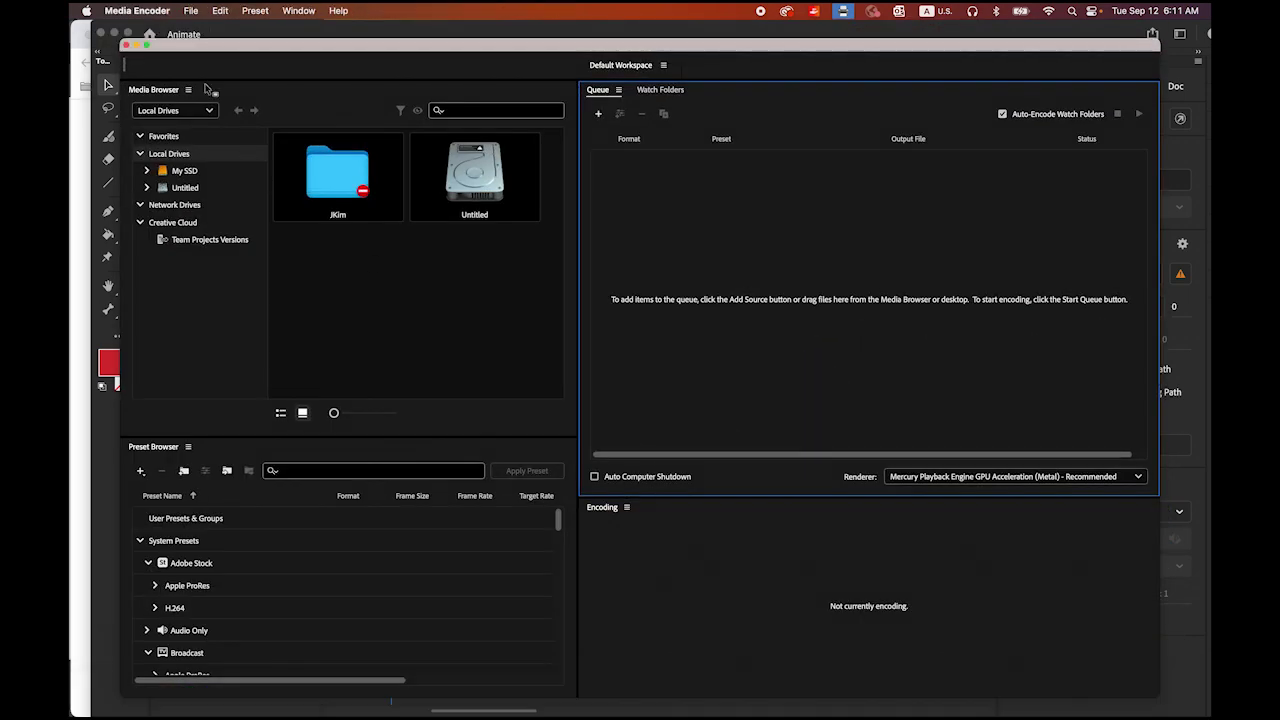
left_click(137, 46)
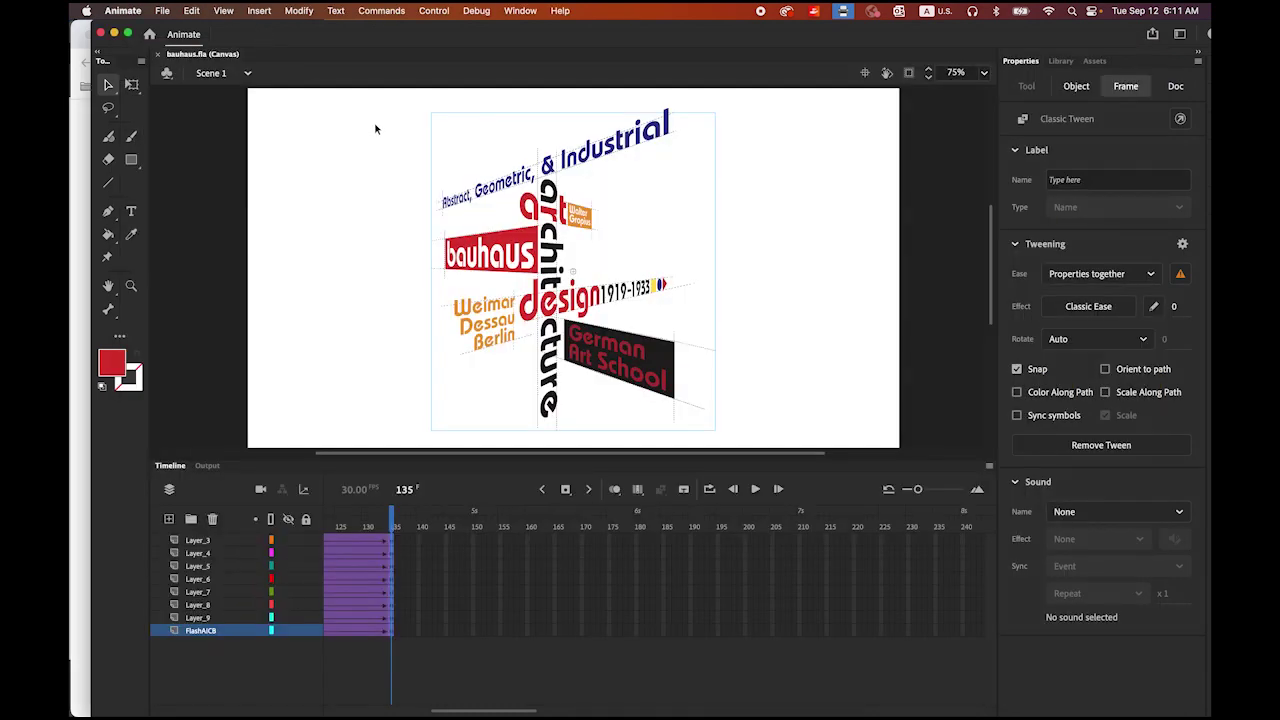
left_click(163, 11)
mouse_move(232, 234)
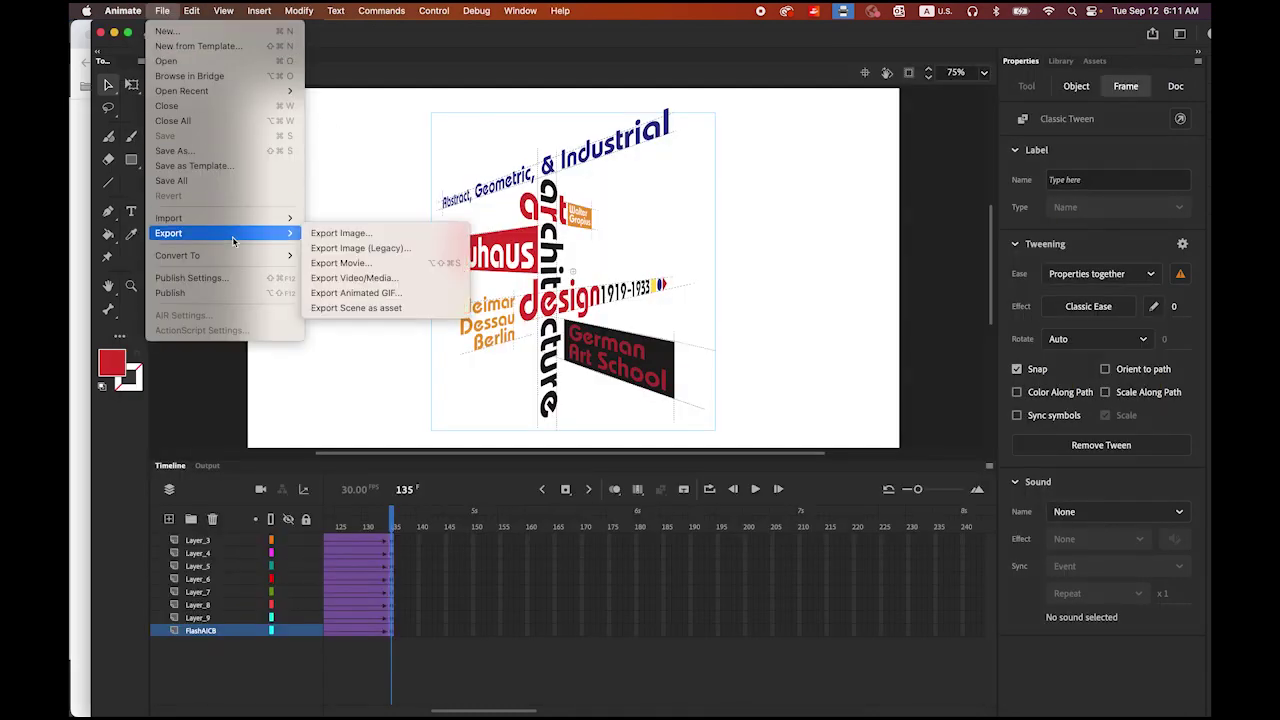
left_click(395, 281)
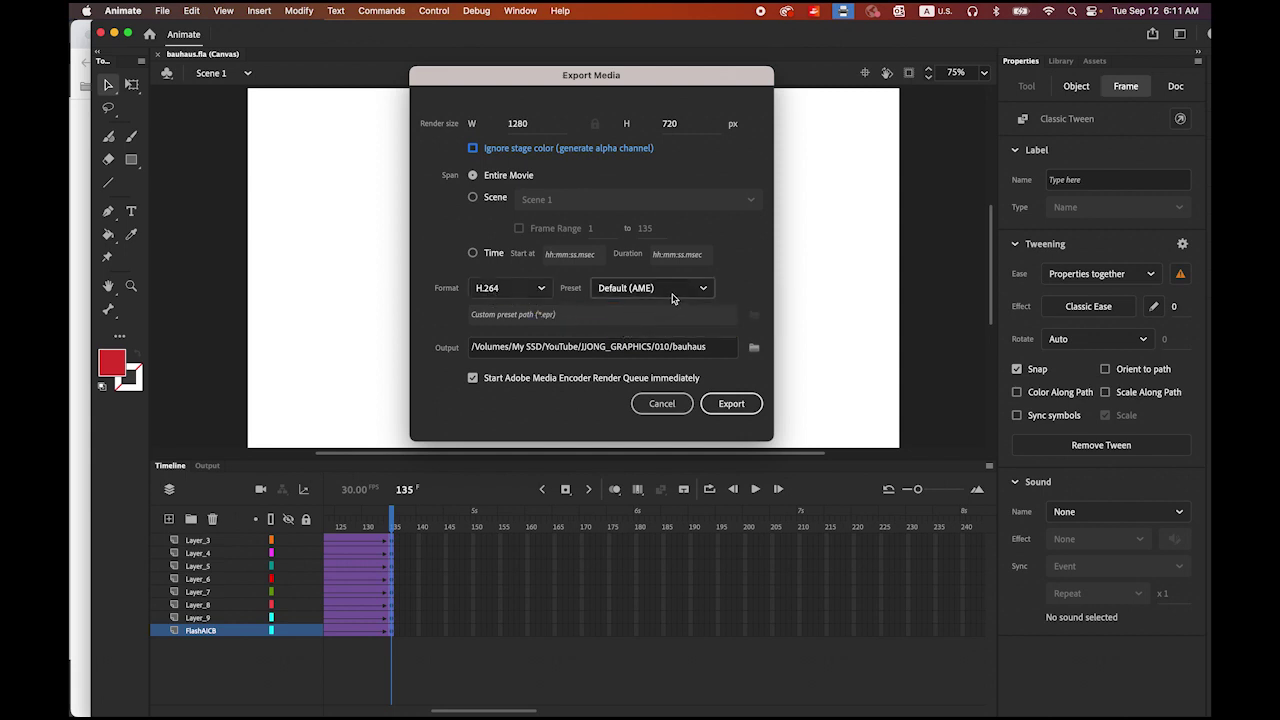
Set the export destination to bauhaus in the Bauhaus_Perspective folder and export the entire movie as H.264 video.
left_click(754, 349)
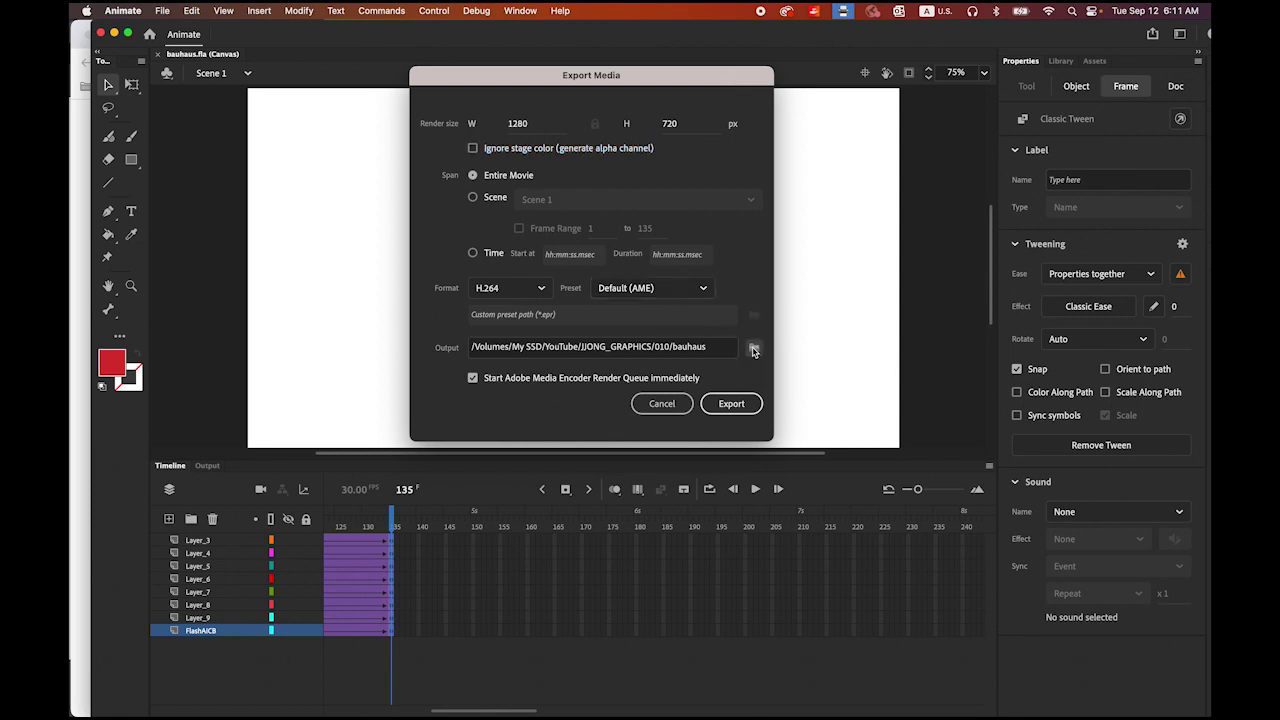
left_click(786, 178)
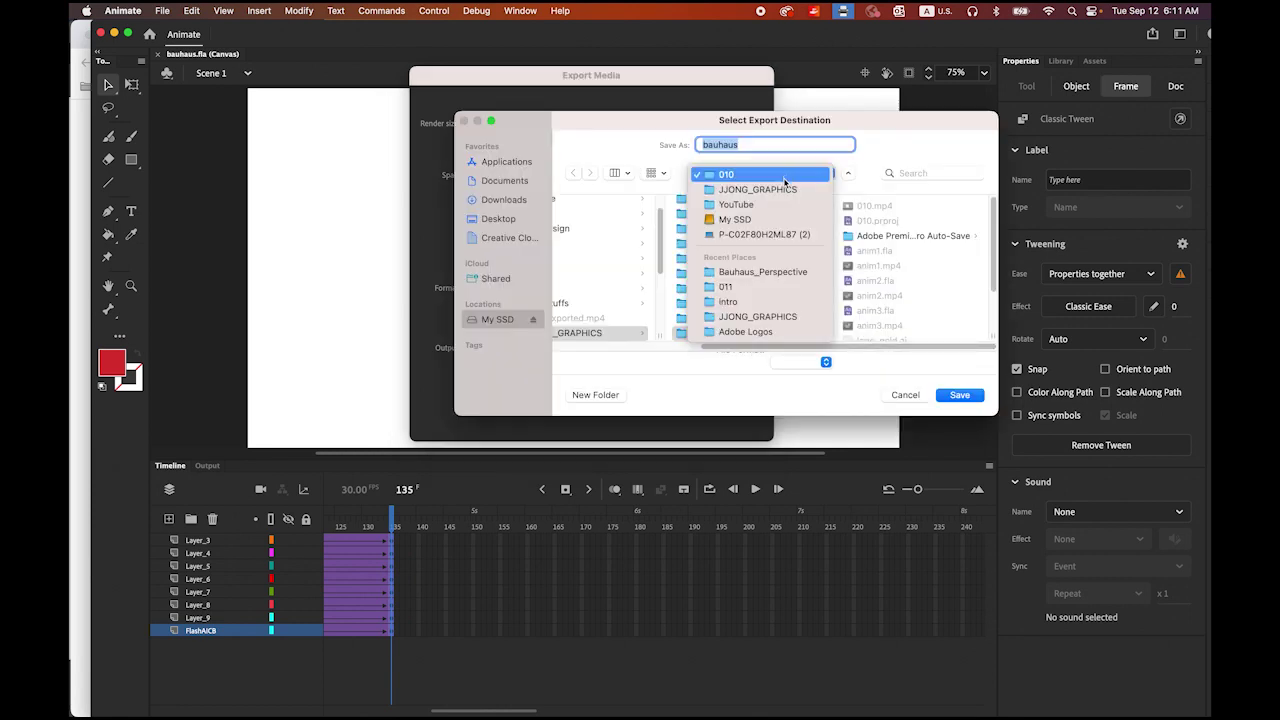
left_click(785, 272)
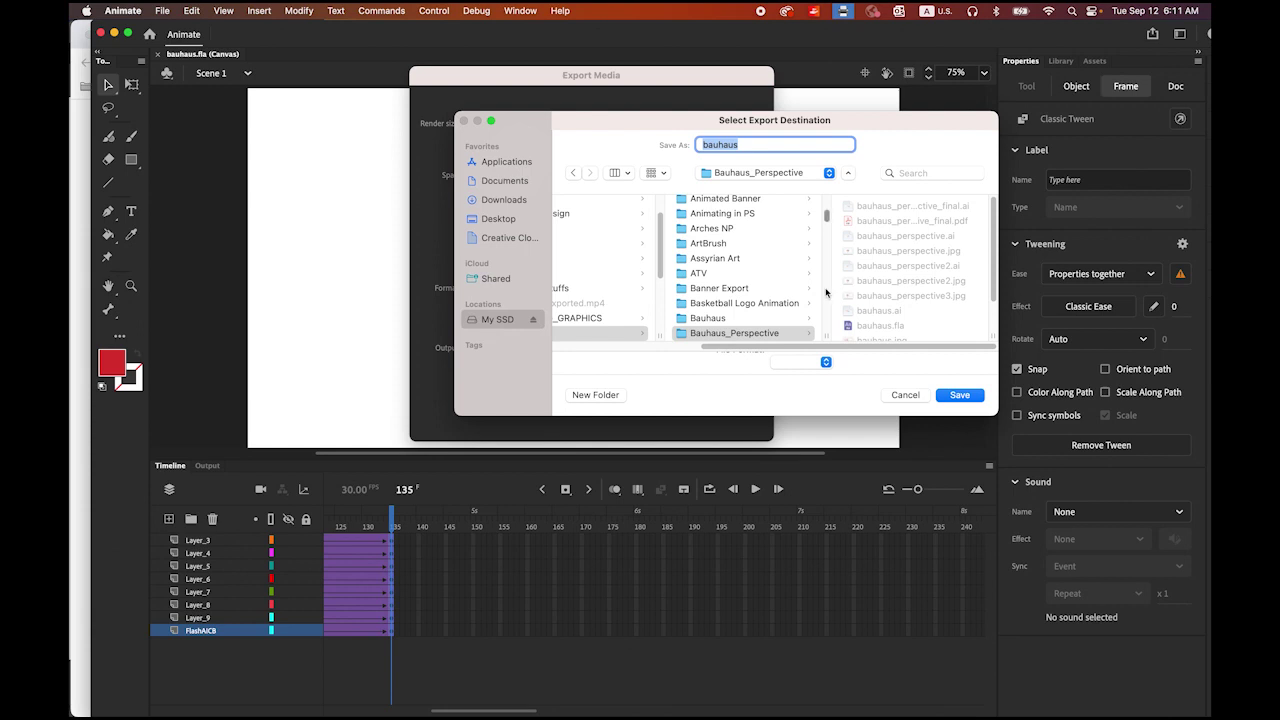
left_click(960, 395)
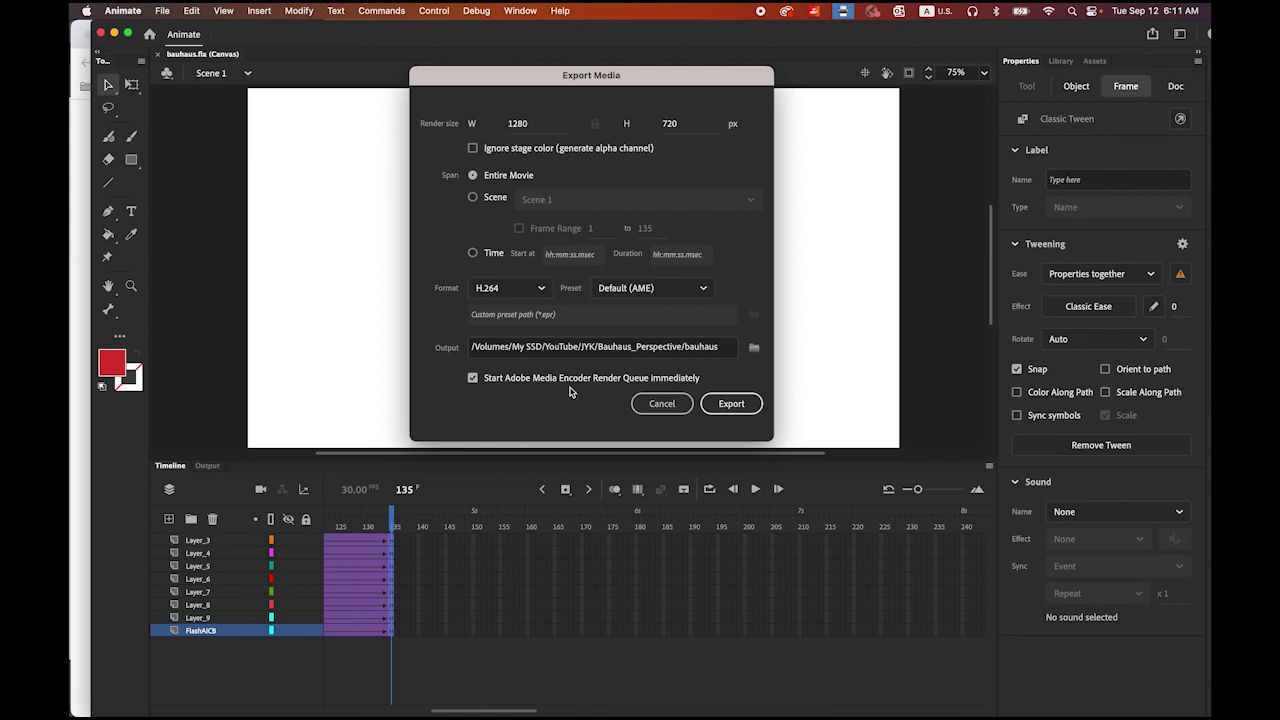
left_click(731, 404)
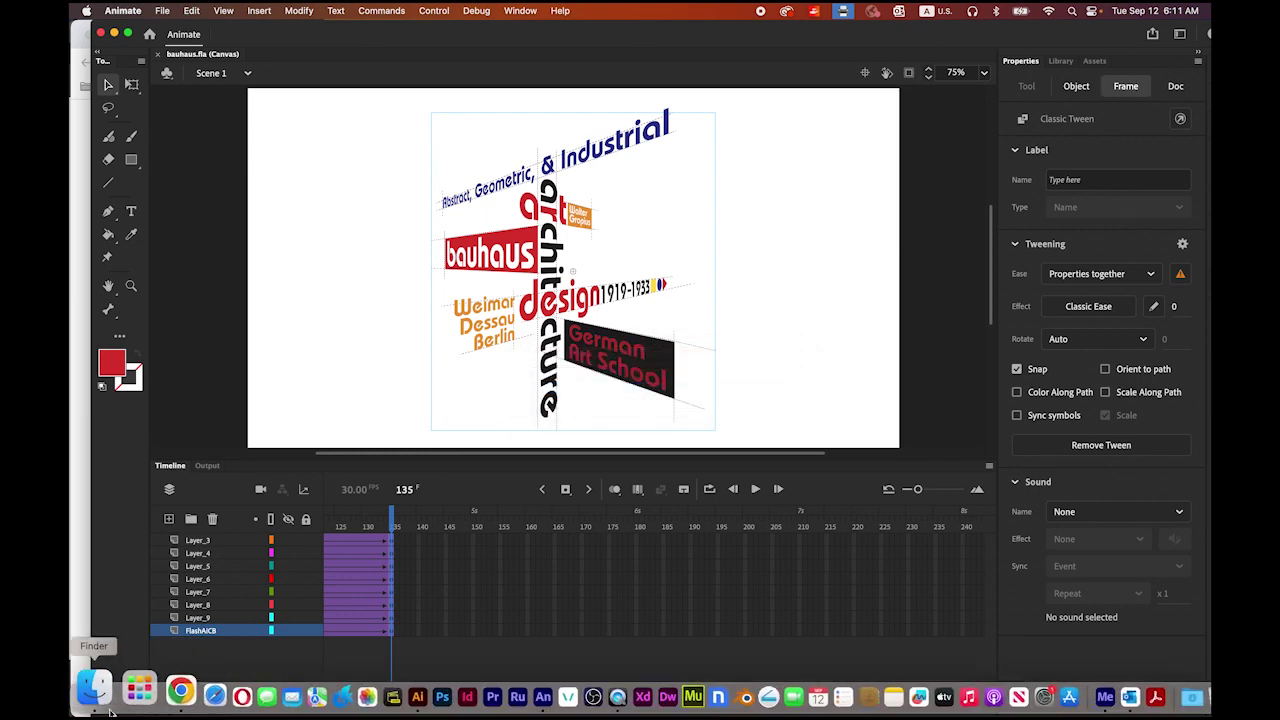
Switch to Finder and preview the exported bauhaus.mp4 in the Bauhaus_Perspective folder.
left_click(97, 706)
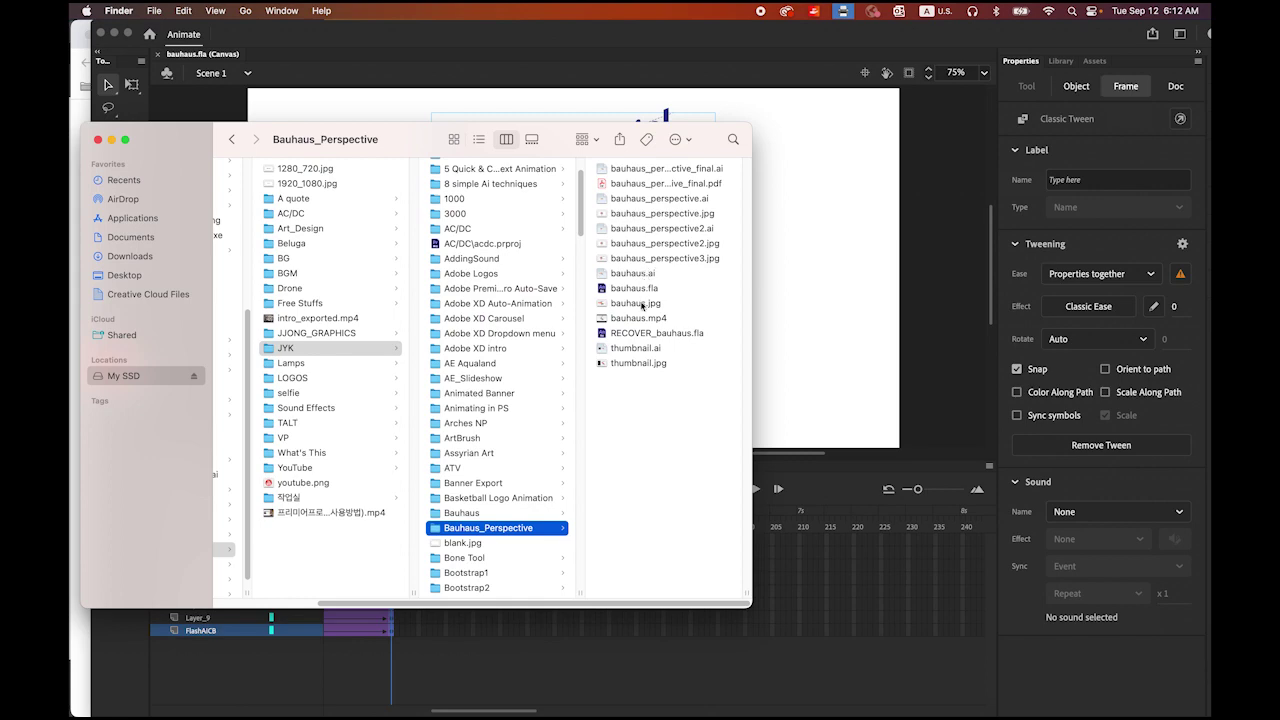
left_click(626, 318)
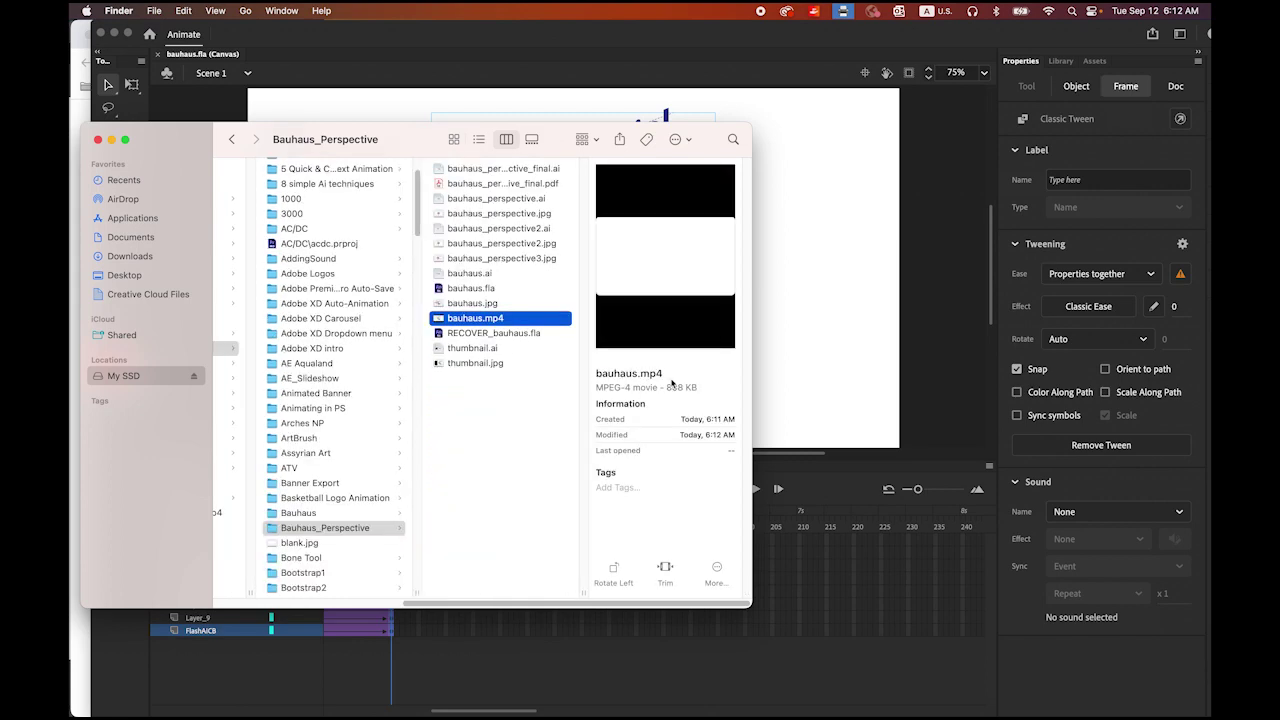
key("space")
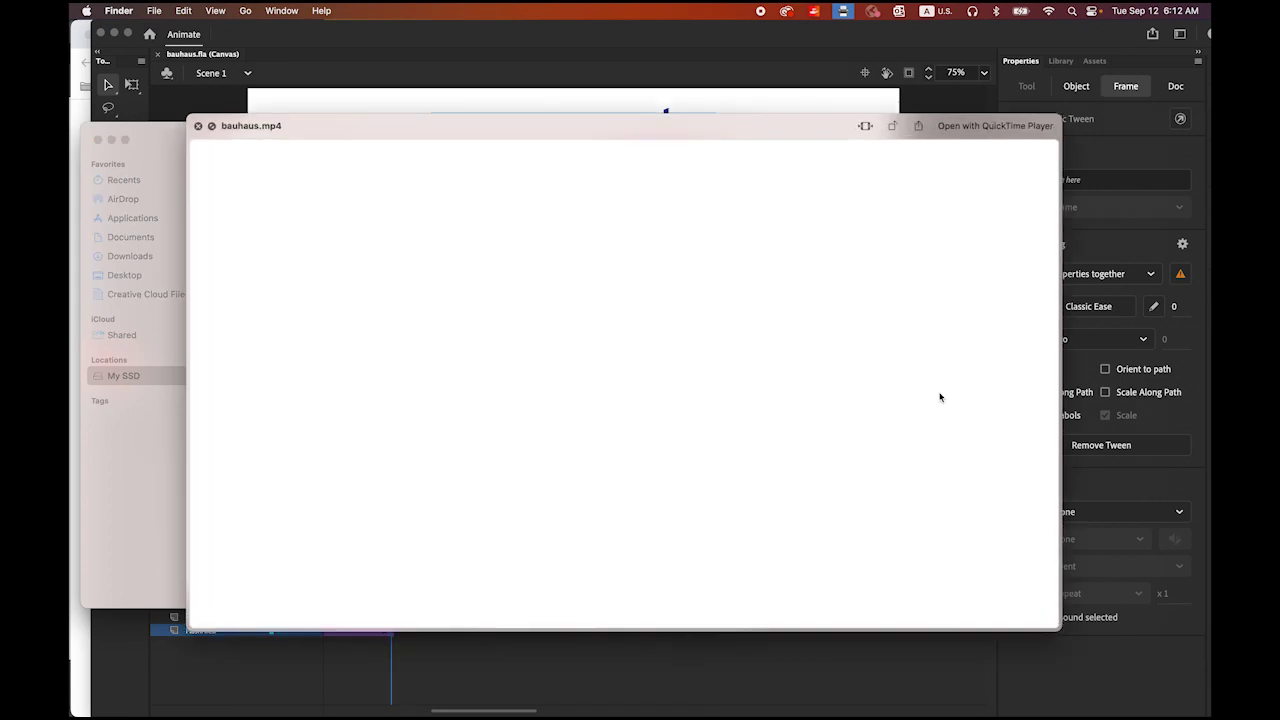